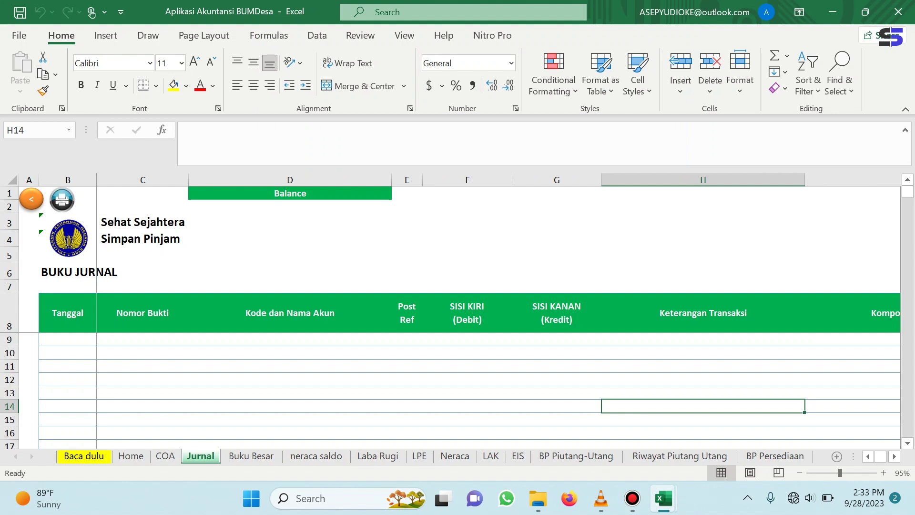
Examine the transaction list in the soal simpan pinjam workbook and return to the Jurnal sheet of Aplikasi Akuntansi BUMDesa.
mouse_move(664, 498)
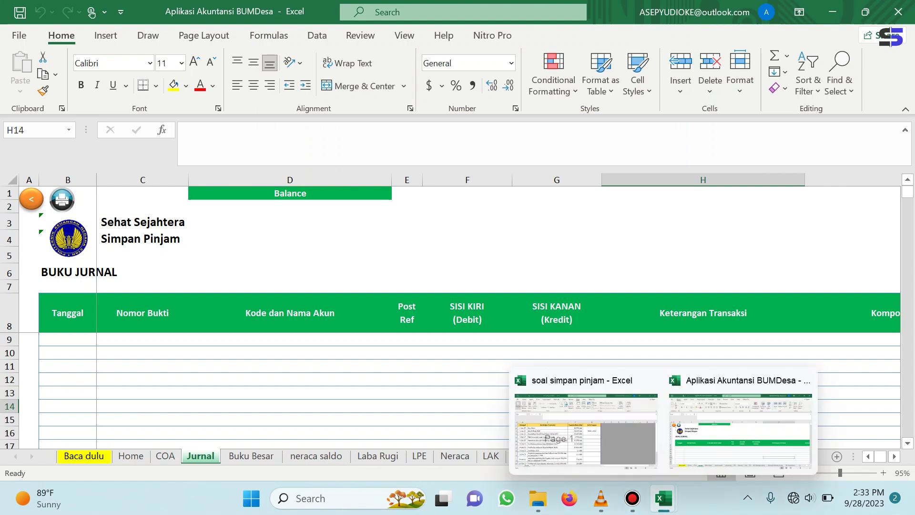
click(579, 429)
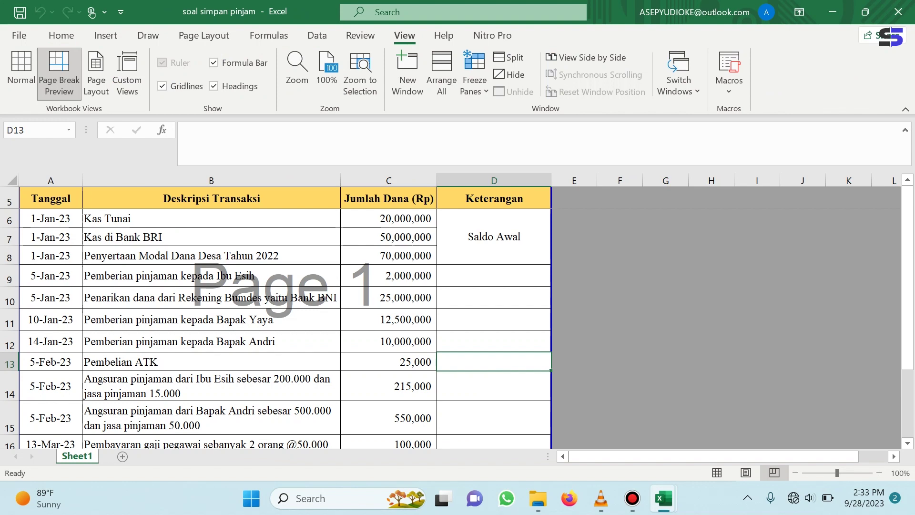
scroll(276, 314, down, 2)
scroll(276, 314, up, 2)
mouse_move(663, 498)
click(743, 453)
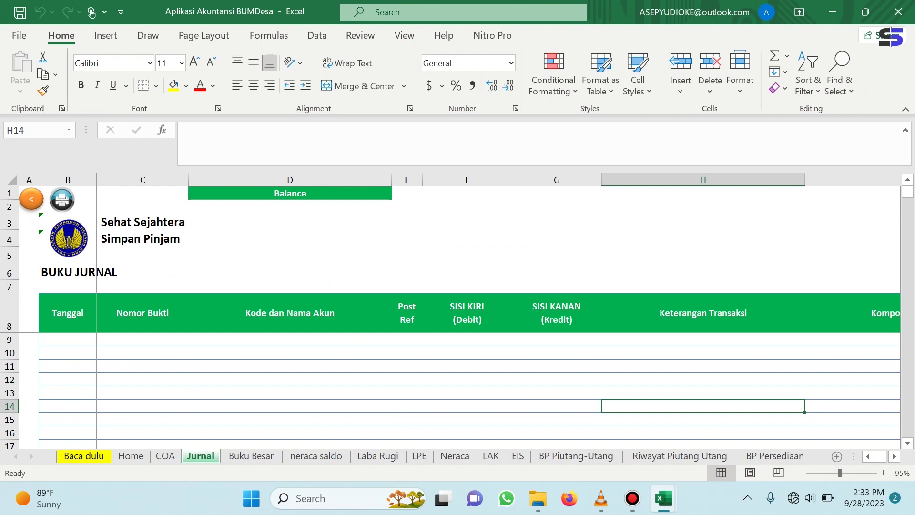
mouse_move(663, 498)
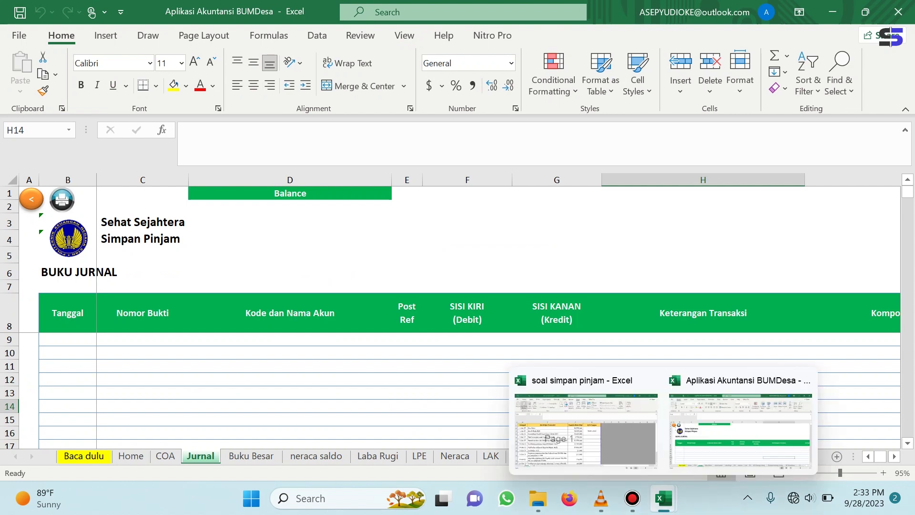
click(582, 429)
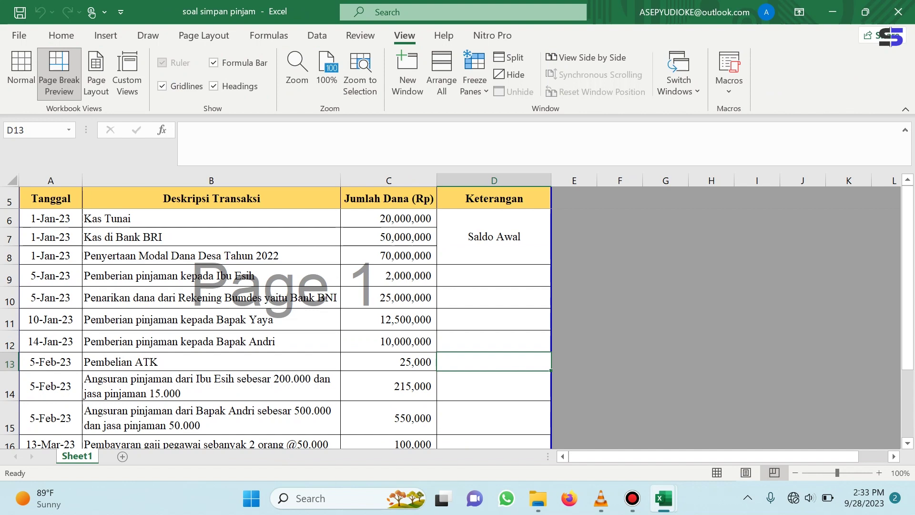
mouse_move(663, 498)
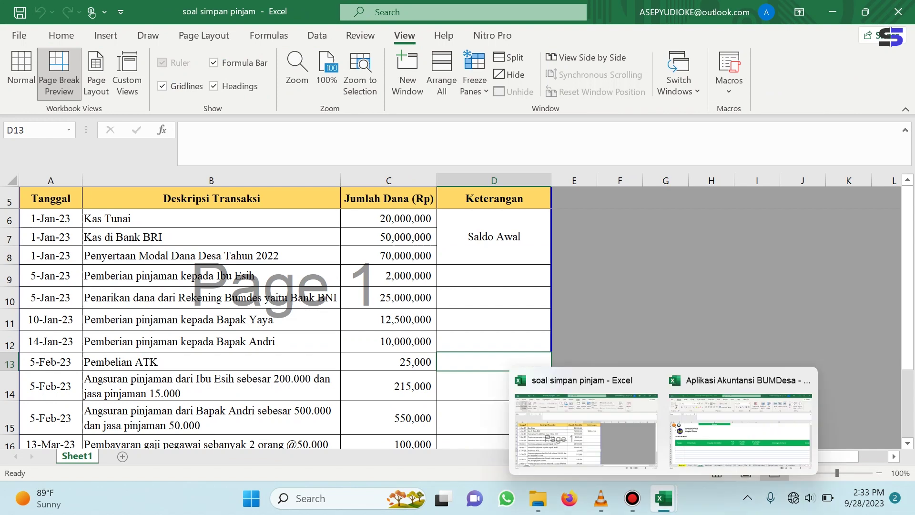
click(755, 419)
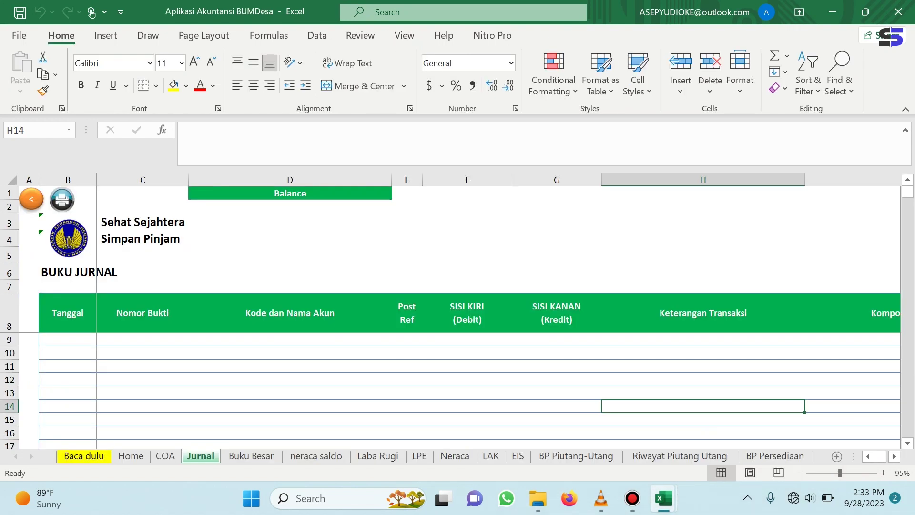
Enter the date 1/1/2023 in B9 of the journal and fill it down to B11.
click(68, 339)
text(1/1/2023)
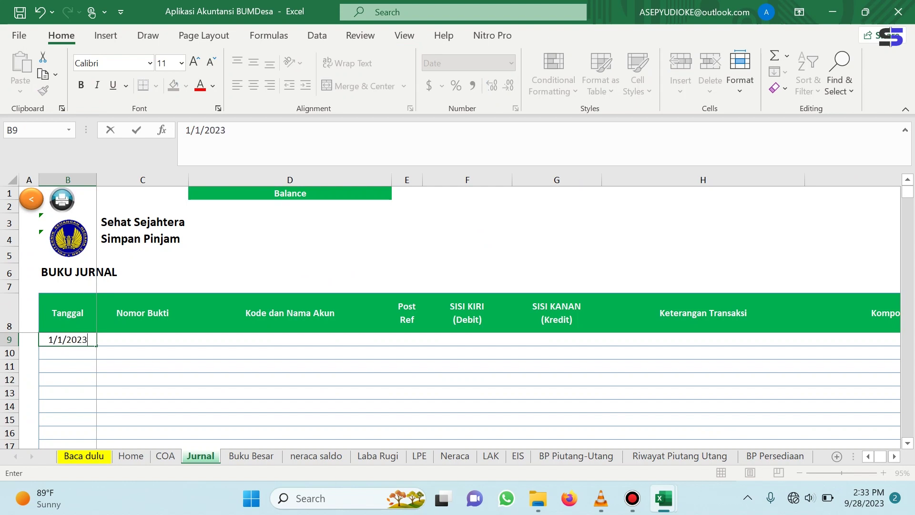
key(Right)
key(Left)
key(shift+Down)
key(shift+Down)
key(shift+Up)
key(shift+Down)
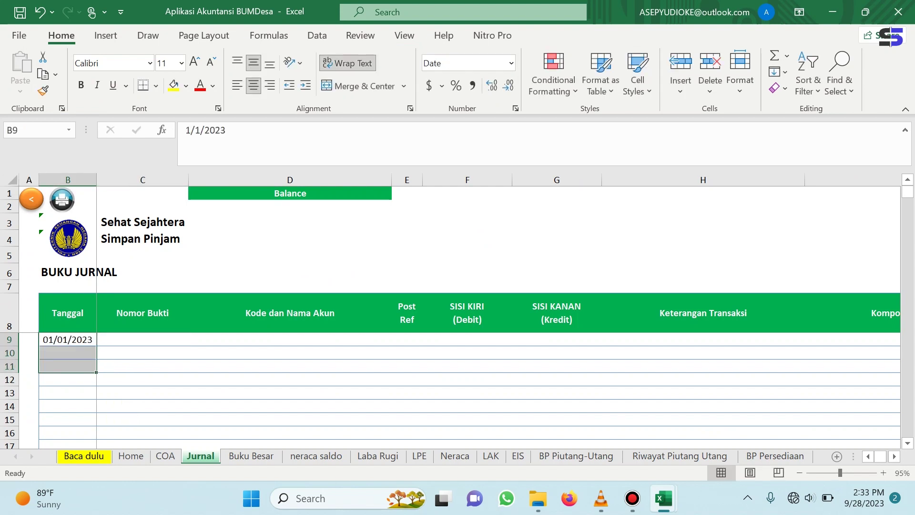
key(ctrl+d)
Enter the voucher number 1/1/SP/23 in C9 and fill the same number down to C11.
key(Right)
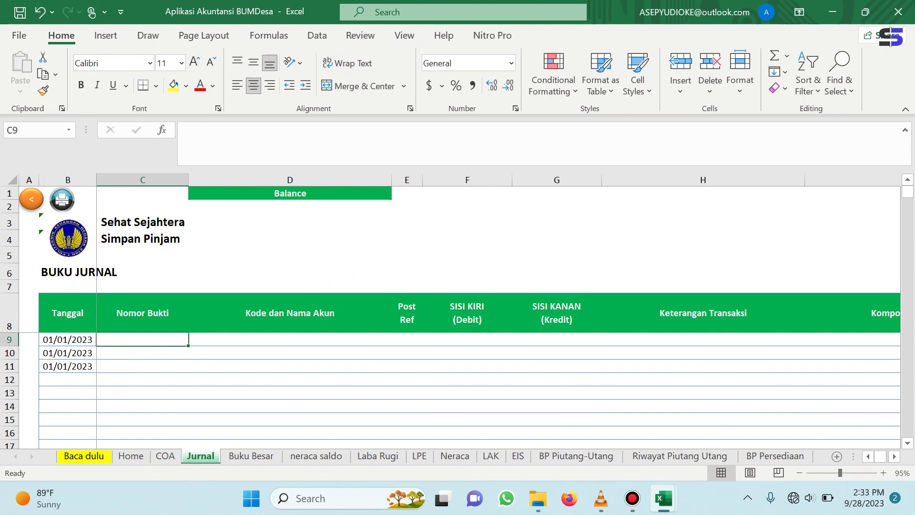
text(1/1/)
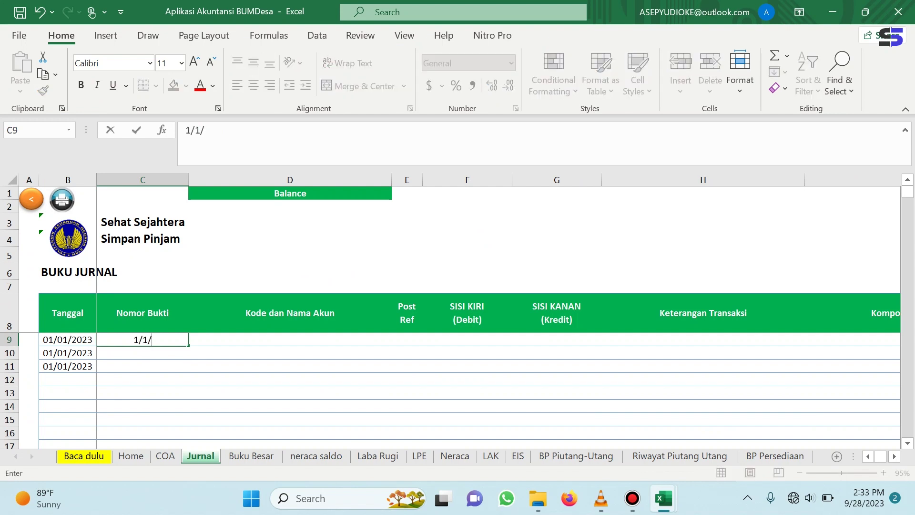
text(SP/23)
drag(188, 346, 188, 372)
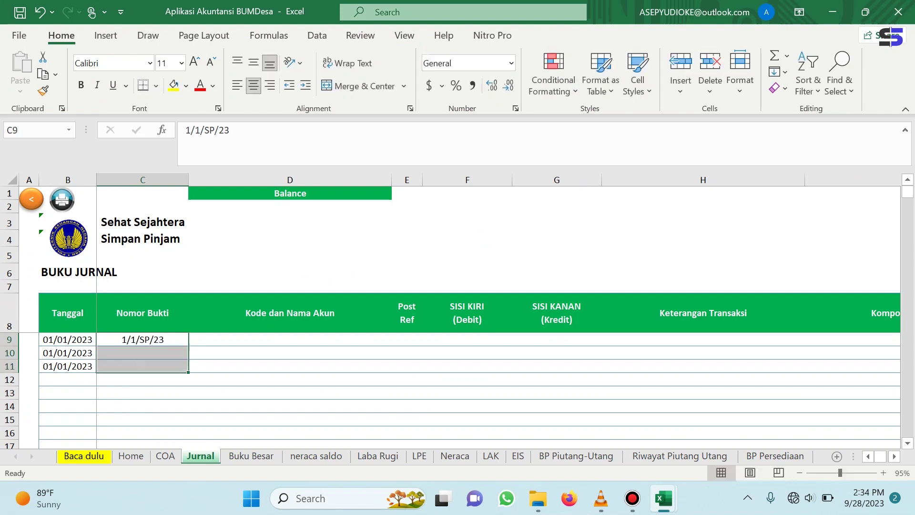
Check the first transaction in the soal simpan pinjam workbook and set the account in D9 to 1.1.01.01 Kas Tunai.
click(289, 339)
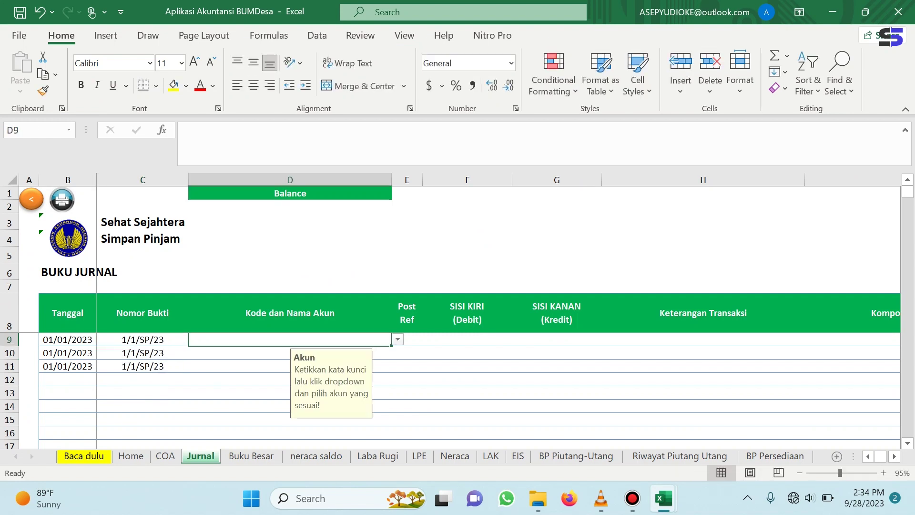
click(663, 498)
click(578, 420)
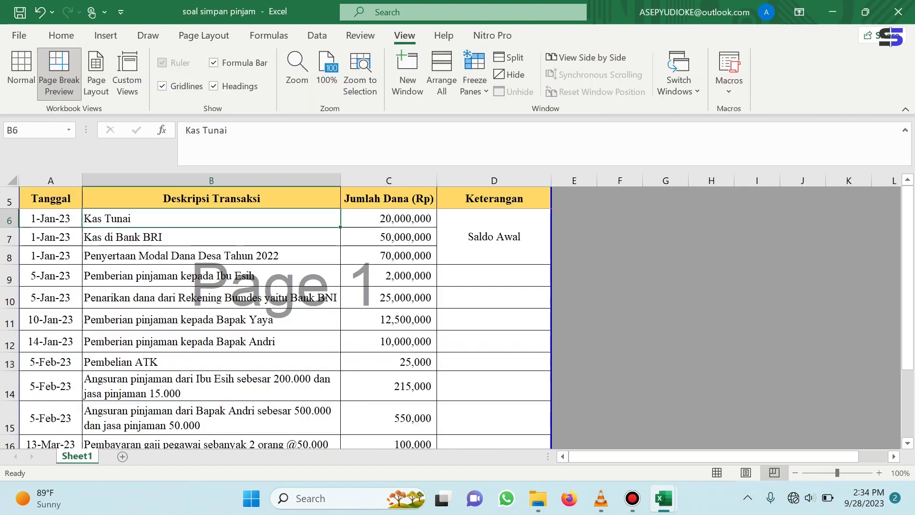
mouse_move(663, 498)
click(742, 458)
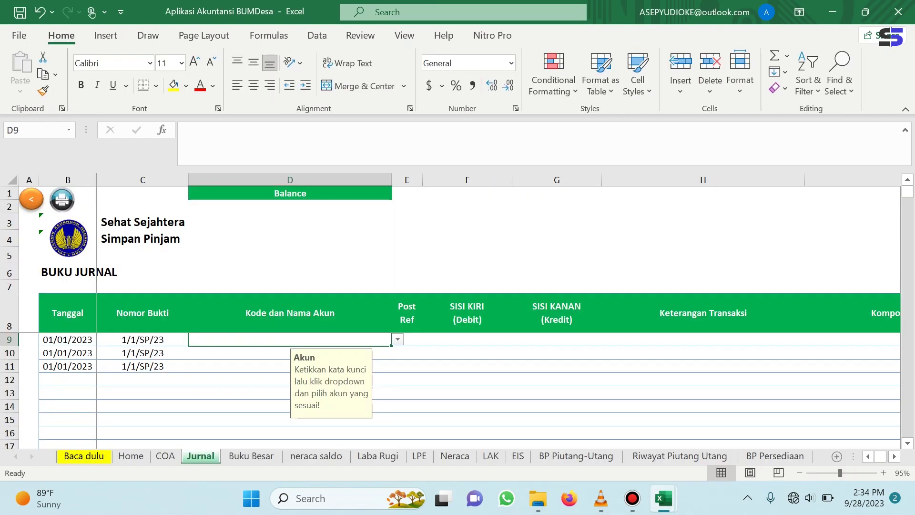
text(kas)
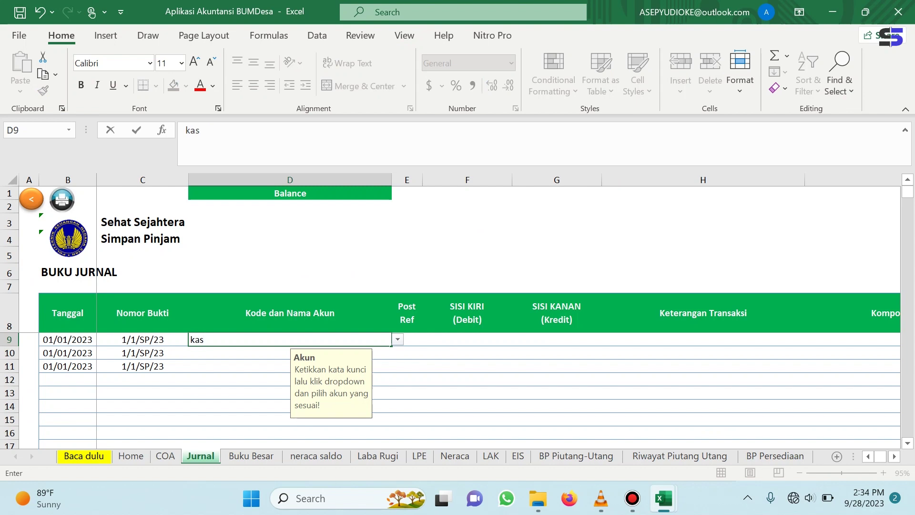
click(397, 340)
key(Return)
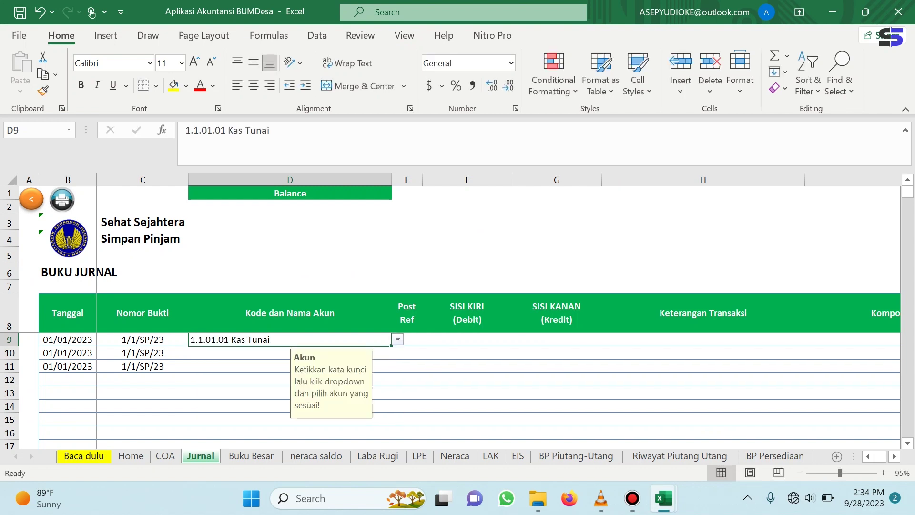
Check the Kas Tunai amount in the soal simpan pinjam workbook and enter 20,000,000 as the debit in F9.
click(588, 427)
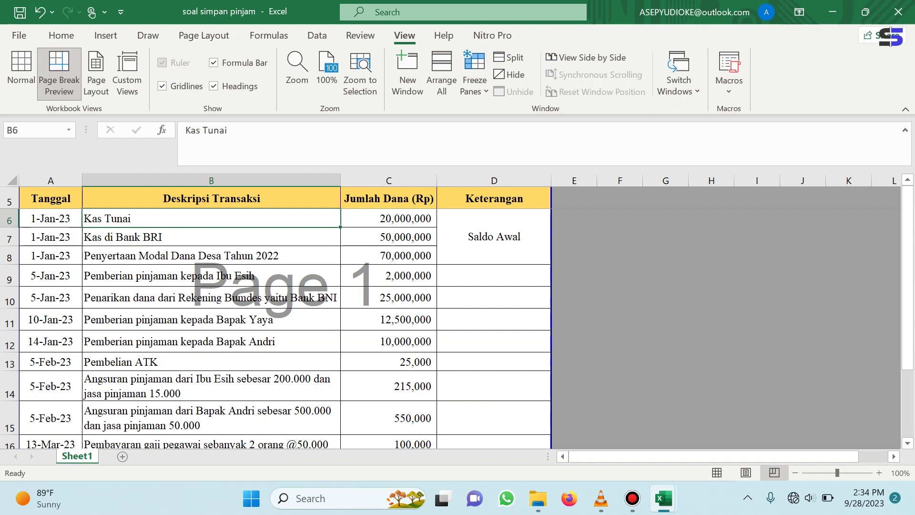
mouse_move(664, 498)
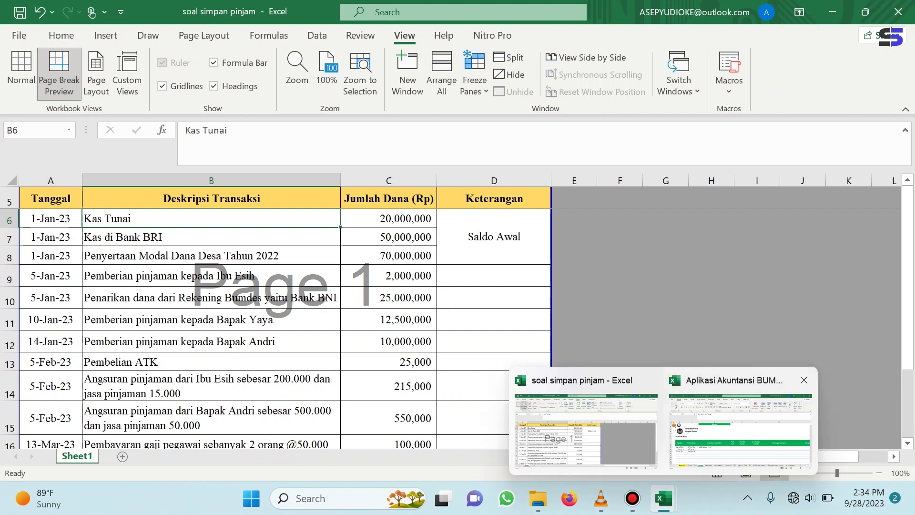
click(747, 427)
click(467, 339)
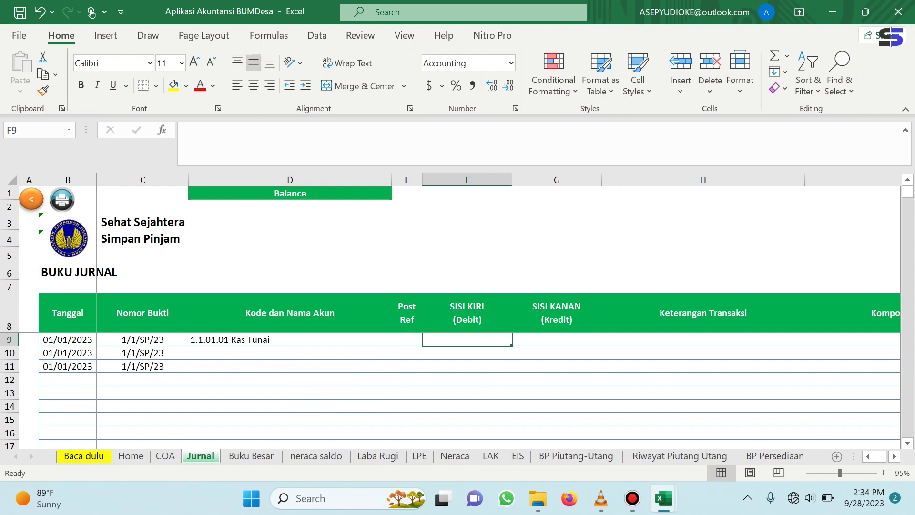
text(20,000,000)
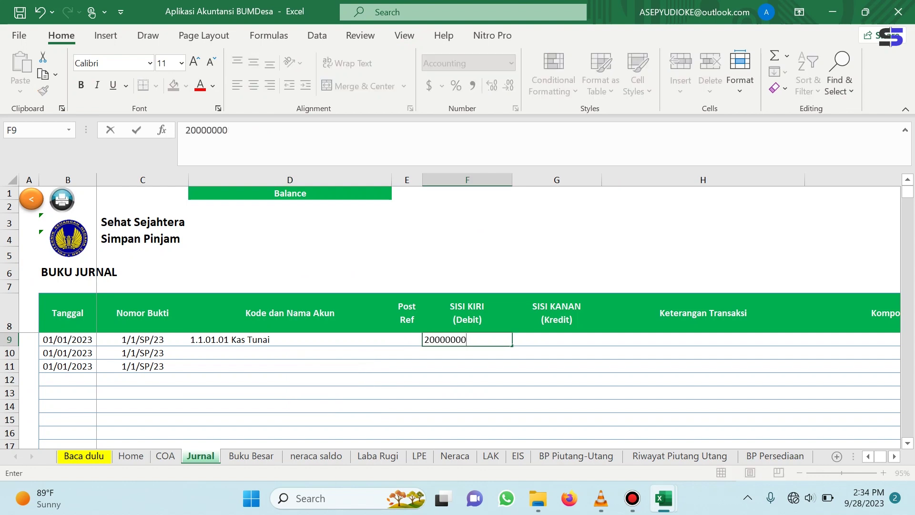
key(Return)
Check the second transaction in the source workbook and list the accounts matching "kas" for journal cell D10.
mouse_move(664, 498)
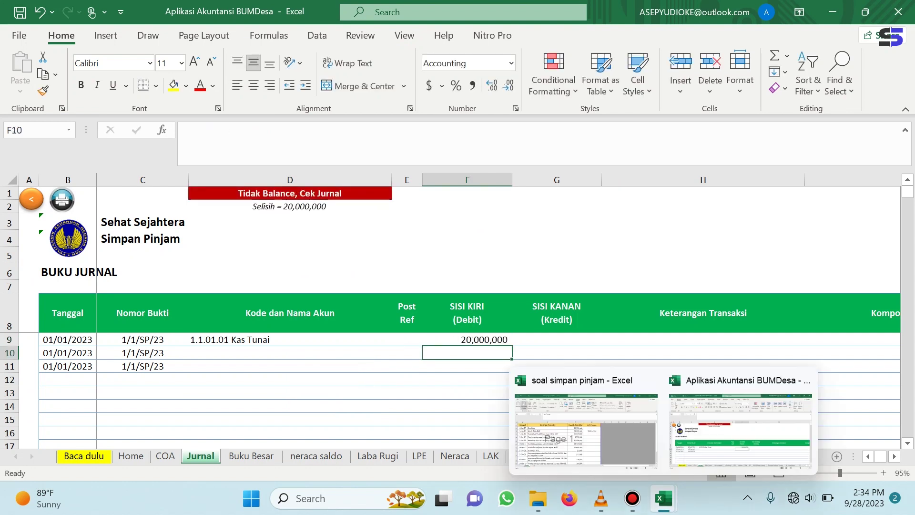
click(584, 428)
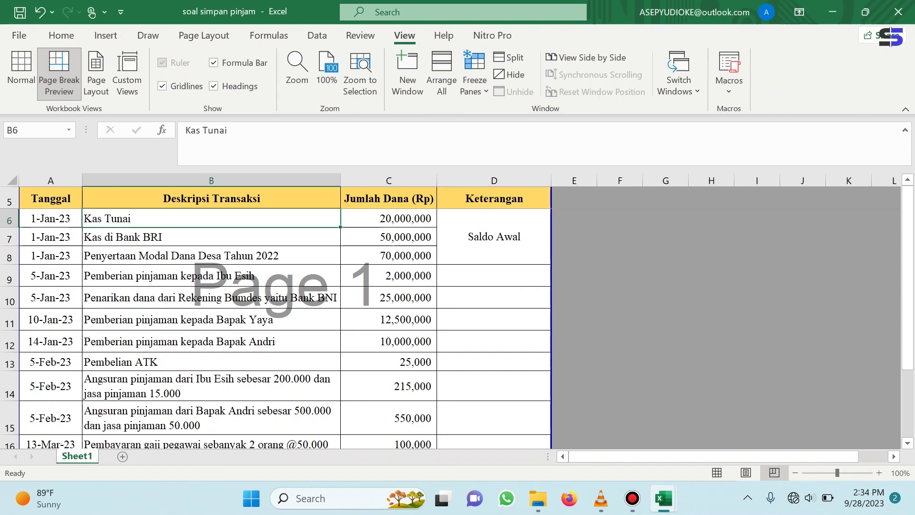
mouse_move(663, 498)
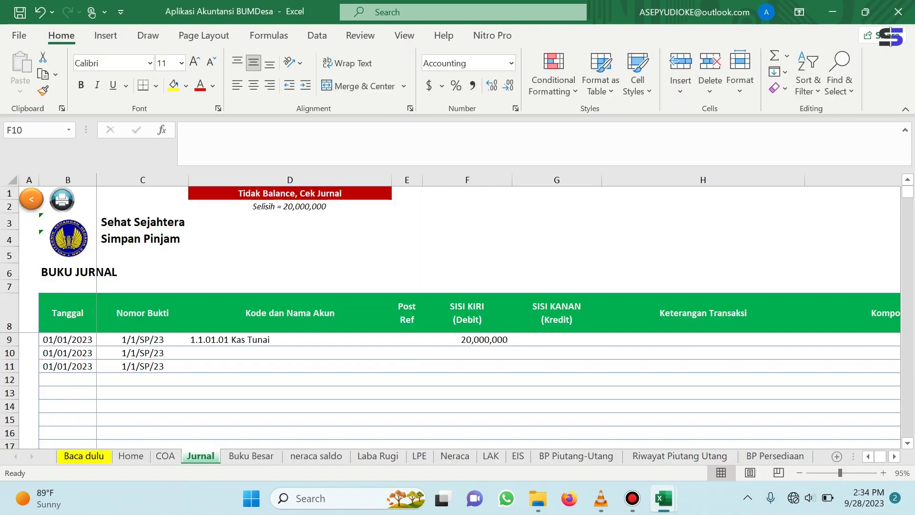
click(762, 410)
click(290, 352)
text(kas)
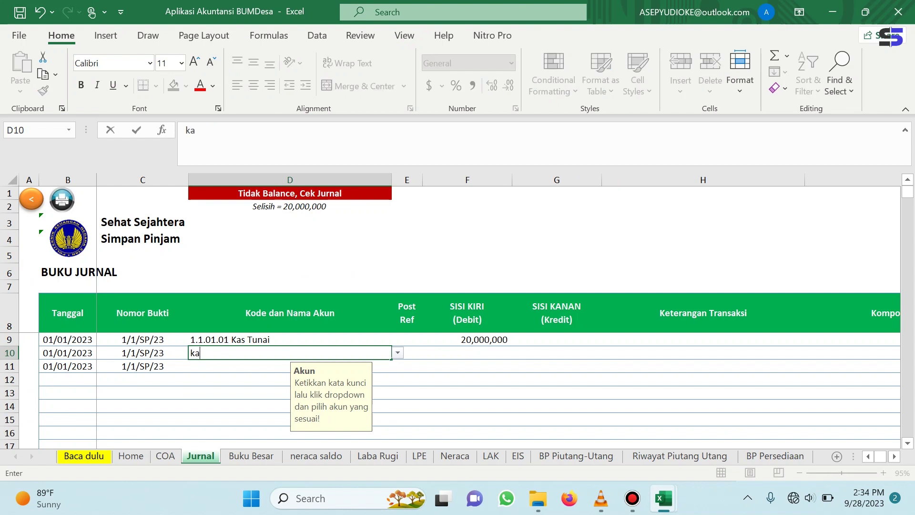
key(alt+Down)
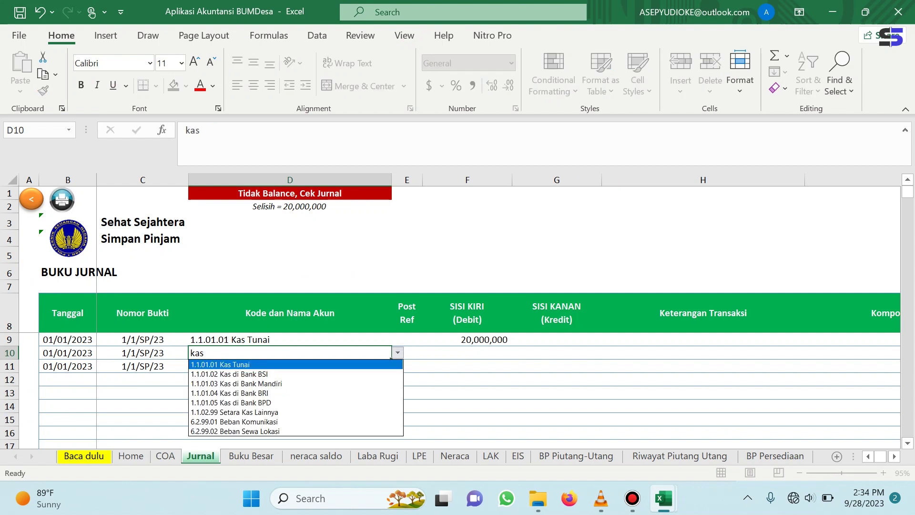
key(Down)
Change the B7 description in the soal simpan pinjam workbook to Kas di Bank BNI.
mouse_move(663, 498)
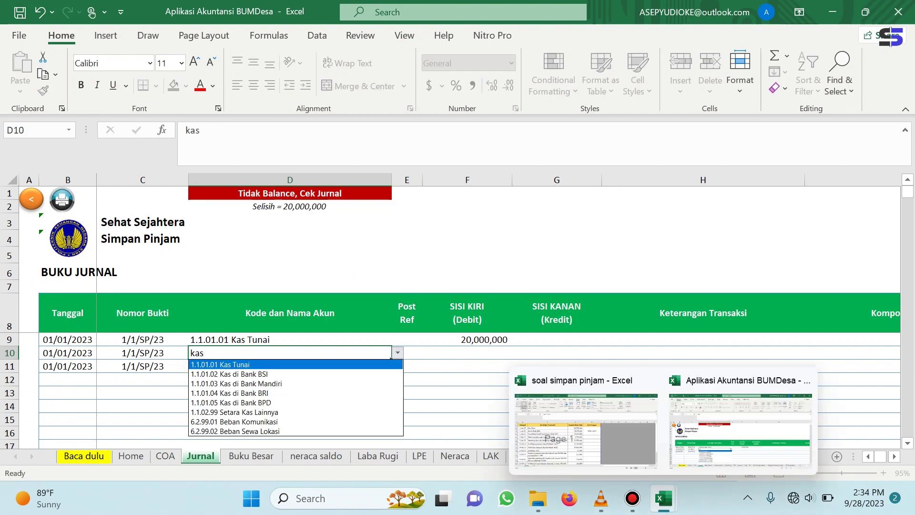
click(587, 429)
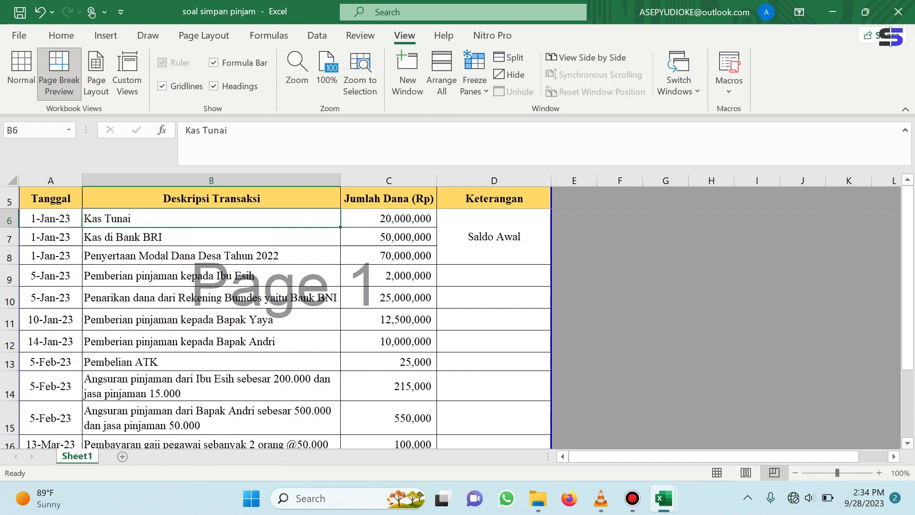
click(211, 237)
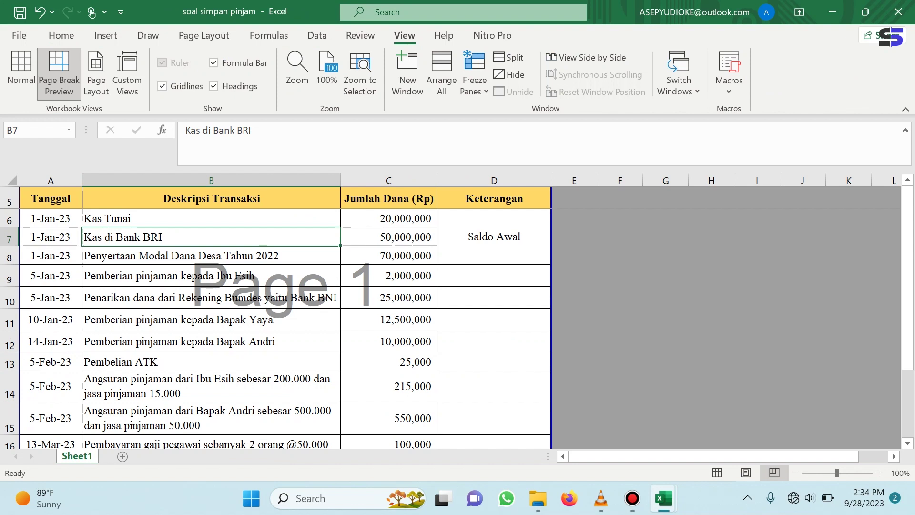
drag(243, 130, 251, 130)
text(NI)
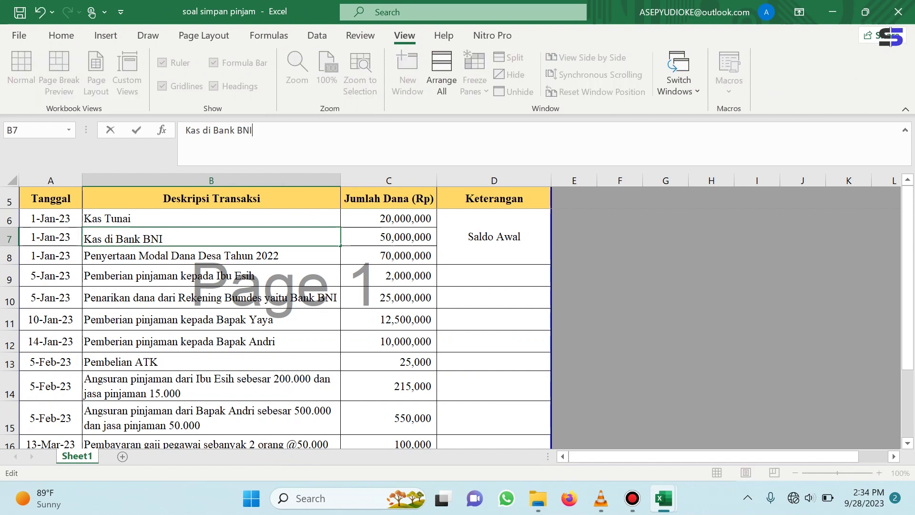
click(211, 297)
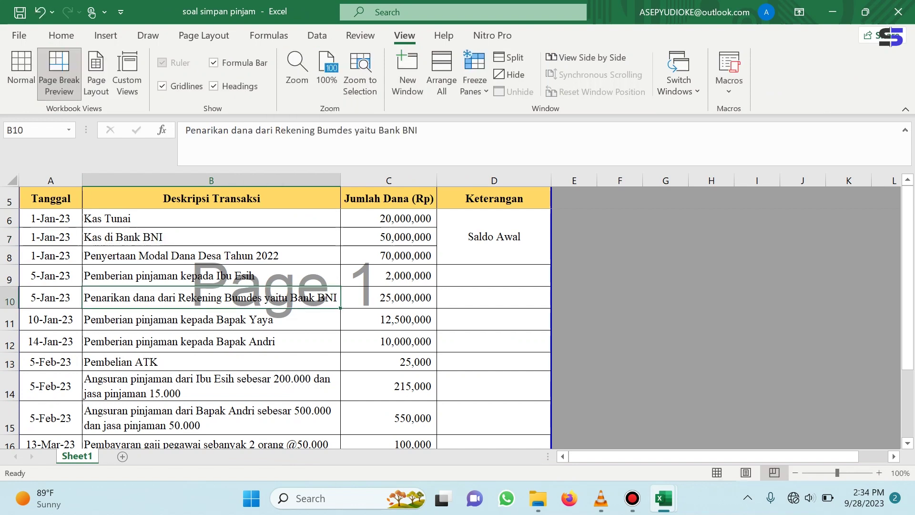
Return to the Jurnal sheet and look through the accounts matching "kas" for D10 again.
mouse_move(663, 498)
click(751, 429)
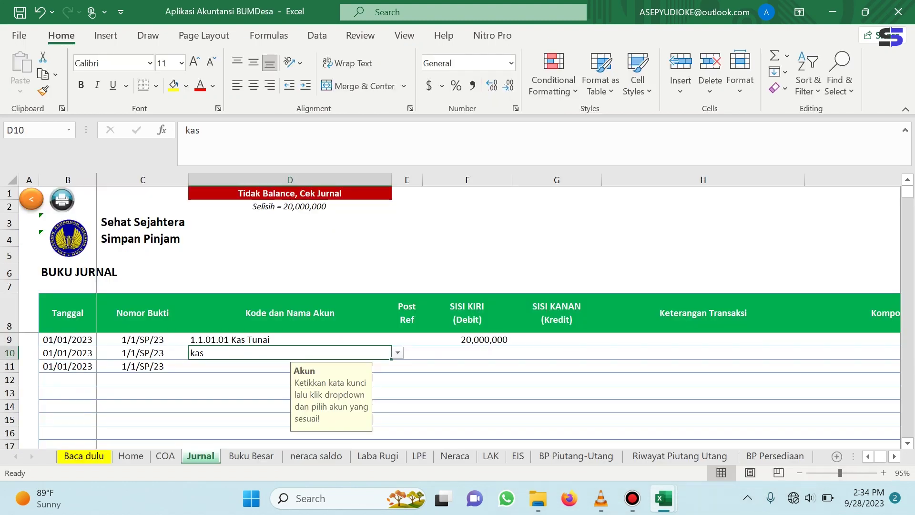
key(Down)
key(Up)
text(kas)
key(alt+Down)
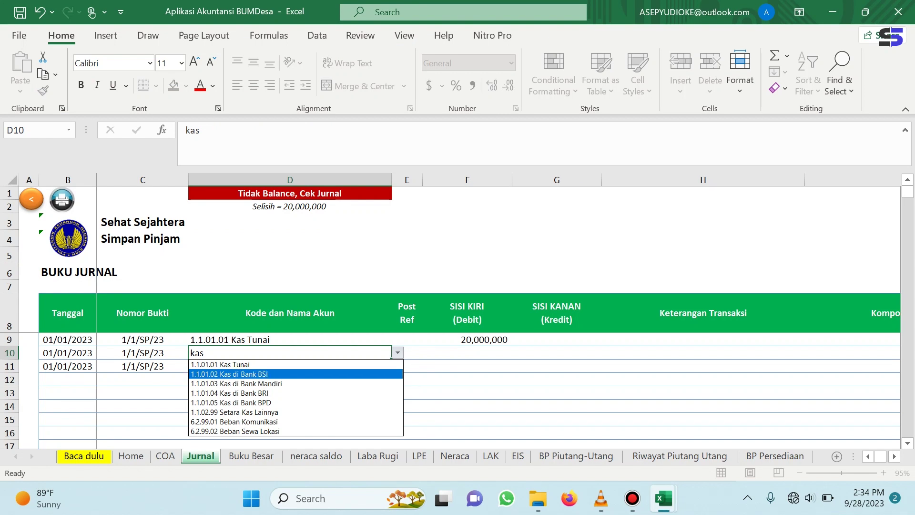
Switch to the soal simpan pinjam workbook and change the B7 description to Kas di Bank Mandiri.
click(663, 498)
click(596, 439)
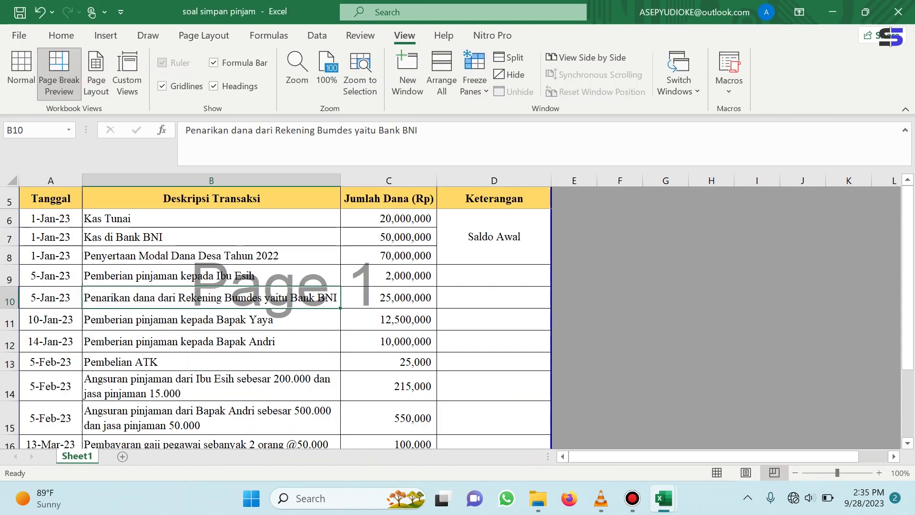
click(211, 237)
double_click(244, 130)
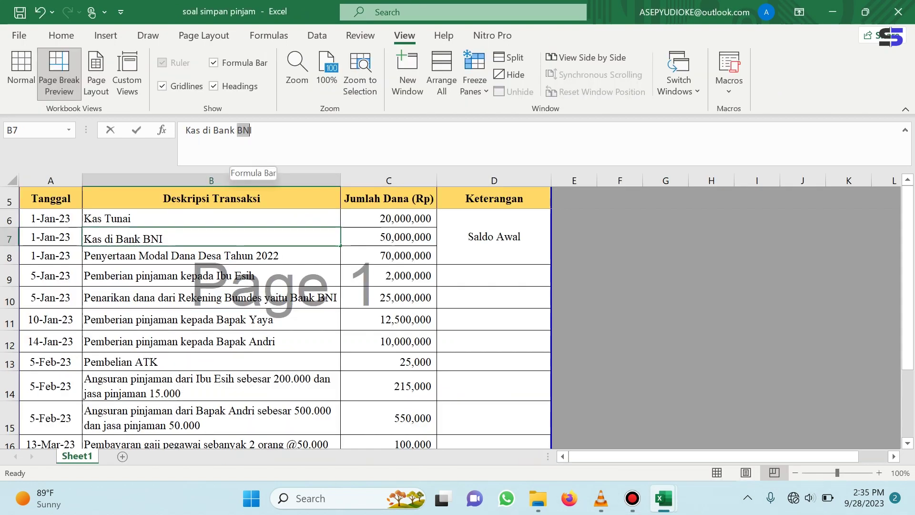
text(Mandiri)
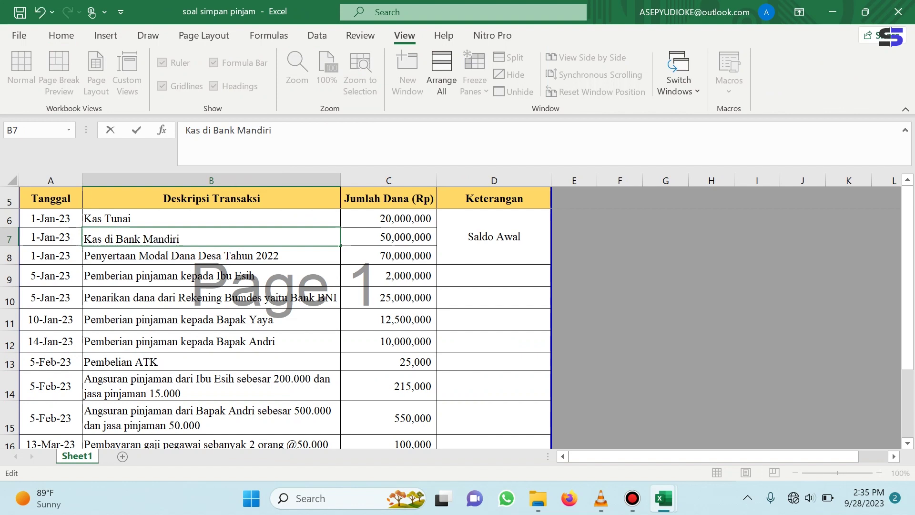
Replace the bank name in the B10 fund withdrawal description with Mandiri.
click(211, 297)
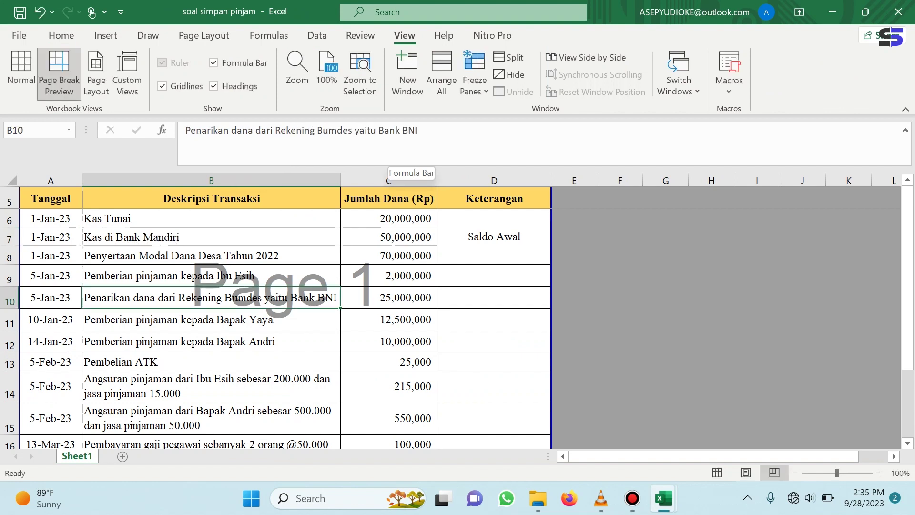
double_click(410, 130)
text(Mandiri)
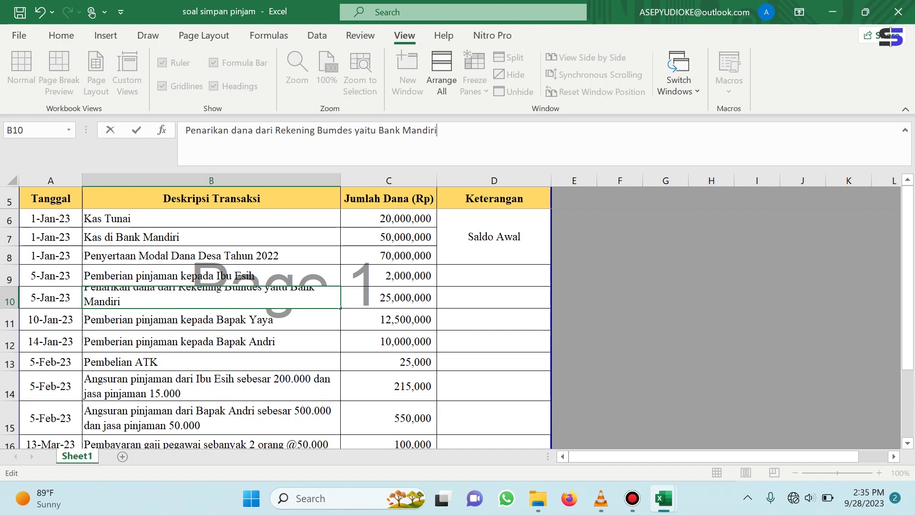
click(211, 362)
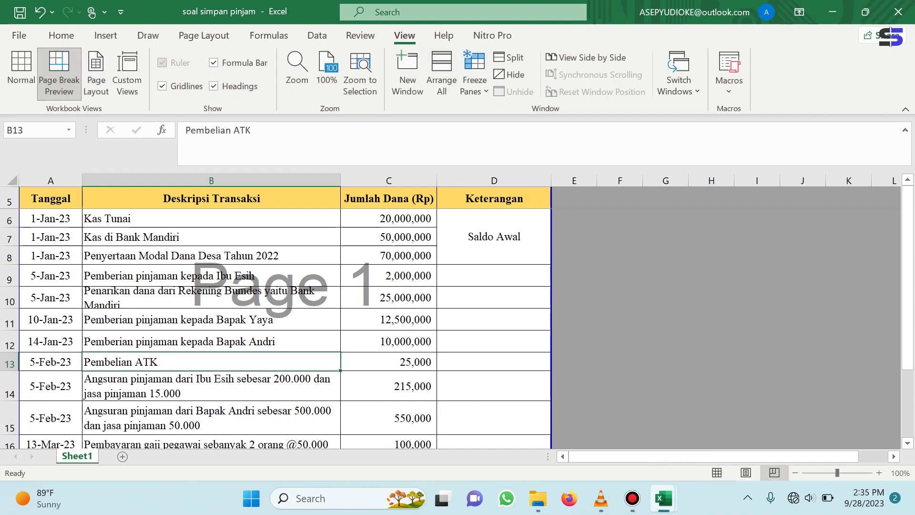
Switch back to the Jurnal sheet and set the D10 account to 1.1.01.03 Kas di Bank Mandiri using the keyword "kas".
mouse_move(663, 498)
click(748, 424)
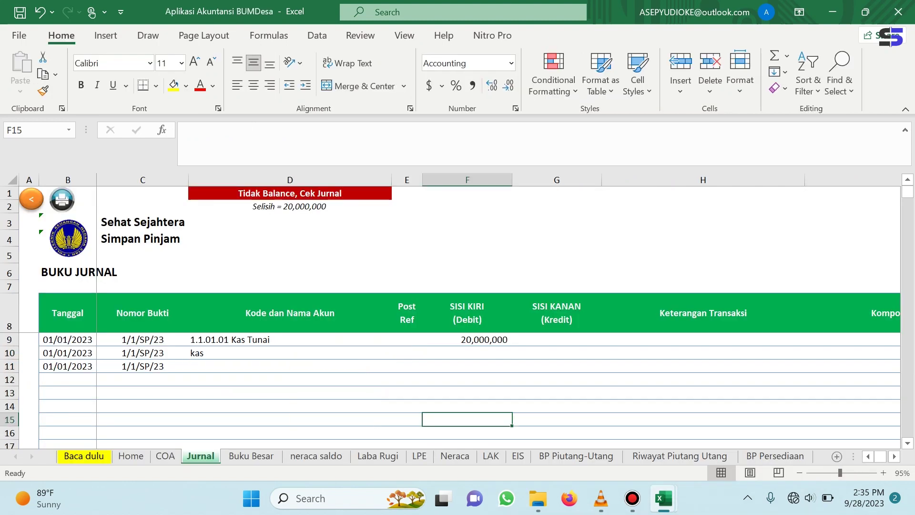
text(kas)
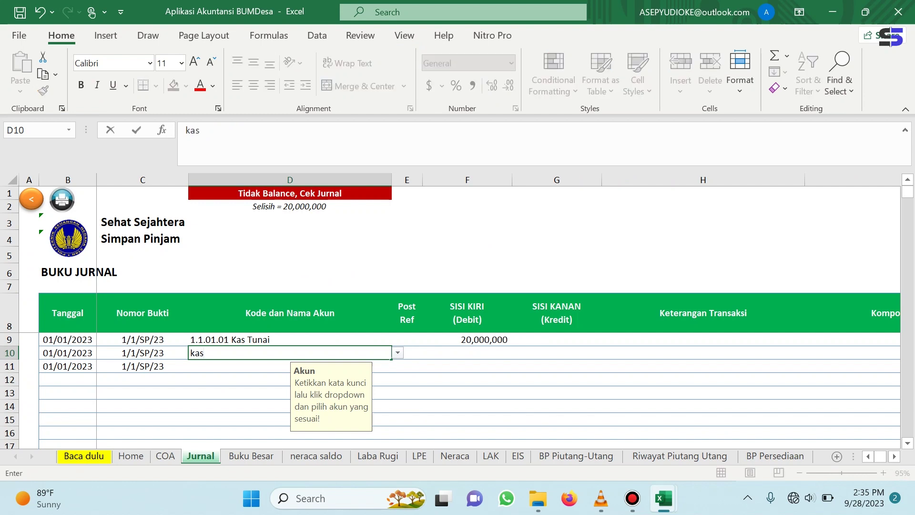
click(397, 352)
click(286, 383)
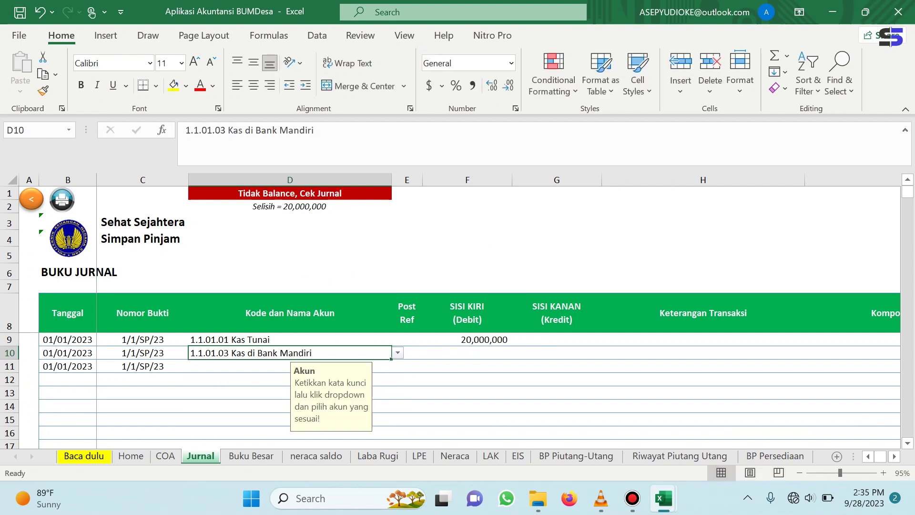
Enter 50,000,000 as the debit for the Bank Mandiri entry in F10.
click(467, 353)
text(50000)
text(000)
key(Return)
Set the D11 account to 3.1.01.01 Penyertaan Modal Desa using the keyword "modal".
key(Left)
key(Left)
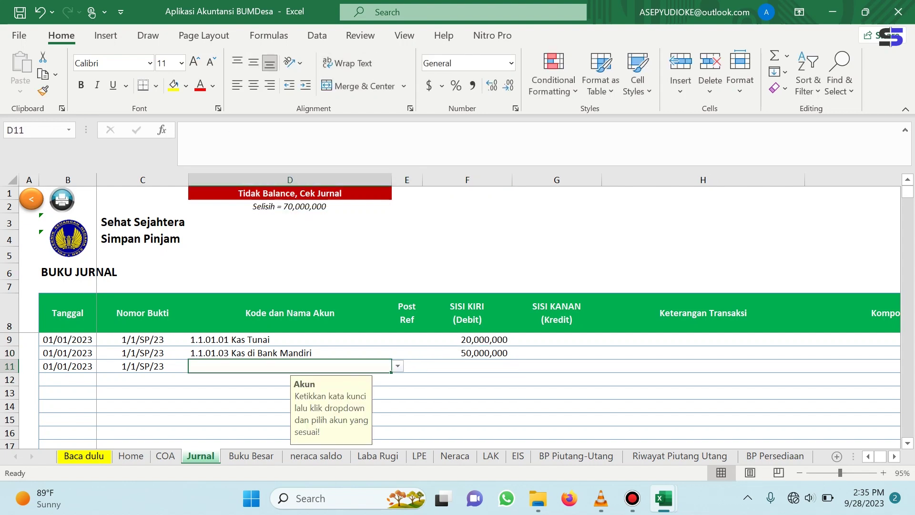
text(modal)
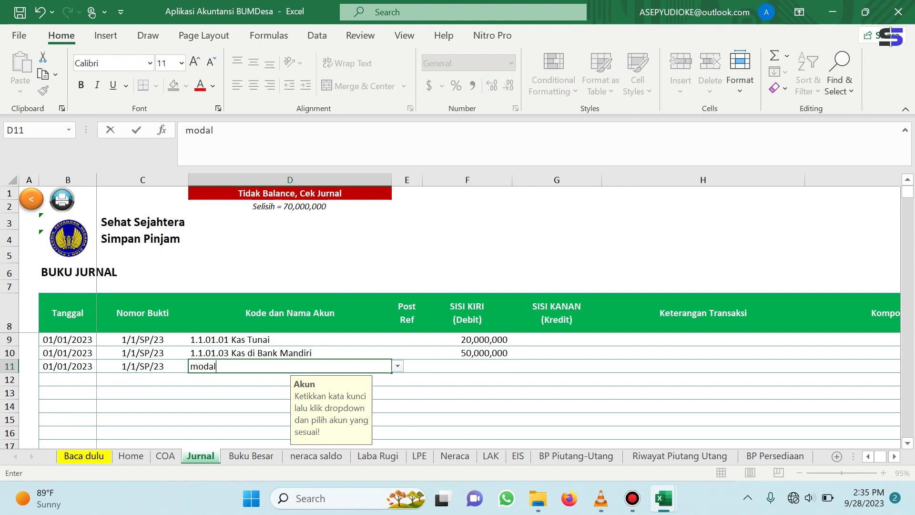
key(alt+Down)
key(Return)
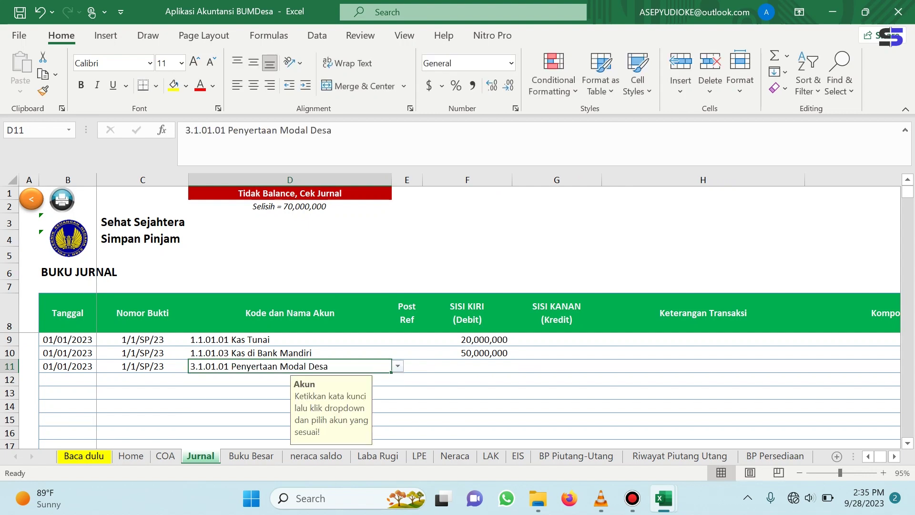
Check the capital contribution amount in the soal simpan pinjam workbook and enter 70,000,000 as the credit in G11.
mouse_move(663, 498)
click(589, 438)
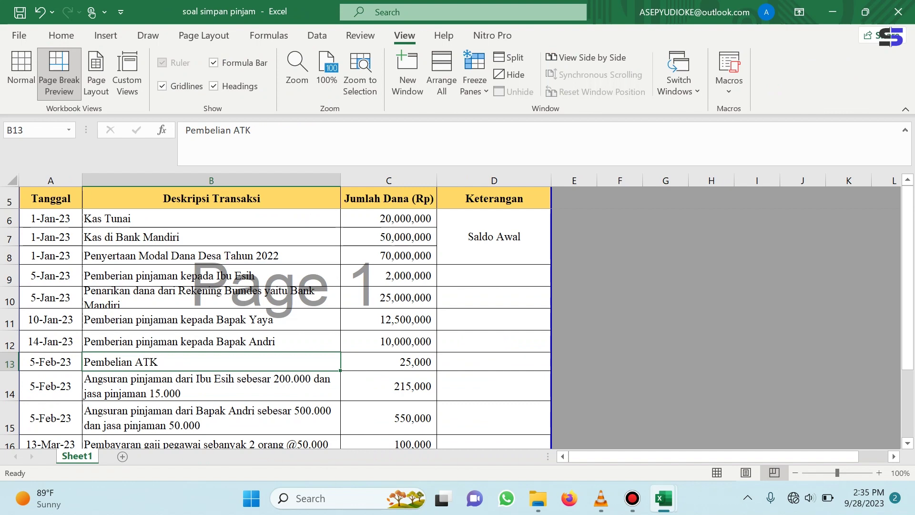
click(752, 424)
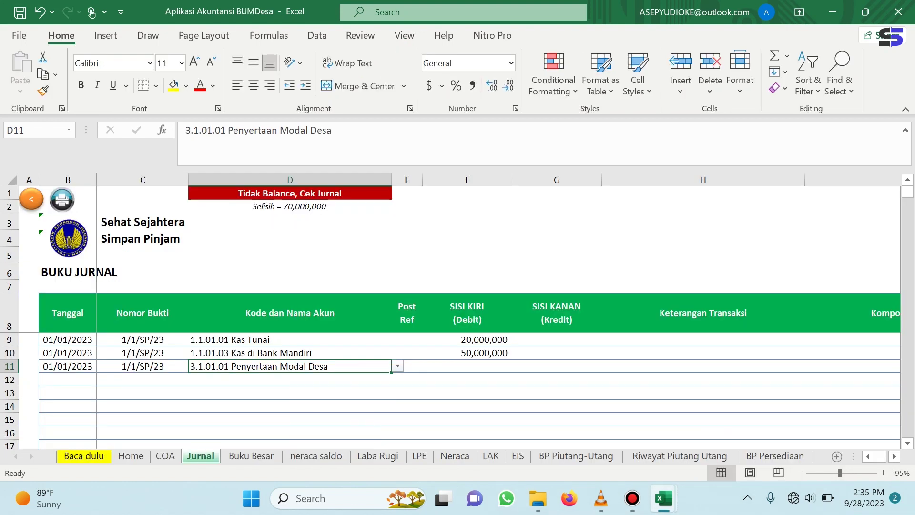
text(70,000,000)
key(Tab)
Enter the transaction description "Saldo awal" in H9 and fill it down to H11.
key(Up)
key(Up)
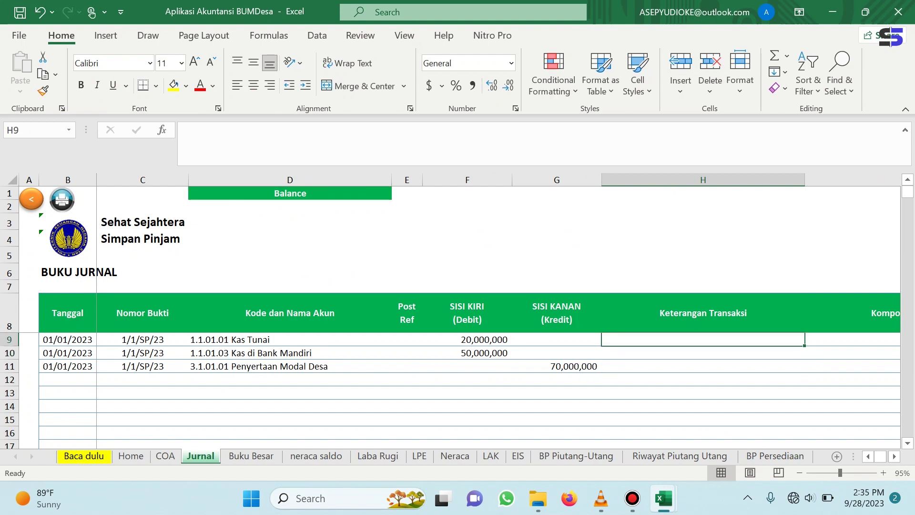
text(Saldo awal)
key(shift+Down)
key(shift+Down)
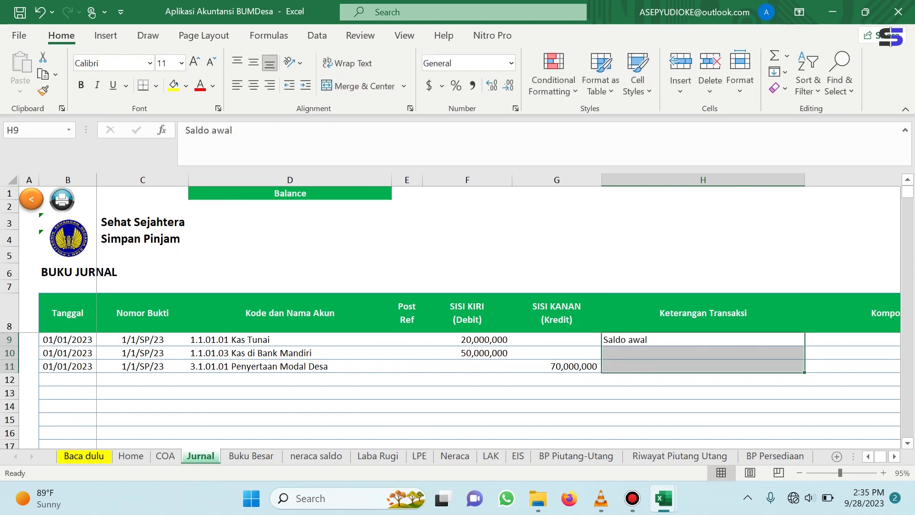
key(ctrl+e)
click(406, 366)
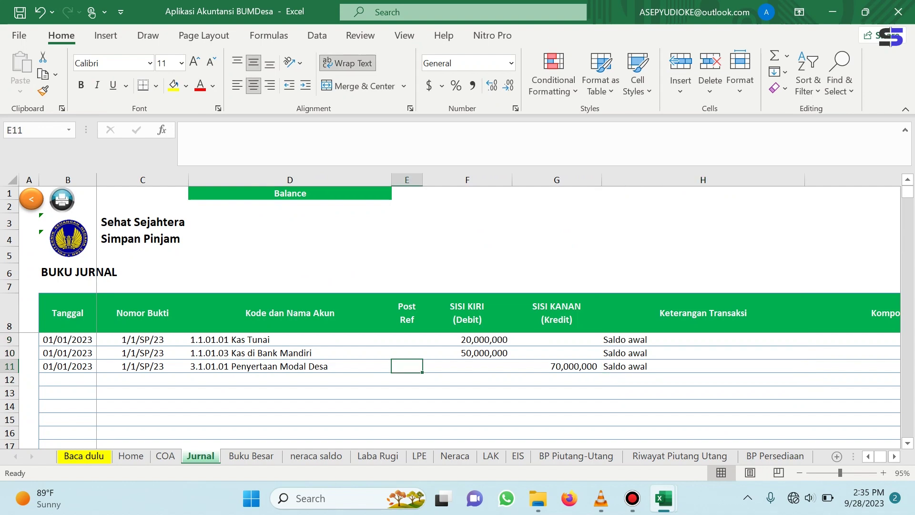
Set the reporting period on the Laba Rugi sheet to Januari.
click(316, 455)
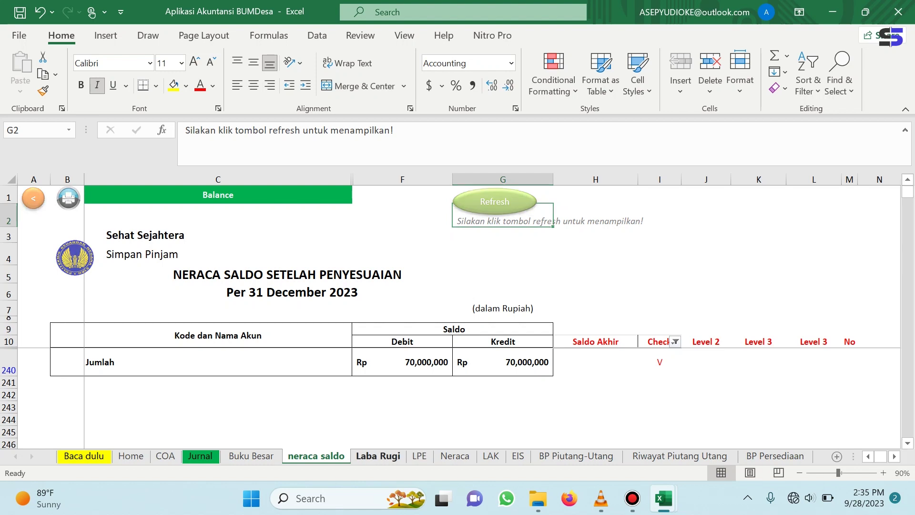
click(378, 455)
click(523, 198)
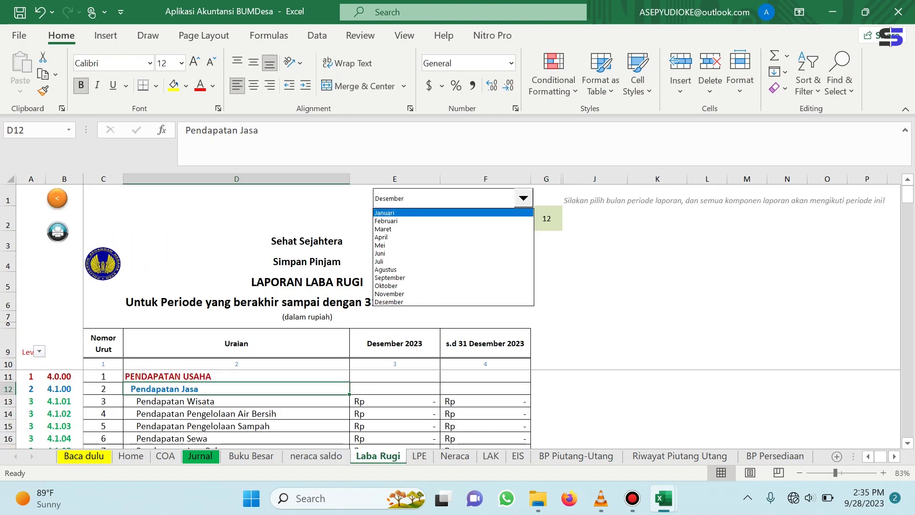
click(452, 213)
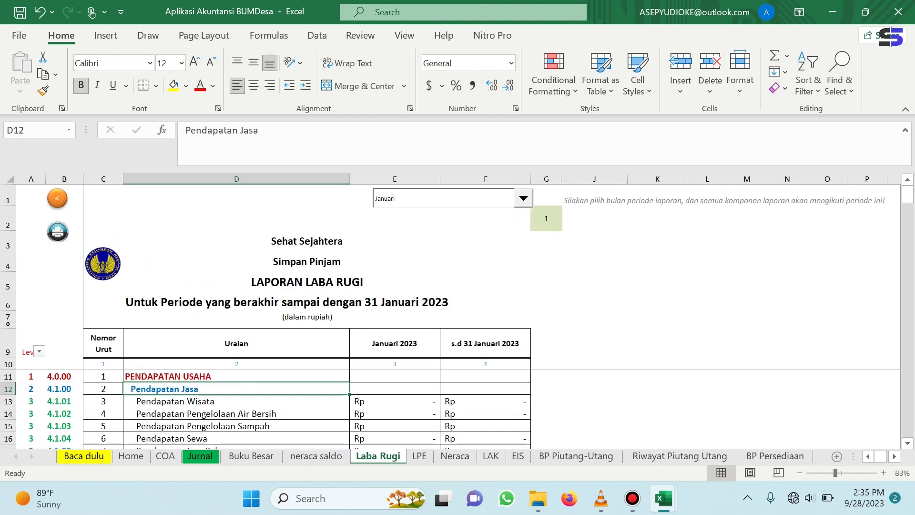
Refresh the trial balance on the neraca saldo sheet and view the Neraca report.
click(316, 456)
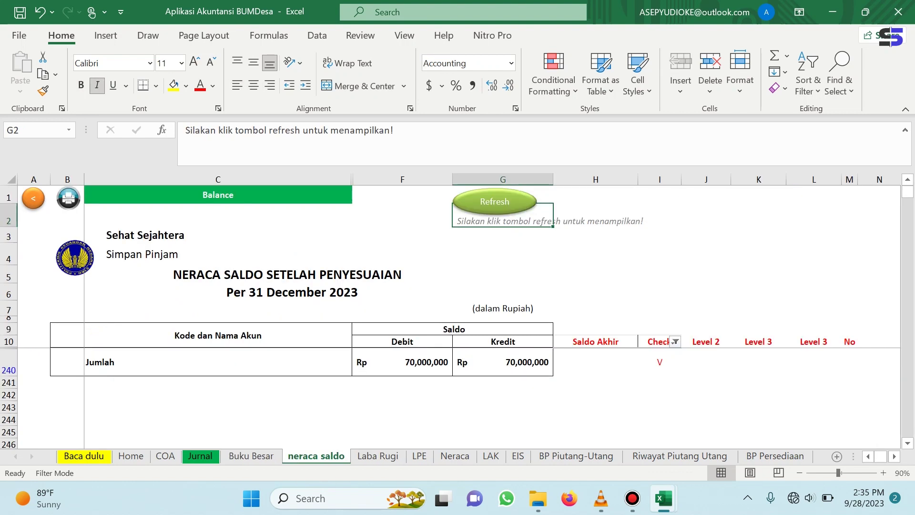
click(494, 201)
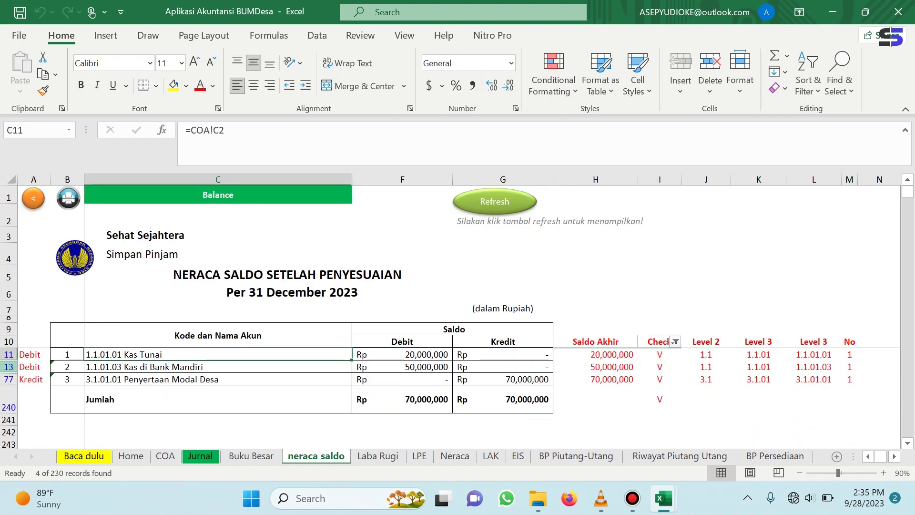
click(455, 456)
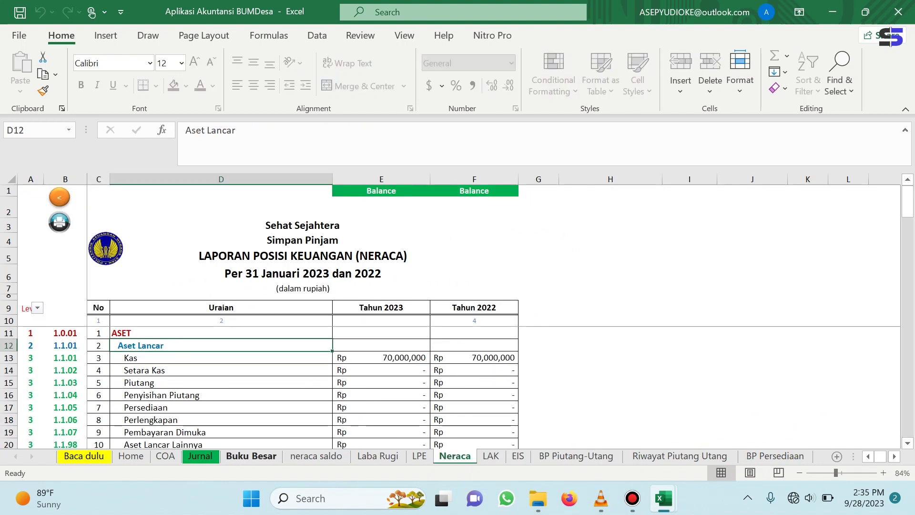
Review the remaining transactions in the soal simpan pinjam workbook and enter the date 05/01/2023 in B13 of the Jurnal sheet.
click(200, 455)
mouse_move(663, 498)
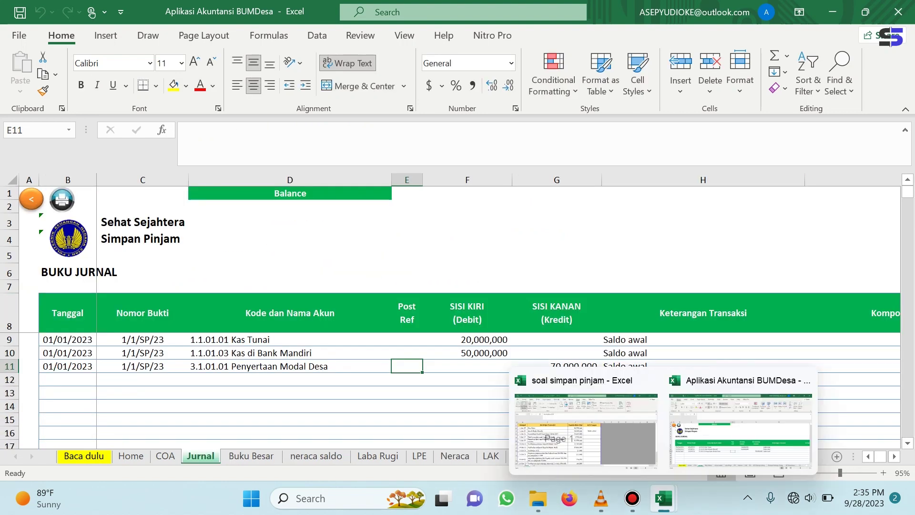
click(579, 424)
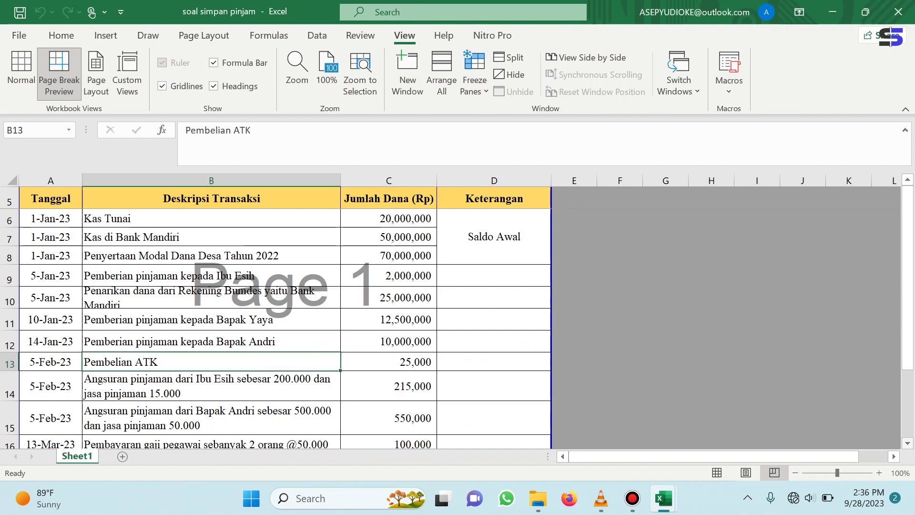
scroll(276, 314, down, 3)
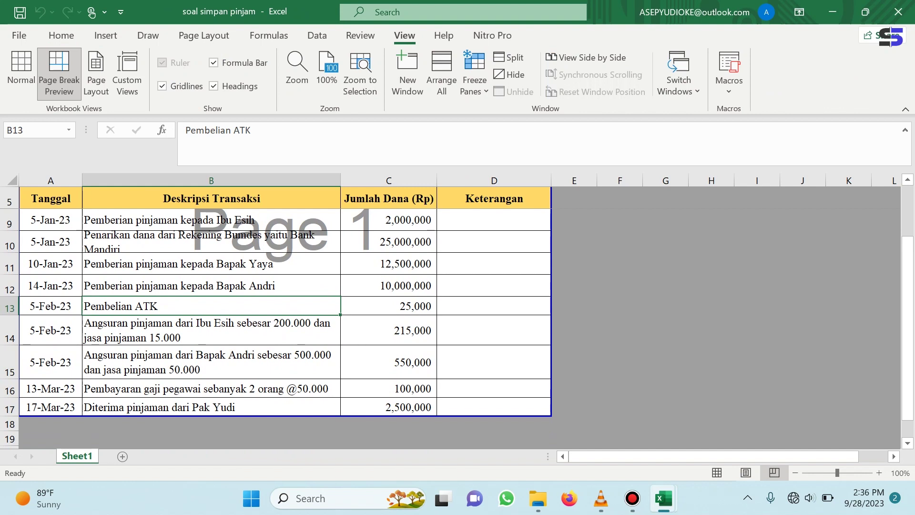
mouse_move(663, 499)
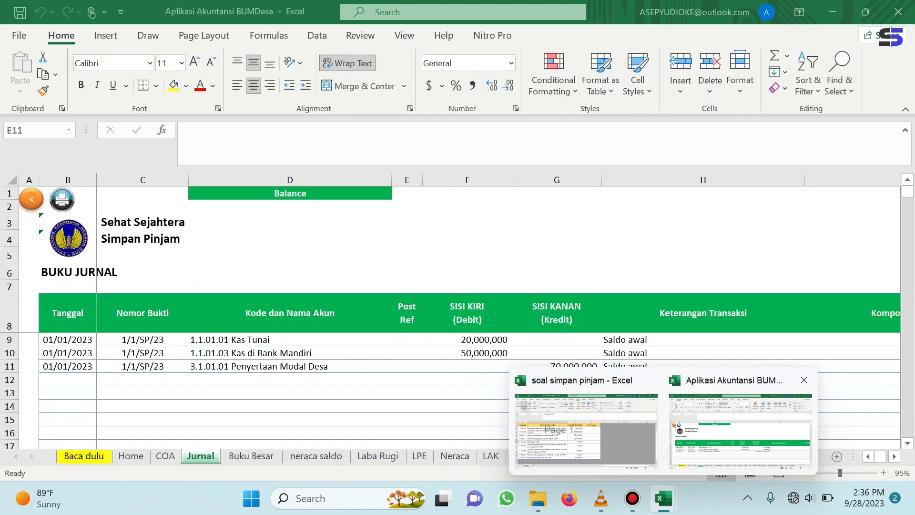
click(740, 431)
click(67, 392)
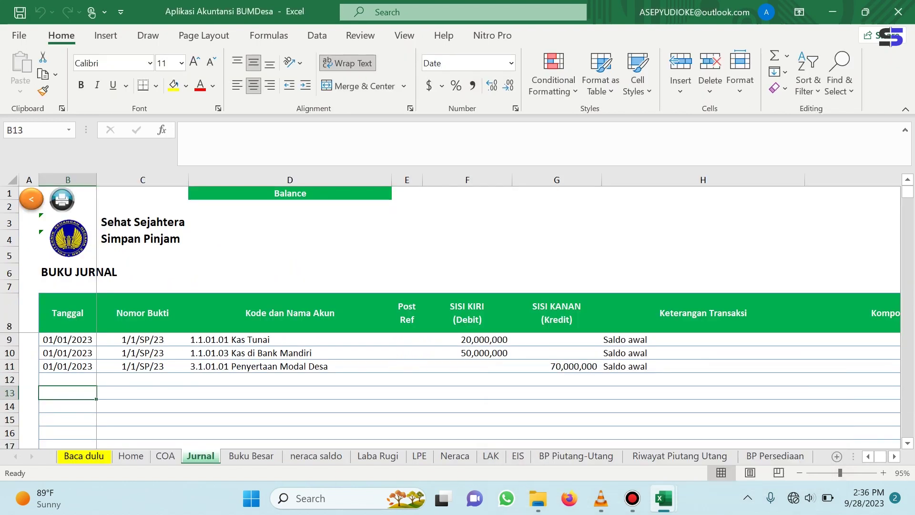
text(1/5/2023)
key(Tab)
Enter 2/1/SP/23 as the Nomor Bukti in C13.
text(2)
text(/)
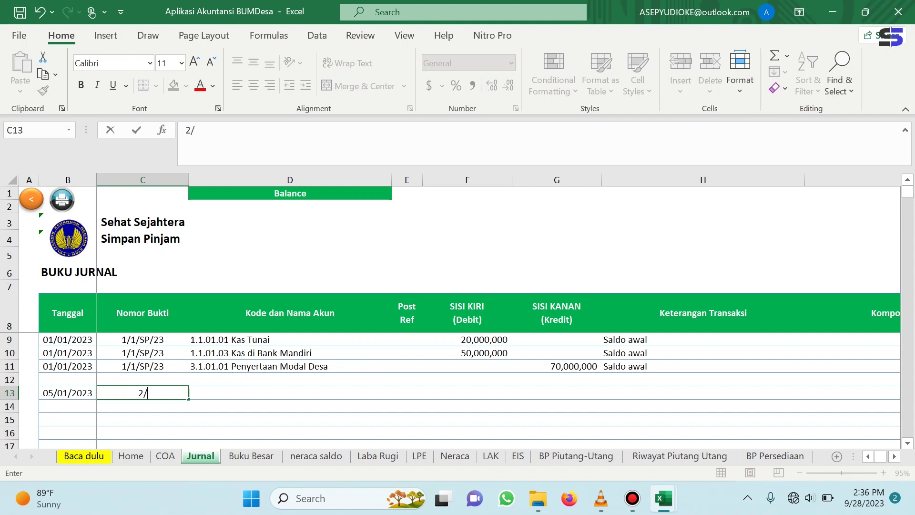
text(1/SP/23)
key(Tab)
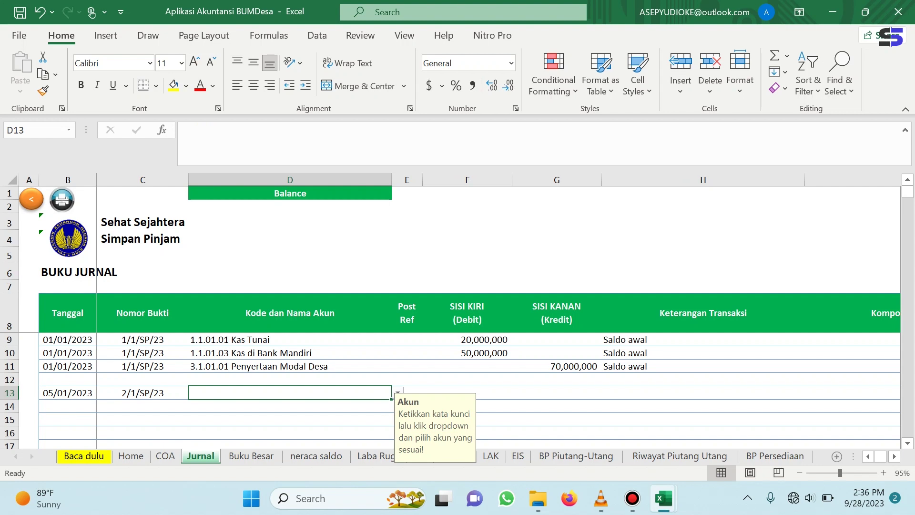
Set the D13 account to 1.1.03.01 Piutang Usaha using the keyword "piutang".
text(piutang)
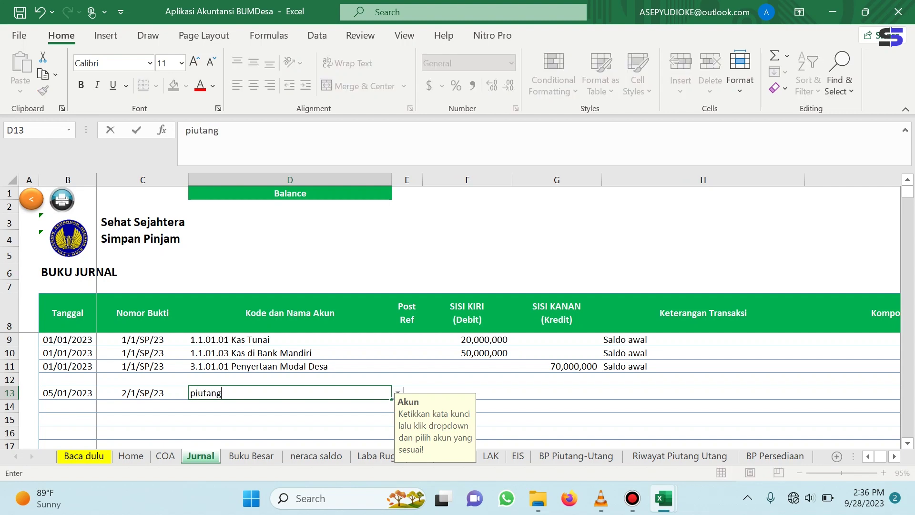
key(alt+Down)
key(Down)
key(Up)
key(Return)
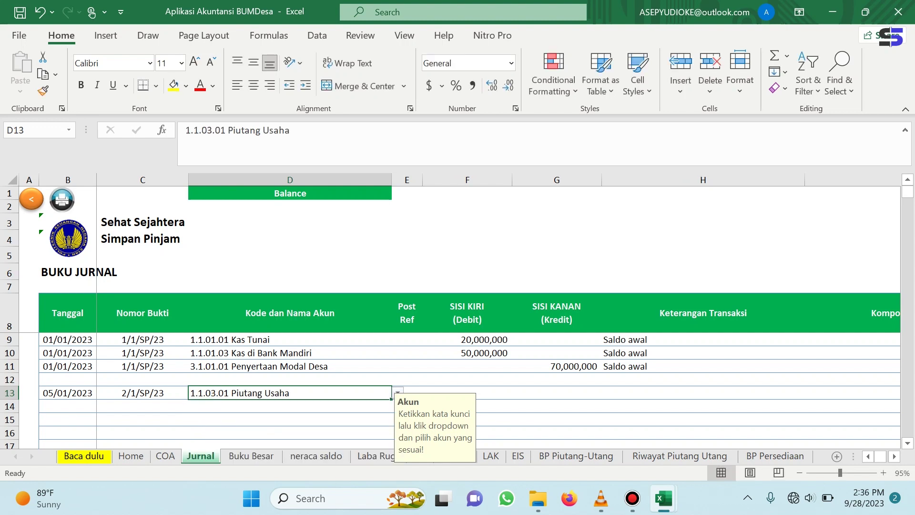
Check the 5 January loan amount in the soal simpan pinjam workbook and enter 2000000 as the debit in F13.
click(593, 436)
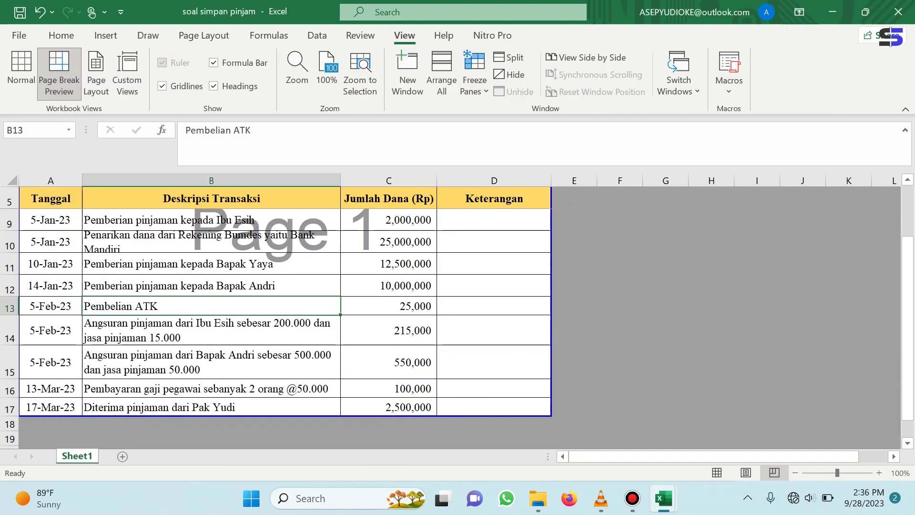
mouse_move(663, 498)
click(743, 410)
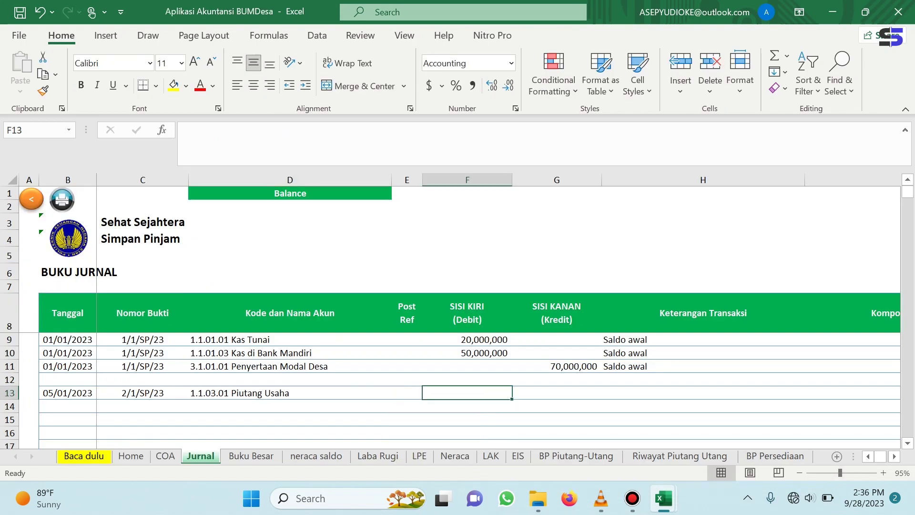
text(2000000)
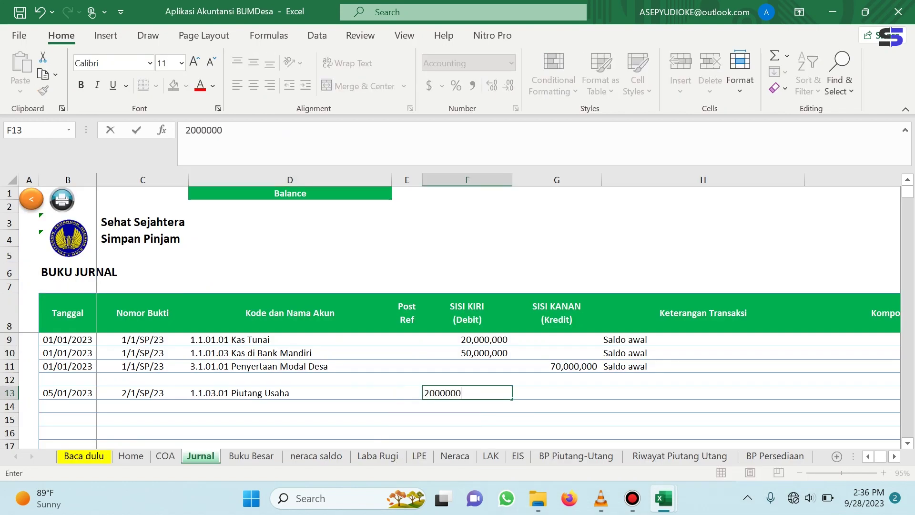
Set the D14 account in the Jurnal sheet to 1.1.01.01 Kas Tunai using the keyword "kas".
key(Return)
key(Left)
key(Left)
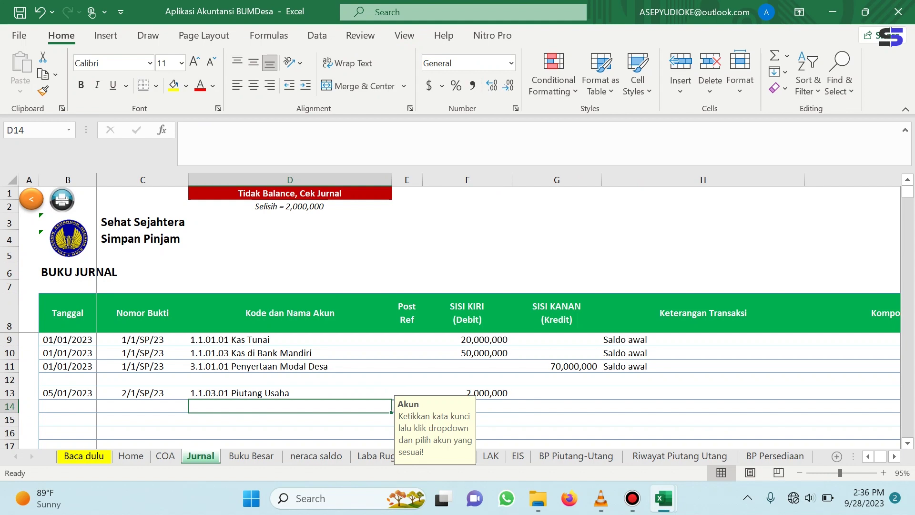
text(kas)
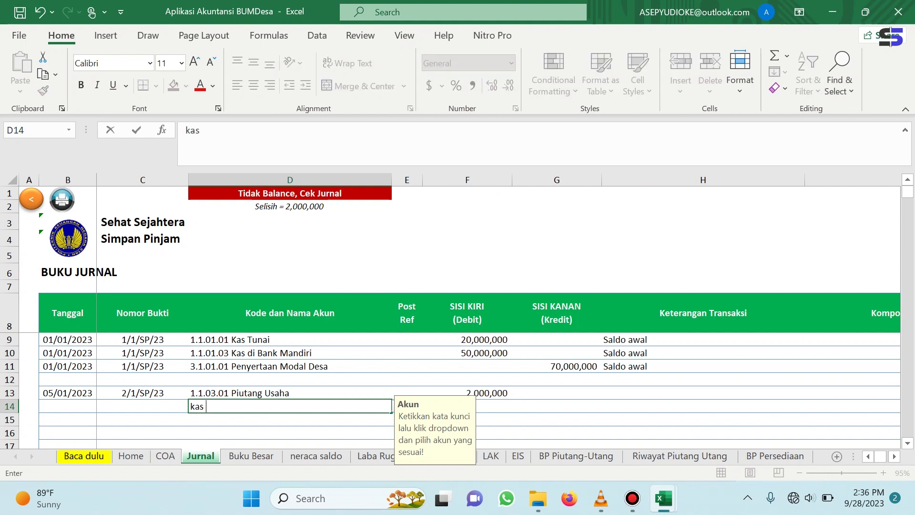
key(Return)
key(Up)
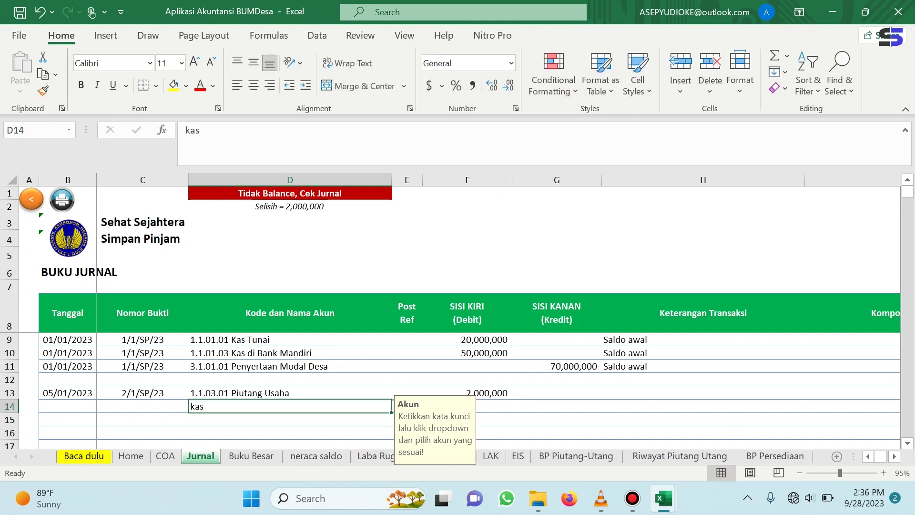
text(kas)
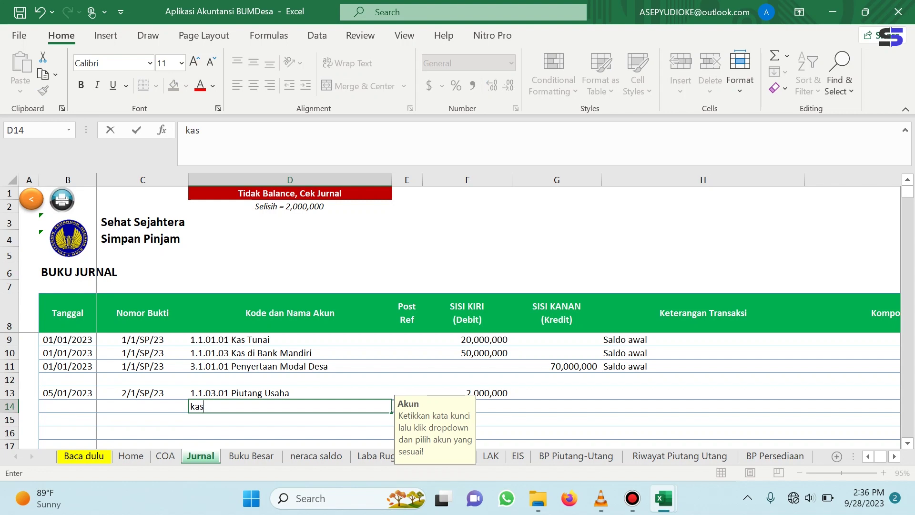
key(alt+Down)
click(229, 328)
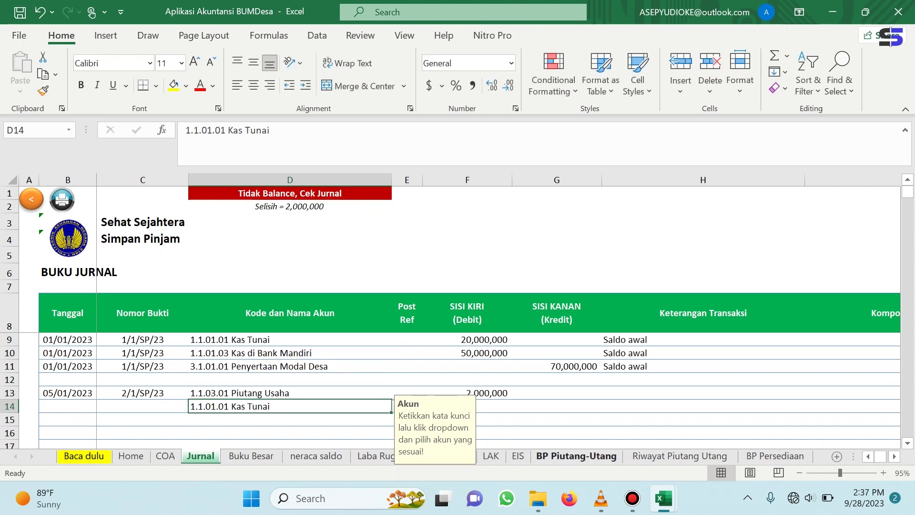
Enter 2000000 as the credit in G14.
click(556, 406)
text(2000000)
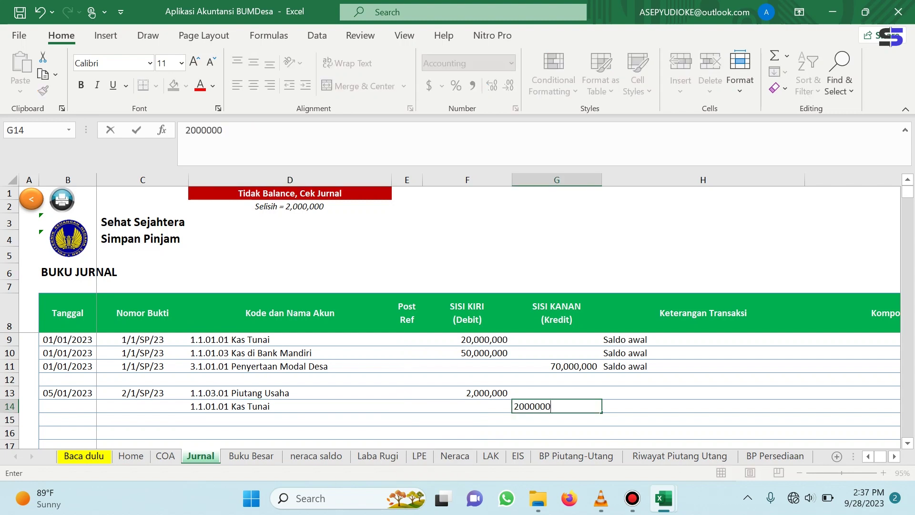
key(Tab)
Enter "Pemberian pinjaman" as the Keterangan Transaksi in H13 and fill it down to H14.
key(Up)
text(Pemberian pinjaman)
key(Return)
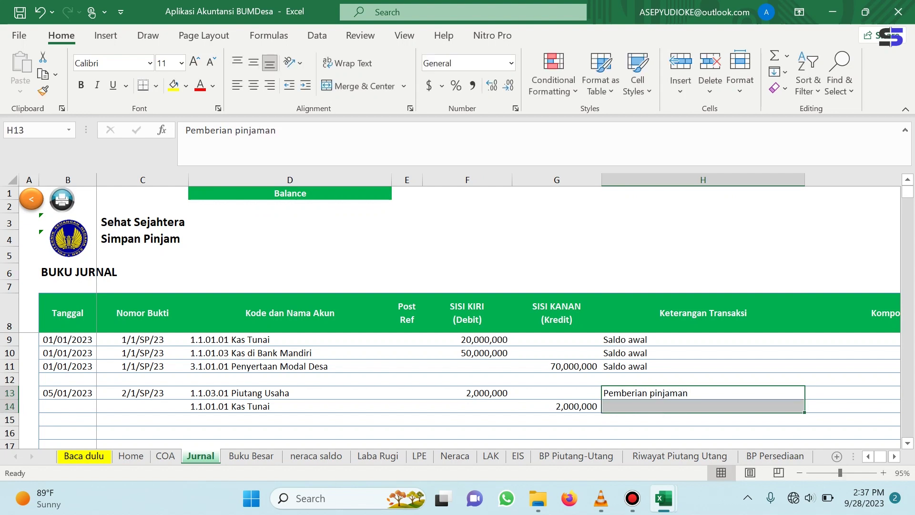
key(ctrl+d)
click(466, 378)
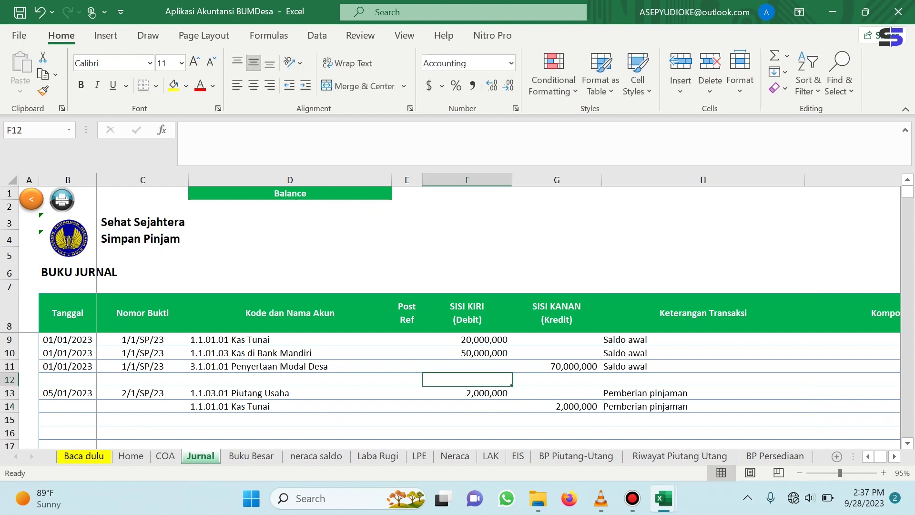
Fill the date and Nomor Bukti from B13:C13 down to row 14.
drag(68, 394, 143, 393)
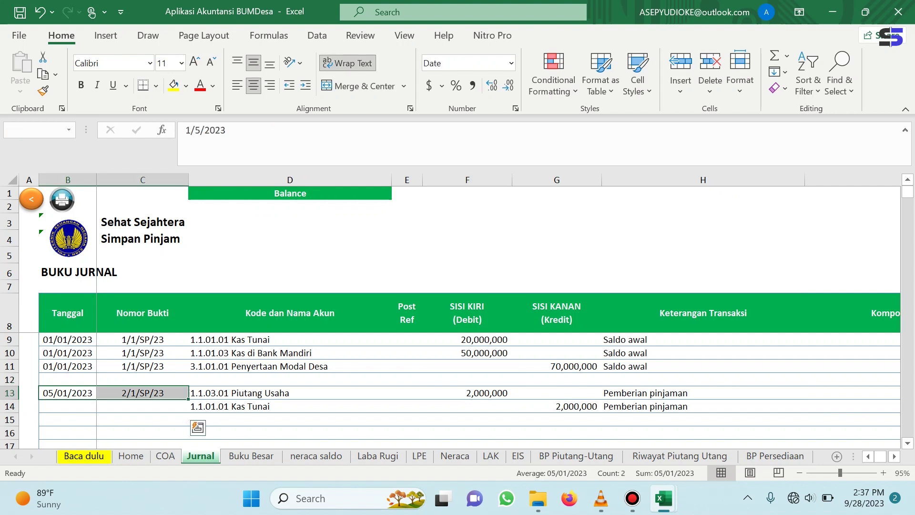
key(shift+Down)
key(ctrl+d)
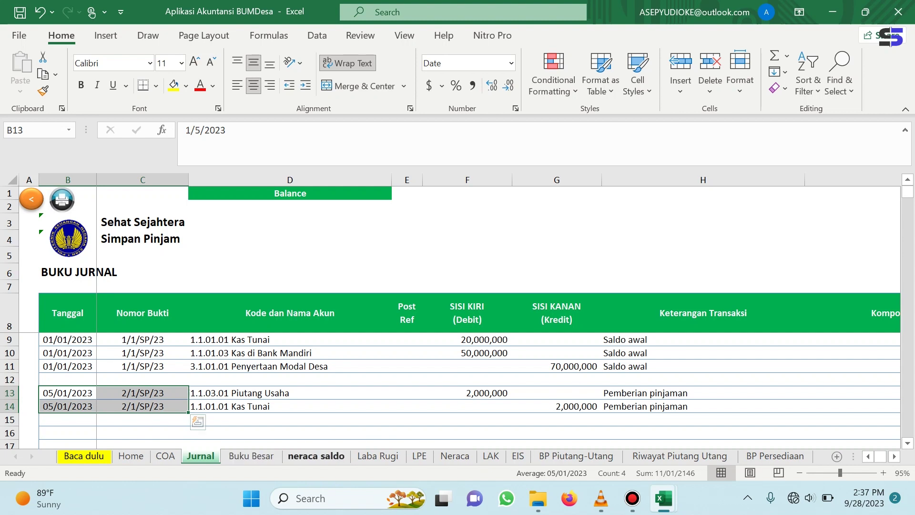
Review the neraca saldo and Neraca sheets, and examine the LAK cash flow report for the component matching the loan payment.
click(316, 456)
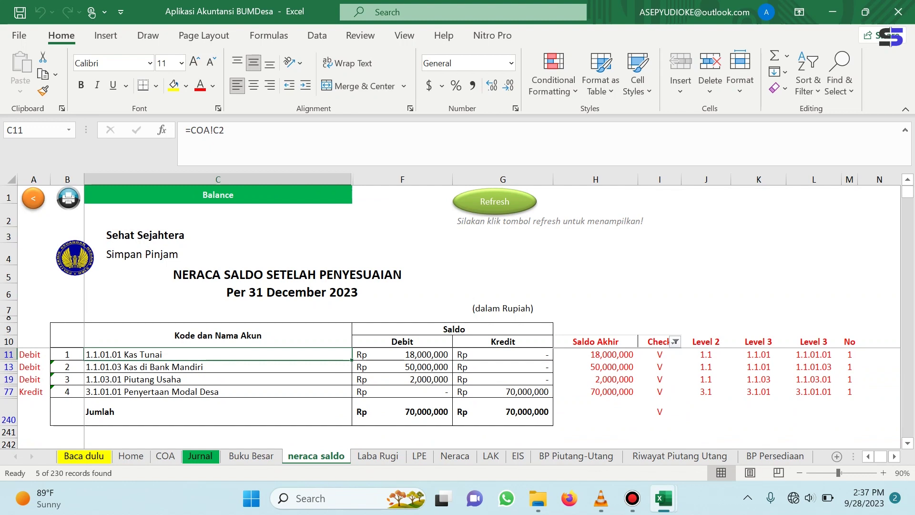
click(455, 455)
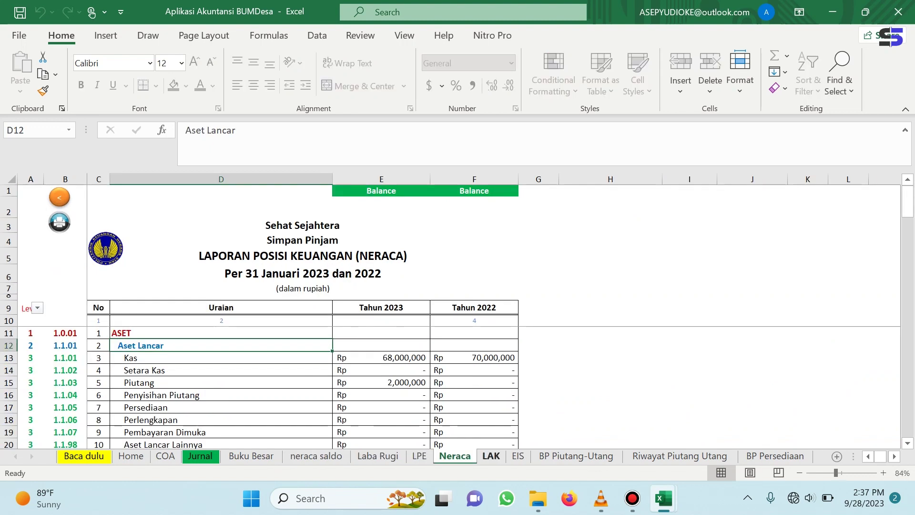
click(491, 455)
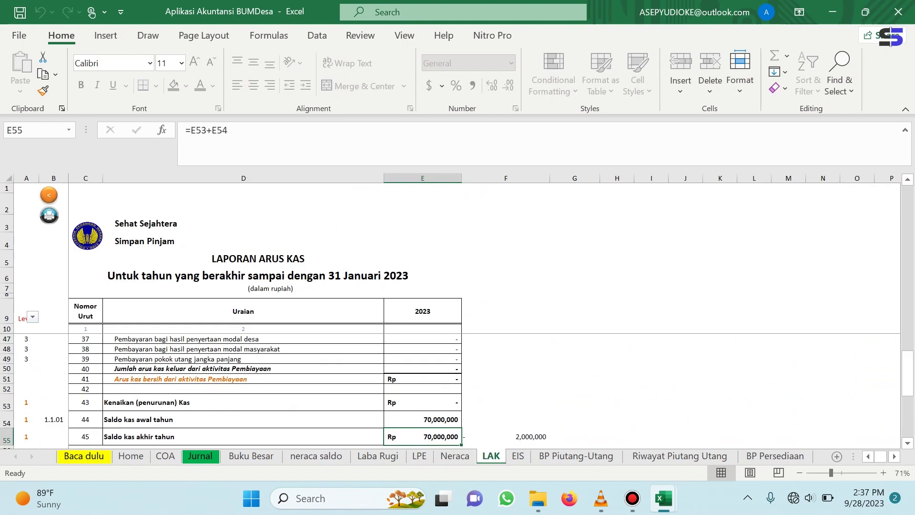
scroll(457, 391, down, 1)
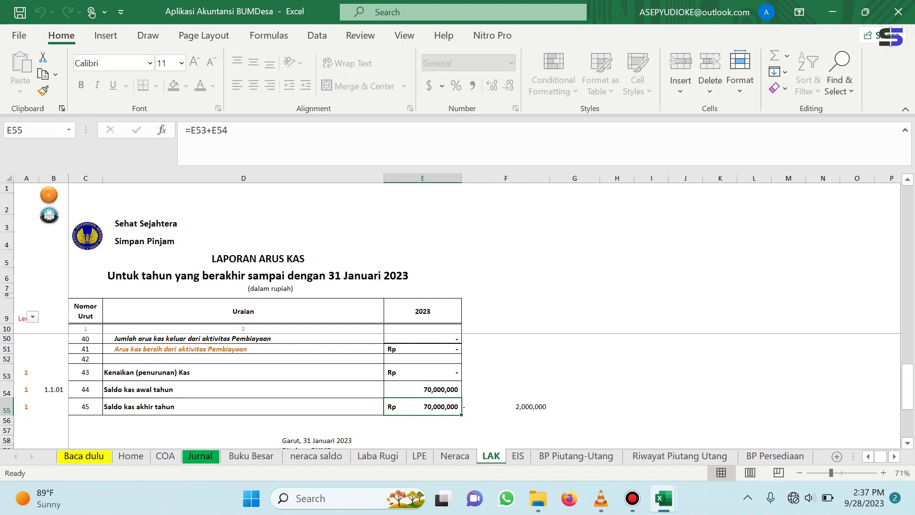
scroll(265, 391, up, 13)
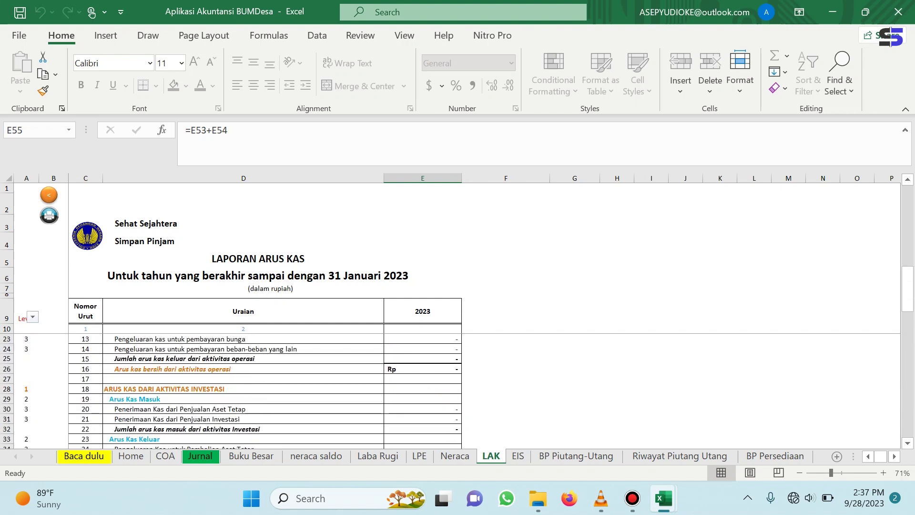
scroll(265, 390, down, 3)
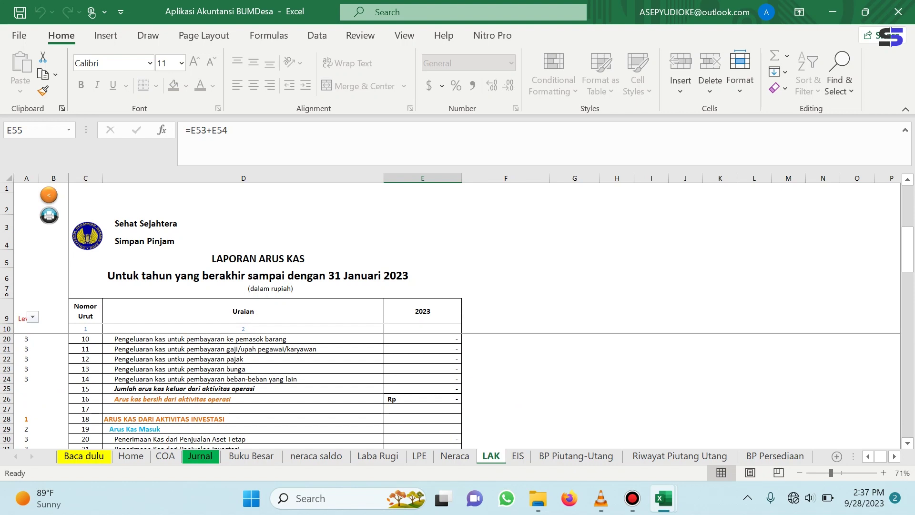
scroll(265, 391, down, 3)
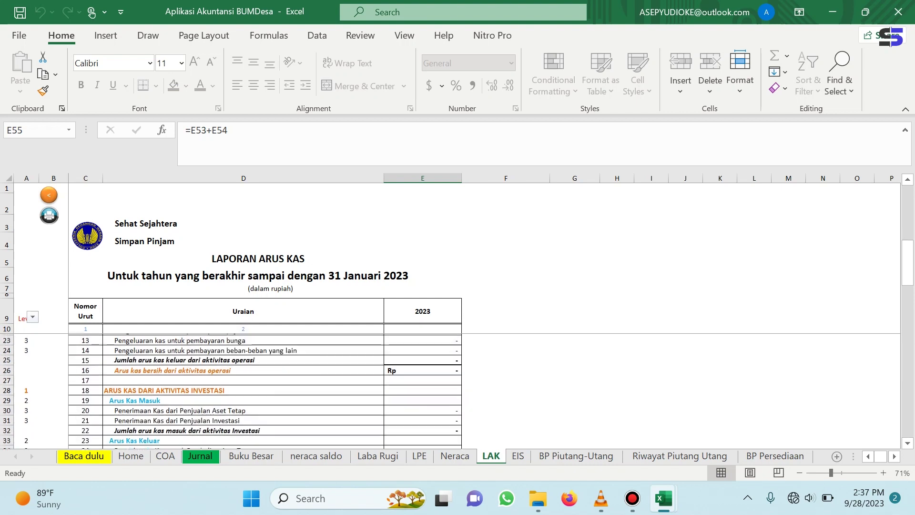
scroll(265, 390, down, 6)
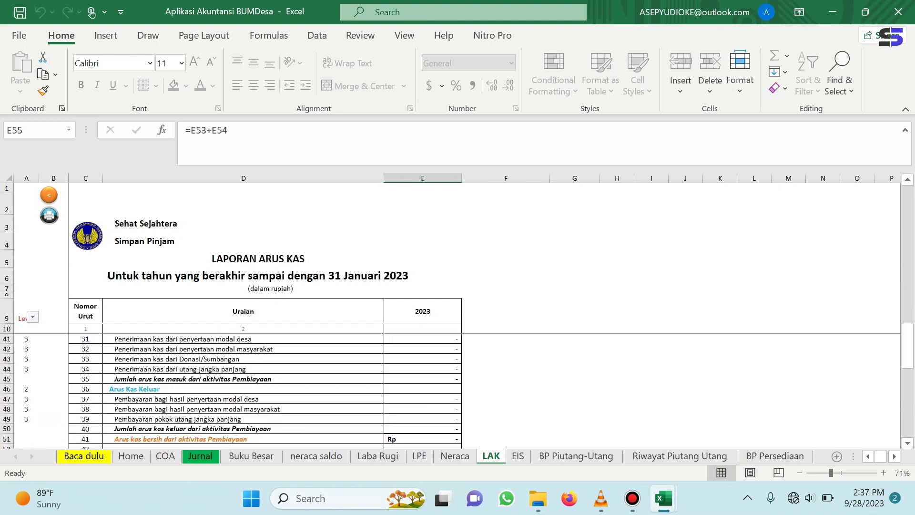
scroll(265, 391, down, 2)
scroll(265, 390, up, 9)
Copy "Pengeluaran kas untuk pembayaran beban-beban yang lain" from D24 of the LAK sheet into I14 of the Jurnal sheet.
right_click(245, 379)
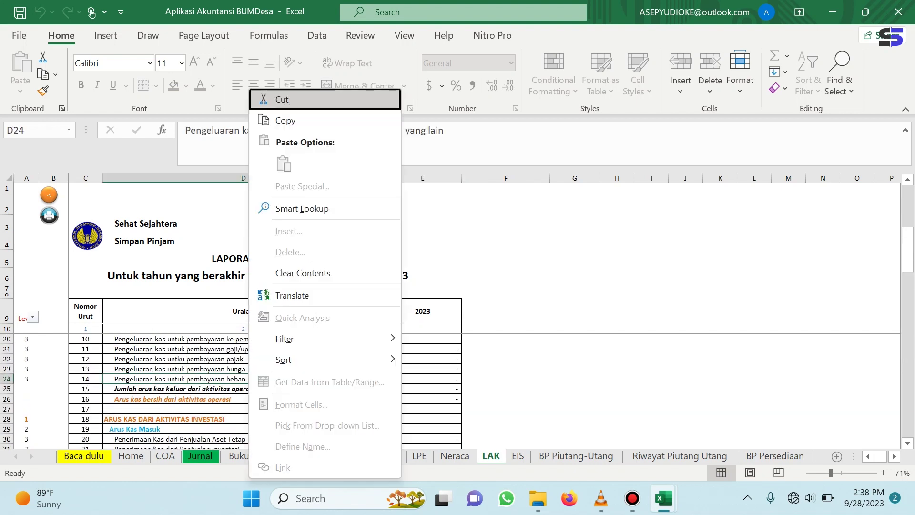
click(281, 120)
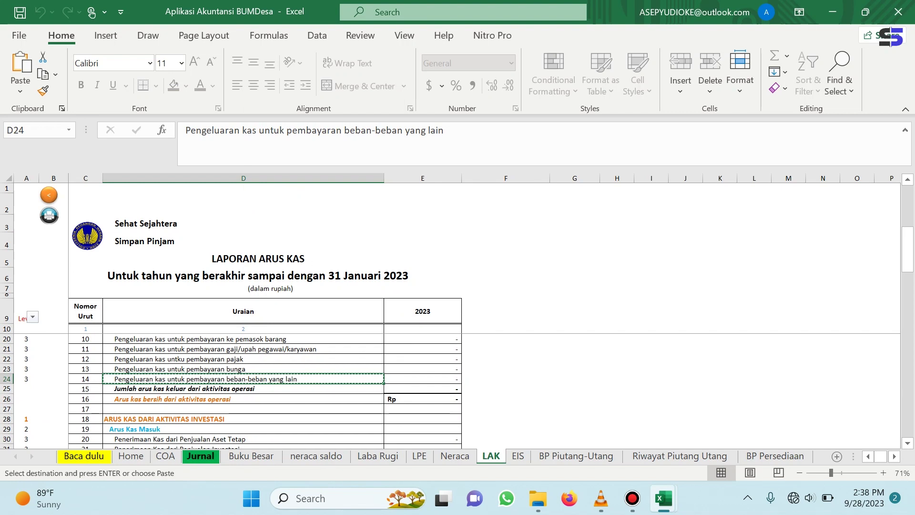
click(200, 456)
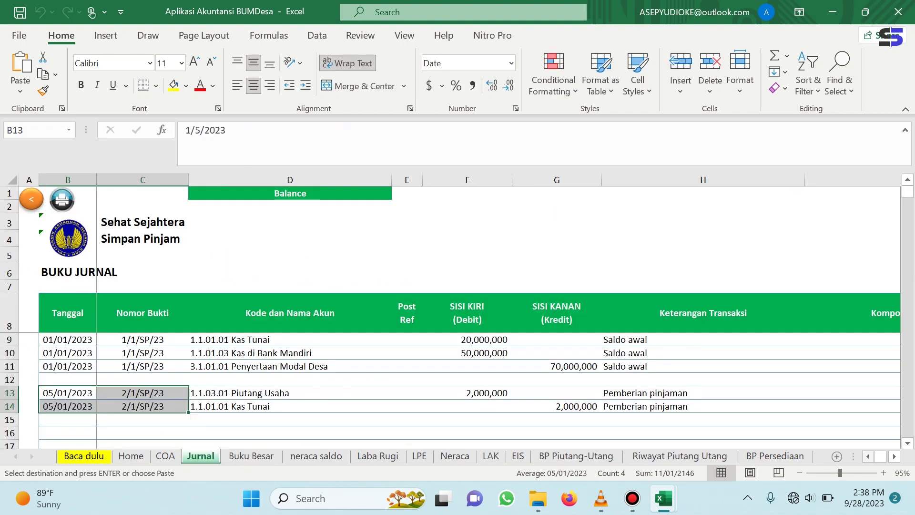
click(894, 456)
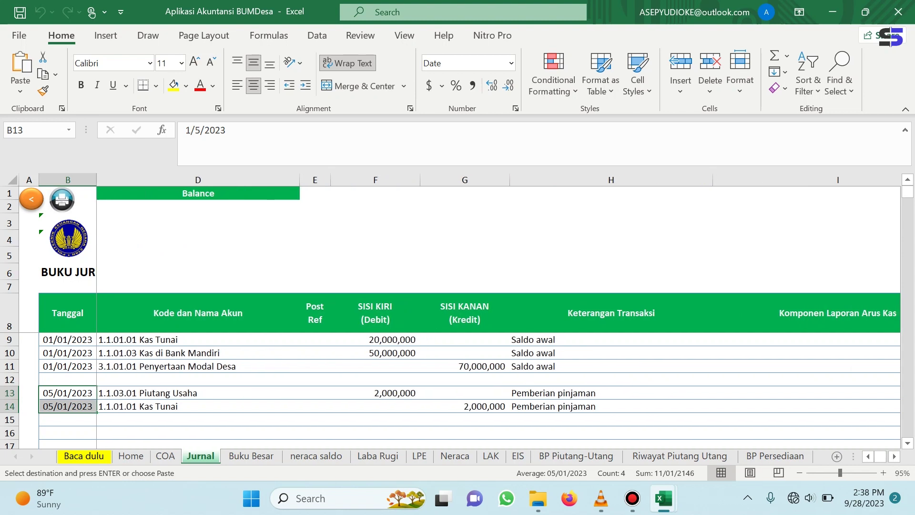
click(810, 406)
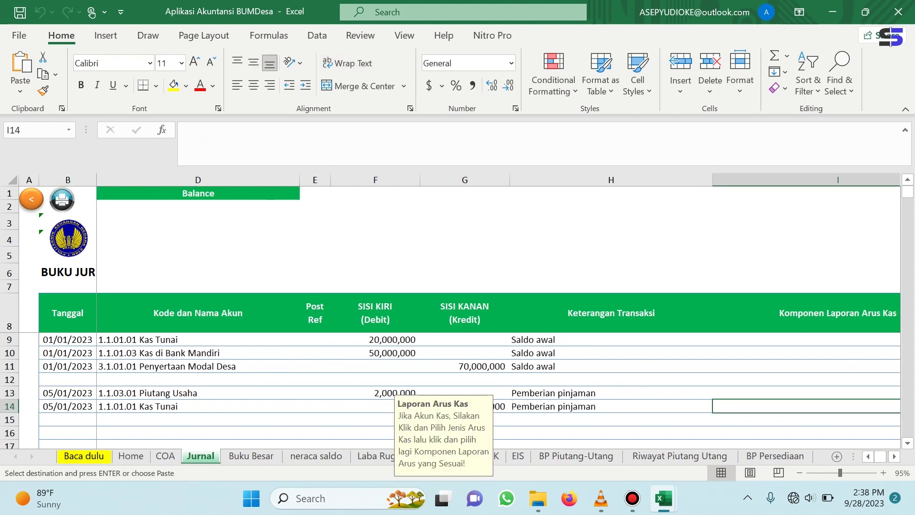
right_click(810, 406)
click(712, 89)
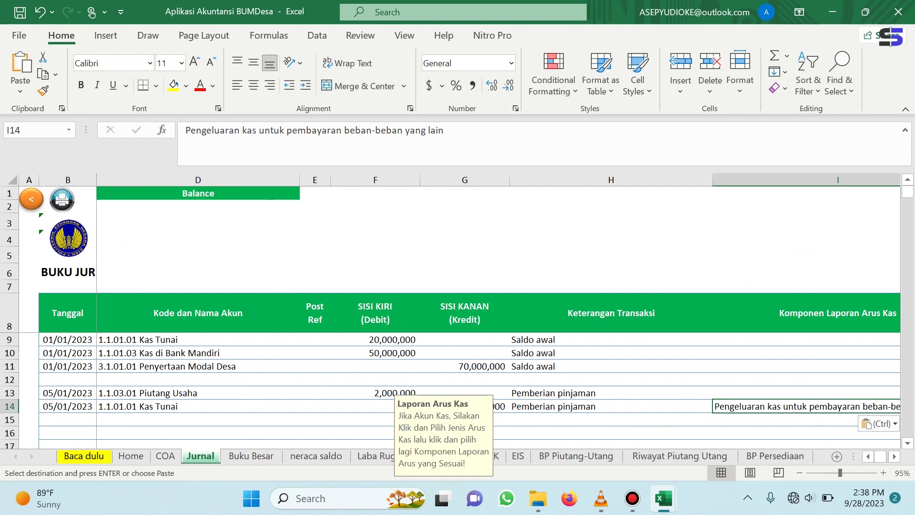
Check the cash outflow and closing cash balance in the LAK sheet, and return to I14 of the Jurnal sheet.
click(517, 455)
click(491, 455)
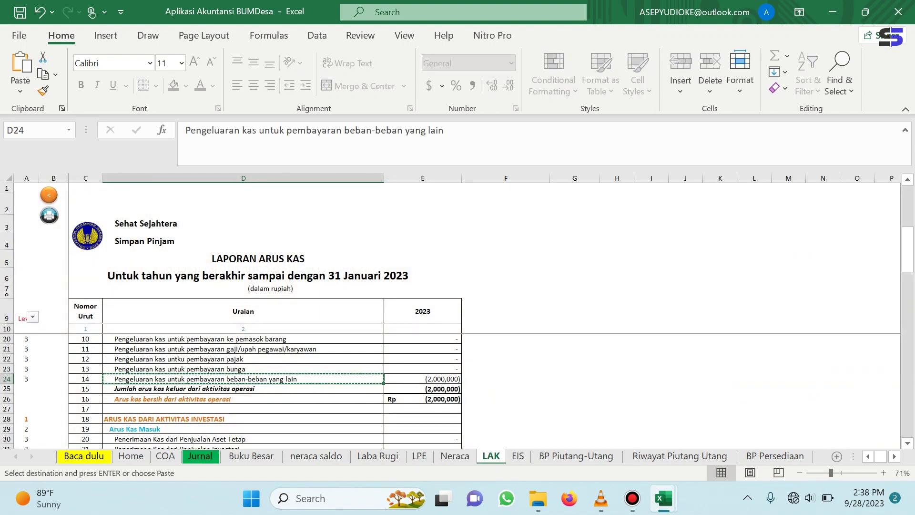
scroll(491, 391, down, 8)
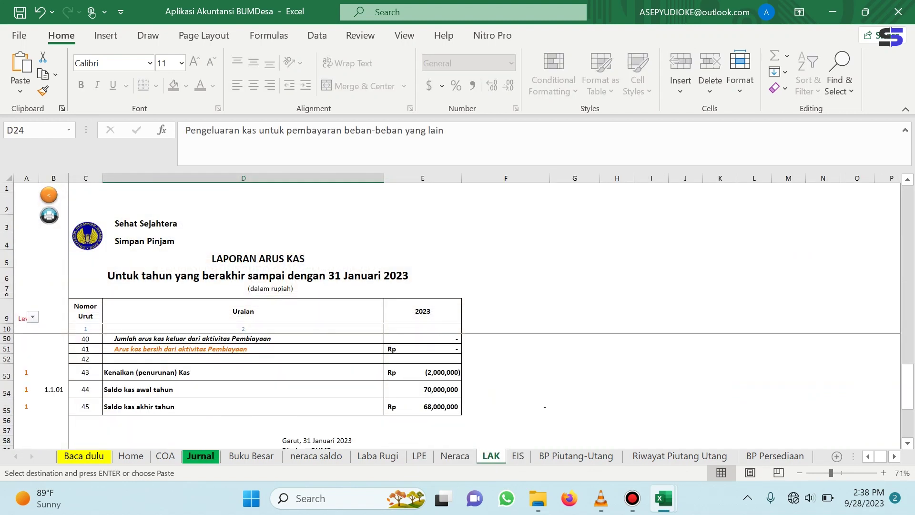
click(200, 456)
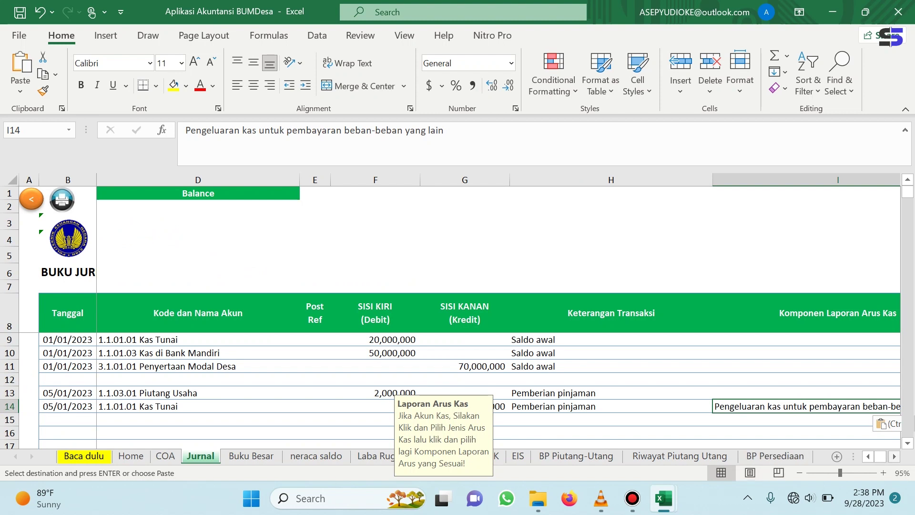
key(ctrl+v)
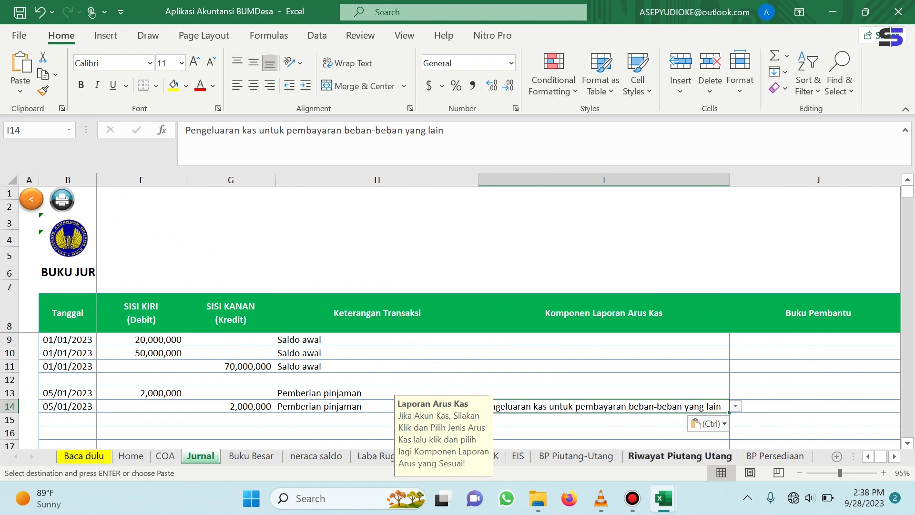
Replace the first Piutang Usaha name in C11 of the BP Piutang-Utang sheet with the borrower's name, and return to the Jurnal sheet.
click(679, 456)
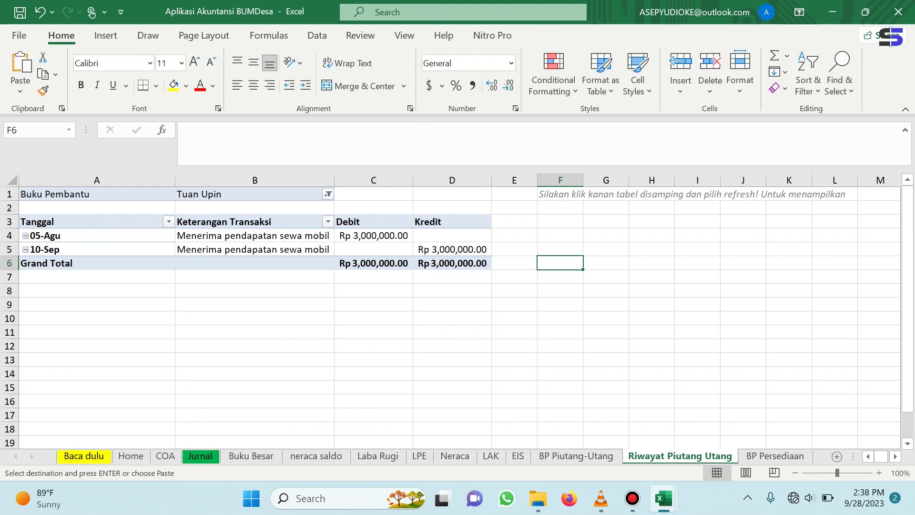
key(ctrl+Page_Up)
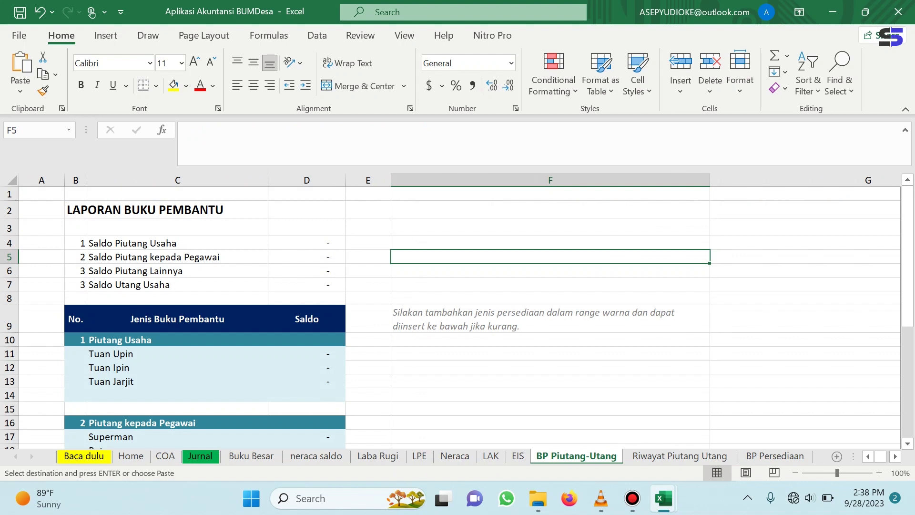
click(178, 353)
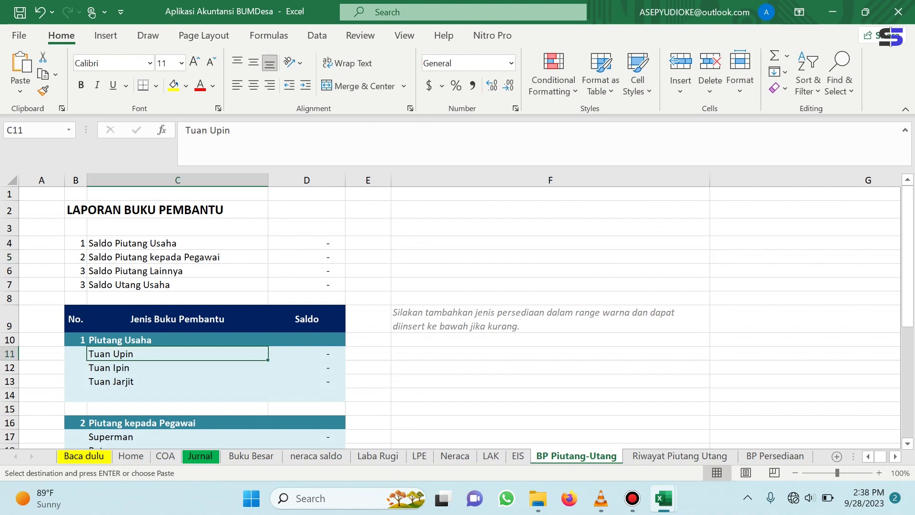
click(550, 381)
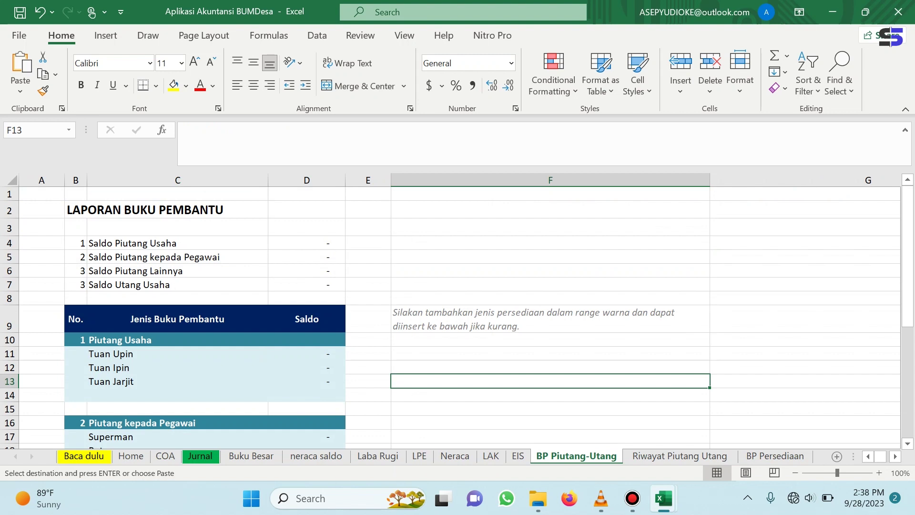
click(177, 354)
text(Ibu)
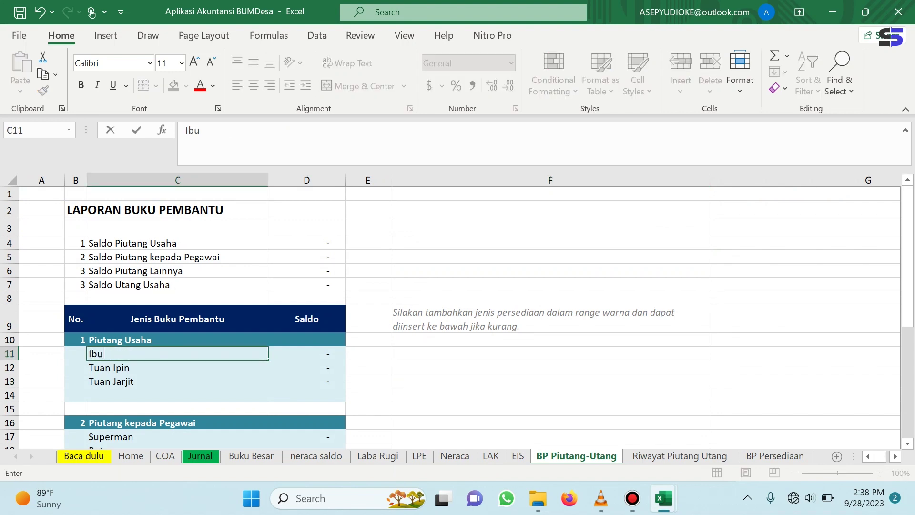
text( Esih)
click(550, 353)
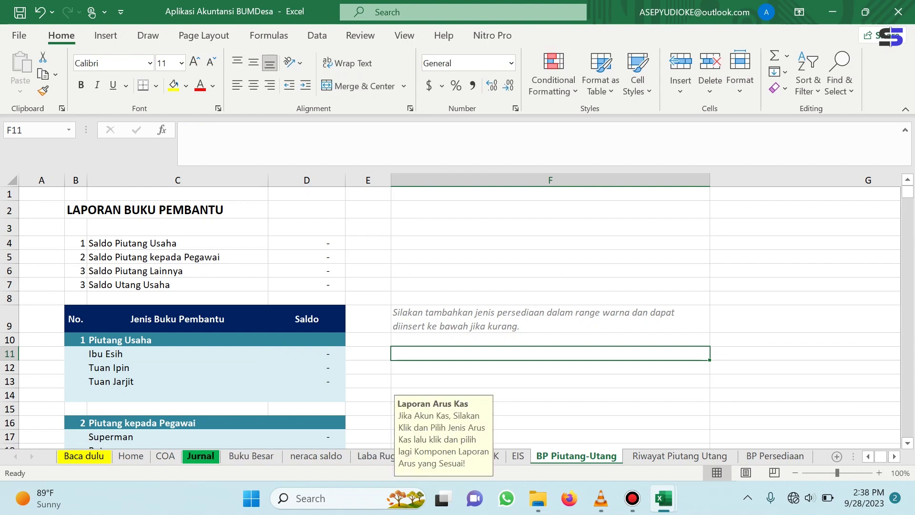
click(200, 455)
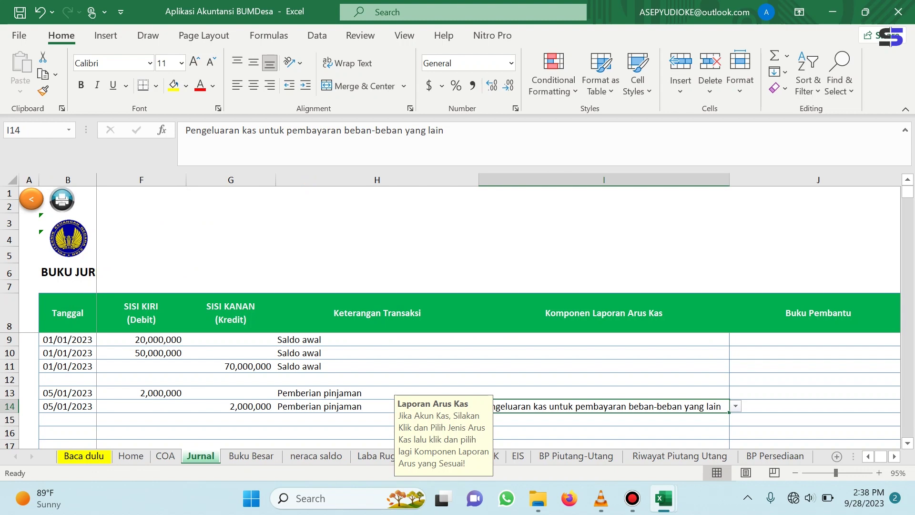
Set the Buku Pembantu in J13 to the borrower's name from the Piutang_Usaha category.
click(814, 392)
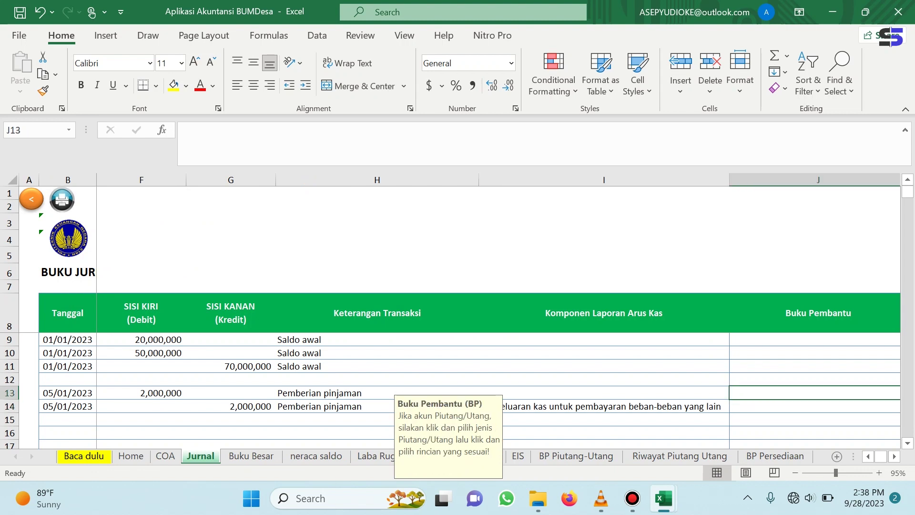
click(894, 456)
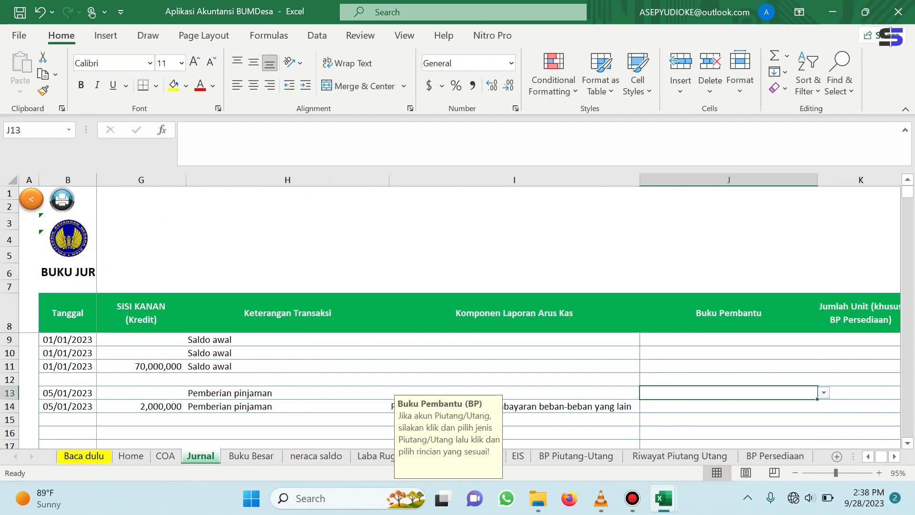
click(823, 392)
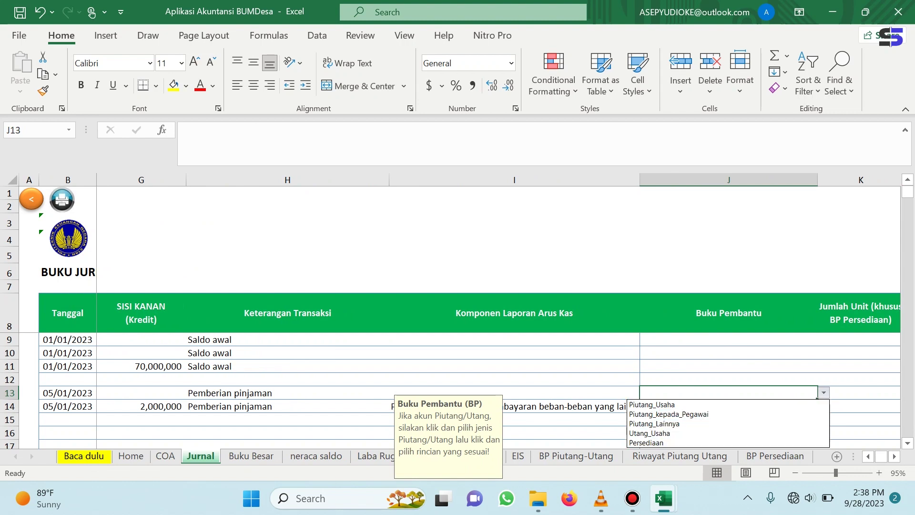
key(Down)
key(Return)
key(alt+Down)
key(Down)
key(Up)
key(Return)
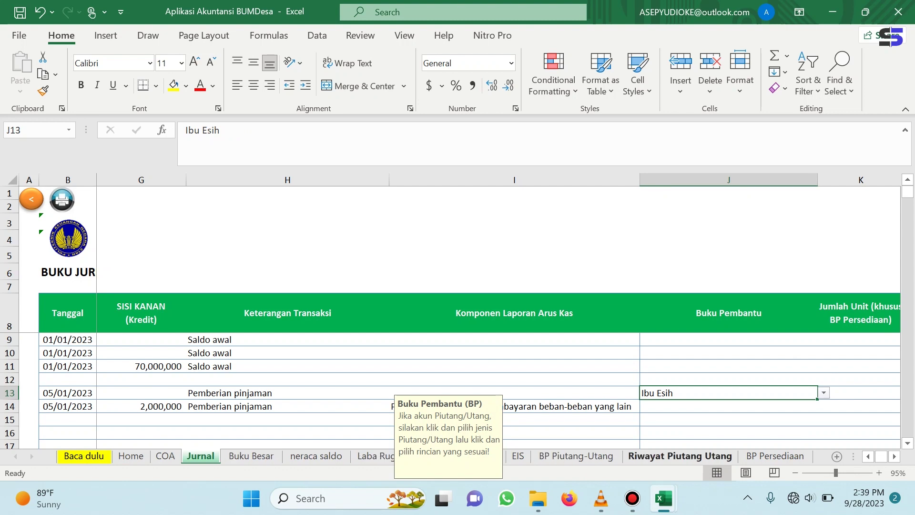
Refresh the pivot table on the Riwayat Piutang Utang sheet, and return to the Jurnal sheet.
click(679, 457)
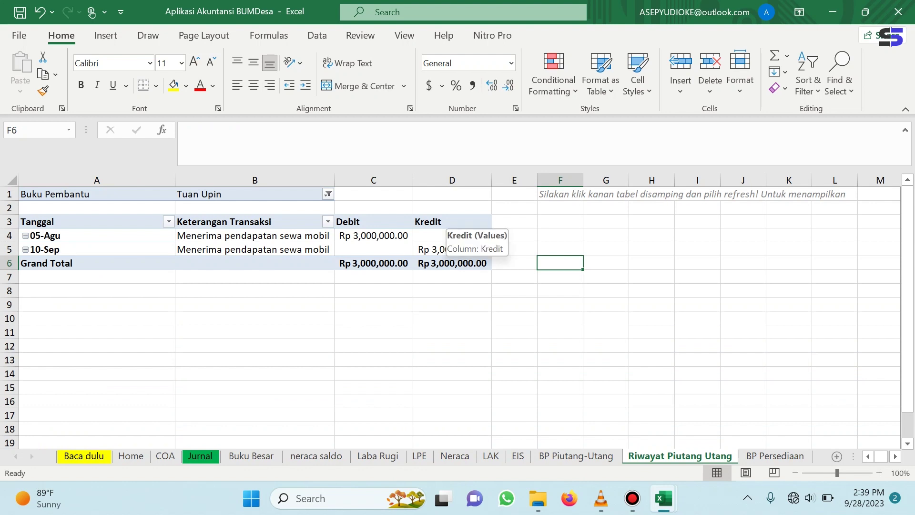
right_click(452, 219)
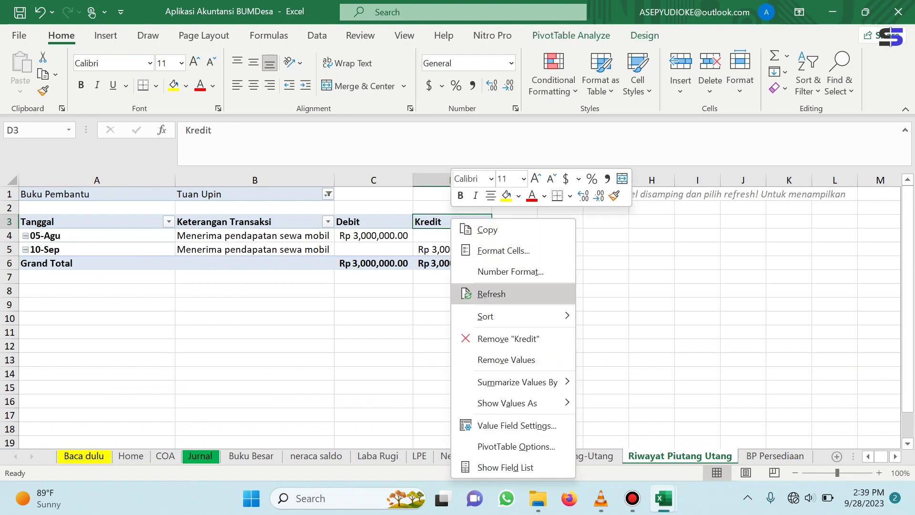
click(491, 294)
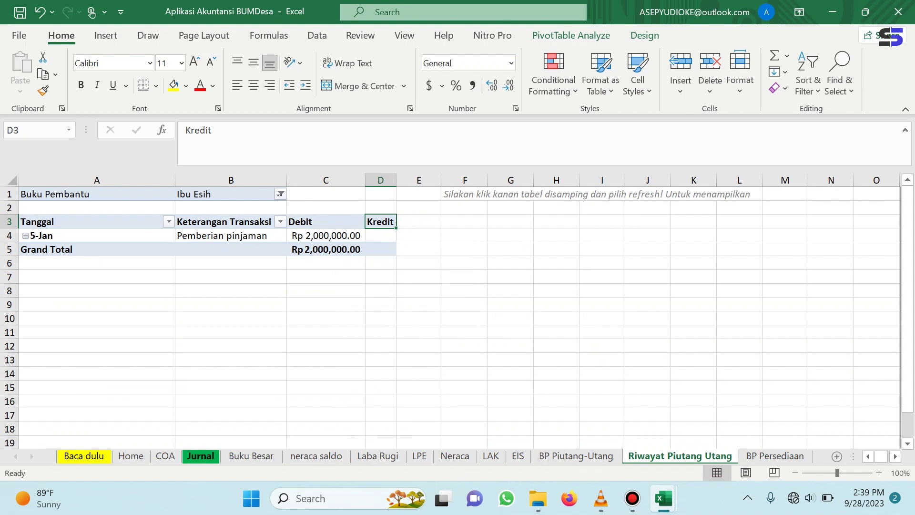
click(201, 456)
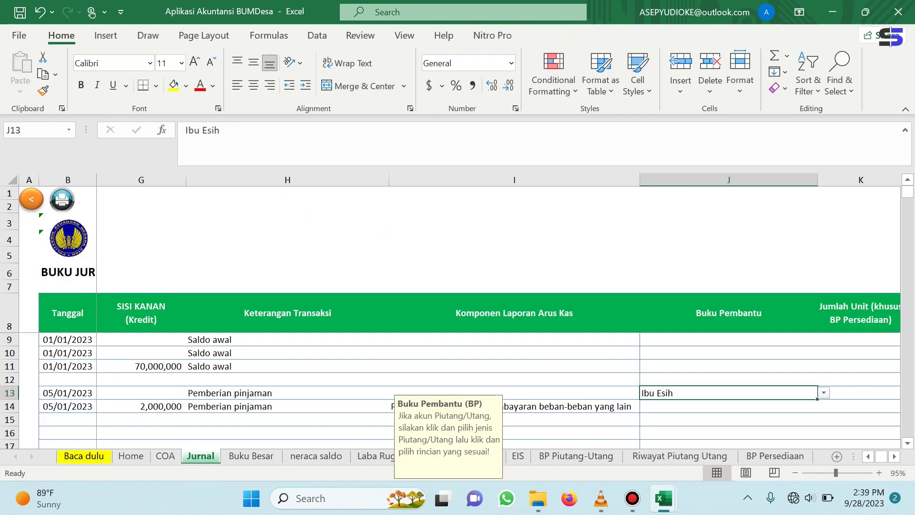
Check the 5-Jan-23 Bank Mandiri withdrawal in the soal simpan pinjam workbook, and return to the Jurnal sheet of Aplikasi Akuntansi BUMDesa.
click(868, 456)
click(868, 456)
click(868, 456)
click(868, 456)
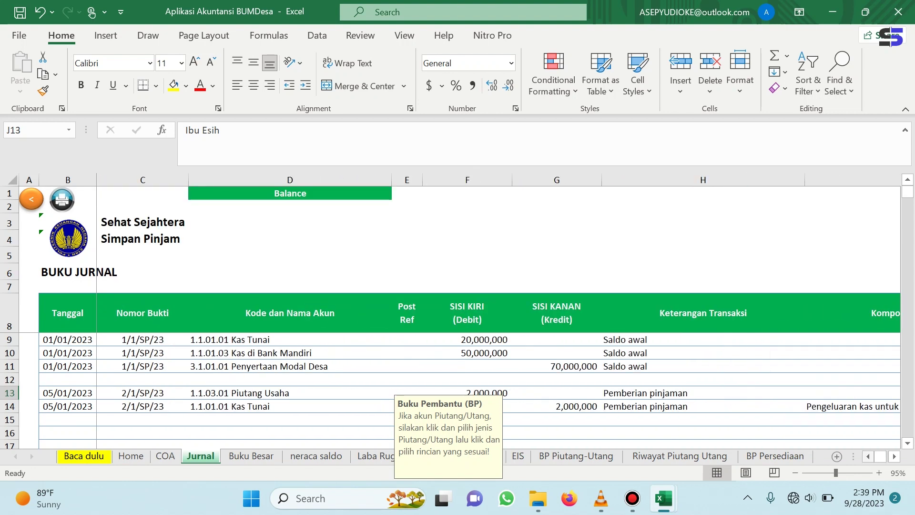
click(907, 443)
click(907, 443)
click(907, 442)
click(907, 443)
click(576, 456)
mouse_move(663, 498)
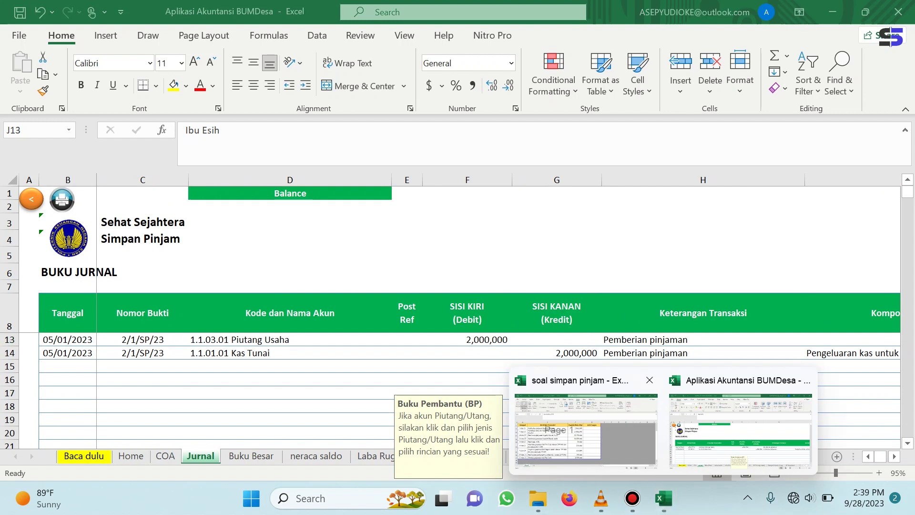
click(582, 415)
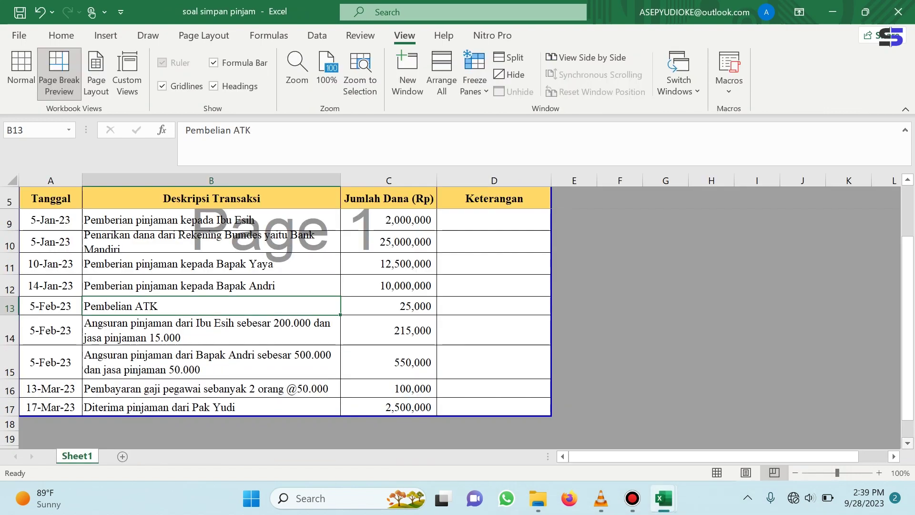
click(907, 443)
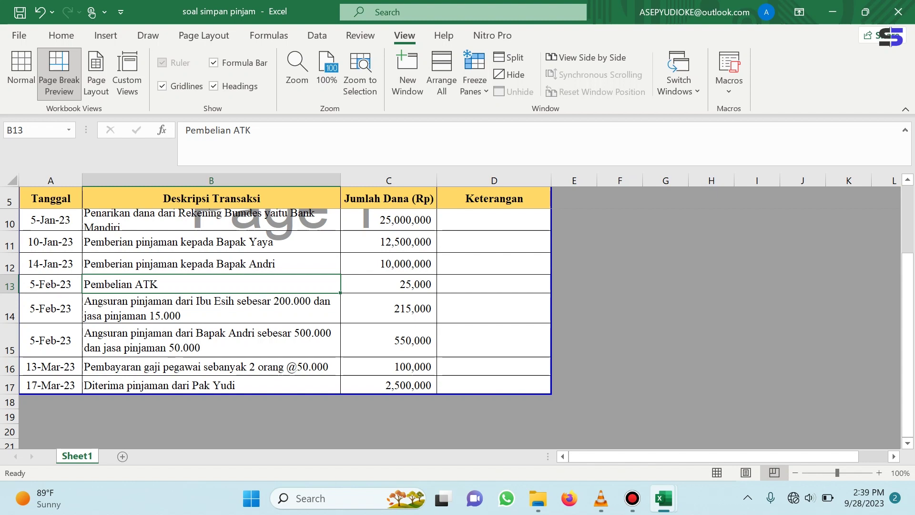
mouse_move(664, 498)
click(743, 427)
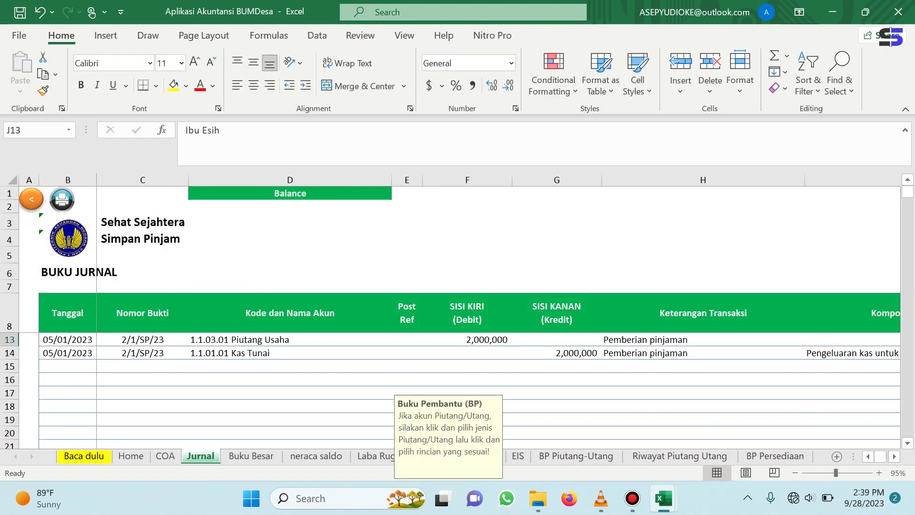
Copy the date in B14 and paste it as a value into B16:B17.
right_click(78, 352)
click(116, 119)
drag(68, 380, 67, 393)
right_click(78, 393)
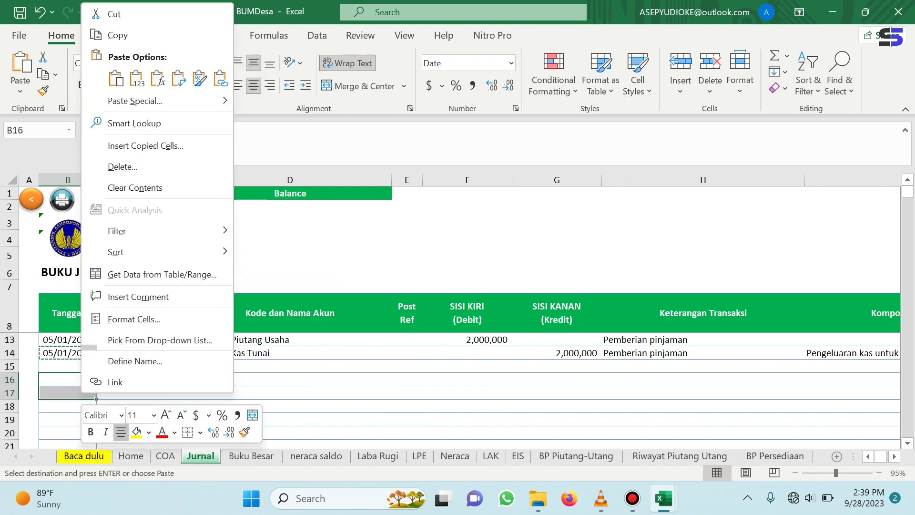
click(136, 78)
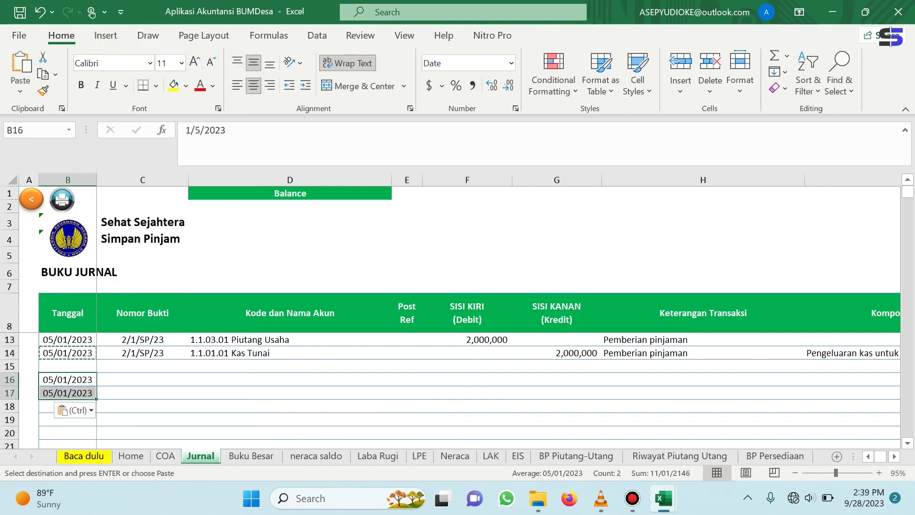
Enter the voucher number 3/1/SP/23 in C16 and fill it down to C17.
click(142, 379)
text(/1/SP/23)
key(Return)
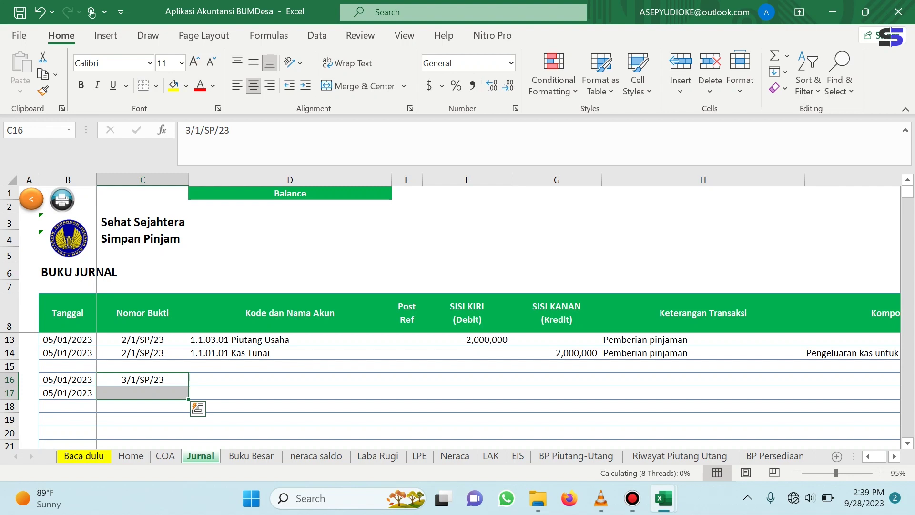
key(ctrl+d)
Set the account in D16 to 1.1.01.01 Kas Tunai and in D17 to 1.1.01.03 Kas di Bank Mandiri.
key(Right)
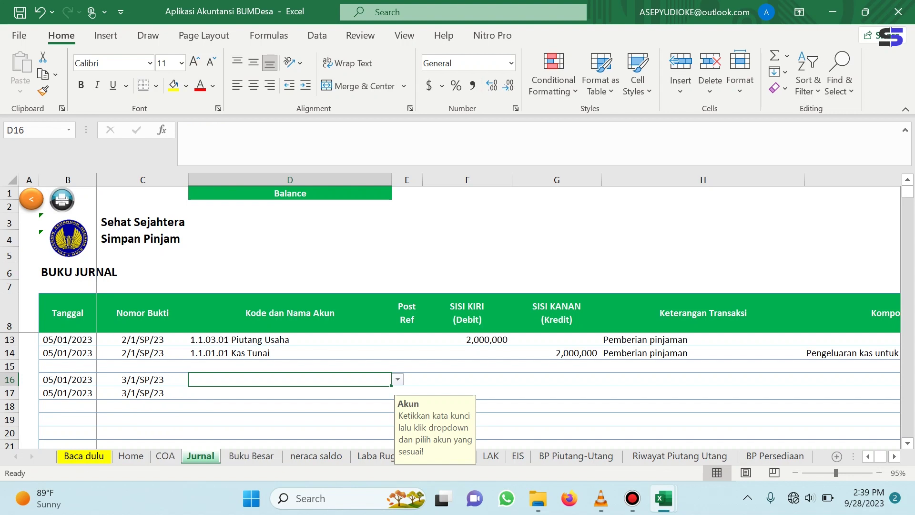
text(kas)
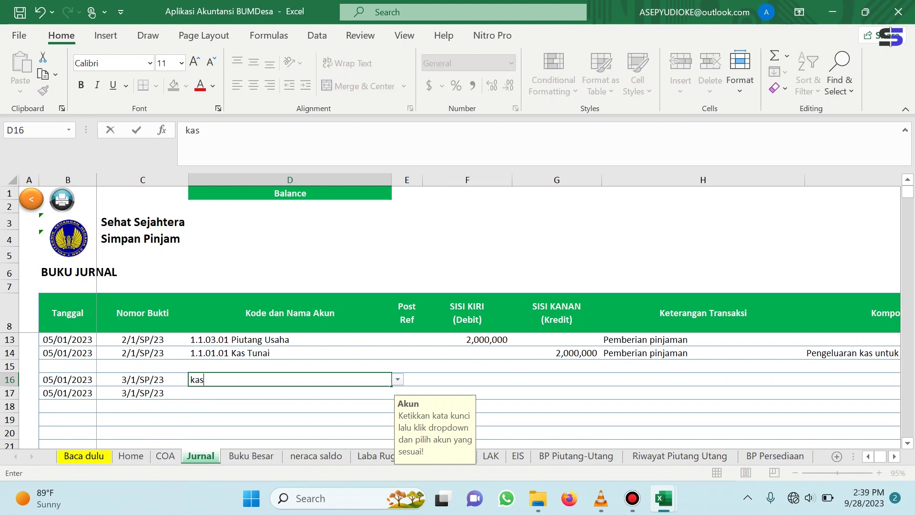
key(alt+Down)
key(Return)
click(289, 392)
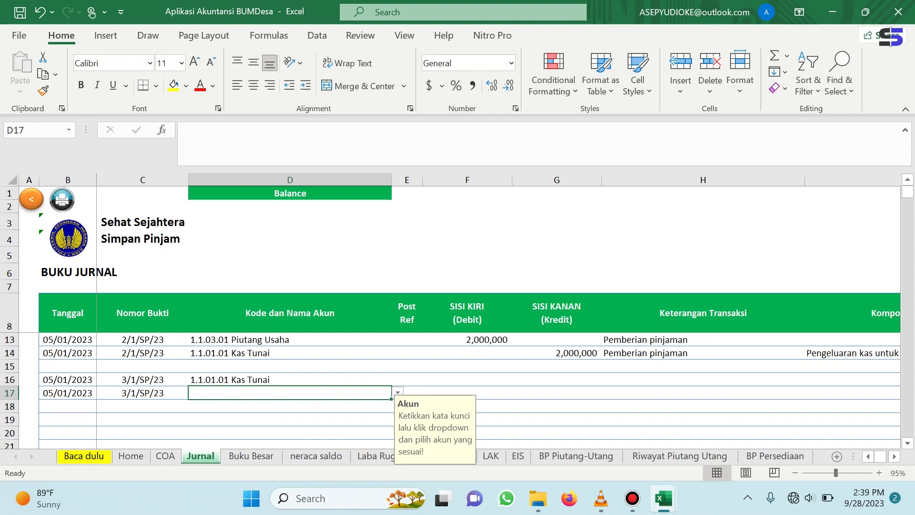
text(kas)
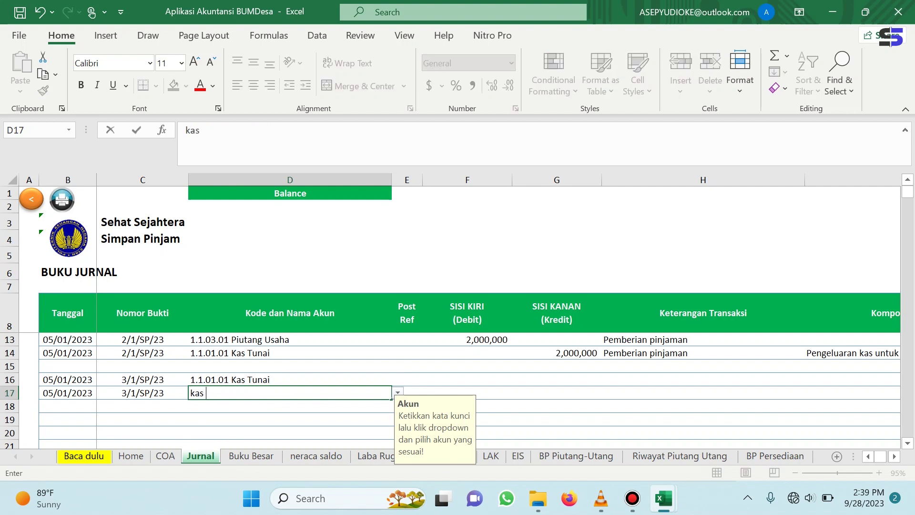
key(alt+Down)
key(Down)
key(Down)
key(Return)
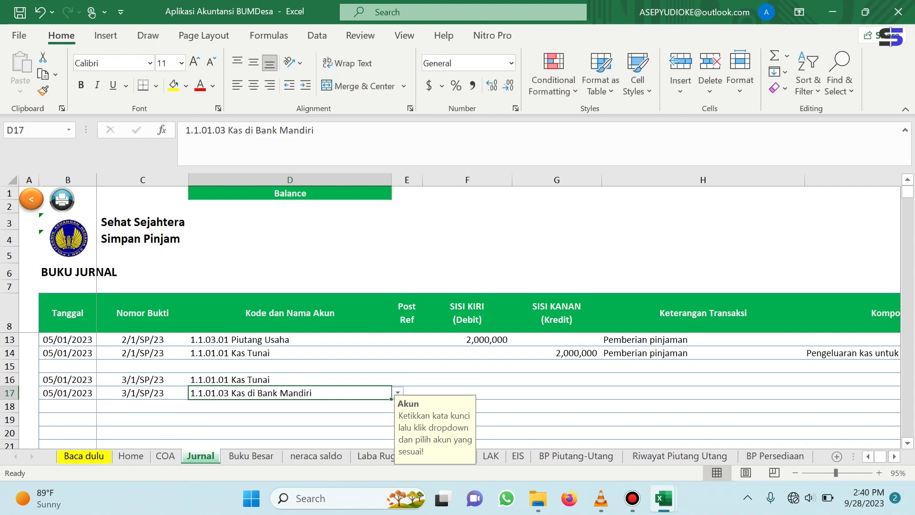
Enter a debit of 25,000,000 in F16 and a credit of 25,000,000 in G17.
click(466, 380)
text(25)
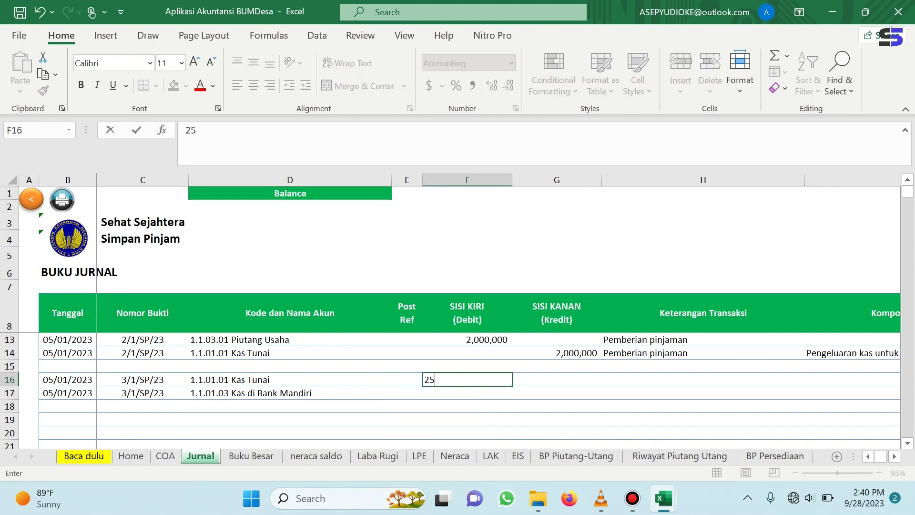
text(,000,000)
key(Return)
key(Right)
text(25,000,000)
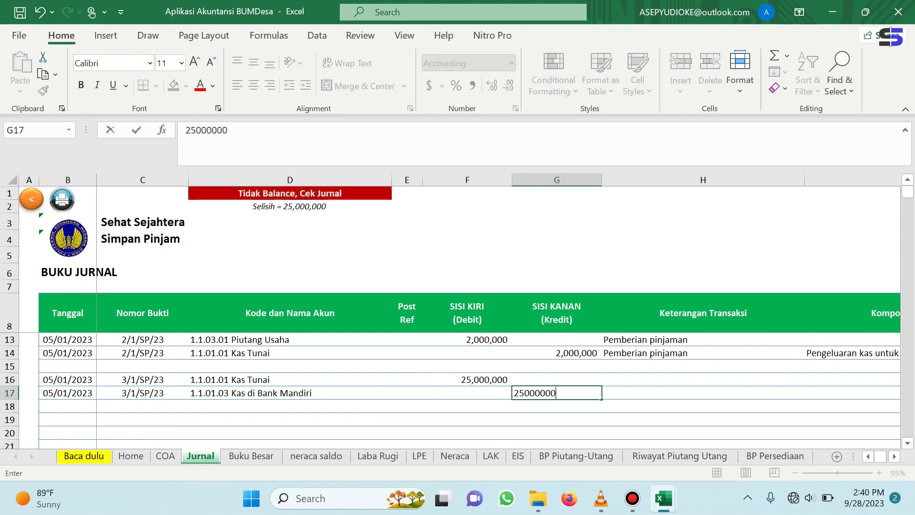
key(Tab)
Enter the transaction description "Penarikan dana dari bank" in H16 and fill it down to H17.
click(703, 379)
text(Penari)
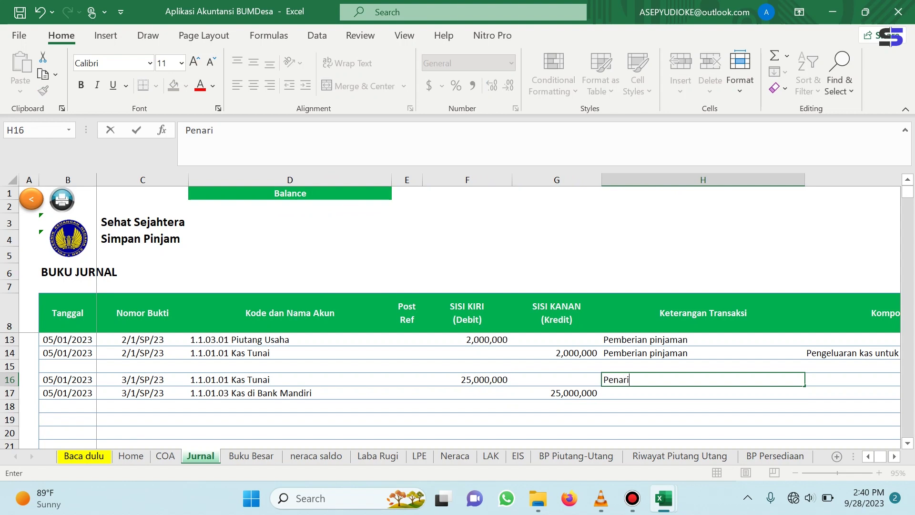
text(kan dari)
key(BackSpace)
key(BackSpace)
key(BackSpace)
text(na da)
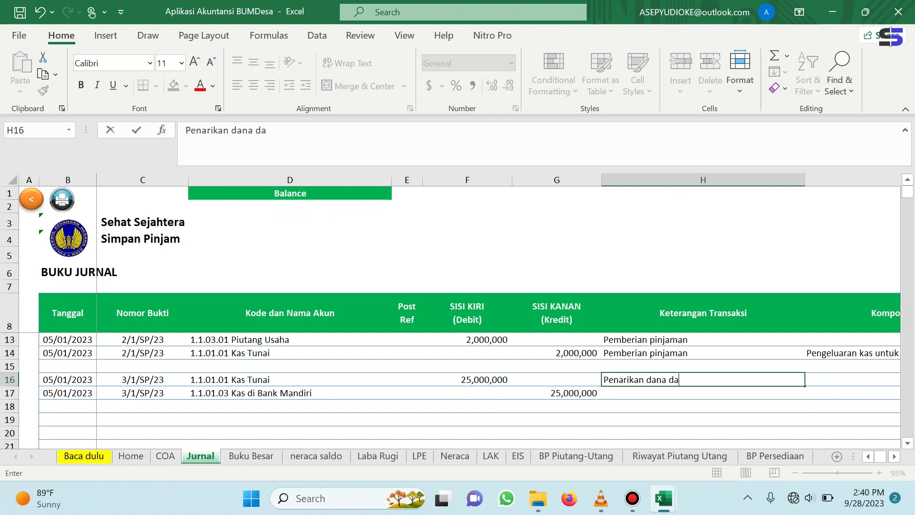
text(ri bank)
key(ctrl+Return)
key(shift+Down)
key(ctrl+d)
Check the 10-Jan-23 loan transaction in the soal simpan pinjam workbook, and return to the Jurnal sheet of Aplikasi Akuntansi BUMDesa.
click(289, 393)
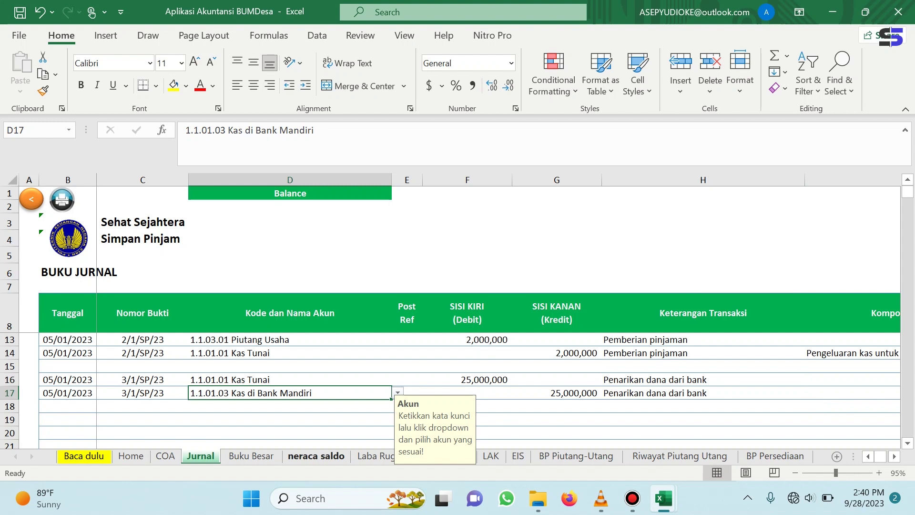
mouse_move(664, 498)
click(619, 439)
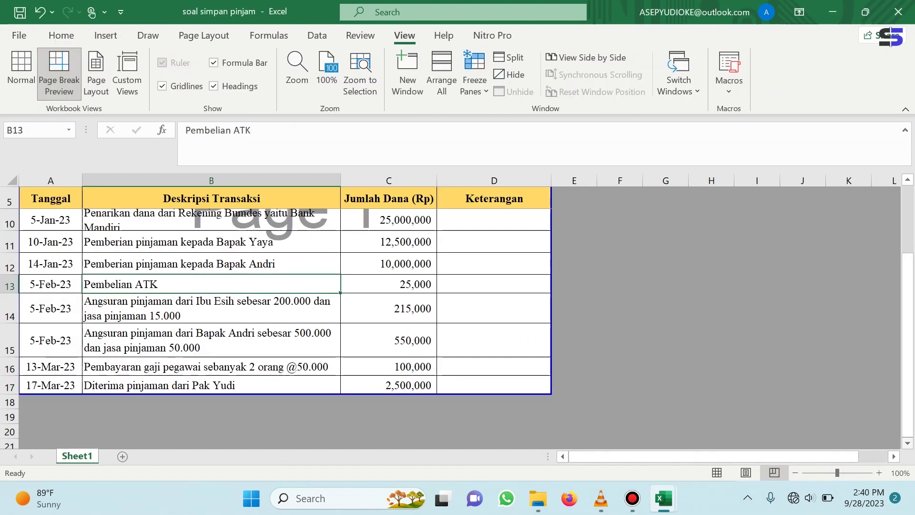
scroll(457, 327, down, 1)
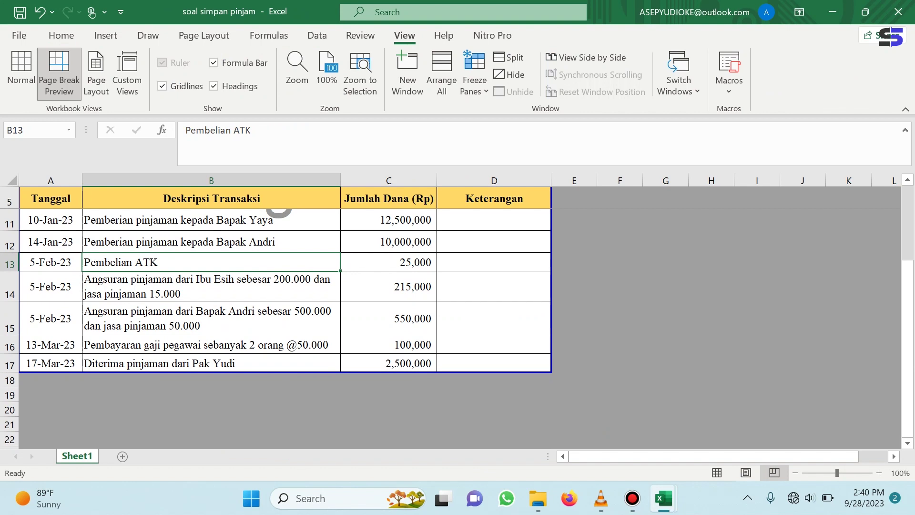
mouse_move(663, 498)
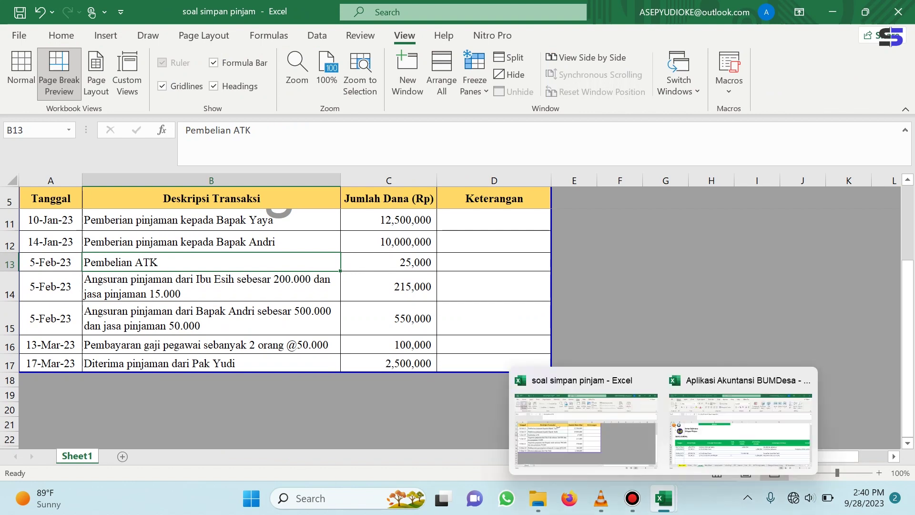
click(786, 396)
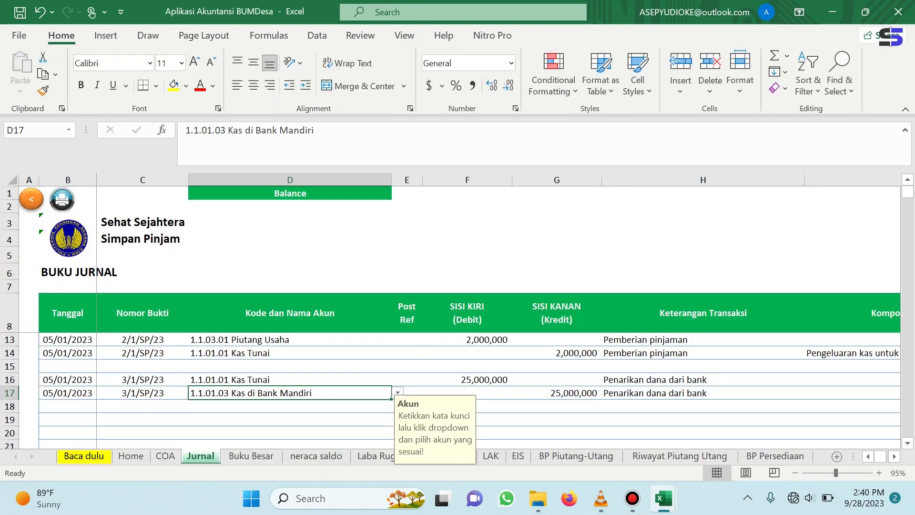
mouse_move(664, 498)
click(615, 420)
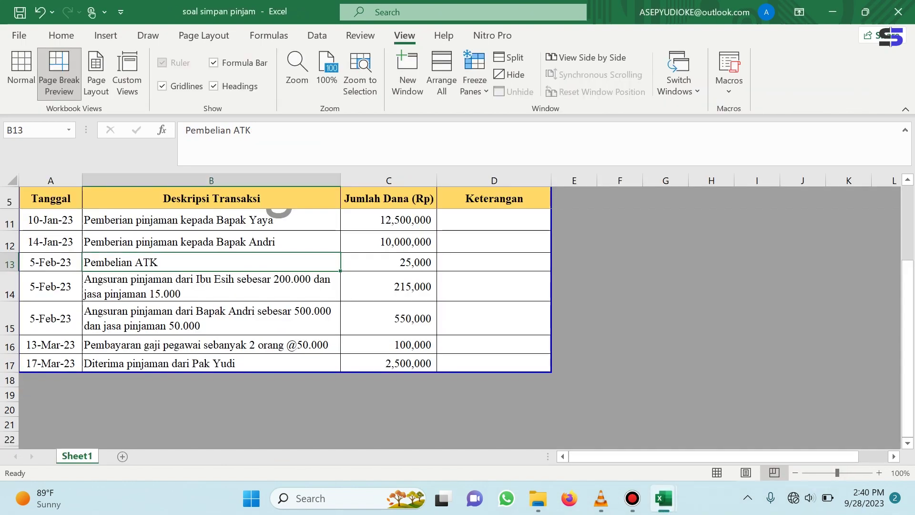
click(743, 419)
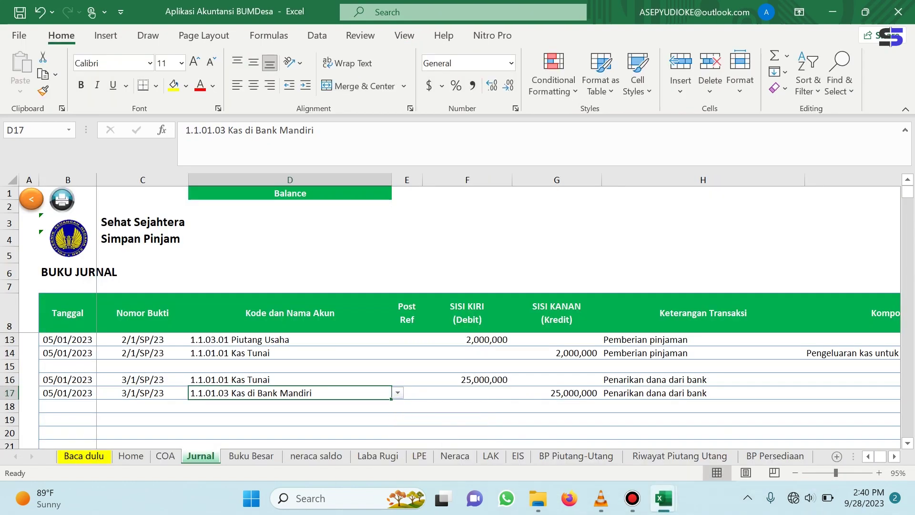
Enter the date 1/10/2023 (10 January) in B19 and fill it down to B20.
click(67, 419)
text(1/10/2023)
key(Tab)
key(Left)
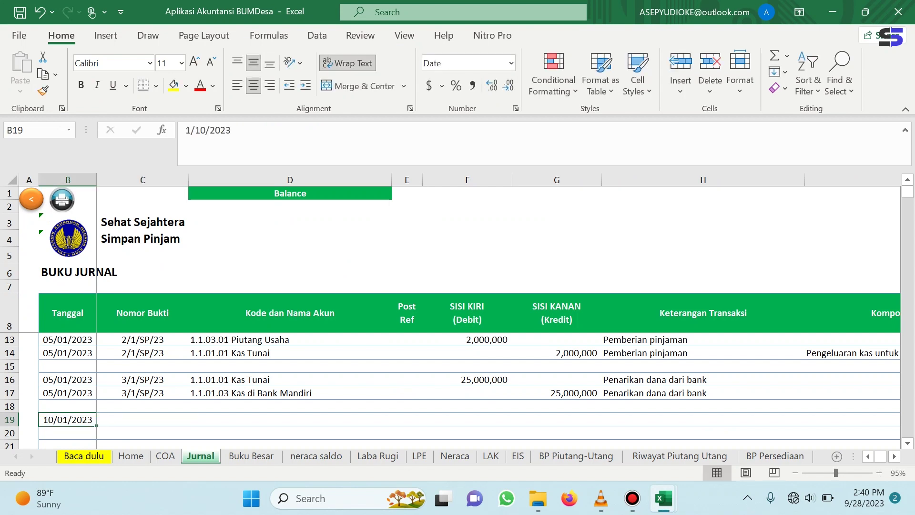
key(shift+Down)
key(ctrl+d)
Enter the voucher number 4/1/SP/23 in C19 and fill it down to C20.
key(Right)
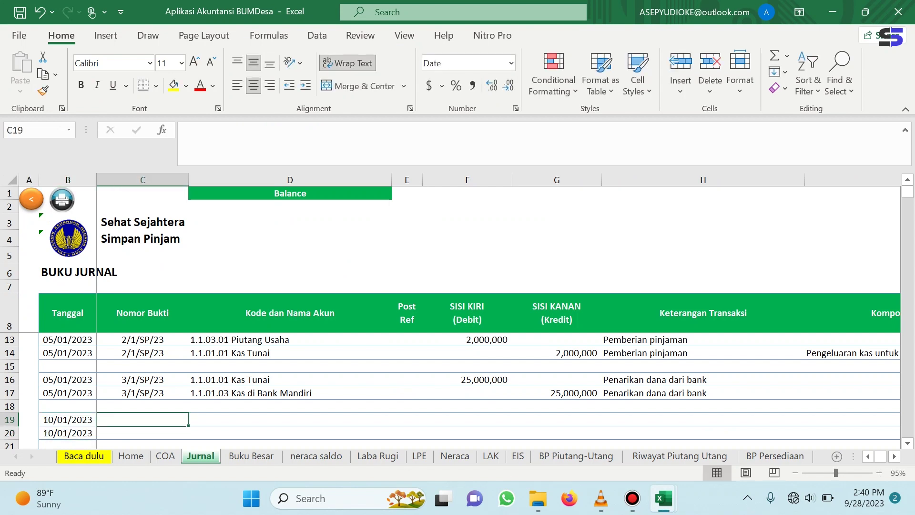
text(4/1/SP/23)
key(Return)
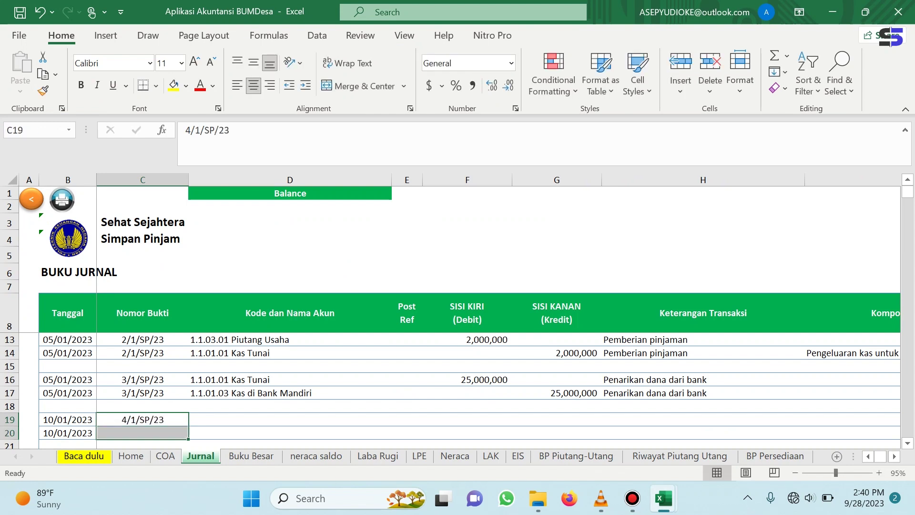
key(ctrl+d)
Choose account 1.1.03.01 Piutang Usaha in D19 and account 1.1.01.01 Kas Tunai in D20.
key(Right)
scroll(458, 386, down, 2)
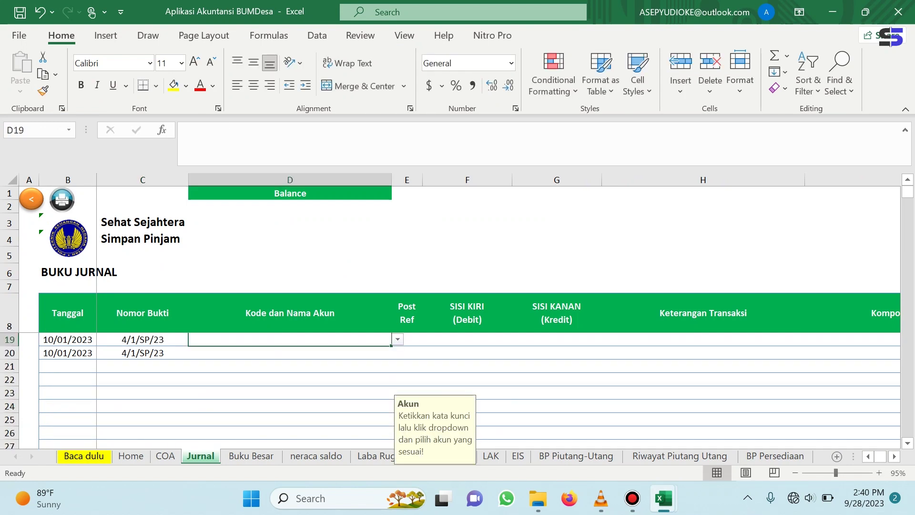
scroll(458, 386, up, 1)
text(Piutang)
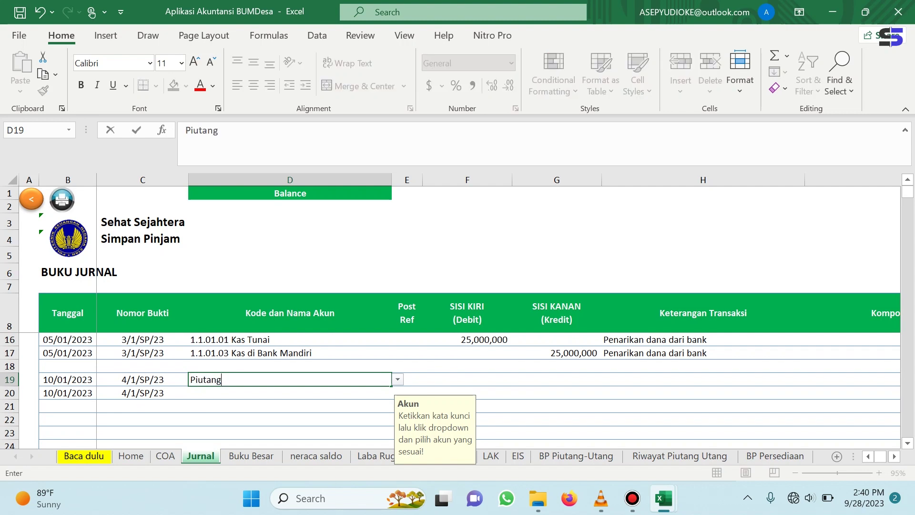
key(alt+Down)
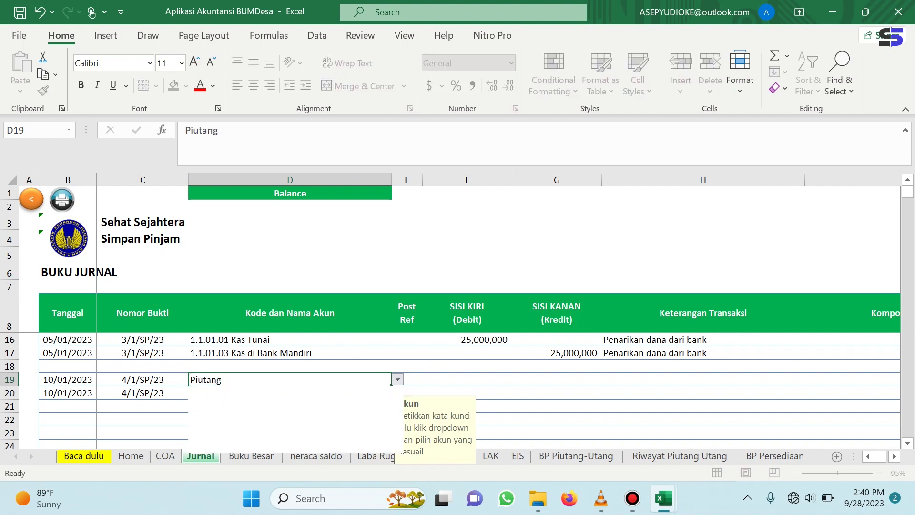
key(Return)
key(Down)
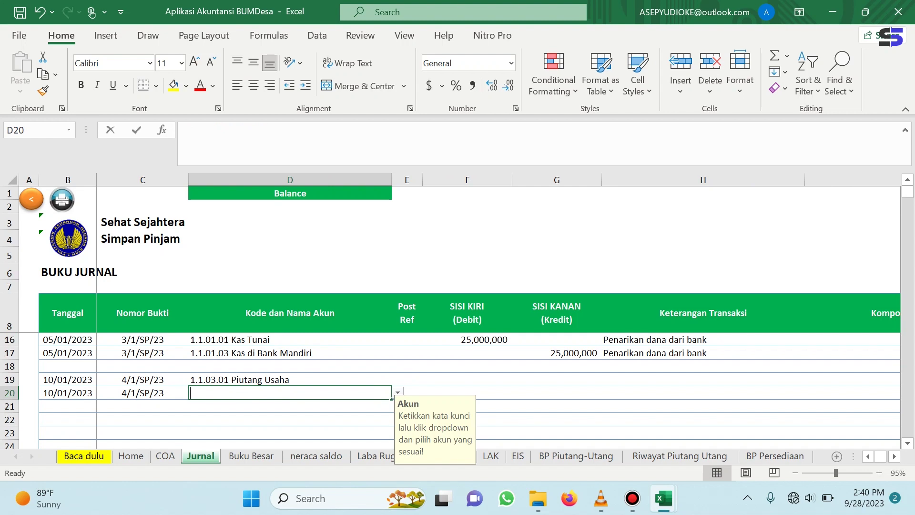
text(kas)
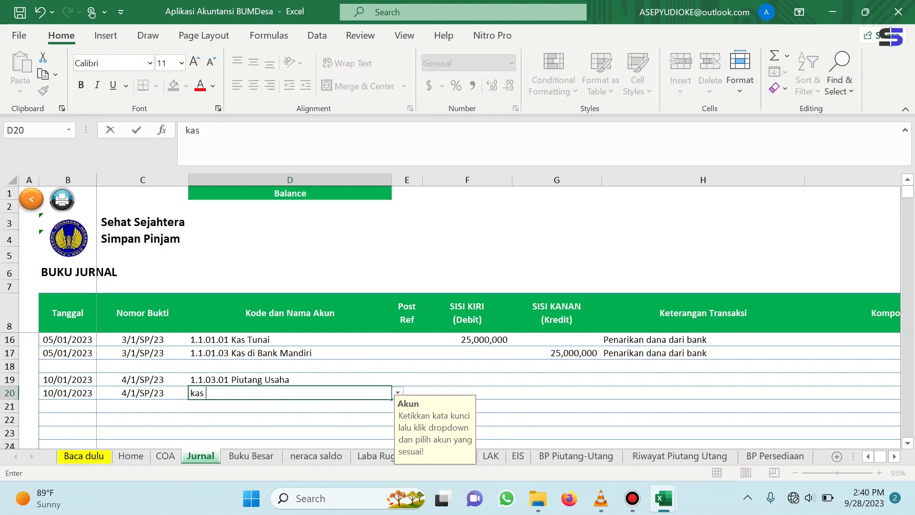
key(alt+Down)
key(Return)
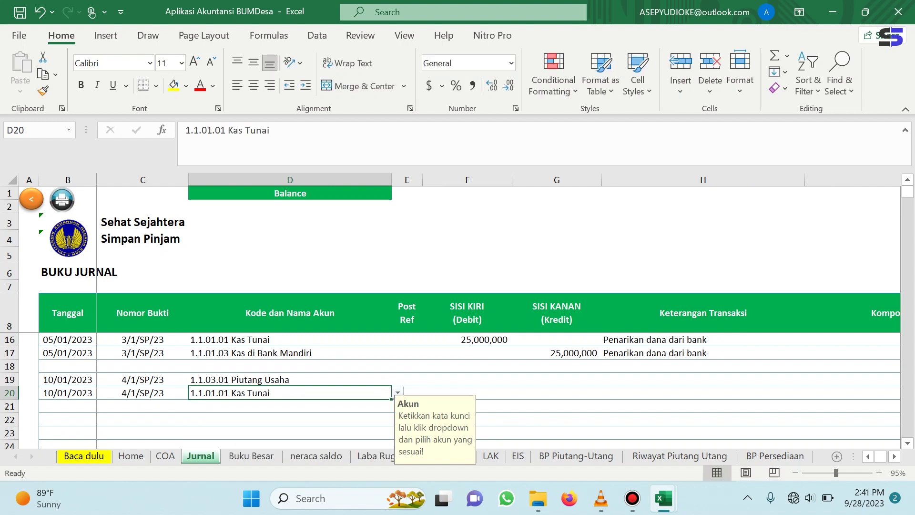
Copy the 10-Jan-23 loan amount of 12,500,000 from the soal simpan pinjam workbook and paste its value into debit F19 and credit G20 of Jurnal.
mouse_move(663, 498)
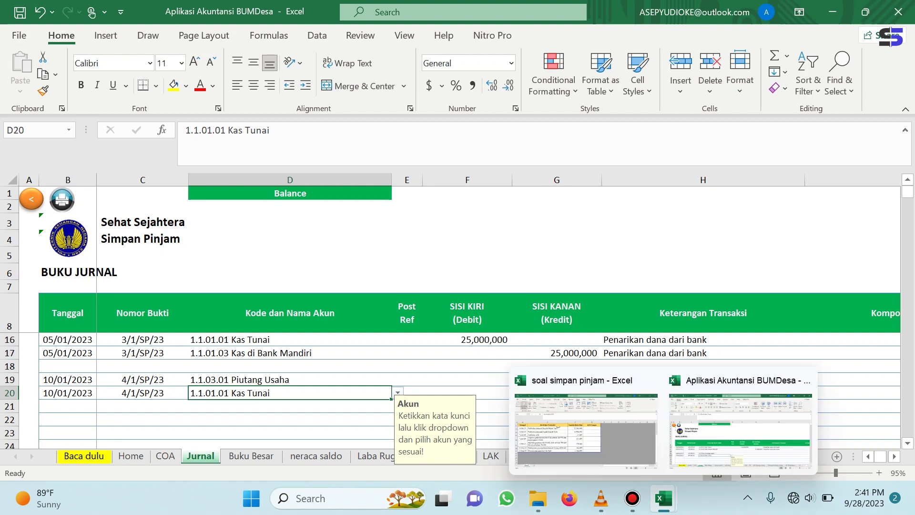
click(572, 420)
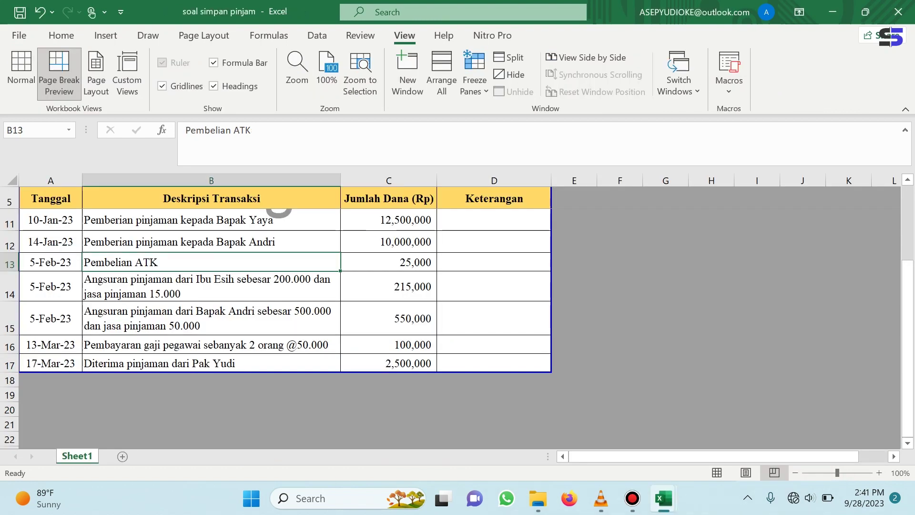
right_click(416, 219)
key(Escape)
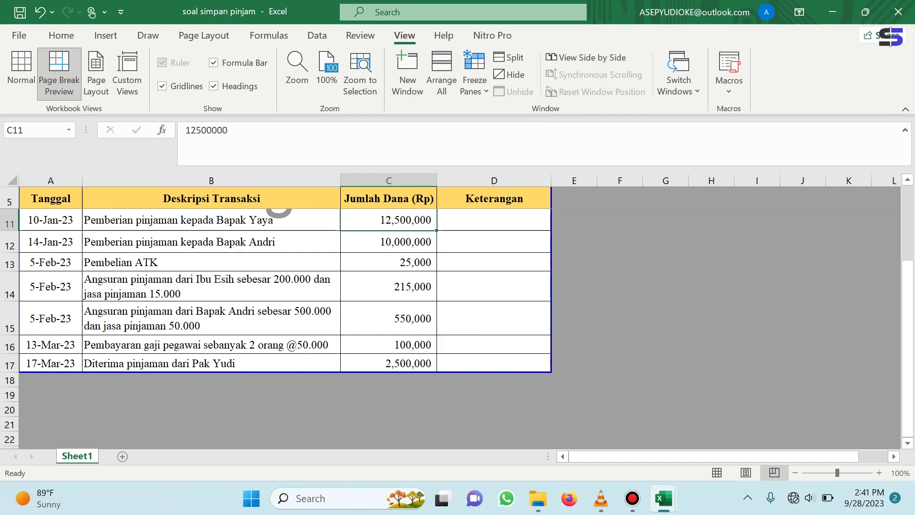
key(ctrl+c)
mouse_move(663, 498)
click(743, 419)
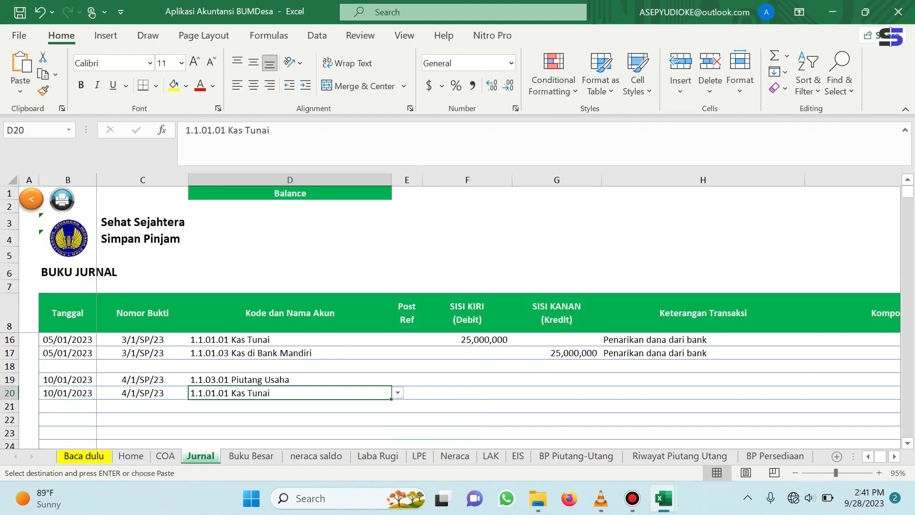
right_click(467, 380)
click(523, 163)
right_click(573, 393)
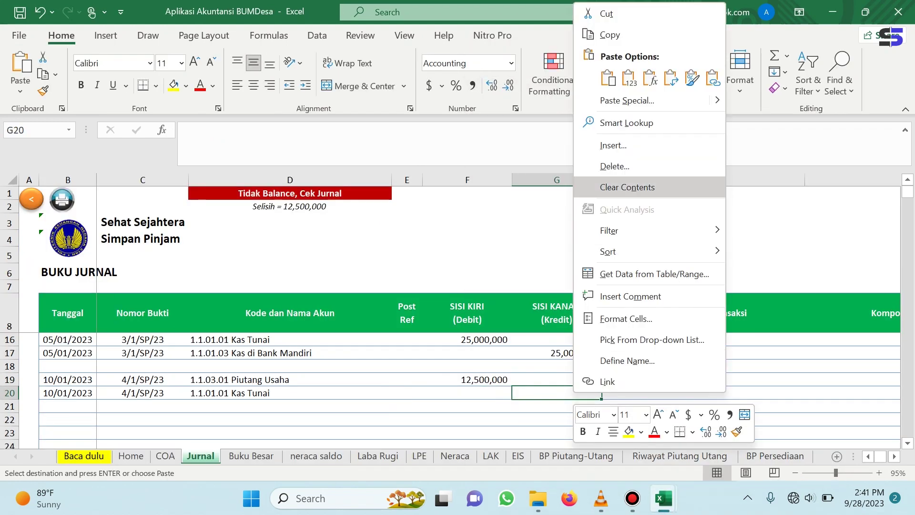
click(629, 78)
Enter the transaction description "pemberian pinjaman" in H19 and fill it down to H20.
click(643, 379)
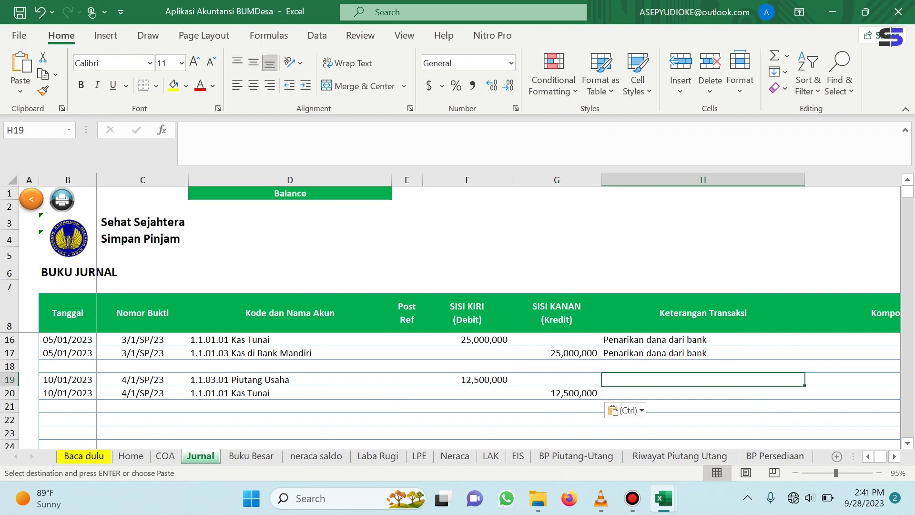
text(pemberian pinjaman)
key(Return)
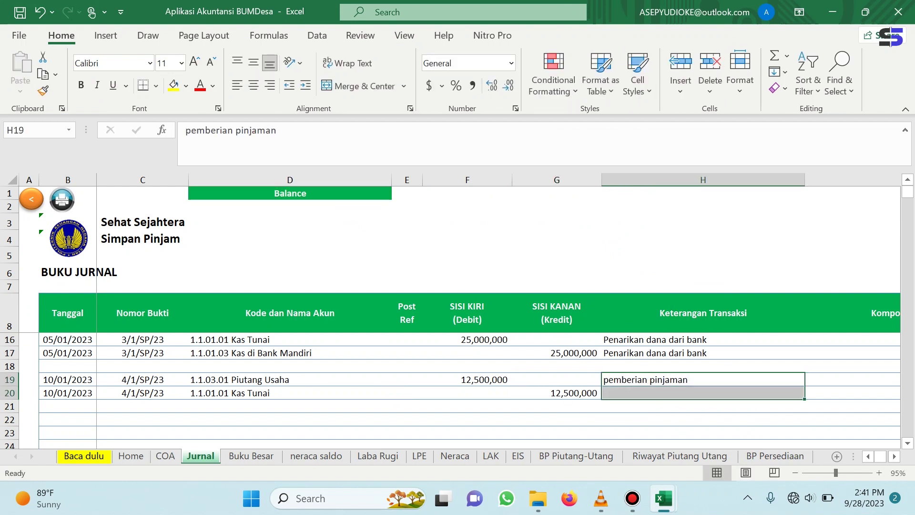
key(ctrl+d)
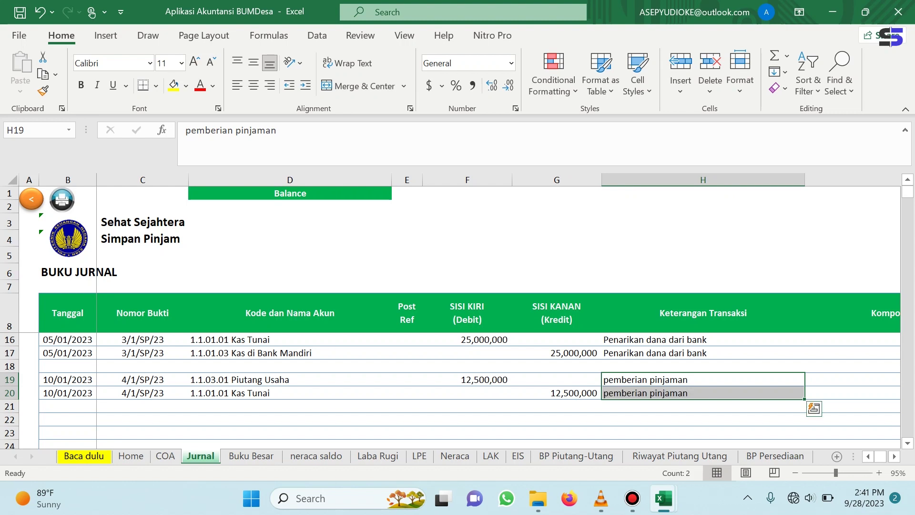
click(289, 419)
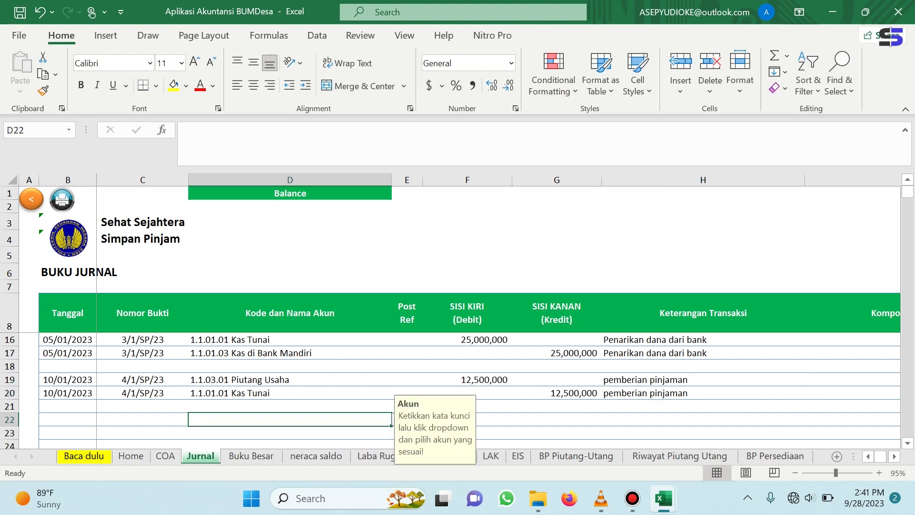
Copy "Pengeluaran kas untuk pembayaran beban-beban yang lain" from D24 of the LAK sheet and paste its value into I20 of the Jurnal sheet.
scroll(498, 317, right, 2)
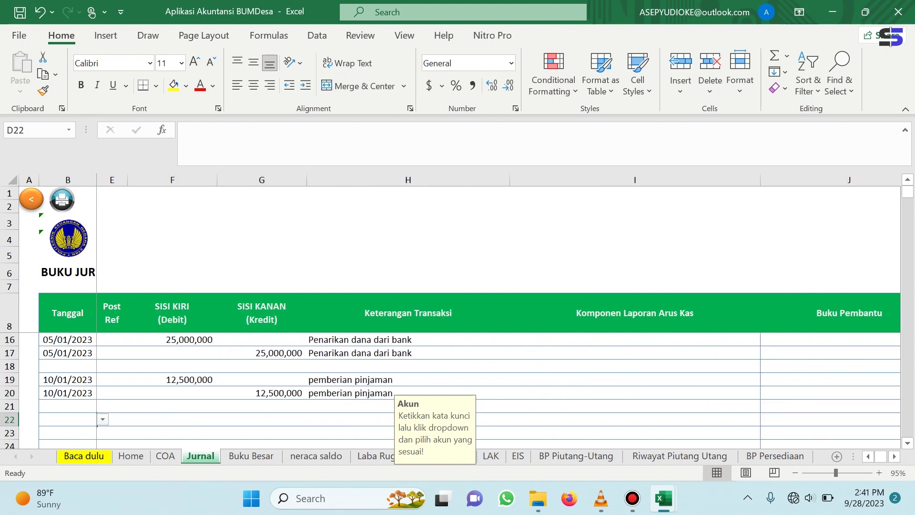
click(635, 379)
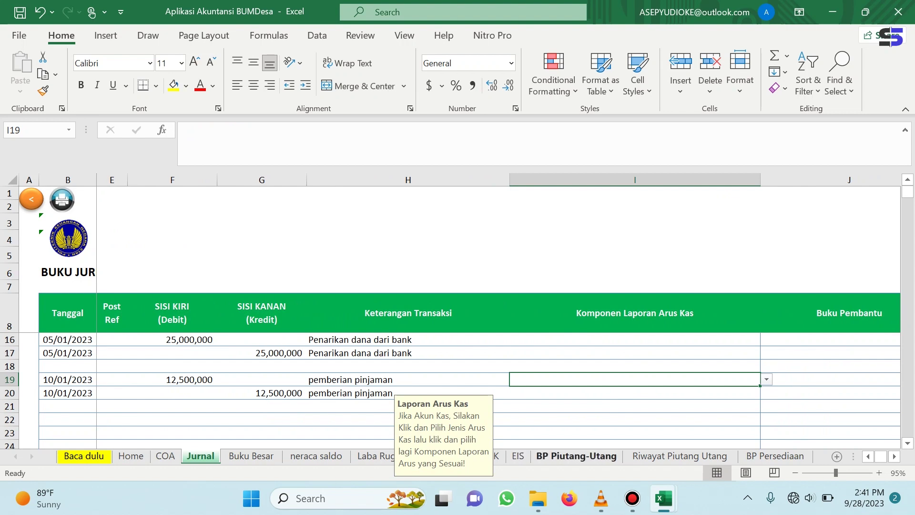
click(518, 455)
click(490, 456)
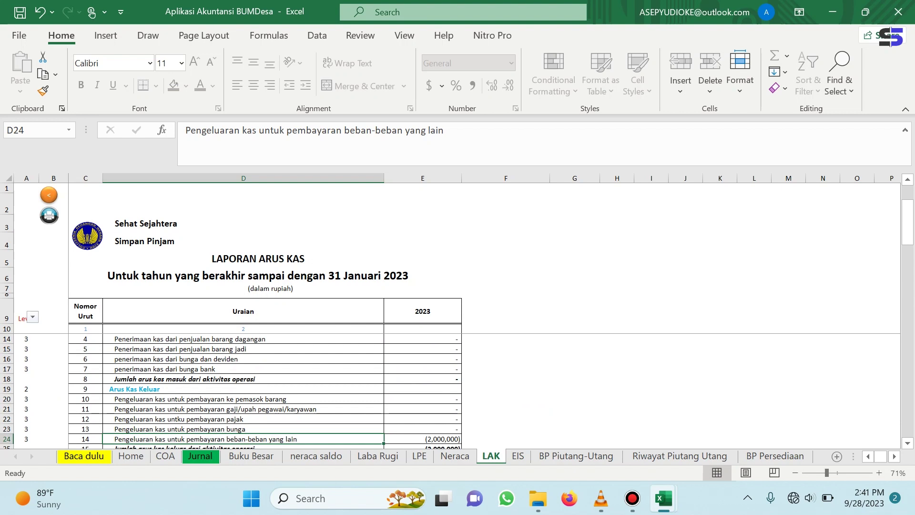
scroll(265, 390, up, 1)
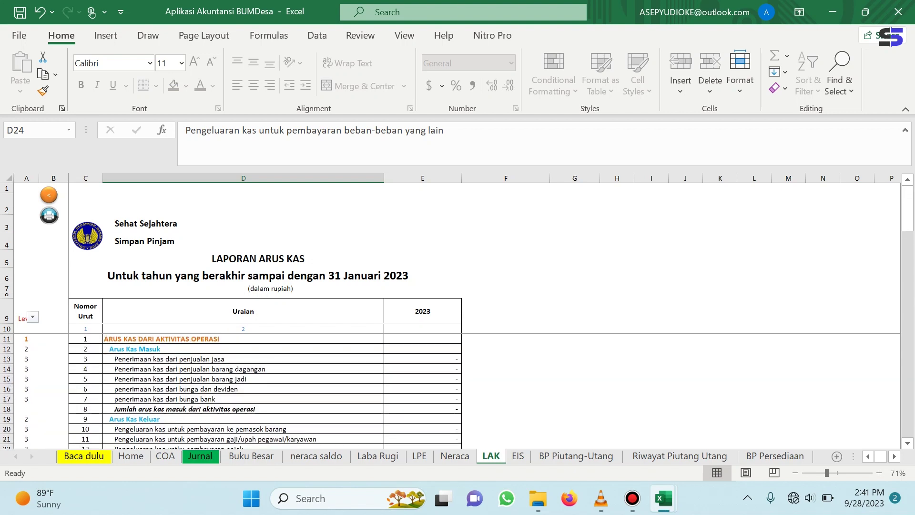
scroll(243, 391, down, 2)
key(shift+F10)
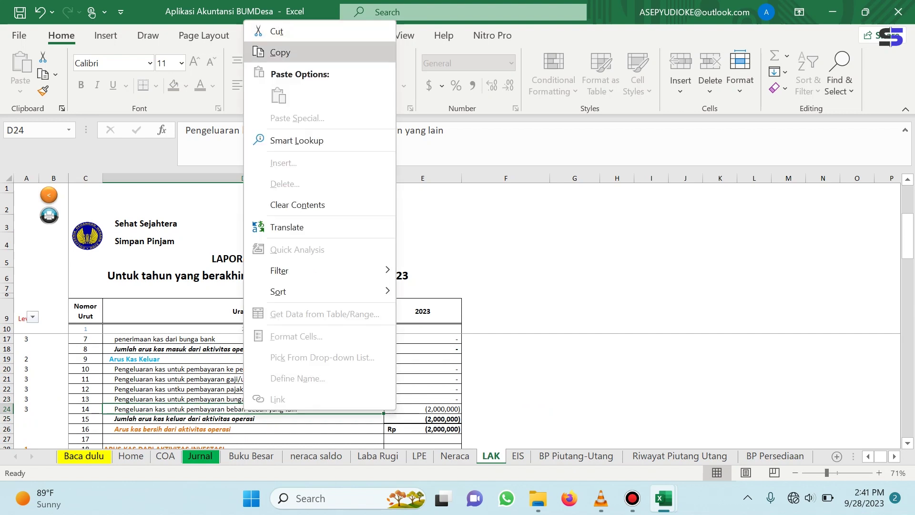
click(281, 52)
click(199, 455)
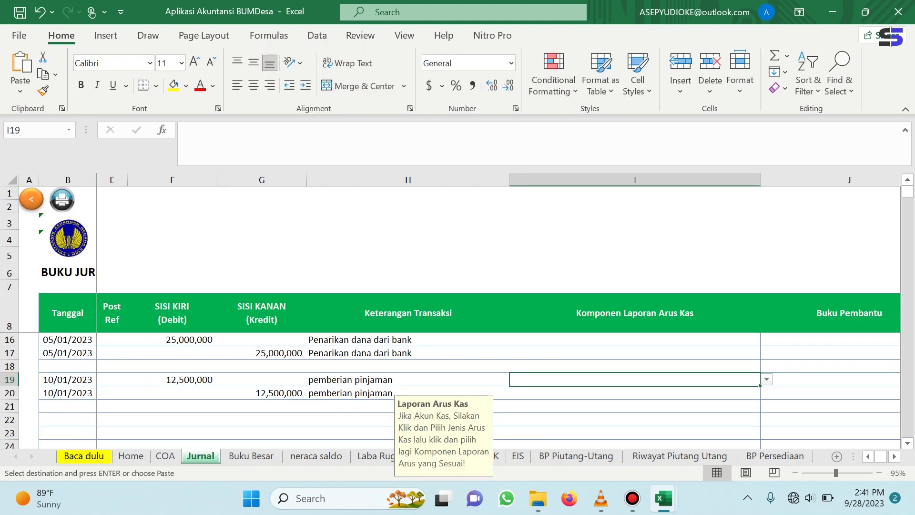
right_click(581, 393)
click(637, 81)
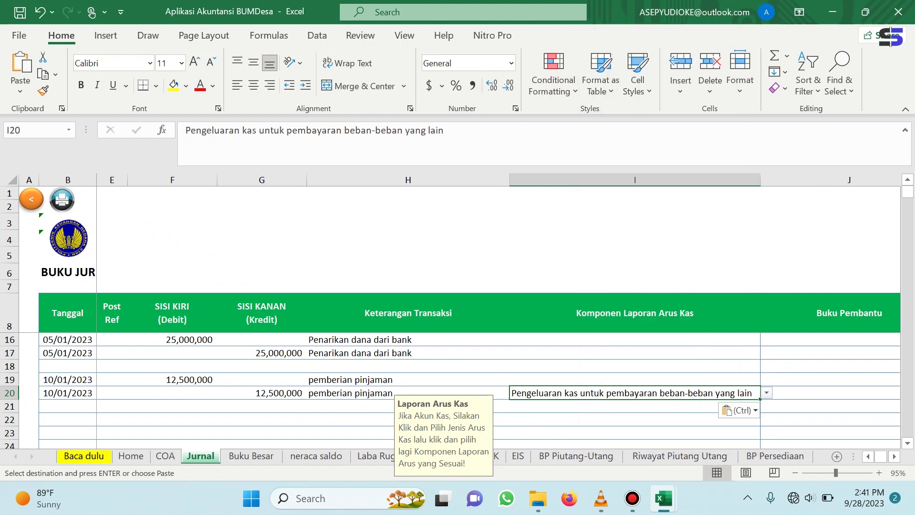
Set the Buku Pembantu category in J19 to Piutang_Usaha.
click(829, 380)
click(894, 457)
click(895, 457)
click(824, 380)
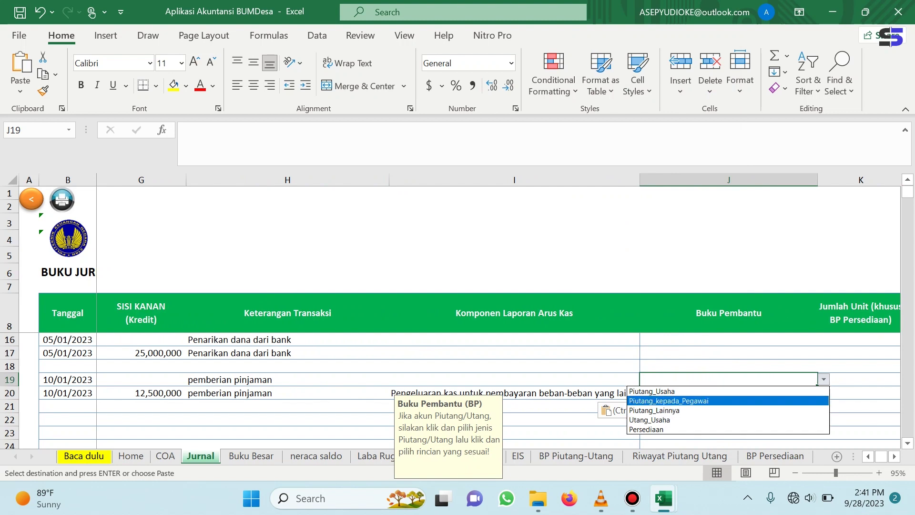
click(652, 391)
Check the borrower of the 10-Jan-23 loan in the soal simpan pinjam workbook, and return to Aplikasi Akuntansi BUMDesa.
mouse_move(664, 498)
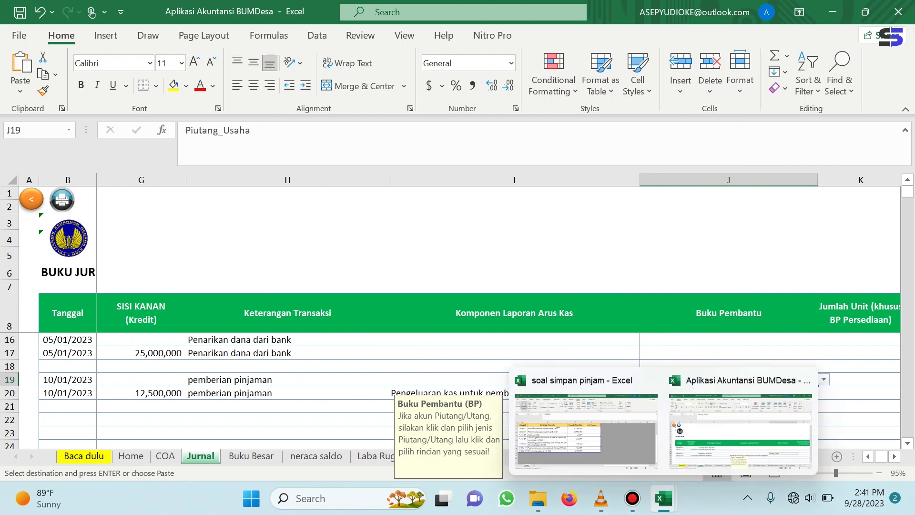
click(586, 424)
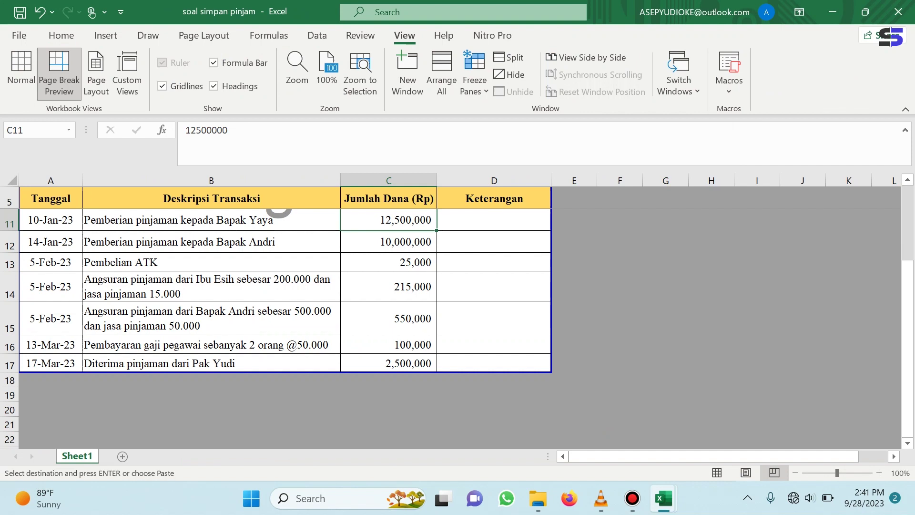
click(743, 429)
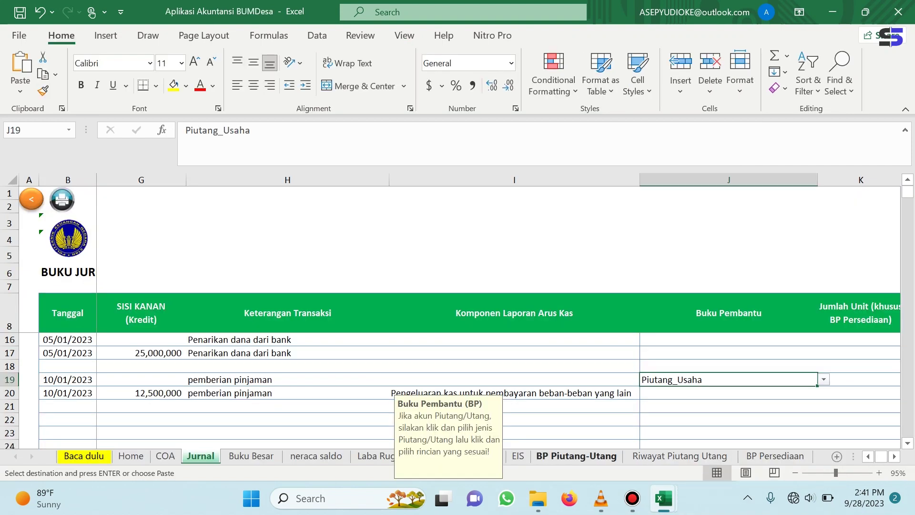
Enter the names of the three men from the transaction list in C12:C14 under Piutang Usaha on the BP Piutang-Utang sheet, and return to Jurnal.
click(680, 455)
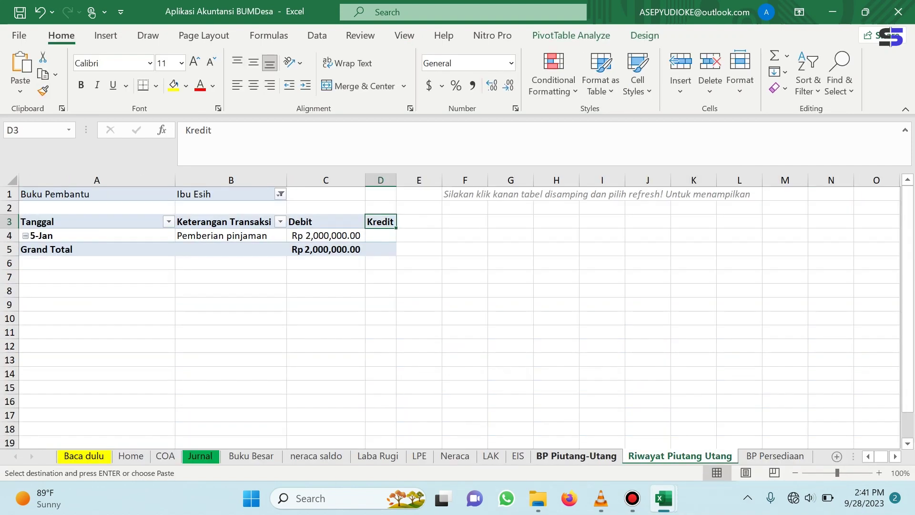
click(576, 456)
click(177, 367)
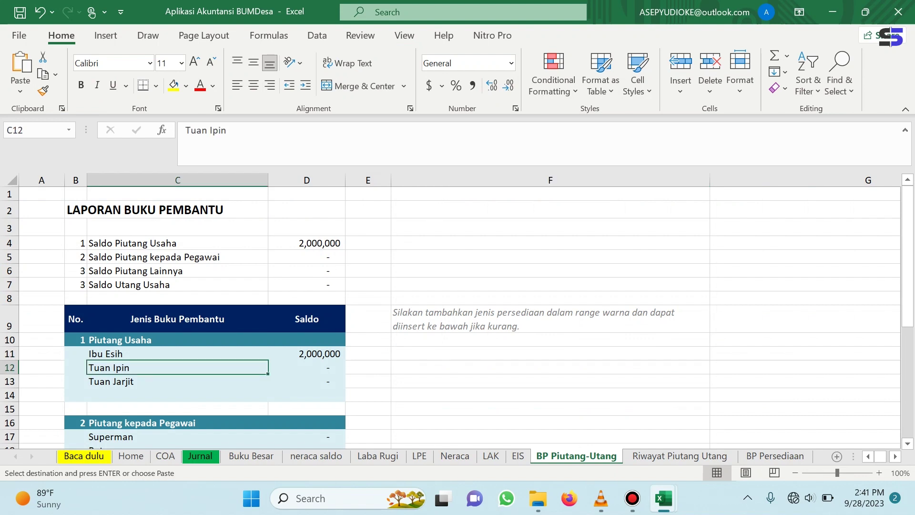
text(Pak Y)
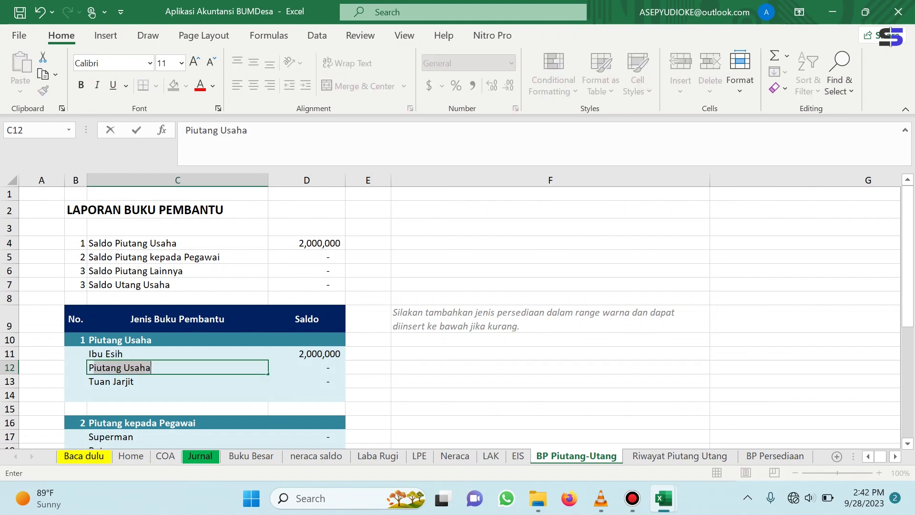
text(aya)
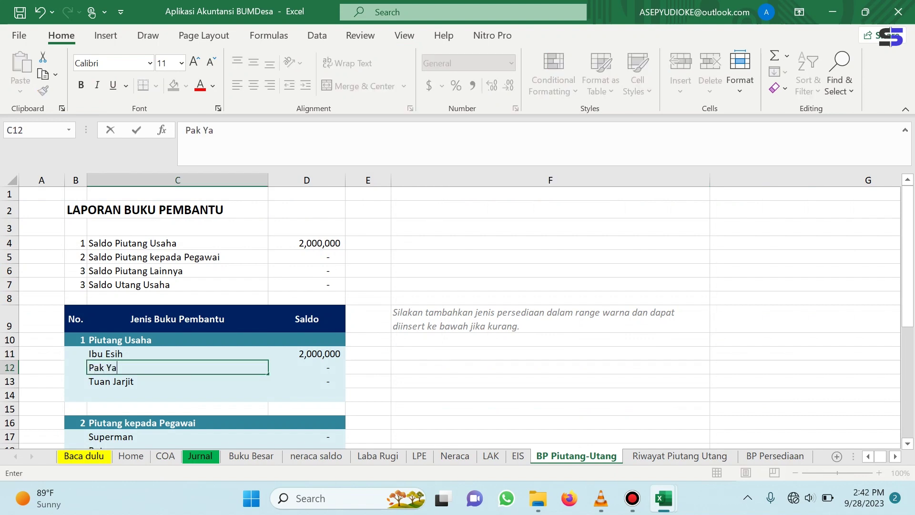
key(Return)
text(Pak Andri)
key(Return)
text(Pak Yudi)
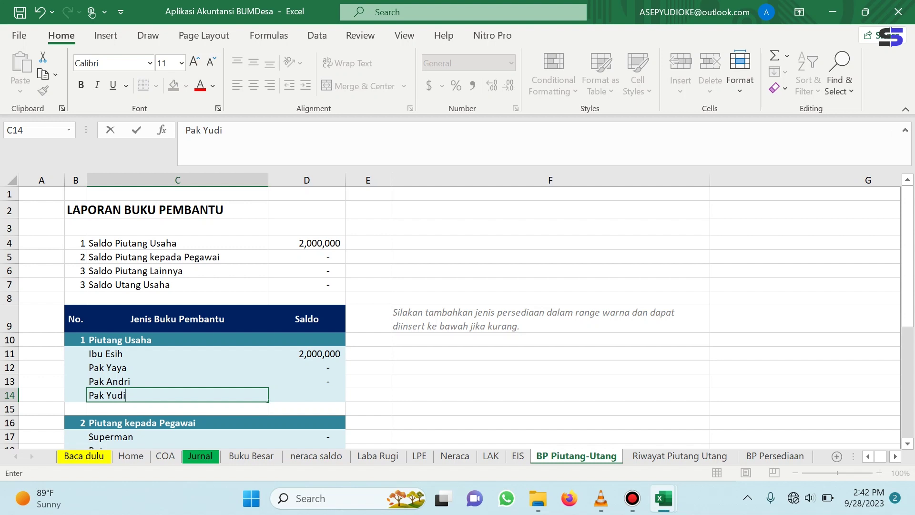
click(550, 395)
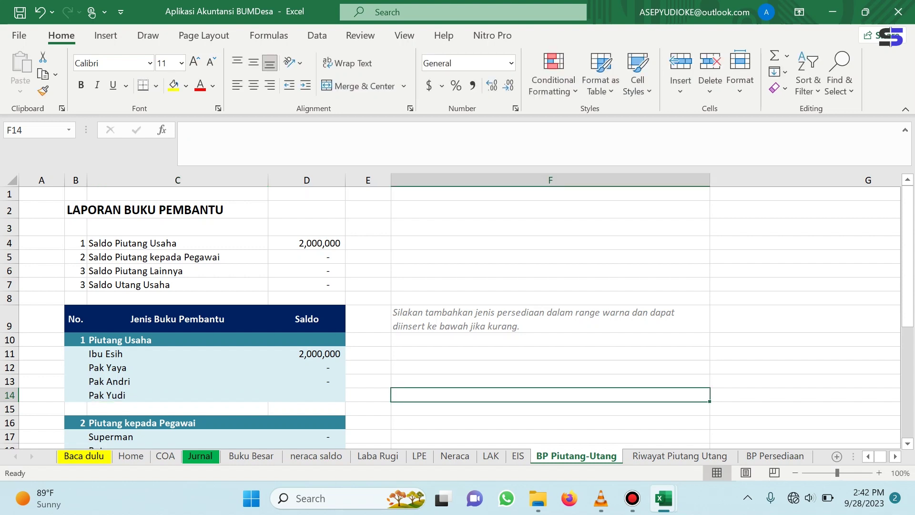
click(200, 455)
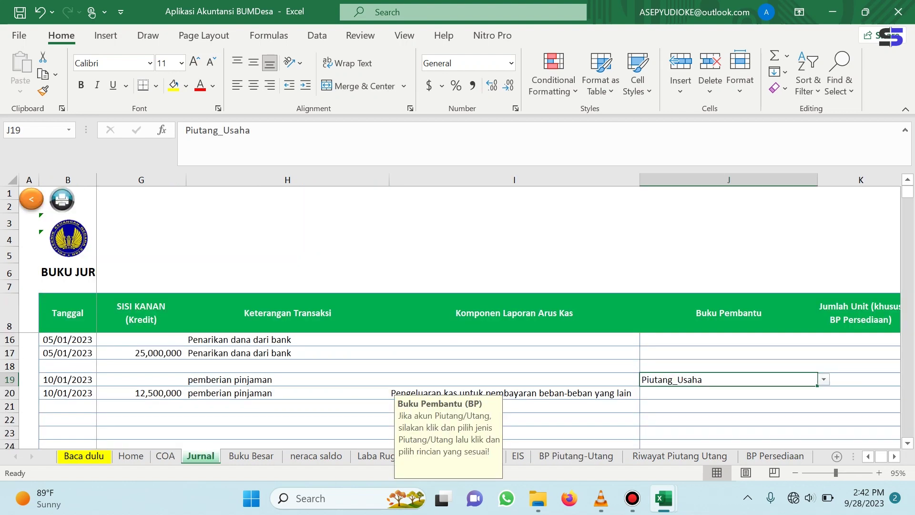
Choose the 10-Jan-23 loan borrower's name from the Piutang_Usaha list in J19 of the Jurnal sheet.
key(alt+Down)
key(Down)
key(Return)
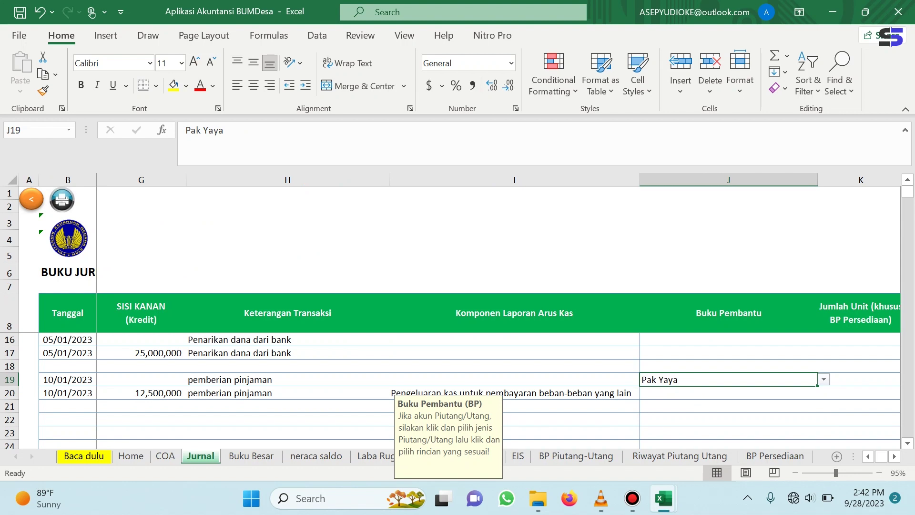
Check the effect of the 10/01/2023 loan entry on the neraca saldo, Neraca and LAK sheets, and return to Jurnal.
click(868, 456)
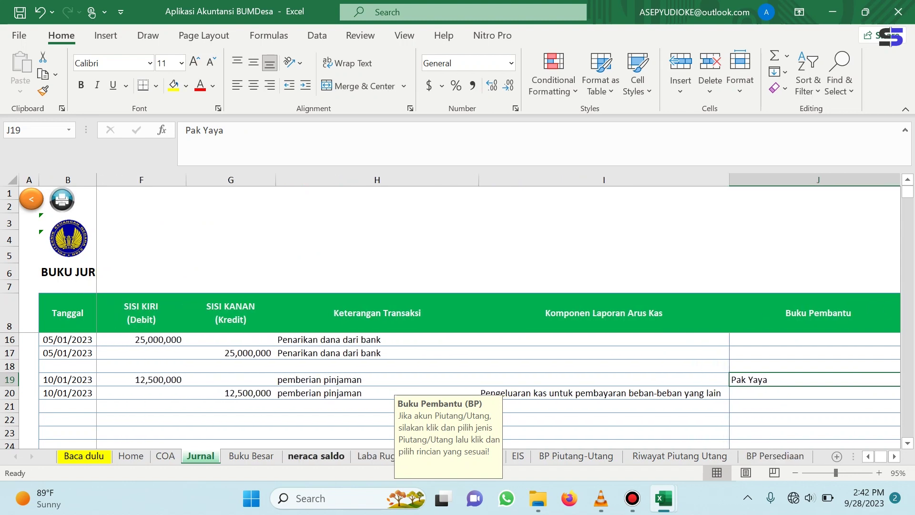
click(316, 455)
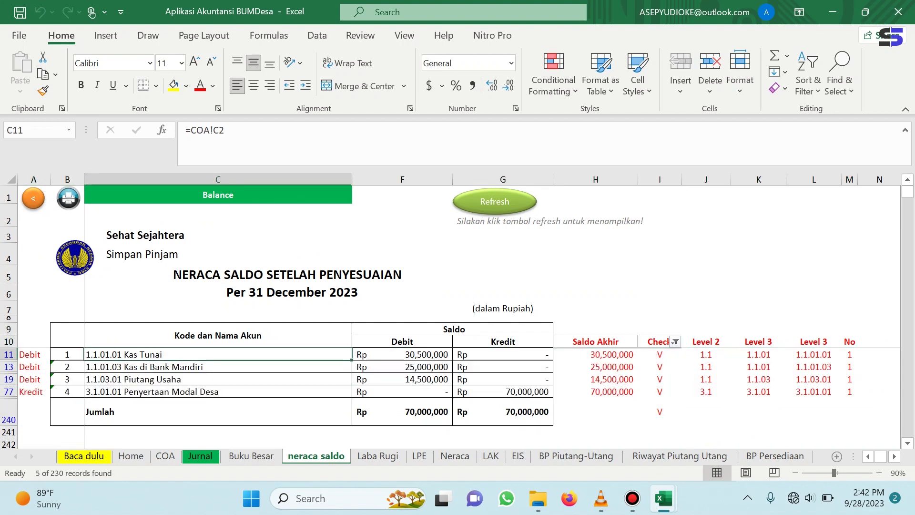
click(455, 455)
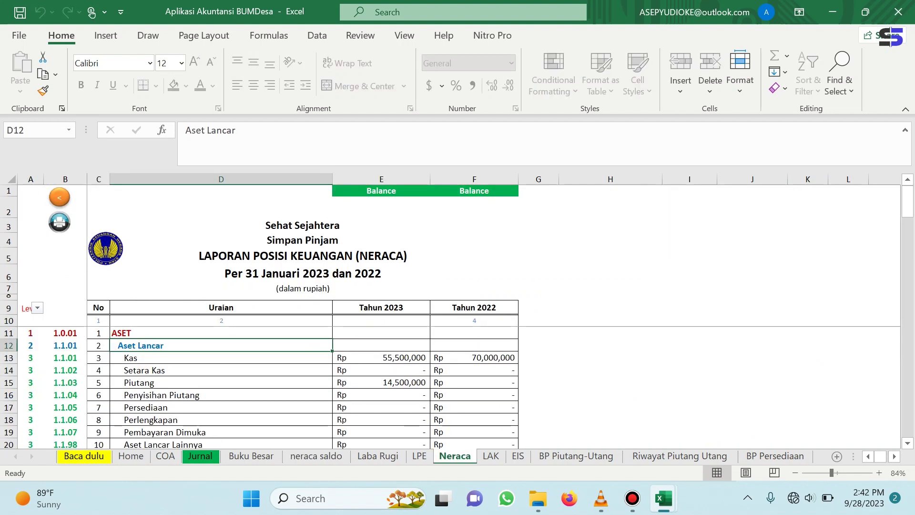
click(490, 455)
scroll(265, 386, down, 6)
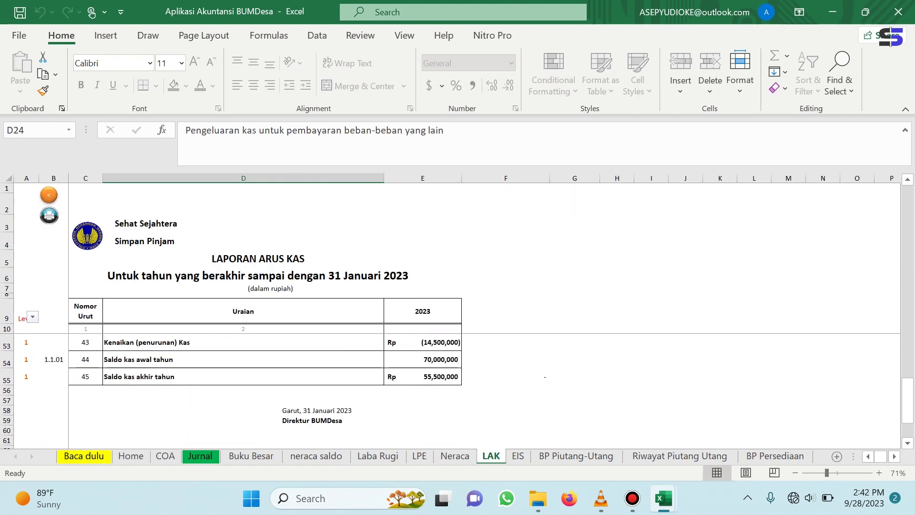
click(200, 455)
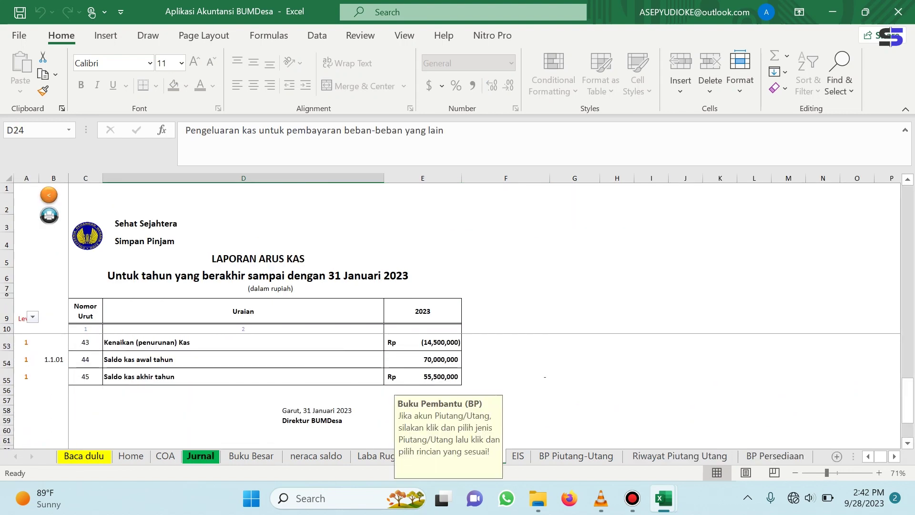
Read the 14-Jan-23 loan transaction in the soal simpan pinjam workbook, and return to Aplikasi Akuntansi BUMDesa.
mouse_move(664, 498)
click(586, 428)
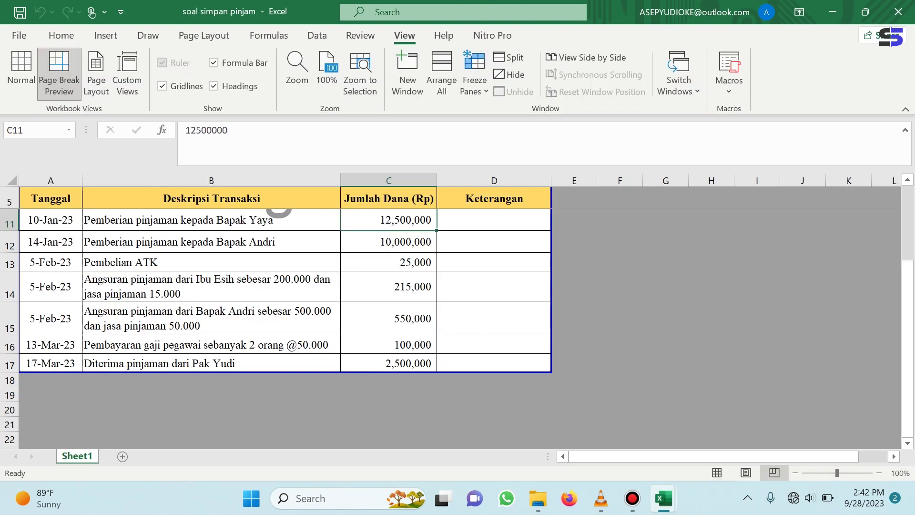
scroll(279, 212, down, 1)
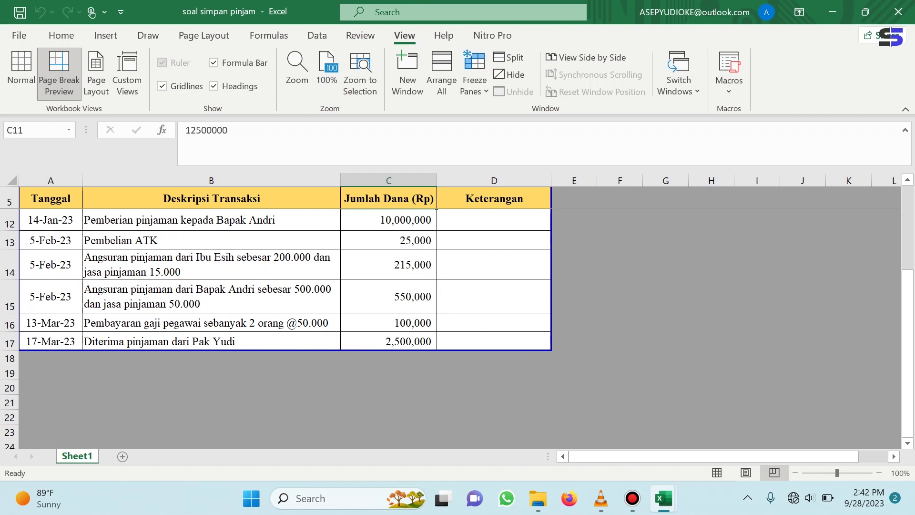
mouse_move(663, 498)
click(786, 401)
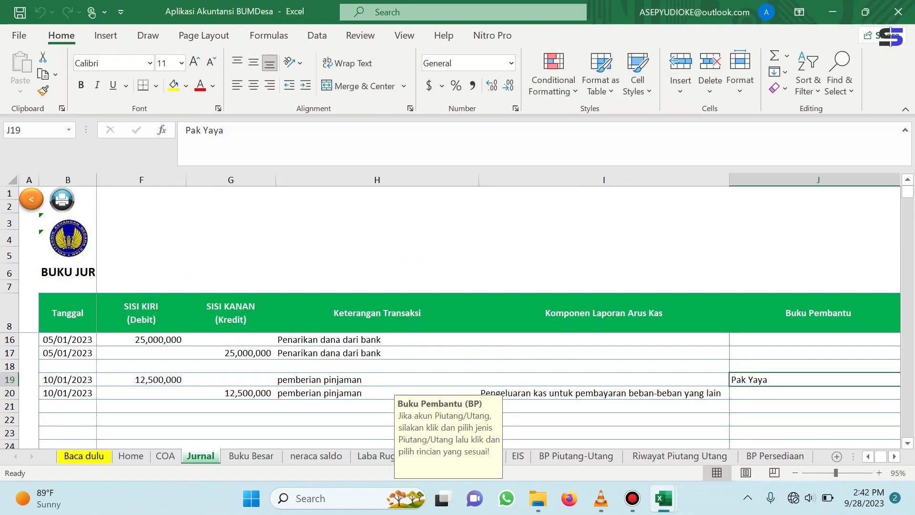
Enter the date 14/01/2023 in B22:B23 and the document number 5/1/SP/23 in C22:C23 of the Jurnal sheet.
click(67, 419)
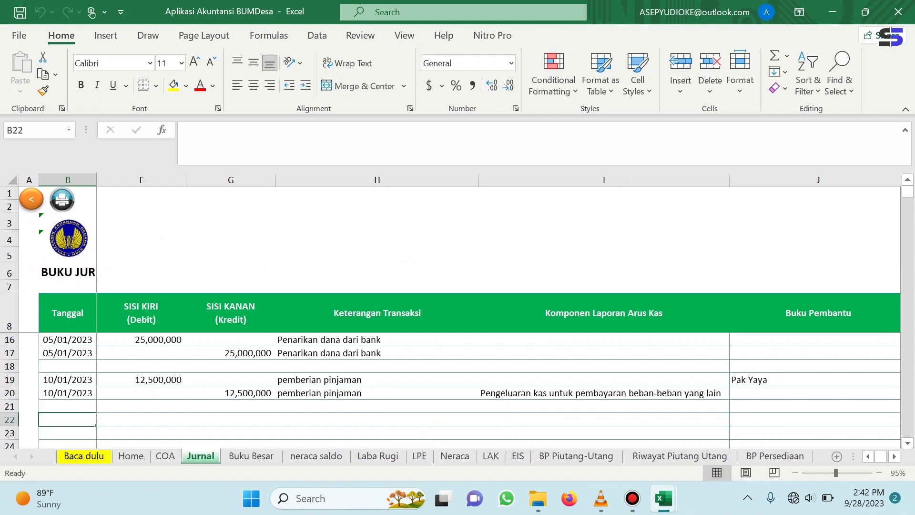
text(1/14)
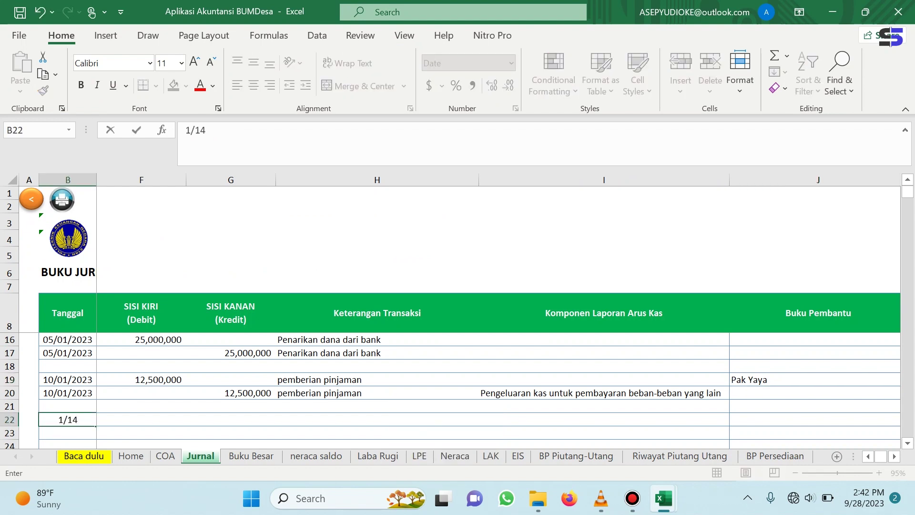
text(/2023)
key(Return)
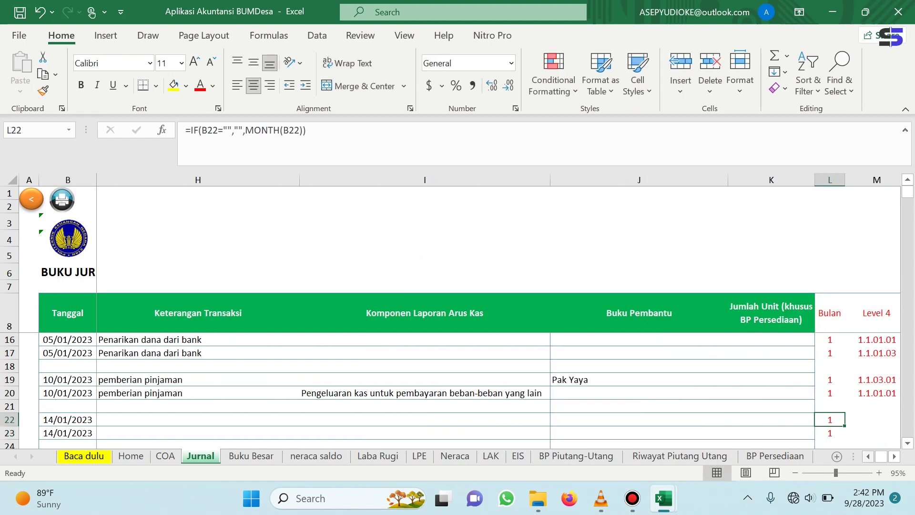
click(868, 456)
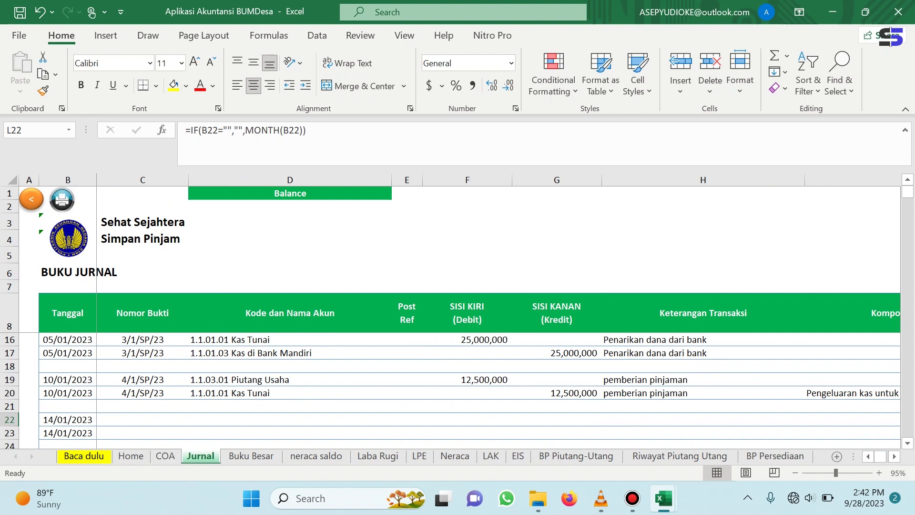
click(143, 419)
text(5/)
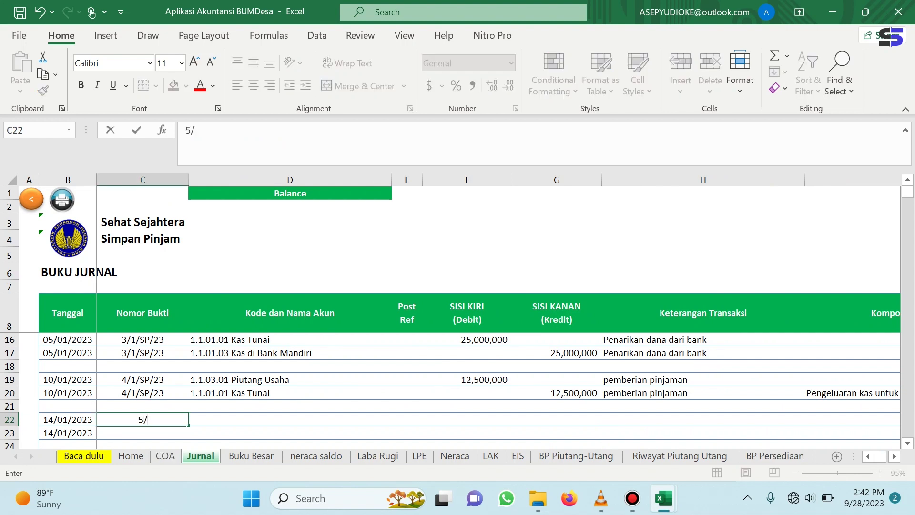
text(1/SP/23)
key(Return)
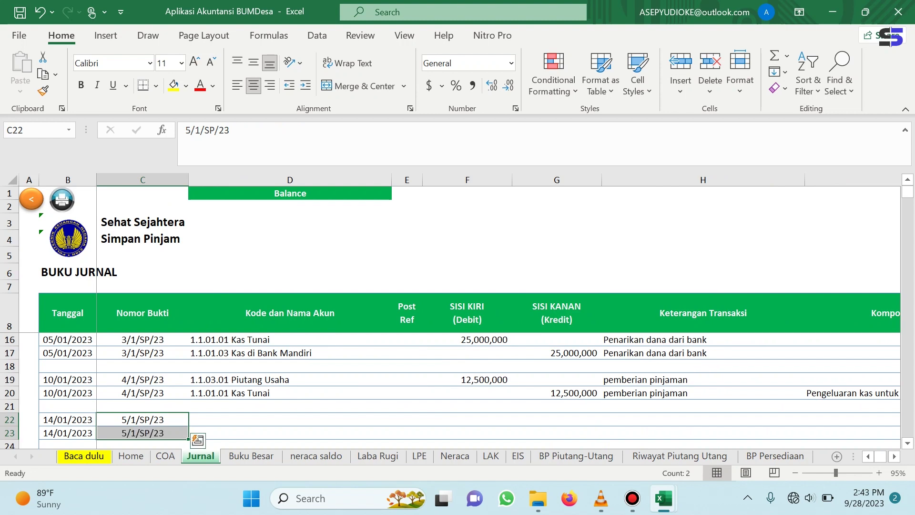
Set the account in D22 to 1.1.03.01 Piutang Usaha and the account in D23 to 1.1.01.01 Kas Tunai.
click(290, 419)
text(piutang)
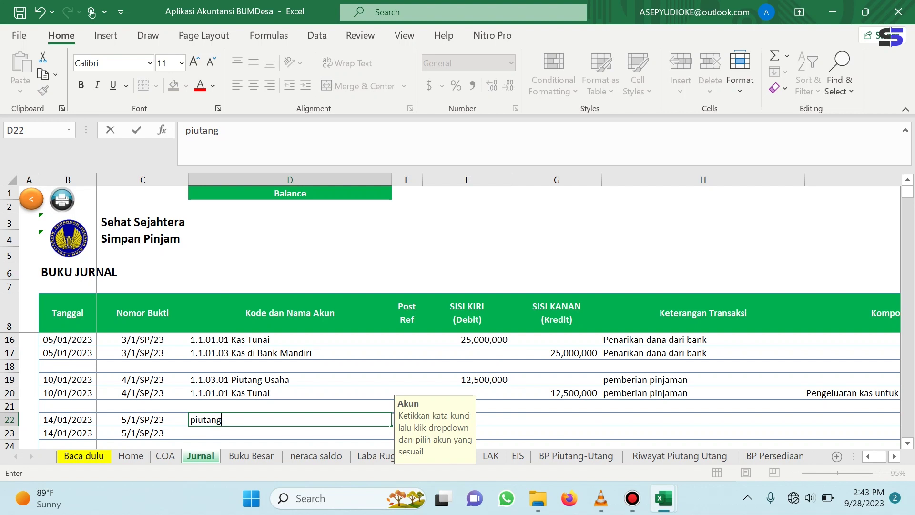
key(alt+Down)
key(Down)
key(Up)
key(Return)
key(Down)
text(kas)
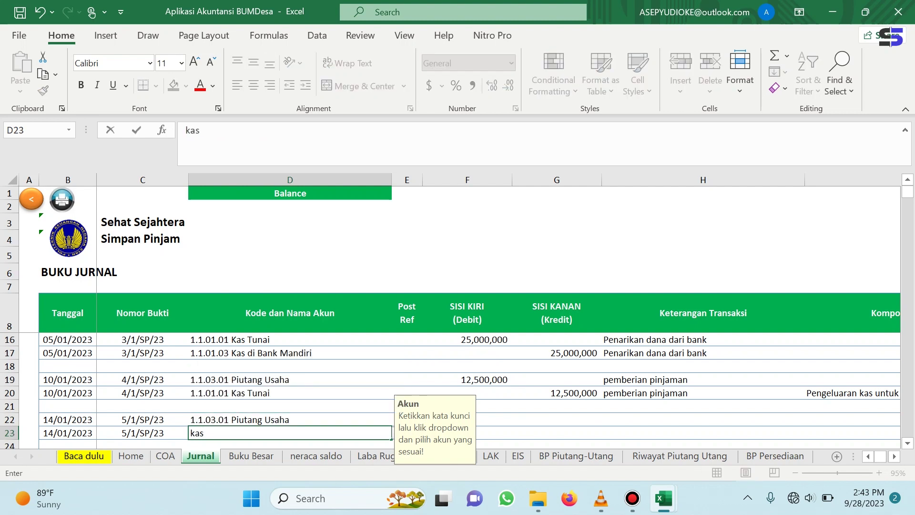
click(398, 433)
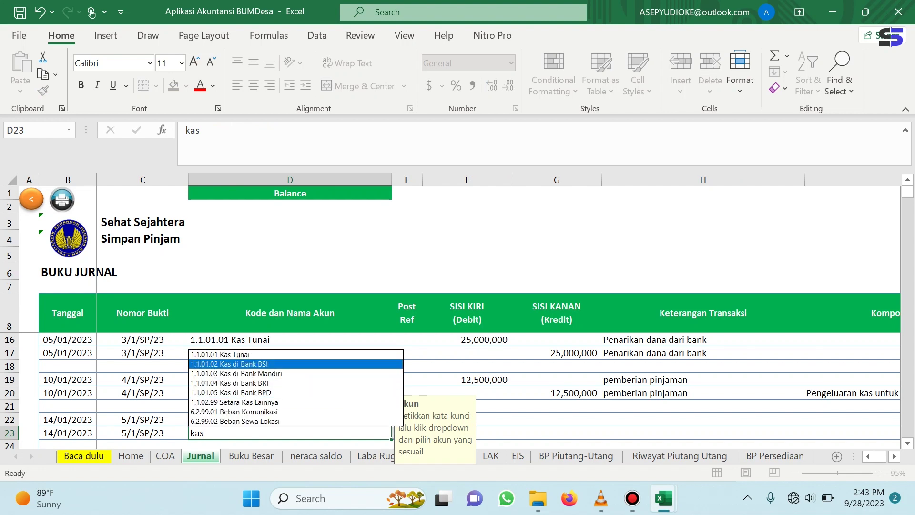
click(289, 354)
Enter 10000000 as the debit in F22 for Piutang Usaha and as the credit in G23 for Kas Tunai.
click(467, 419)
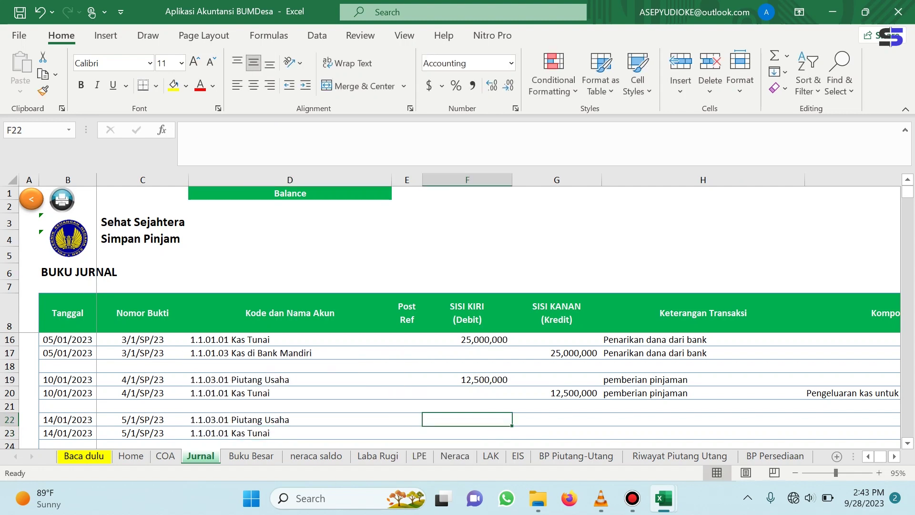
text(10000000)
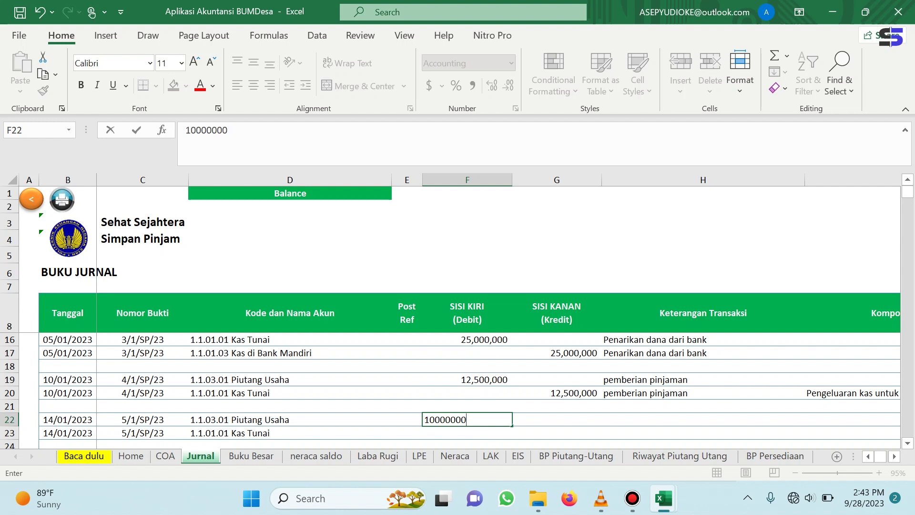
key(Return)
key(Right)
text(100000)
key(BackSpace)
text(000)
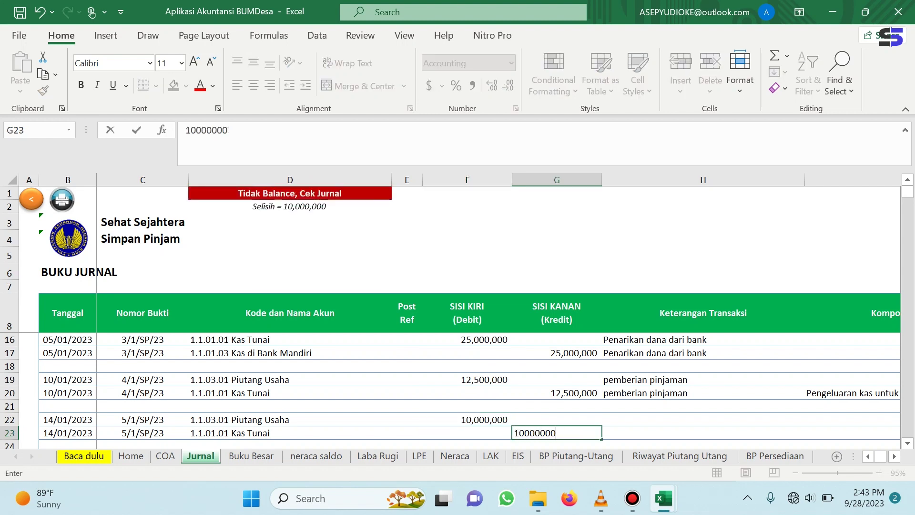
Enter the description "pemberian pinjaman" in H22 and fill it down to H23.
key(Right)
key(Up)
text(pemberian pinjaman)
key(shift+Down)
key(ctrl+d)
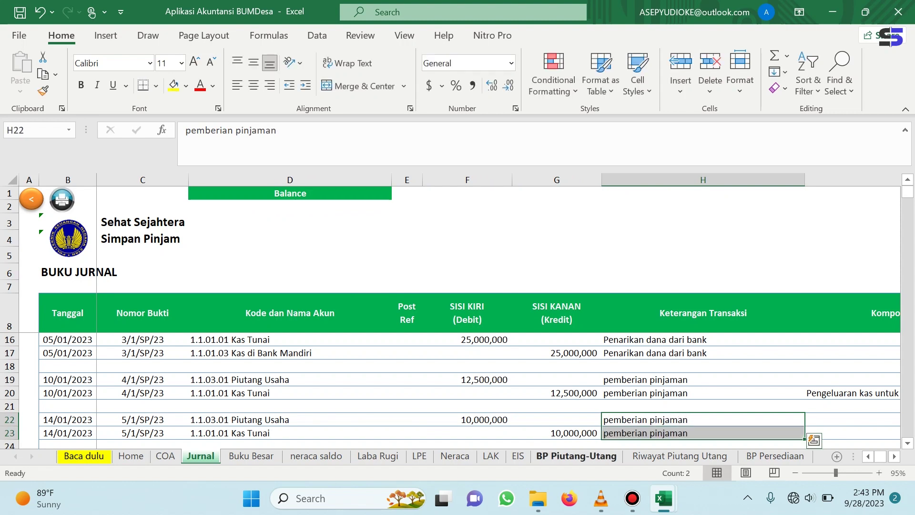
Copy the cash flow component "Pengeluaran kas untuk pembayaran beban-beban yang lain" from I20 and paste its value into I23.
right_click(839, 393)
click(722, 98)
right_click(823, 433)
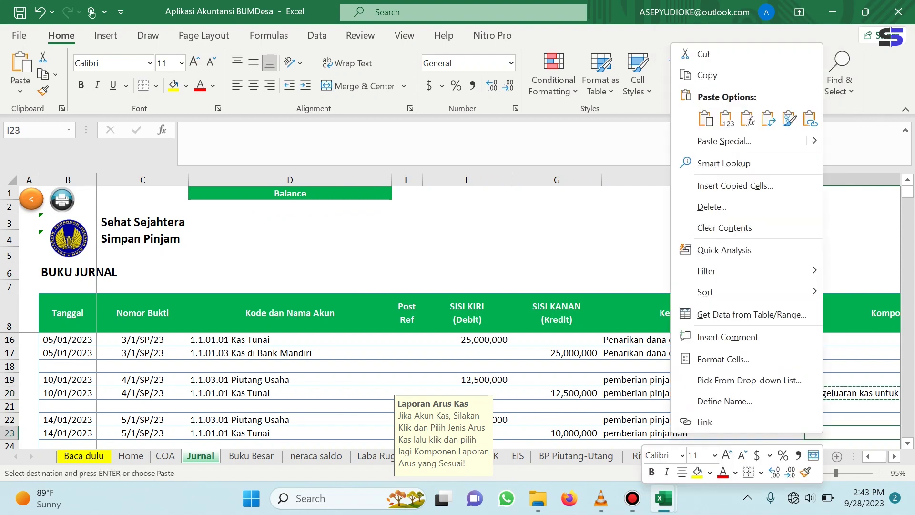
click(726, 118)
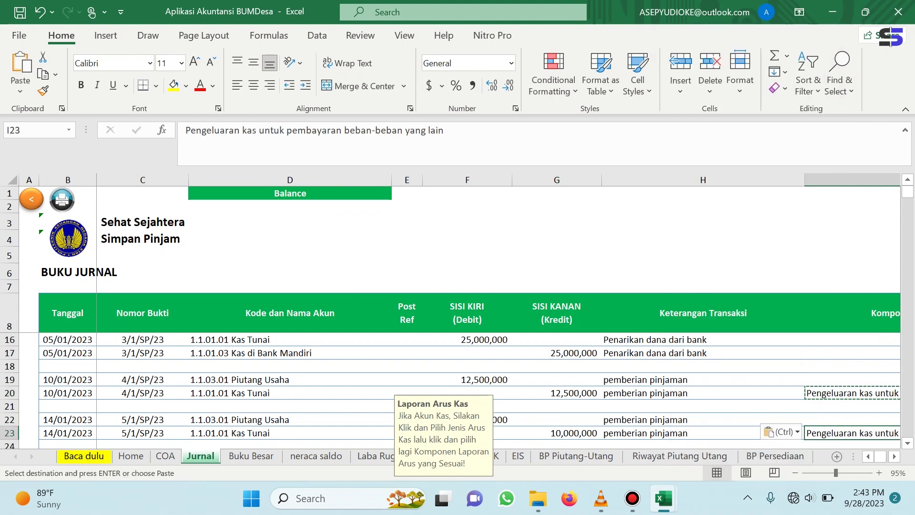
Check the neraca saldo, Neraca and LAK sheets after the 14/01/2023 loan entry, and return to Jurnal.
click(315, 455)
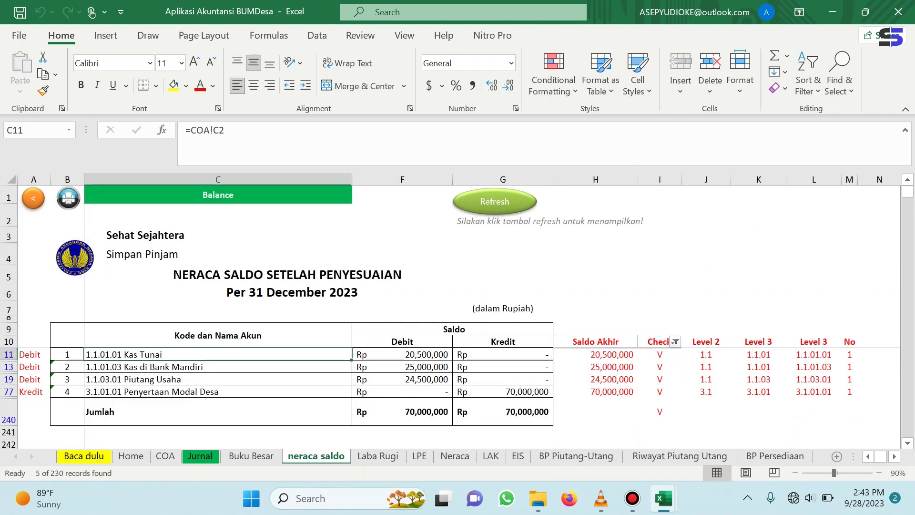
click(454, 456)
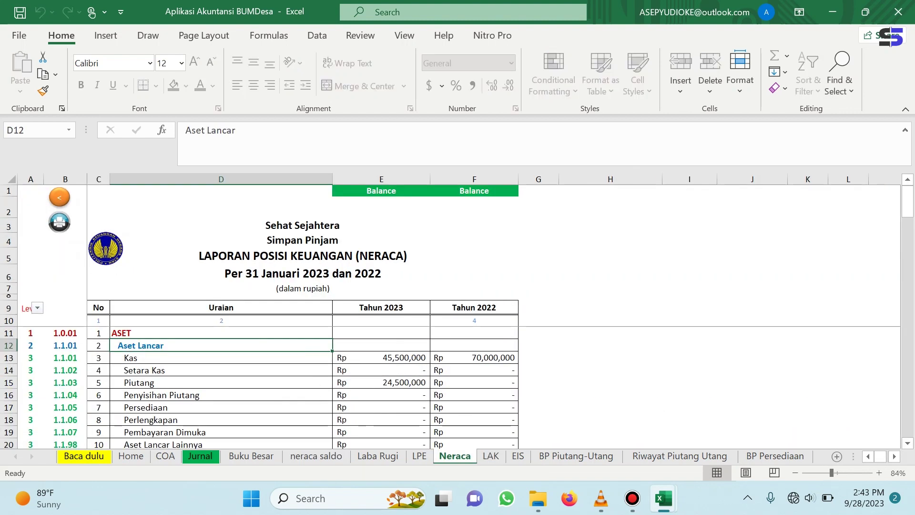
click(490, 456)
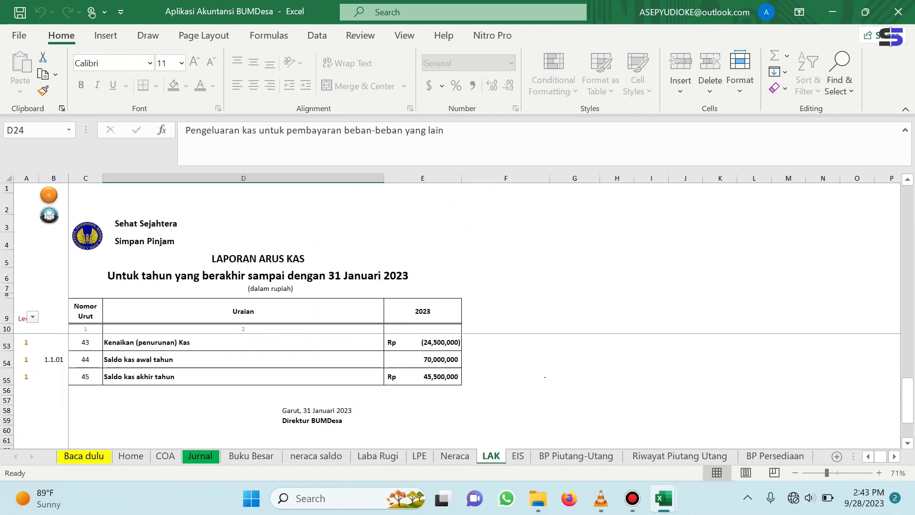
click(200, 456)
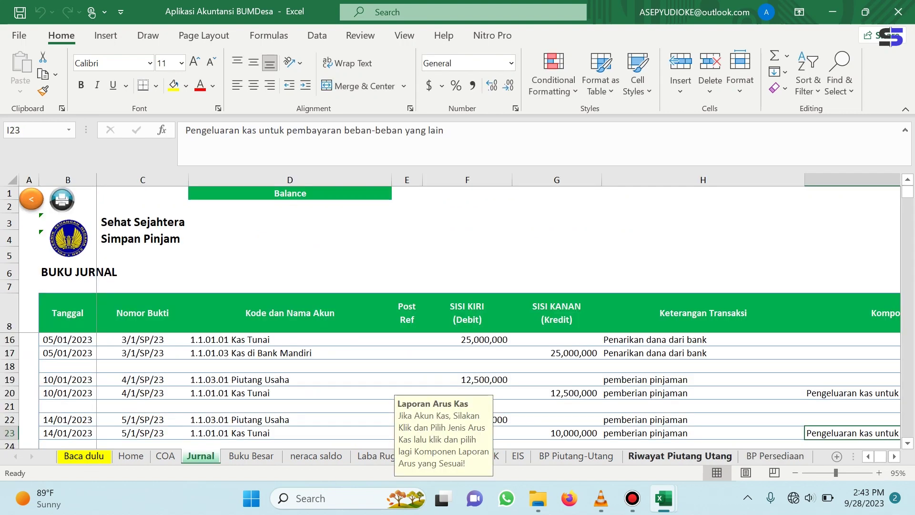
Read the 5-Feb-23 Pembelian ATK transaction in the soal simpan pinjam workbook, and return to Aplikasi Akuntansi BUMDesa.
mouse_move(663, 498)
click(582, 429)
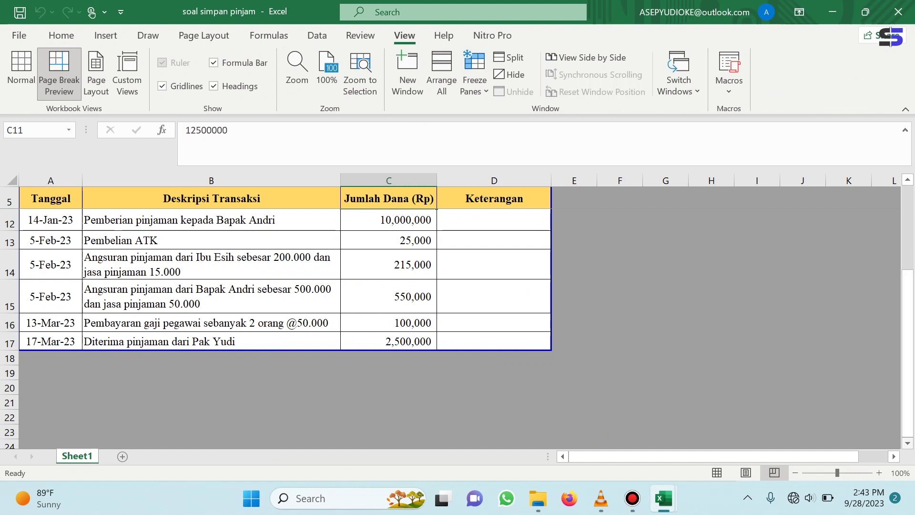
scroll(285, 276, down, 1)
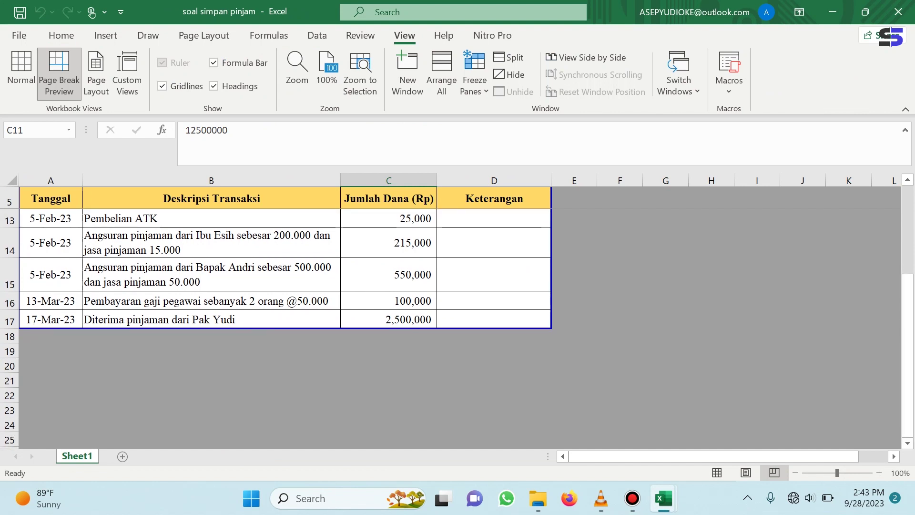
mouse_move(663, 498)
click(748, 429)
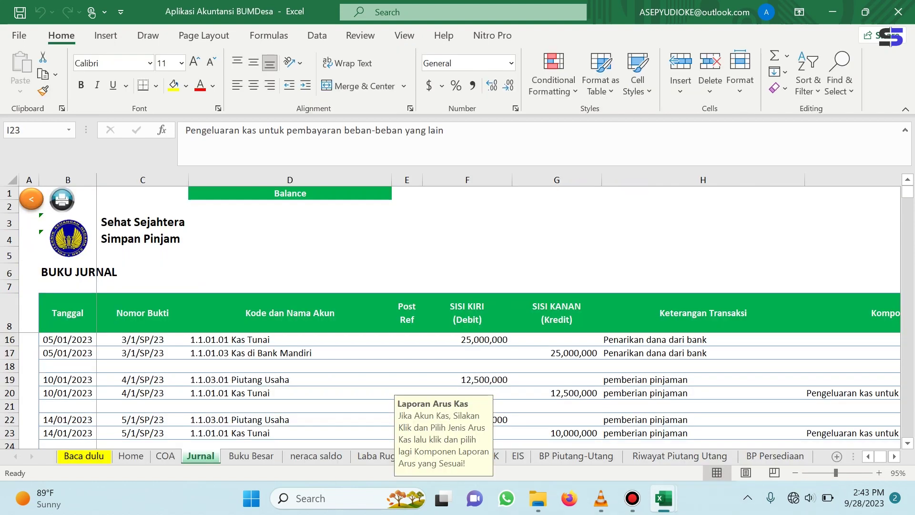
Enter the date 2/5/2023 in B25 and voucher number 1/2/SP/23 in C25, and fill both down to row 26.
click(67, 420)
text(2/5/2023)
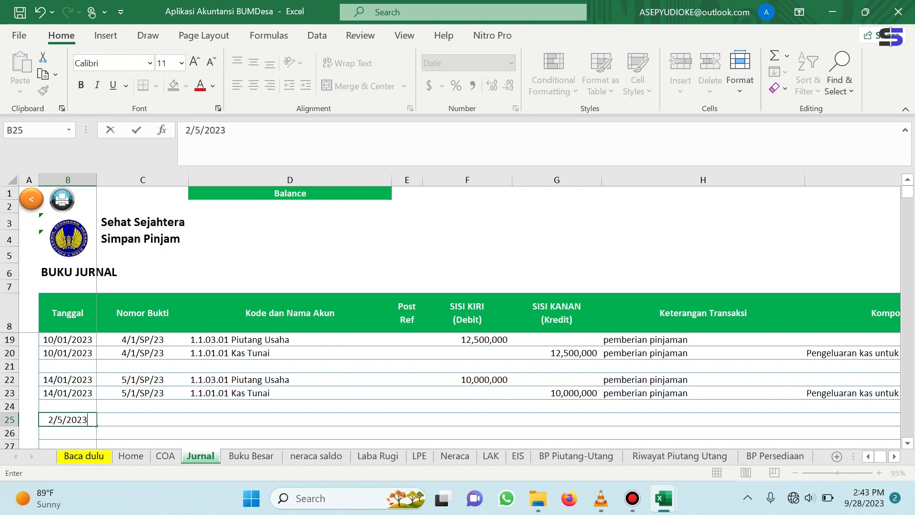
key(Tab)
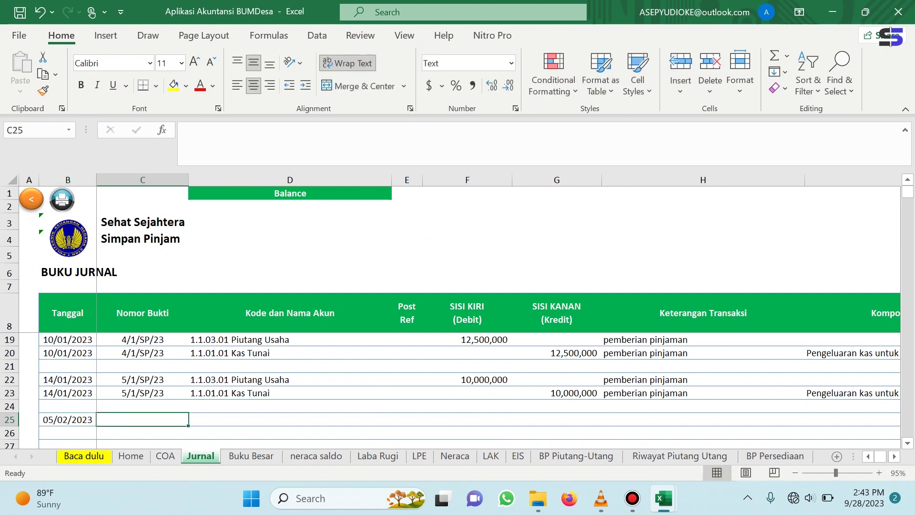
text(1/2)
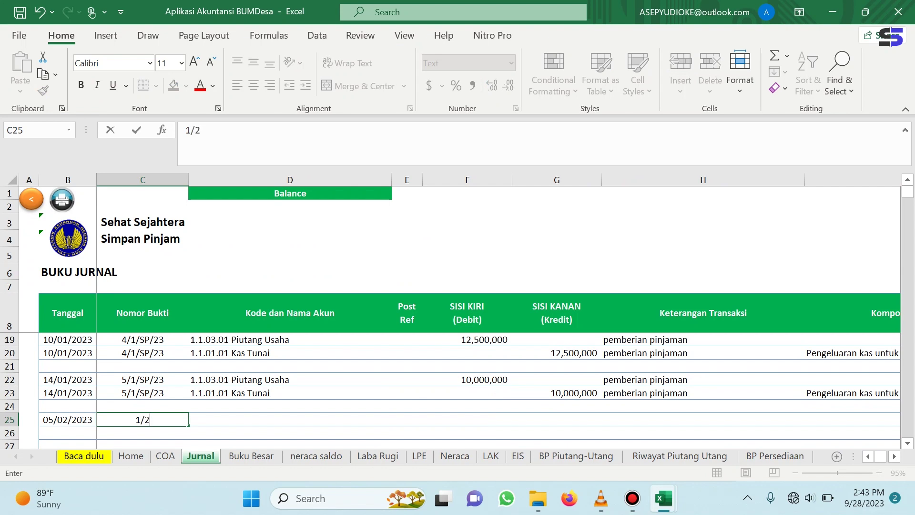
text(/SP/23)
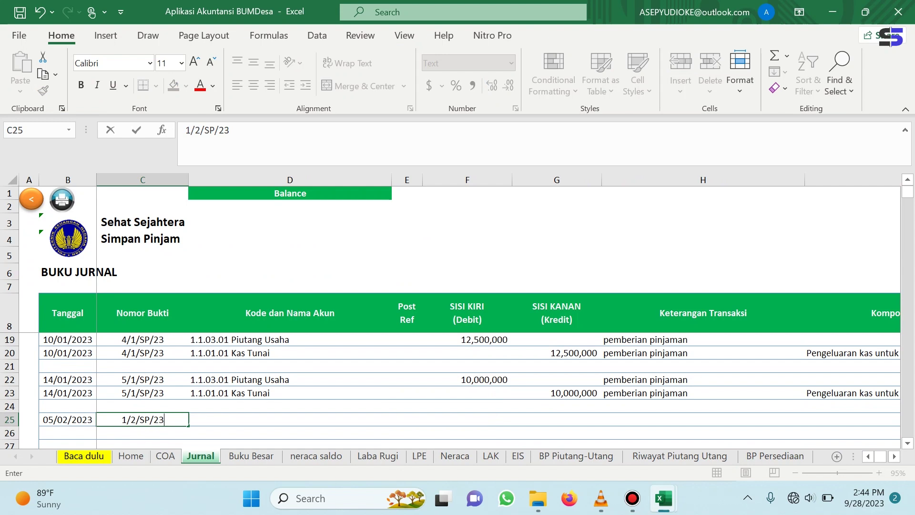
key(Return)
key(ctrl+d)
click(67, 419)
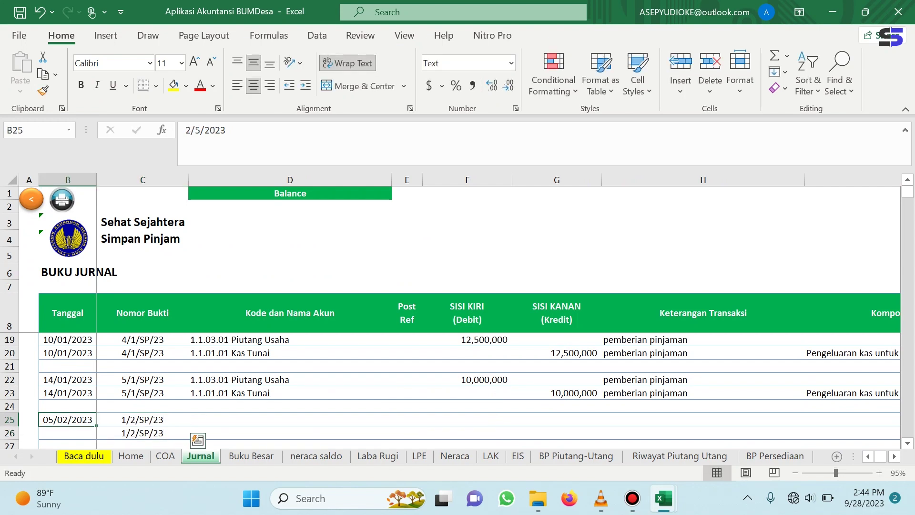
key(shift+Down)
drag(96, 437, 95, 437)
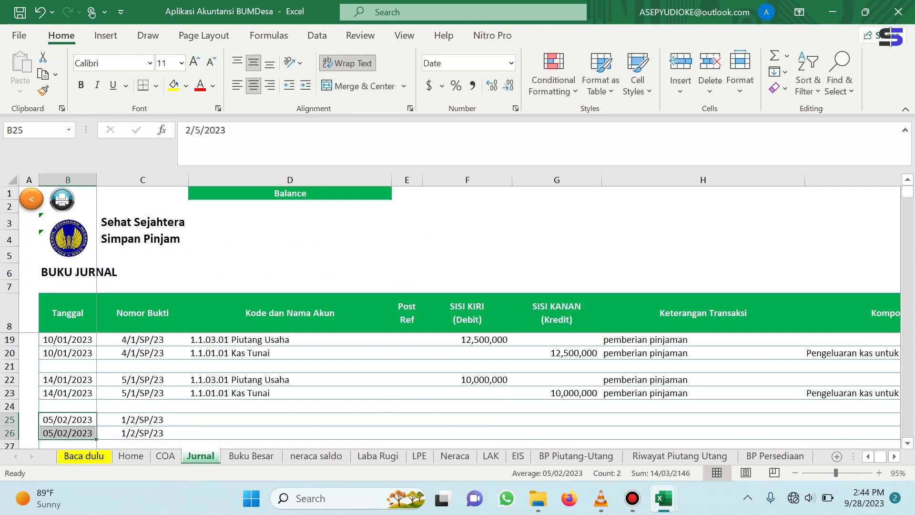
Recheck the Pembelian ATK transaction in the soal simpan pinjam workbook before choosing the account for D25, and return to Jurnal.
click(907, 443)
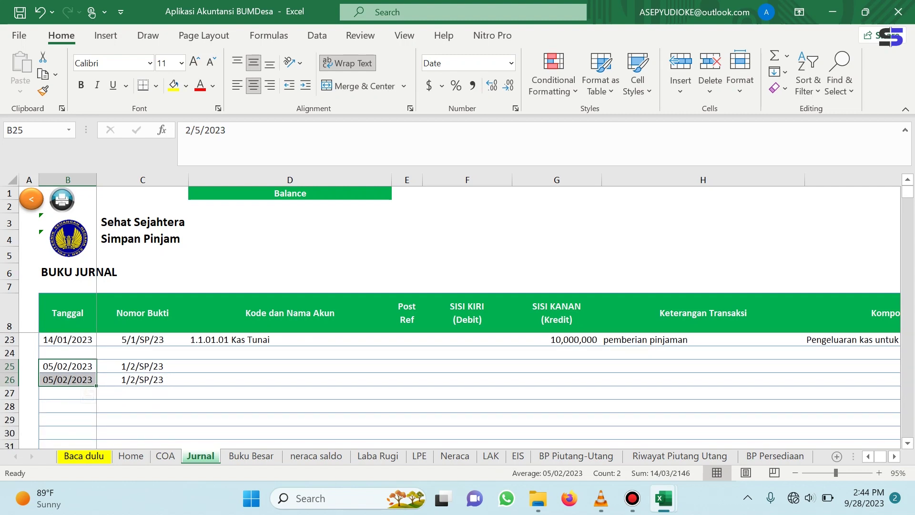
click(290, 366)
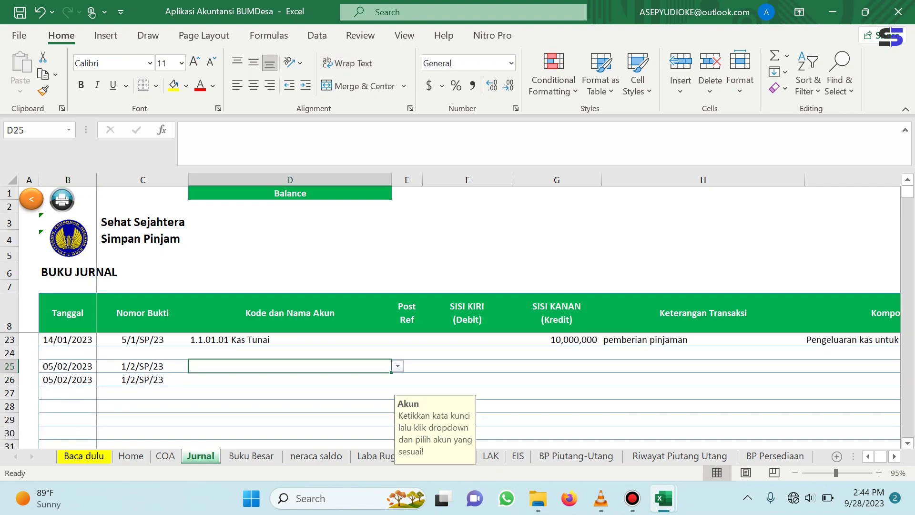
click(664, 498)
click(586, 429)
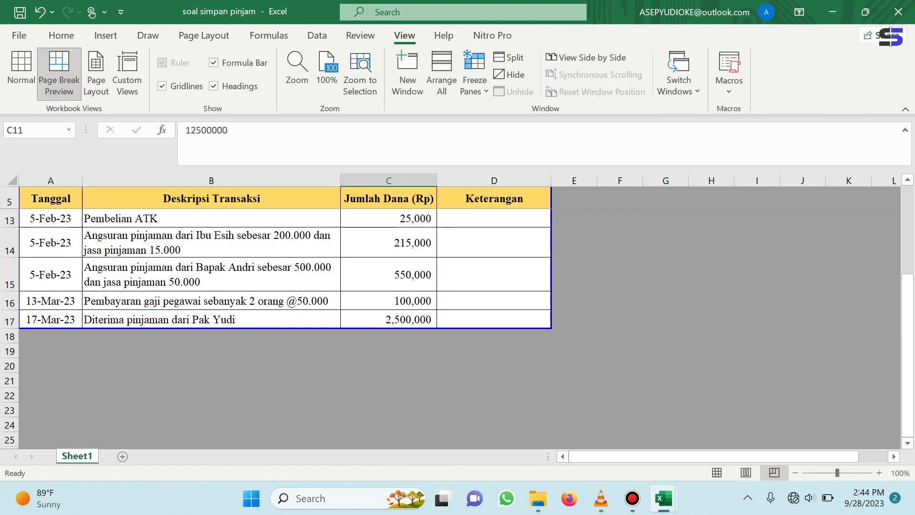
click(664, 498)
click(739, 419)
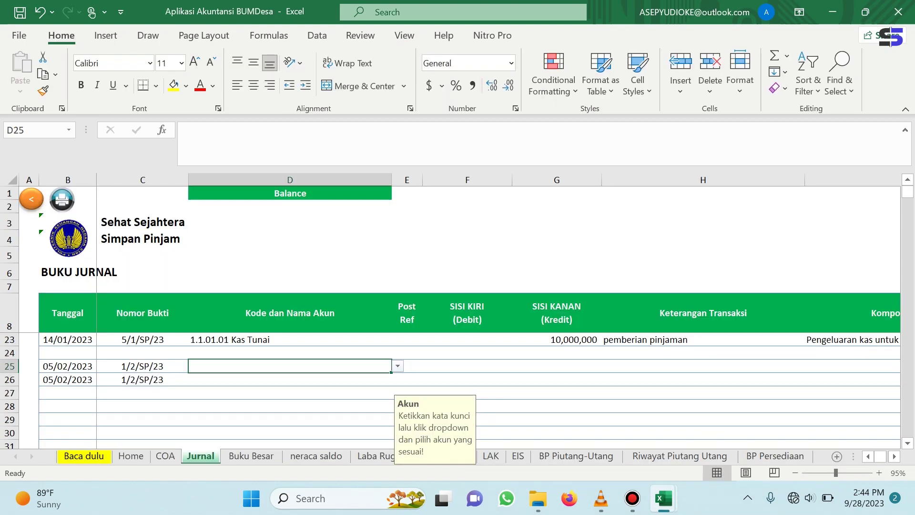
Search the accounts for "atk" in D25 and choose 6.1.02.01 Beban Alat Tulis Kantor (ATK).
text(atk)
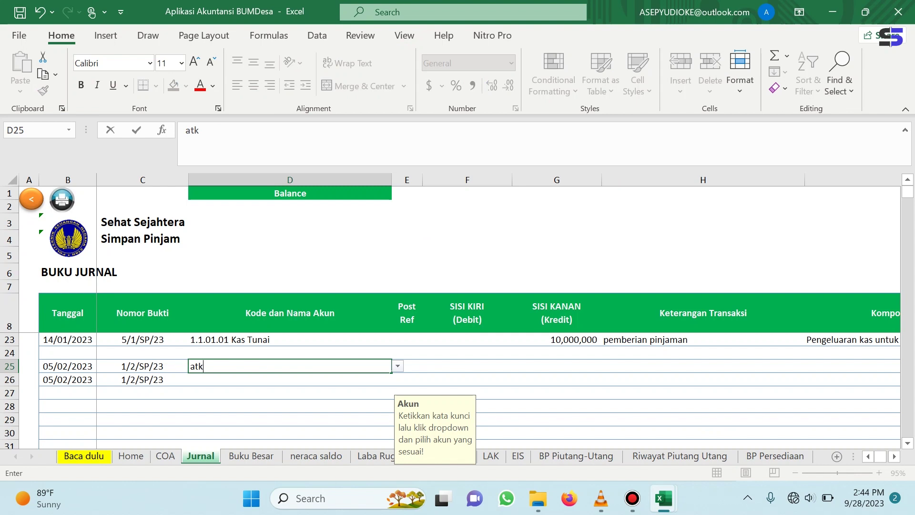
click(398, 366)
key(Down)
key(Up)
key(Up)
key(Down)
key(Up)
key(Down)
key(Up)
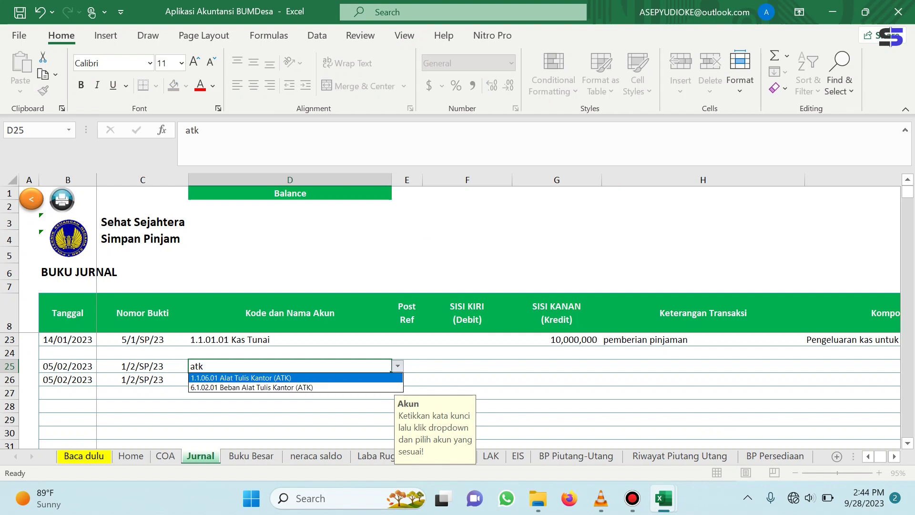
key(Down)
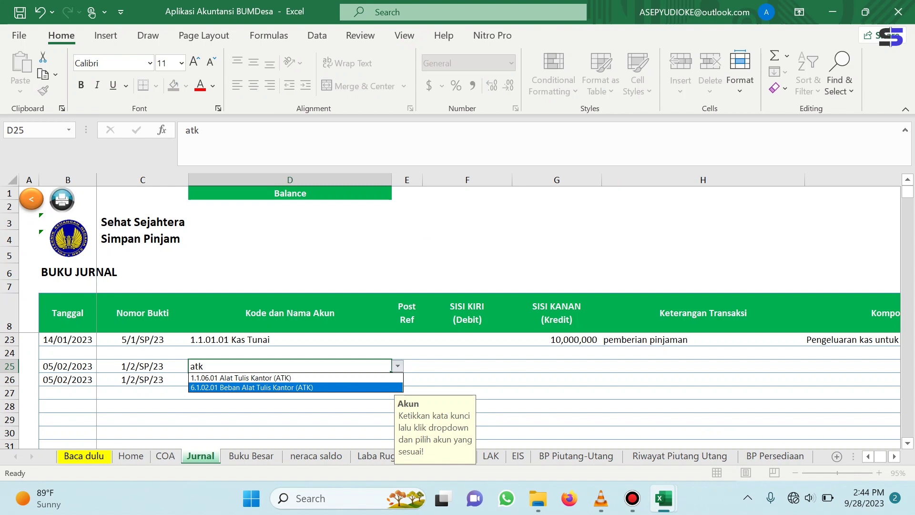
key(Return)
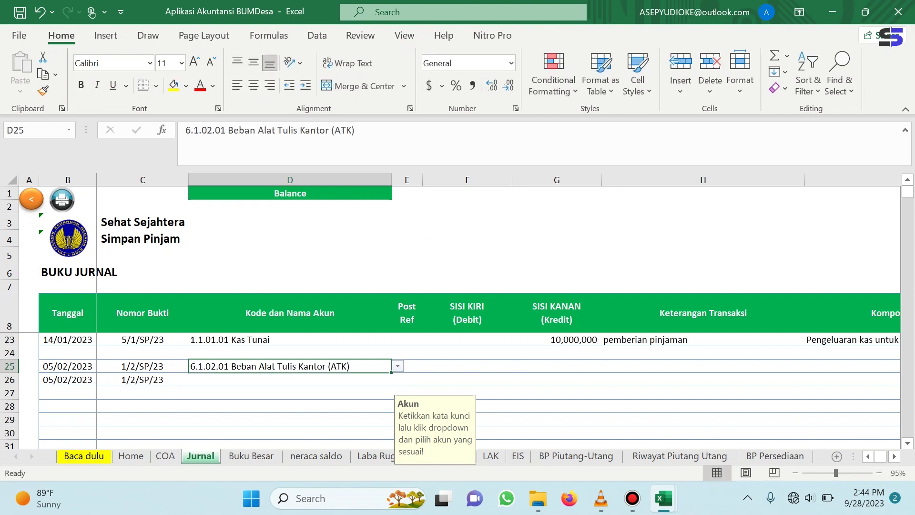
Search the accounts for "kas" in D26 and choose 1.1.01.01 Kas Tunai.
text(kas)
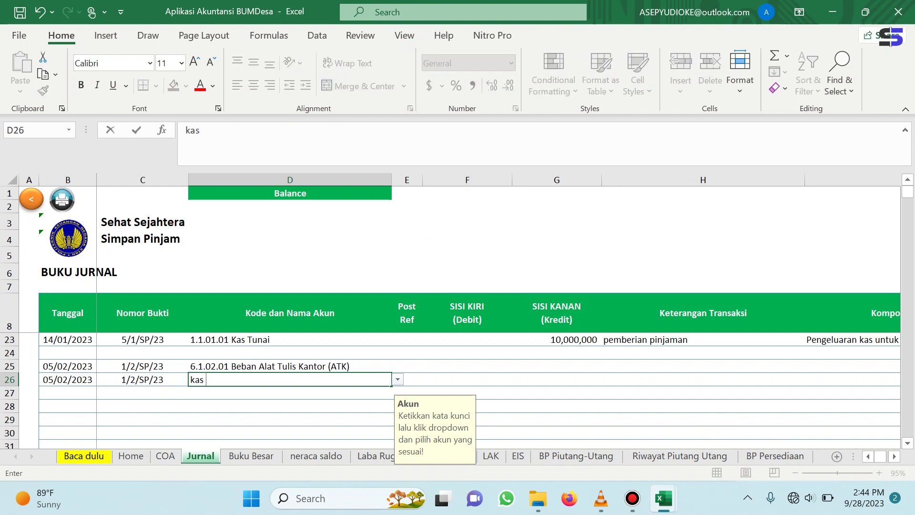
key(alt+Down)
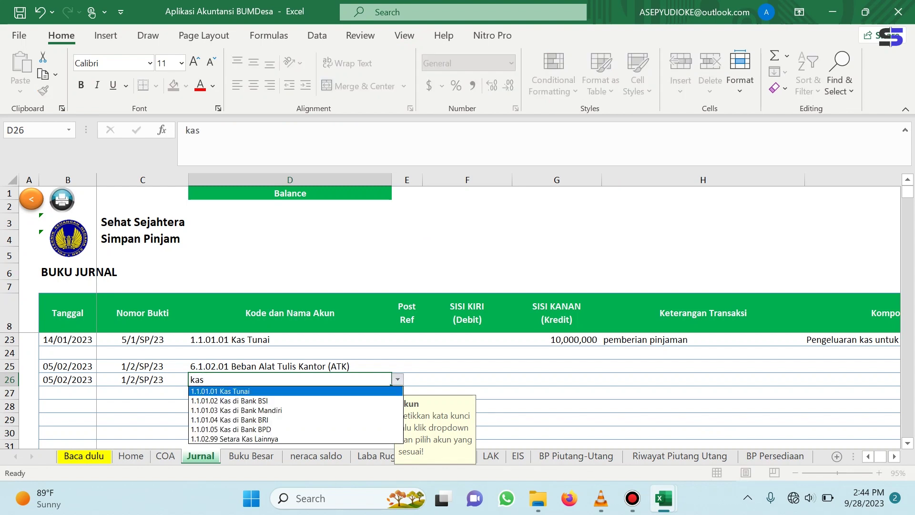
click(220, 391)
Check the ATK amount in the soal simpan pinjam workbook, and enter 25000 as the debit in F25 and the credit in G26.
click(663, 498)
click(743, 428)
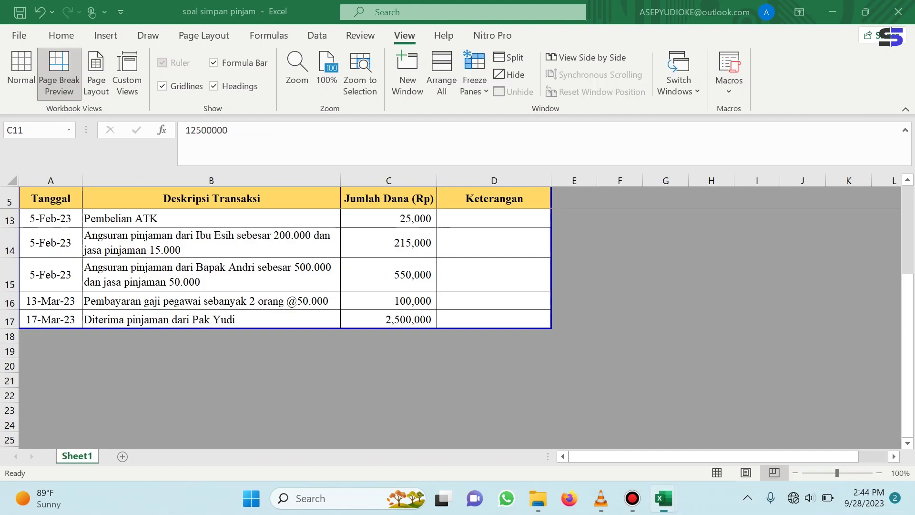
click(664, 498)
click(581, 429)
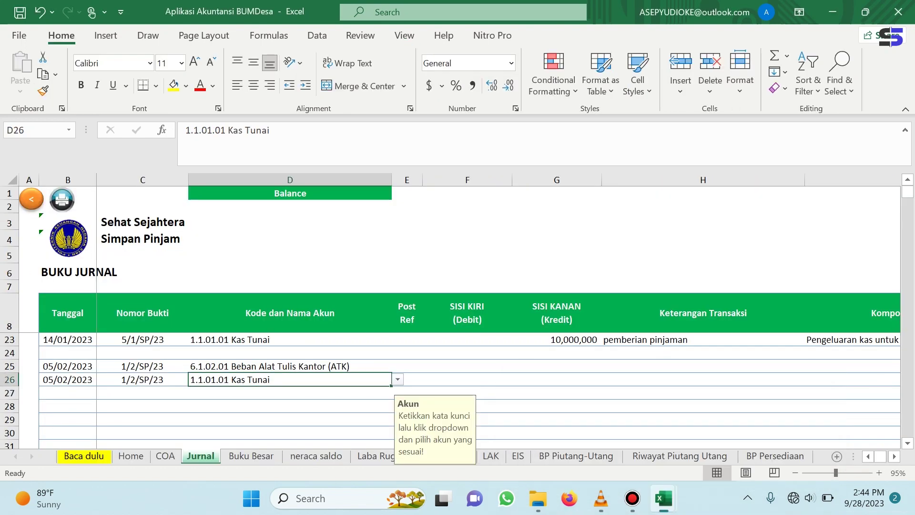
click(467, 366)
text(2)
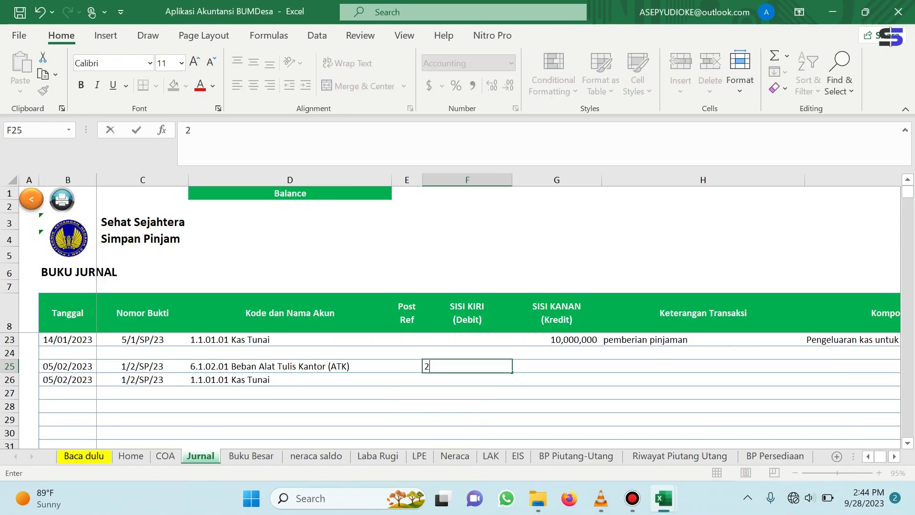
text(5000)
click(556, 379)
text(25,00)
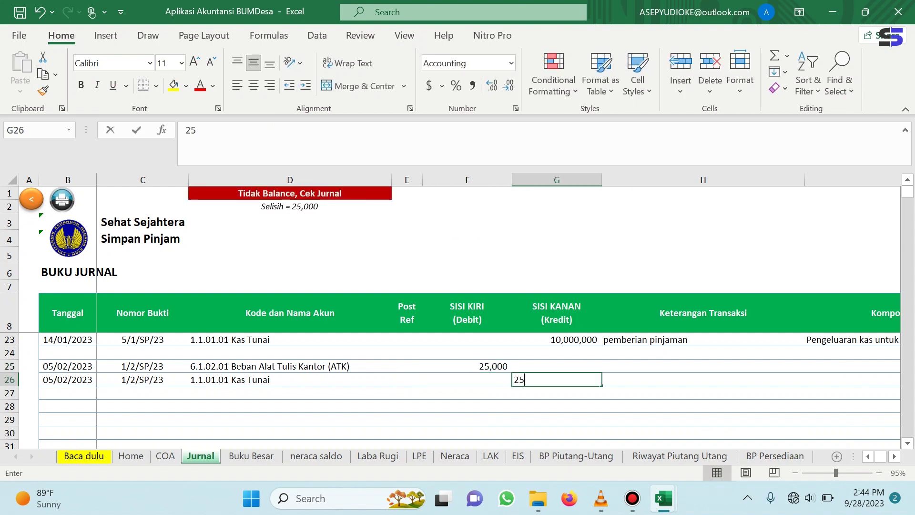
text(000)
Enter the description "pembelian ATK" in H25 and fill it down to H26.
key(Right)
key(Up)
text(pembelian)
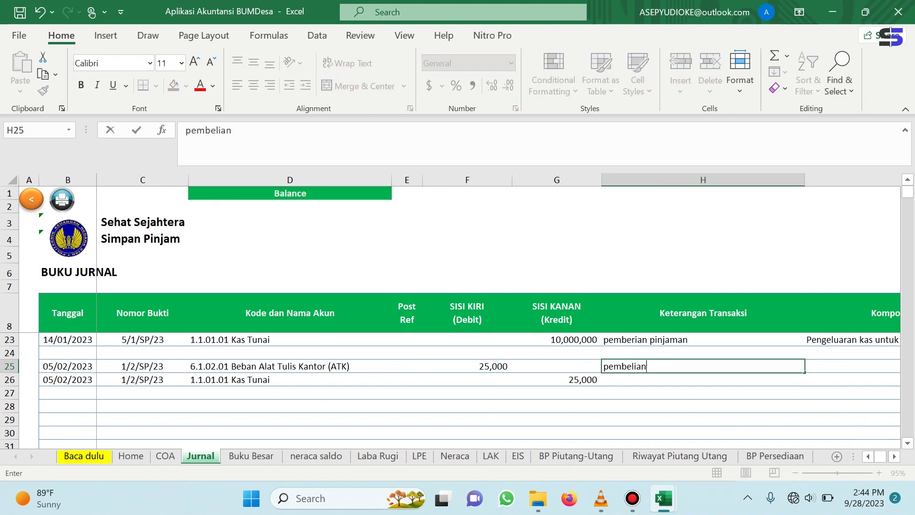
text( ATK)
key(shift+Down)
key(ctrl+d)
Copy the component "Pengeluaran kas untuk pembayaran beban-beban yang lain" from the LAK sheet and paste it into I26 of Jurnal.
click(852, 380)
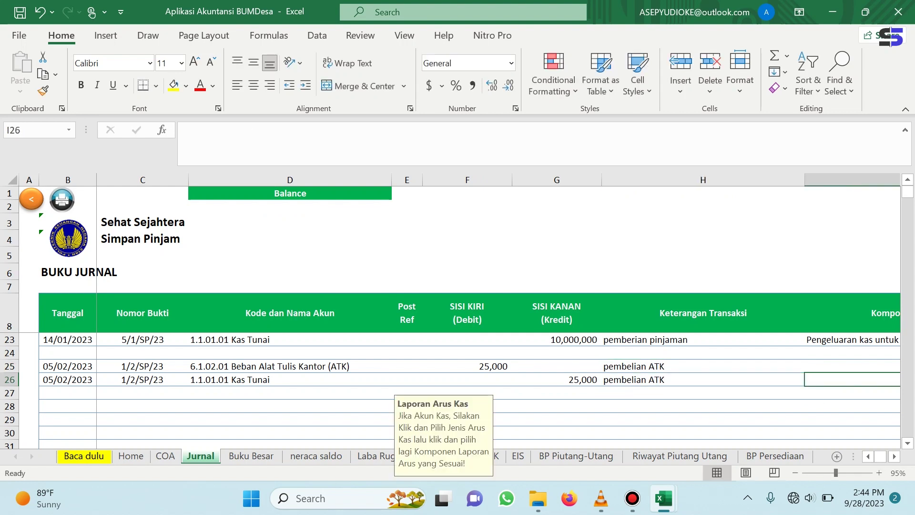
click(517, 455)
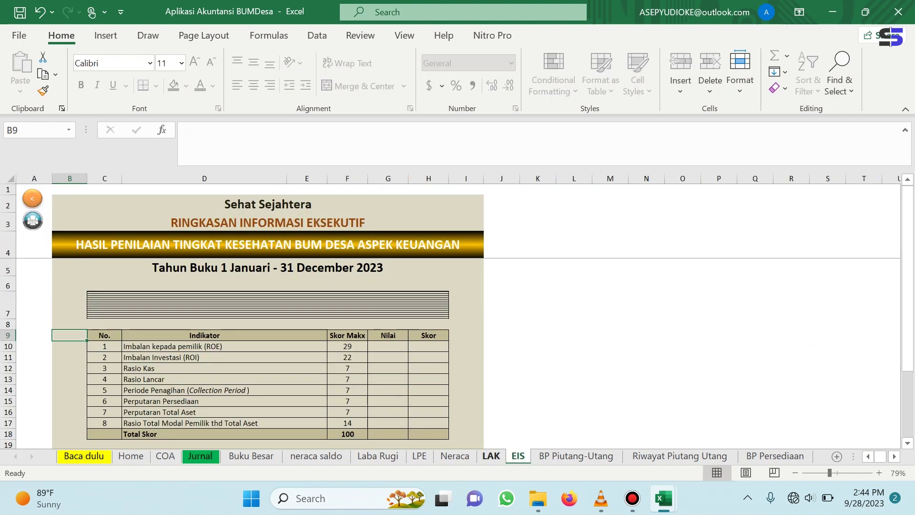
click(491, 455)
scroll(543, 376, up, 10)
scroll(477, 390, up, 4)
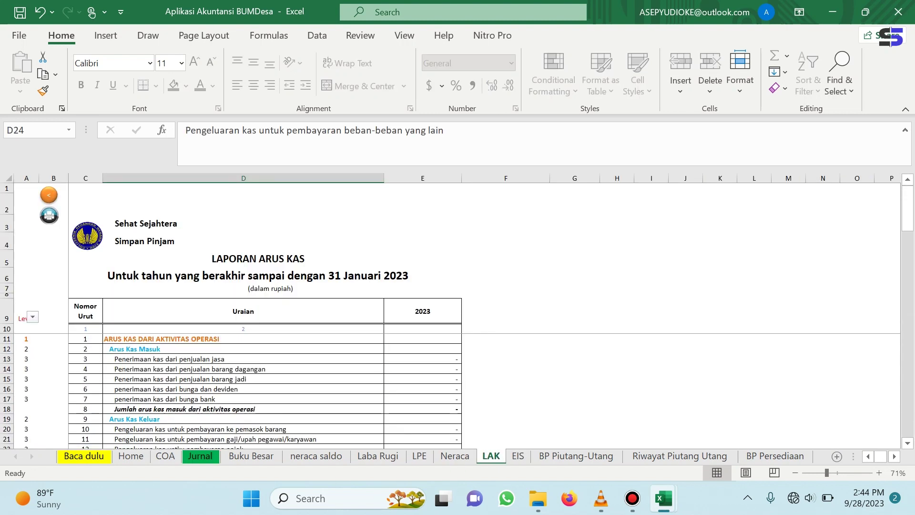
scroll(266, 391, down, 2)
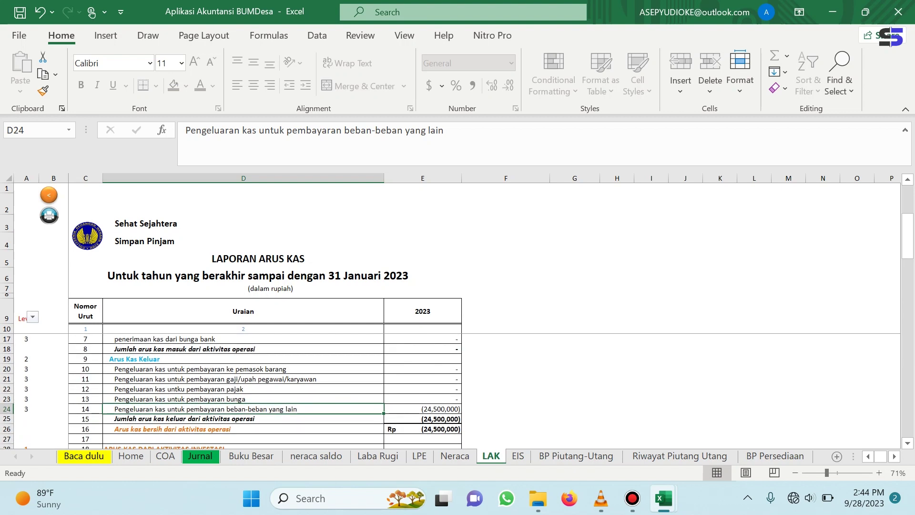
right_click(264, 408)
click(300, 52)
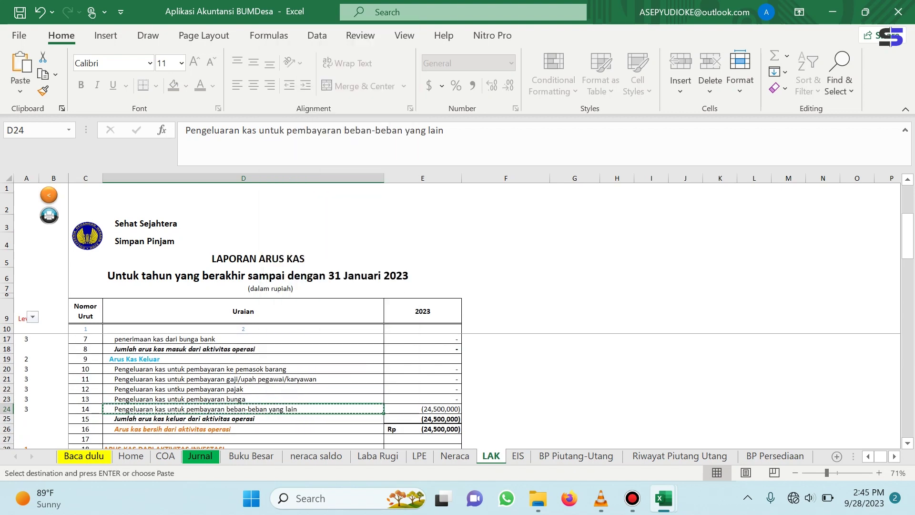
click(200, 456)
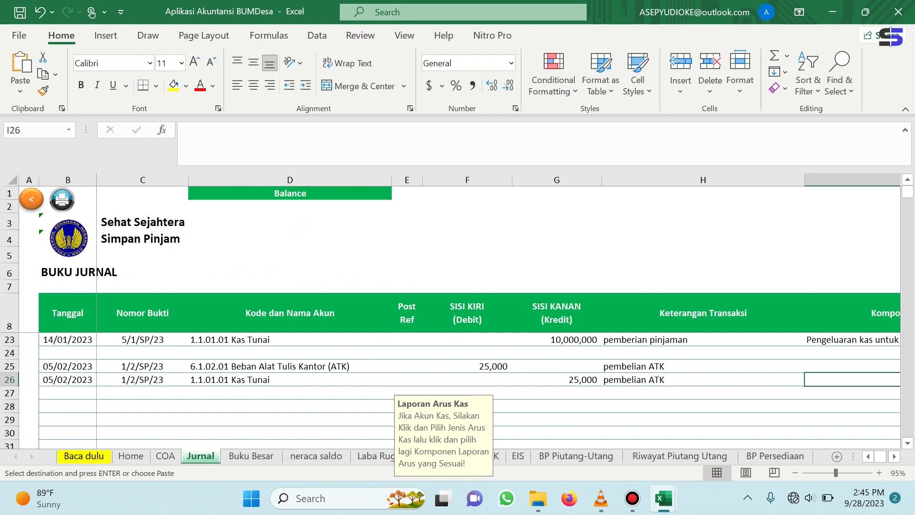
right_click(839, 380)
click(741, 164)
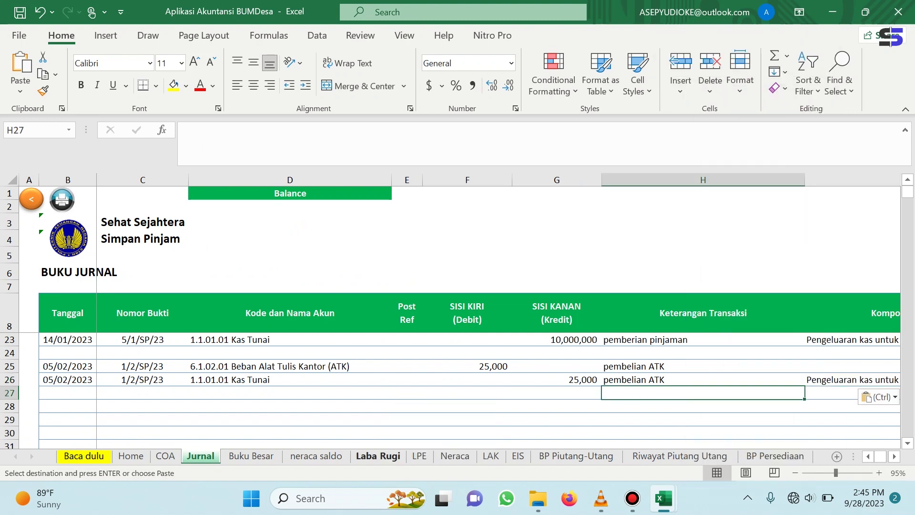
Set the report period on the Laba Rugi sheet to Februari.
click(378, 456)
click(523, 198)
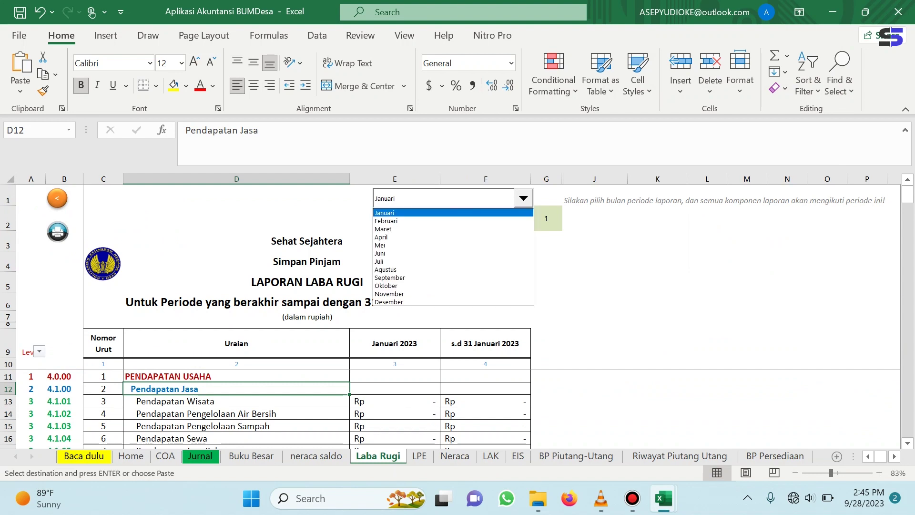
click(444, 221)
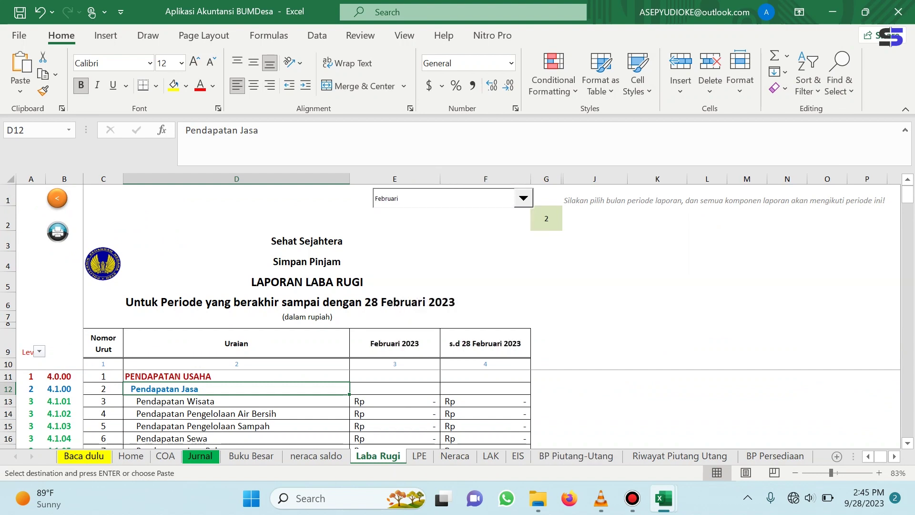
Check the neraca saldo, Laba Rugi and Neraca sheets after the ATK purchase entry.
click(316, 455)
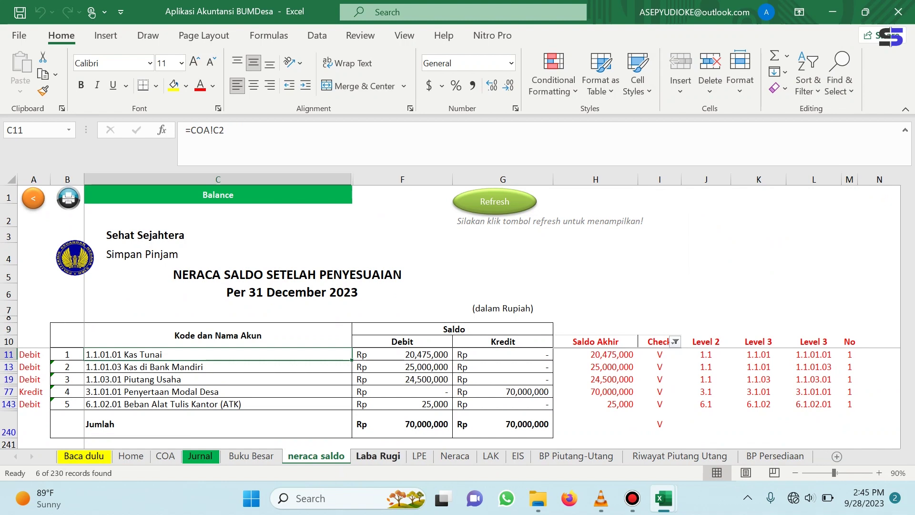
click(378, 455)
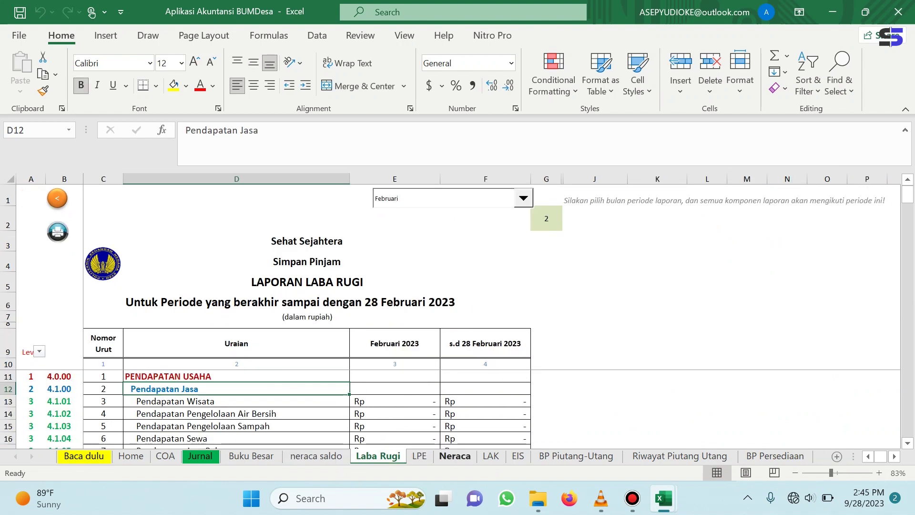
click(454, 456)
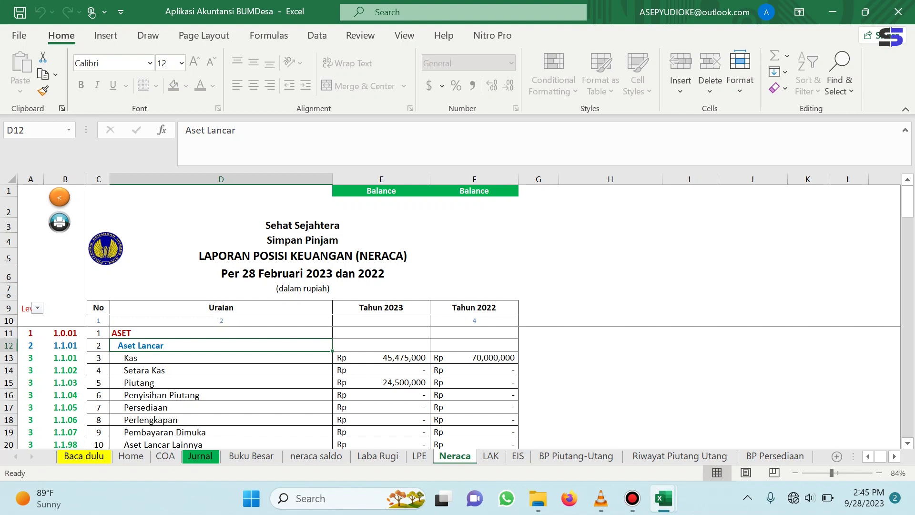
Review the remaining February 2023 transactions in the soal simpan pinjam workbook, and open the Jurnal sheet of the Aplikasi Akuntansi BUMDesa workbook.
mouse_move(663, 497)
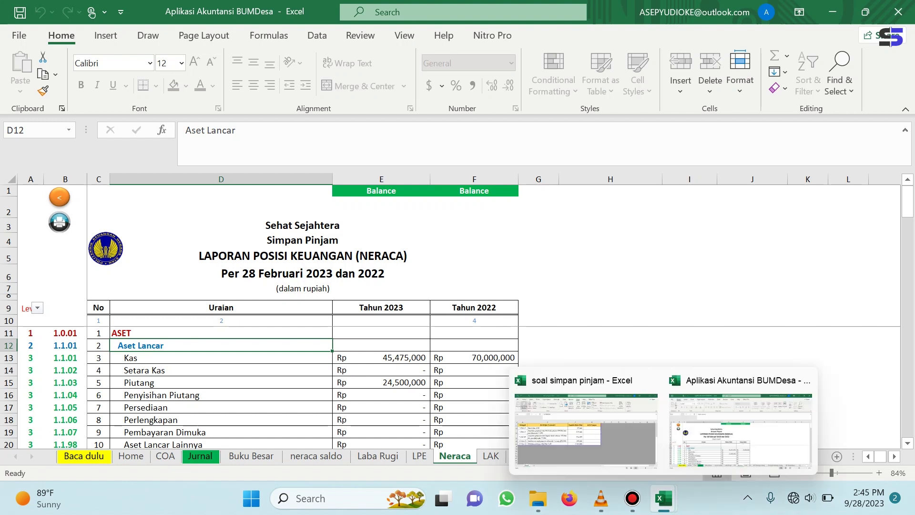
click(586, 443)
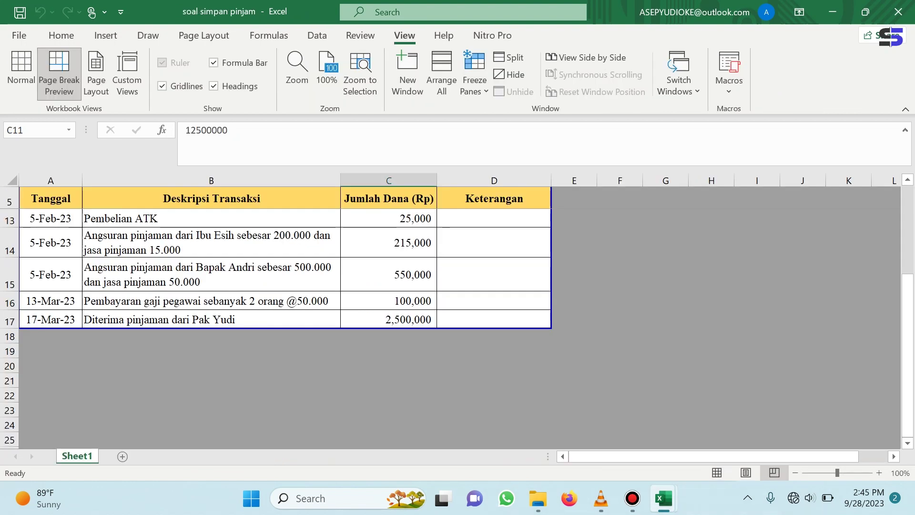
click(907, 443)
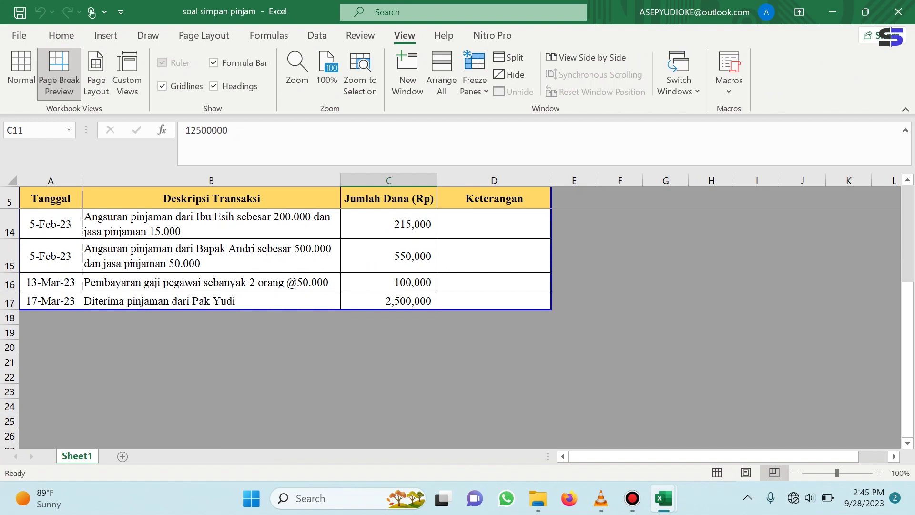
mouse_move(663, 498)
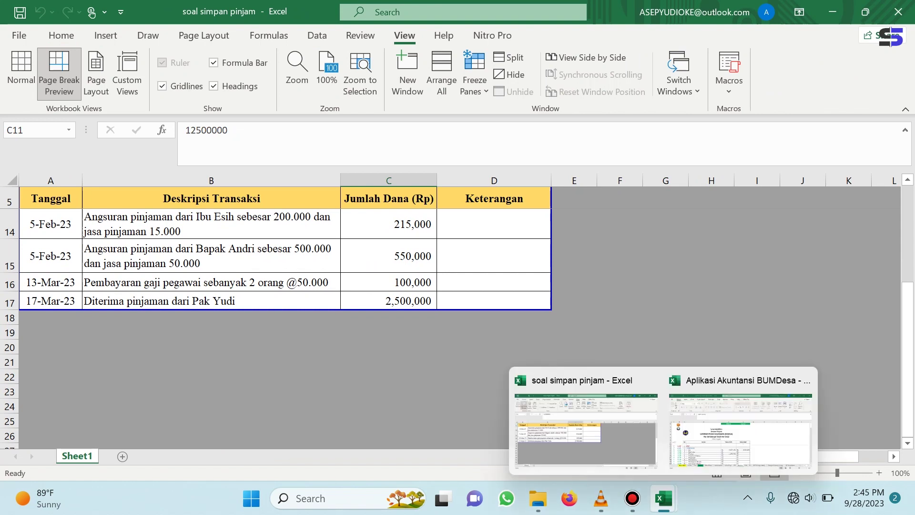
click(740, 422)
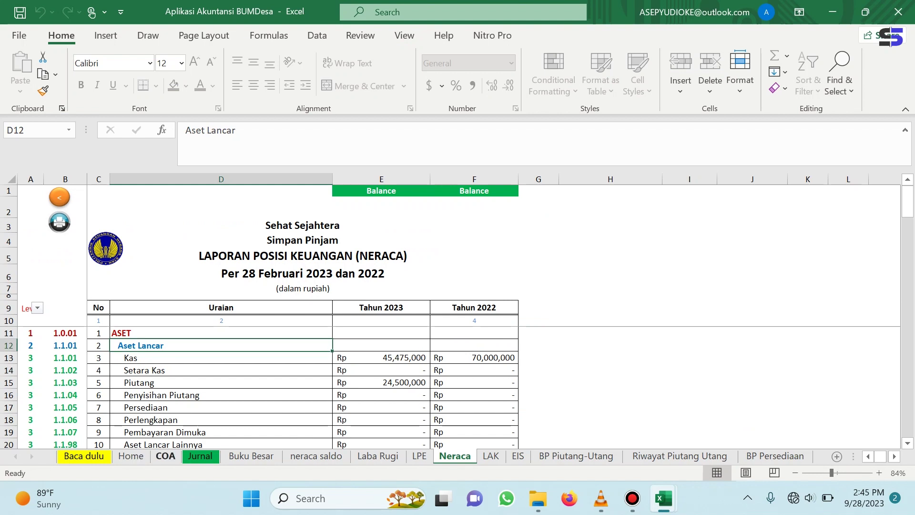
click(200, 456)
mouse_move(663, 498)
click(582, 422)
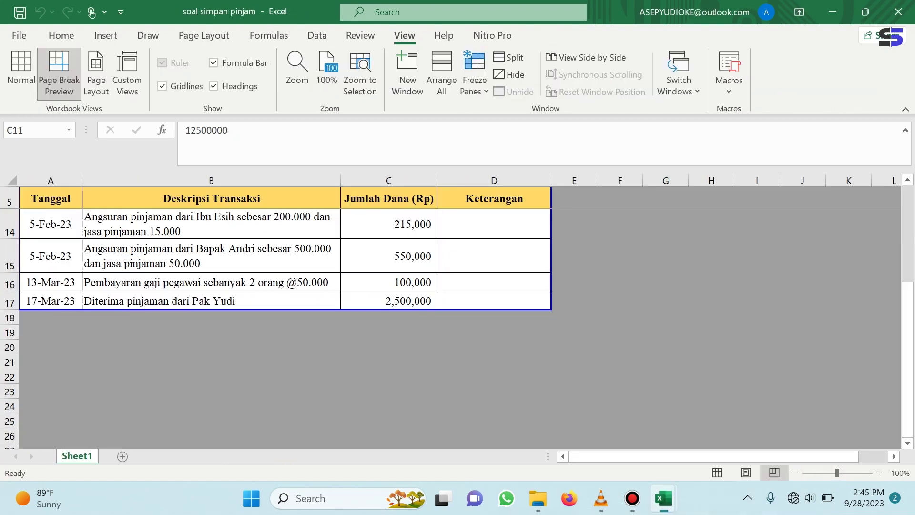
click(740, 431)
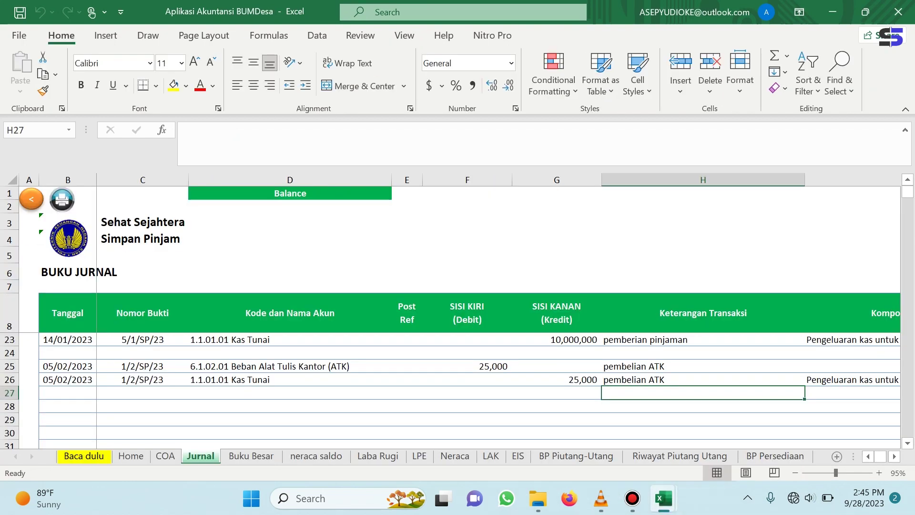
Copy the date 05/02/2023 from row 26 of the journal and paste it as values into the Tanggal cells B28 to B31.
right_click(76, 379)
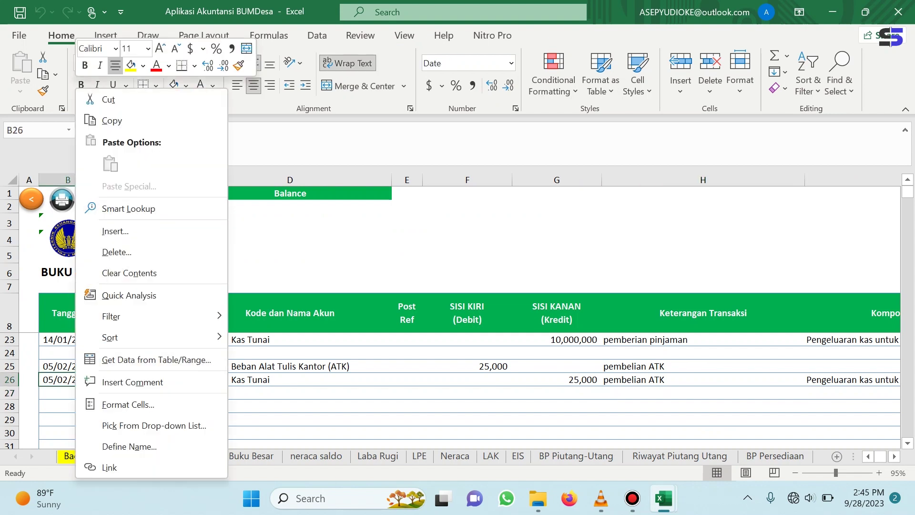
click(109, 119)
drag(67, 406, 67, 419)
right_click(72, 419)
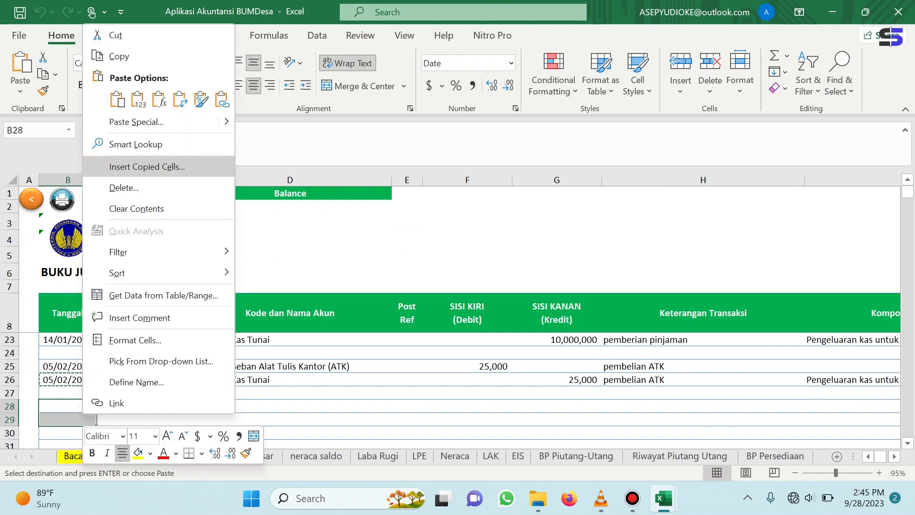
click(83, 94)
click(42, 434)
right_click(42, 434)
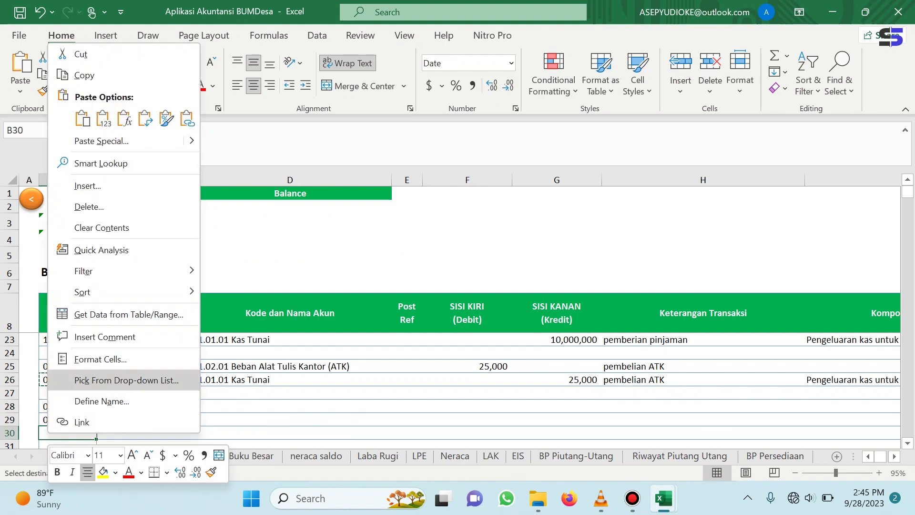
click(102, 118)
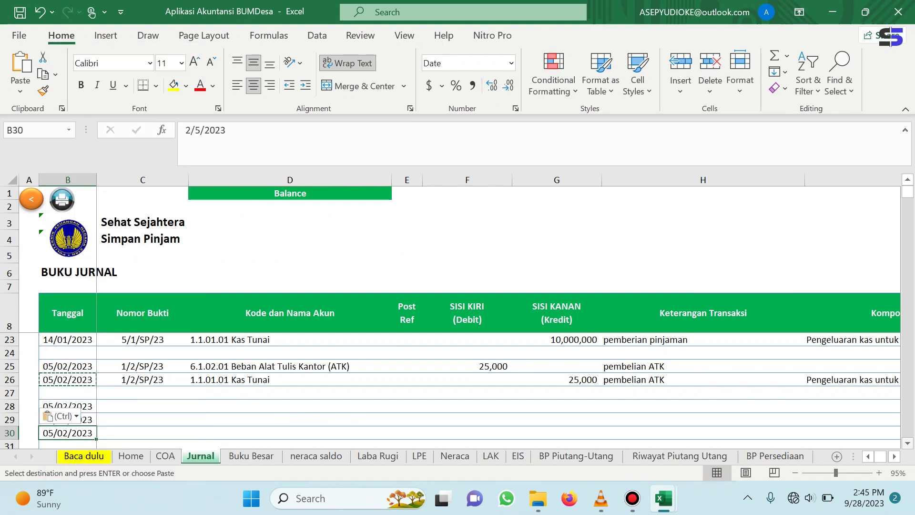
scroll(47, 409, down, 1)
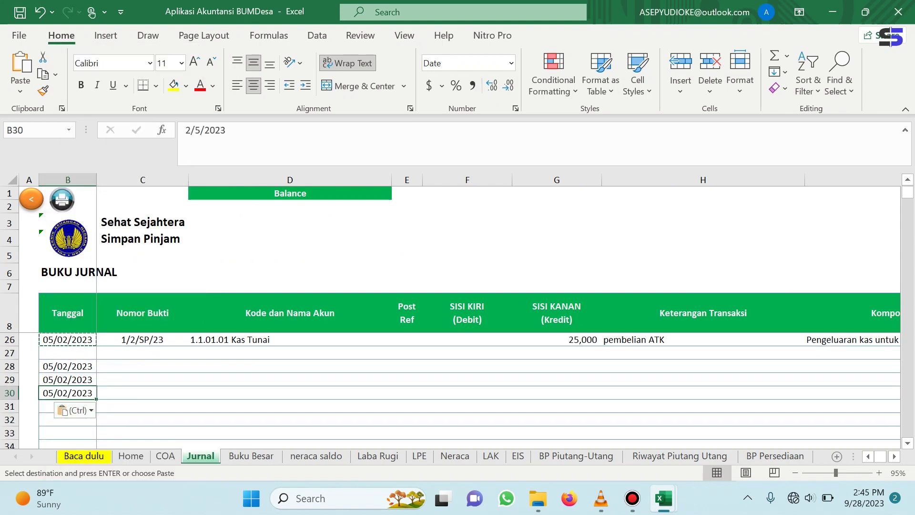
right_click(45, 409)
click(100, 90)
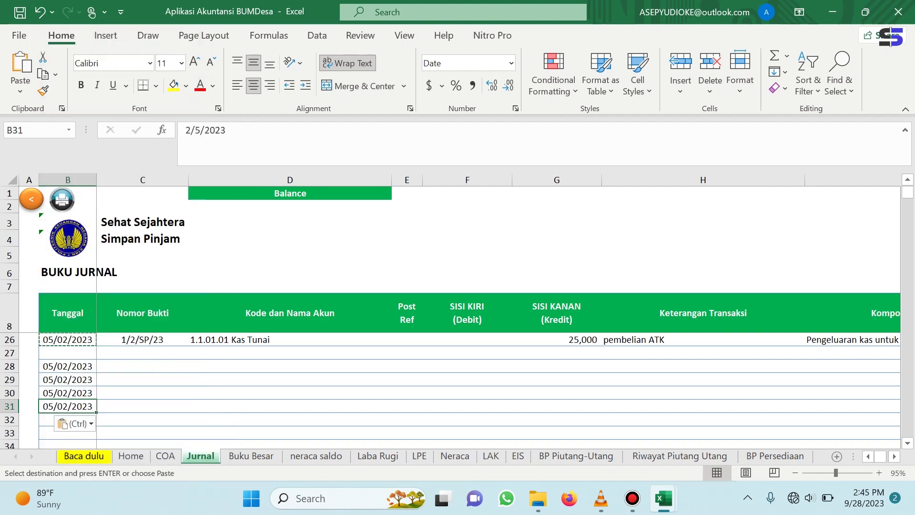
Enter the voucher number 2/2/SP/23 in cell C28 and fill it down through C31.
click(142, 366)
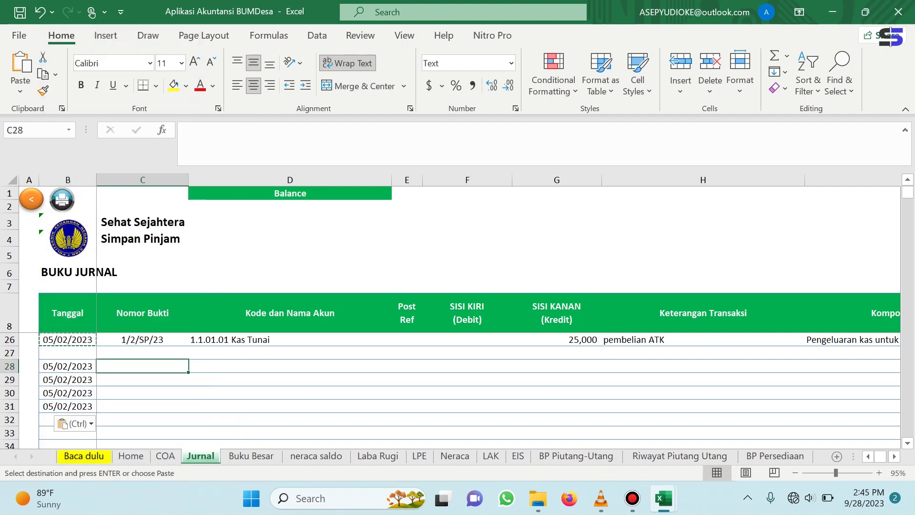
text(2/2)
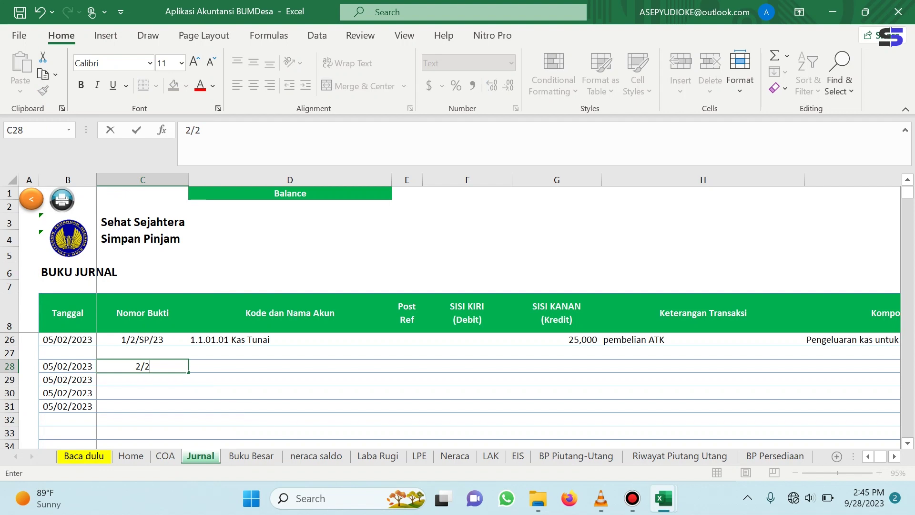
text(/SP/23)
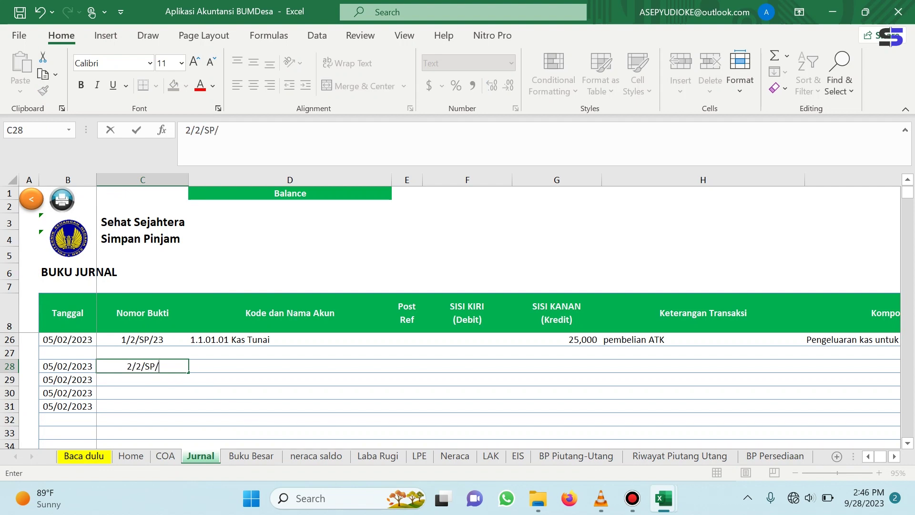
drag(188, 372, 188, 411)
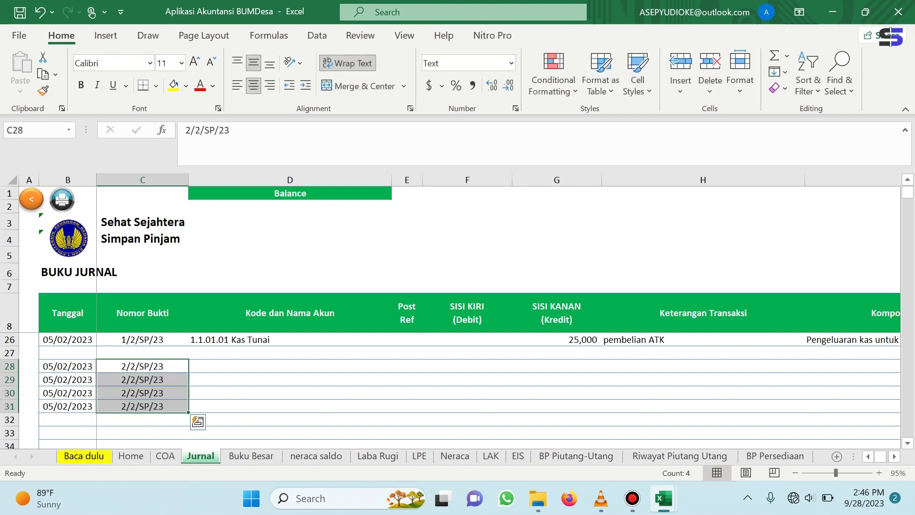
Check the loan instalment in the soal simpan pinjam workbook, and set the account in journal cell D28 to 1.1.01.01 Kas Tunai.
click(289, 366)
mouse_move(663, 497)
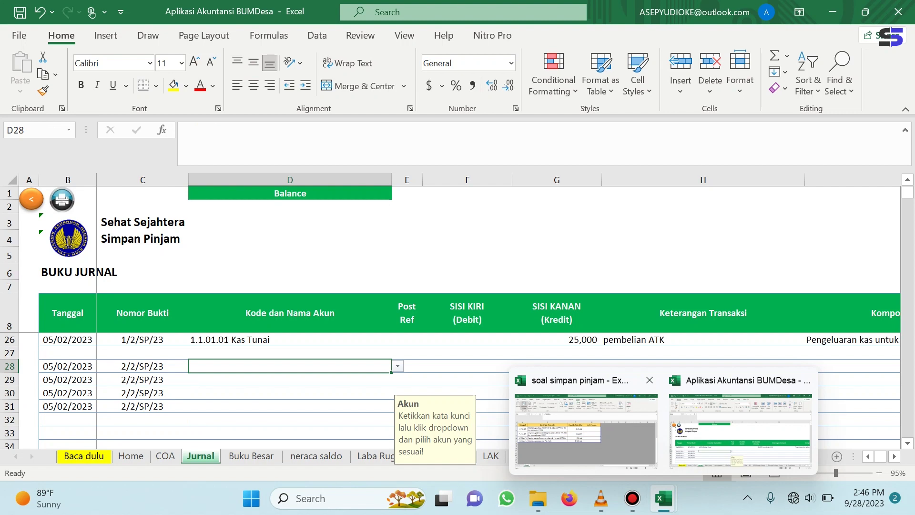
click(587, 422)
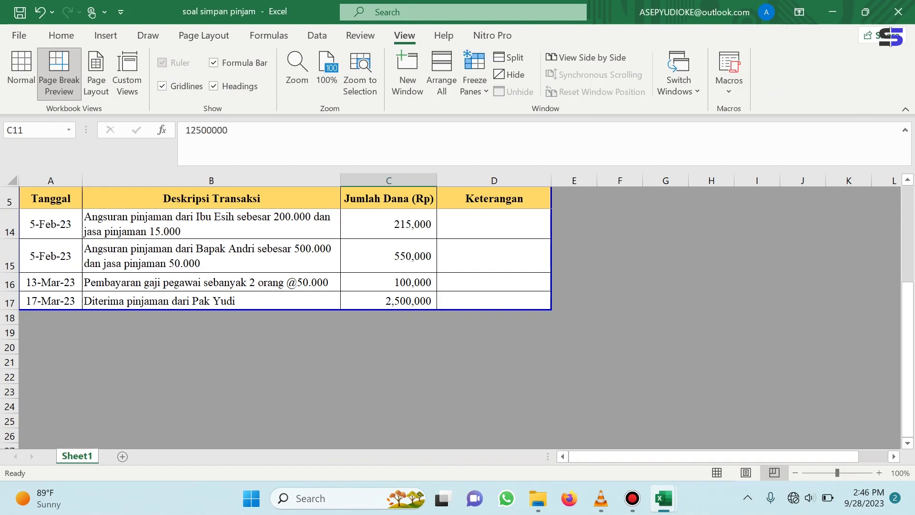
mouse_move(663, 498)
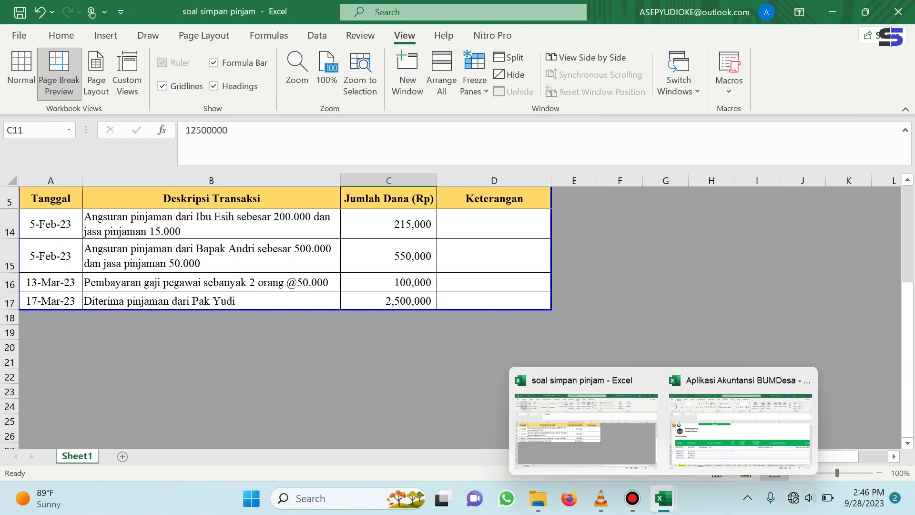
click(786, 412)
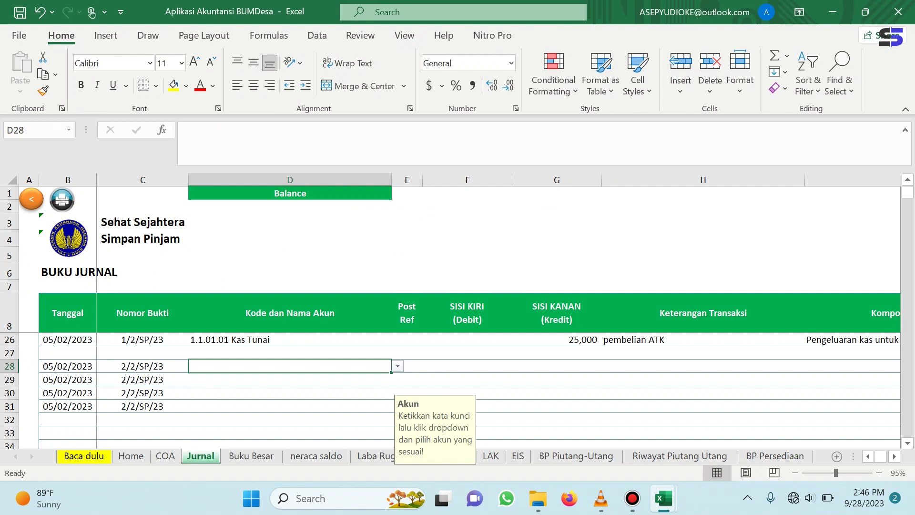
text(kas)
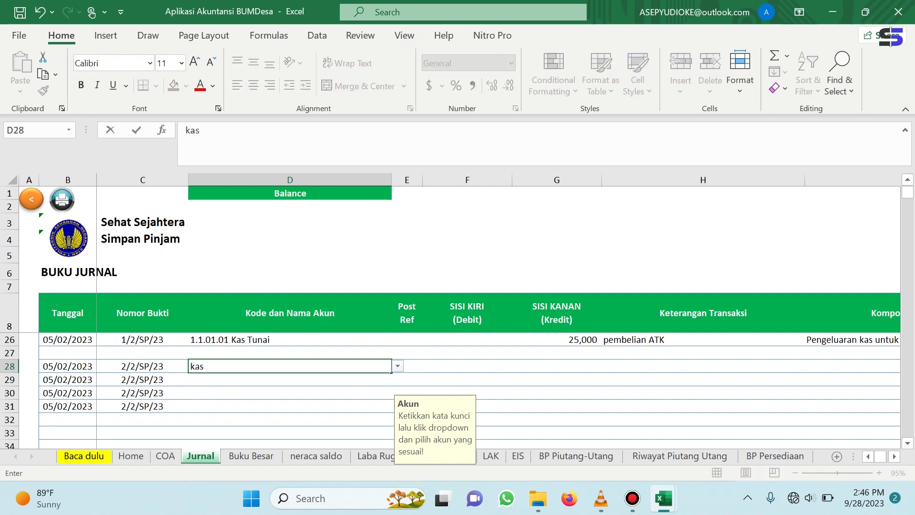
click(397, 366)
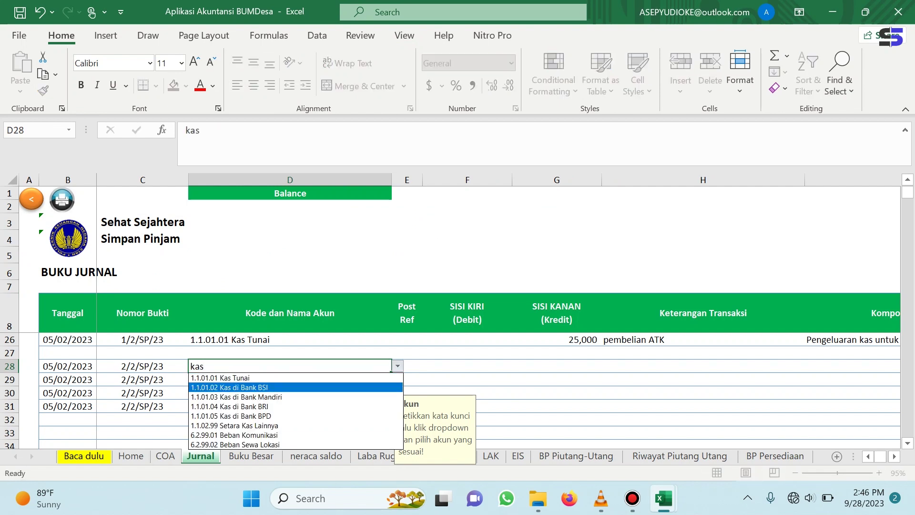
click(210, 376)
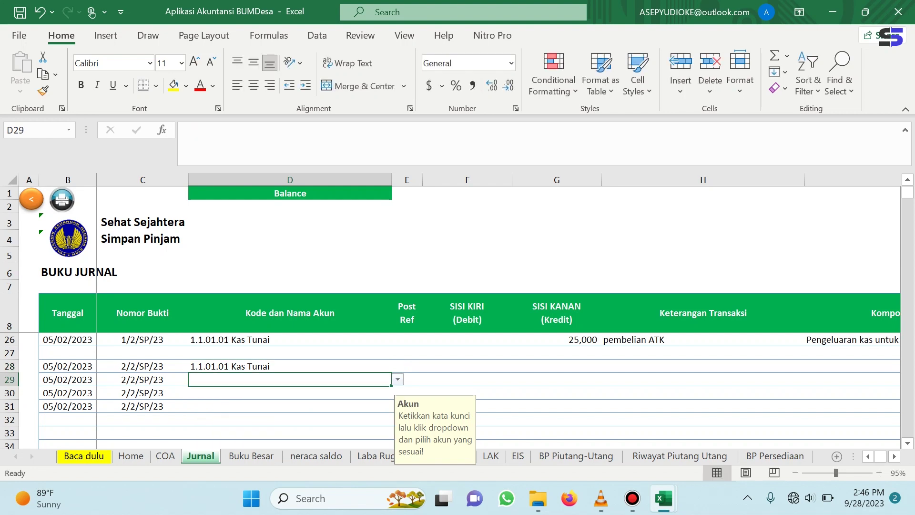
Set the account in journal cell D29 to 1.1.03.01 Piutang Usaha using the keyword piutang.
text(piutang)
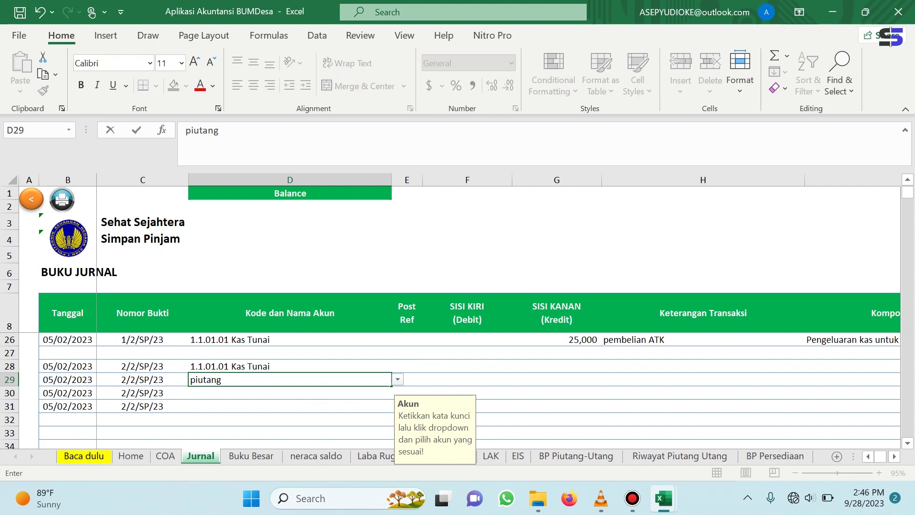
key(alt+Down)
key(Return)
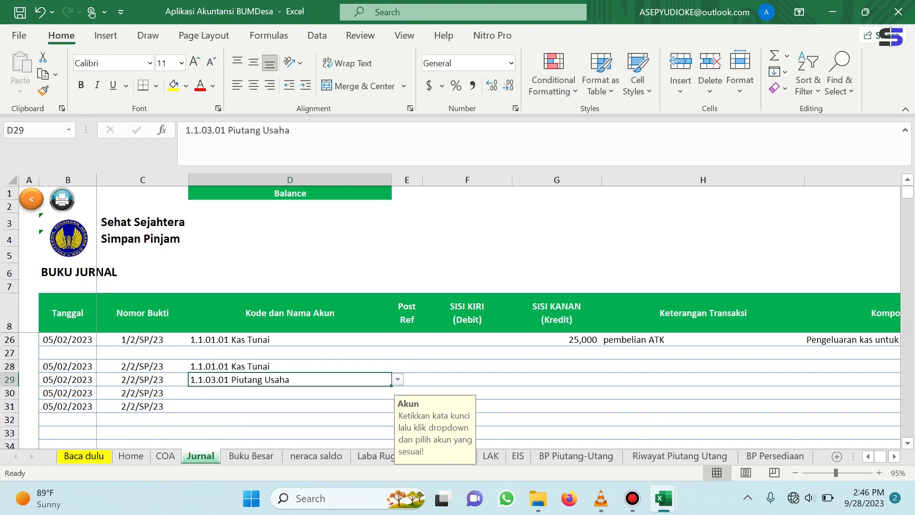
Enter a debit of 200000 for Kas Tunai in F28 and a credit of 200000 for Piutang Usaha in G29.
click(467, 366)
text(200000)
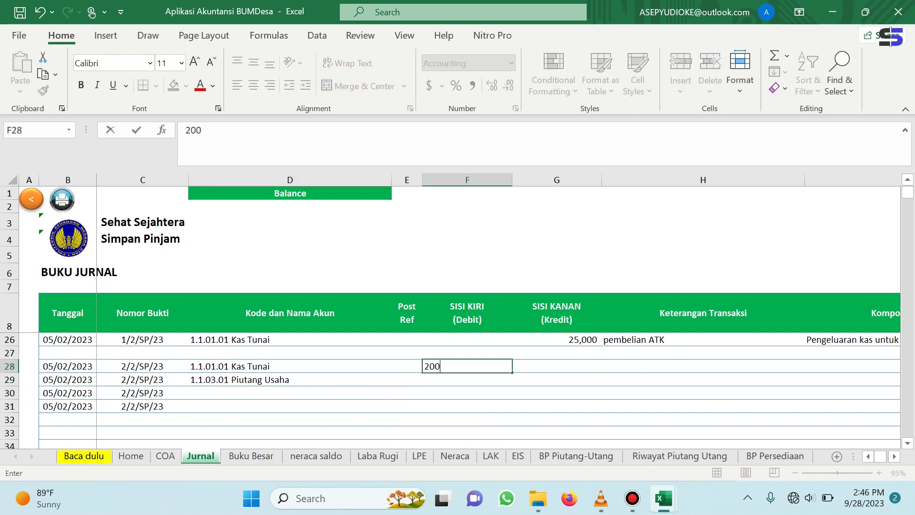
key(Return)
key(Right)
text(200000)
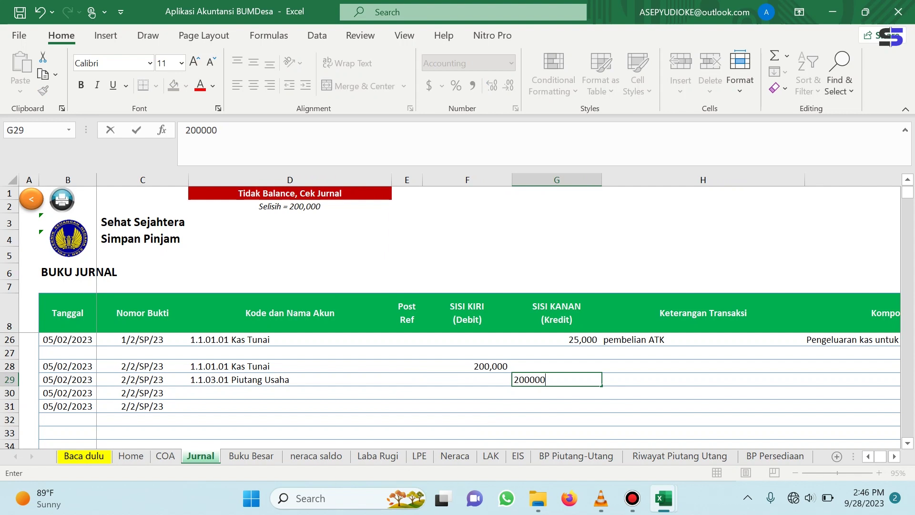
Enter "pembayaran hutang" as the transaction description of the Piutang Usaha line in H29.
key(Tab)
text(pembayara n hutang)
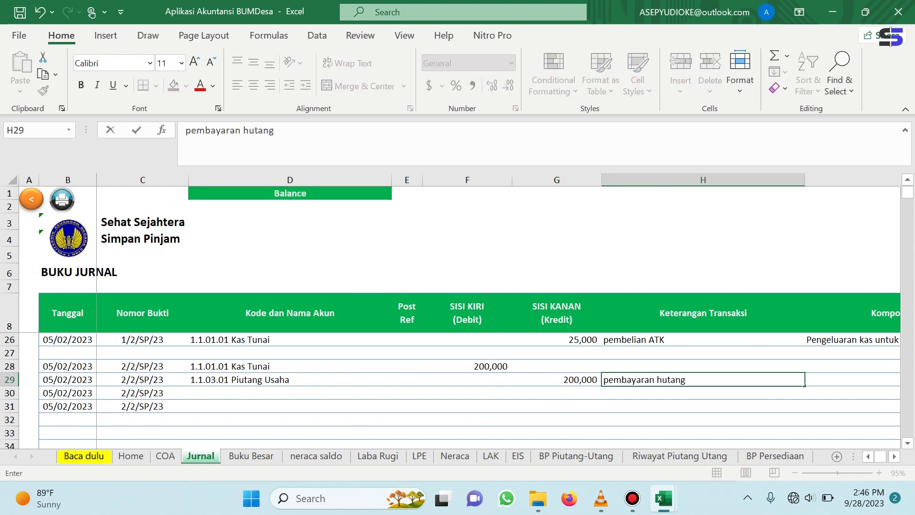
click(491, 366)
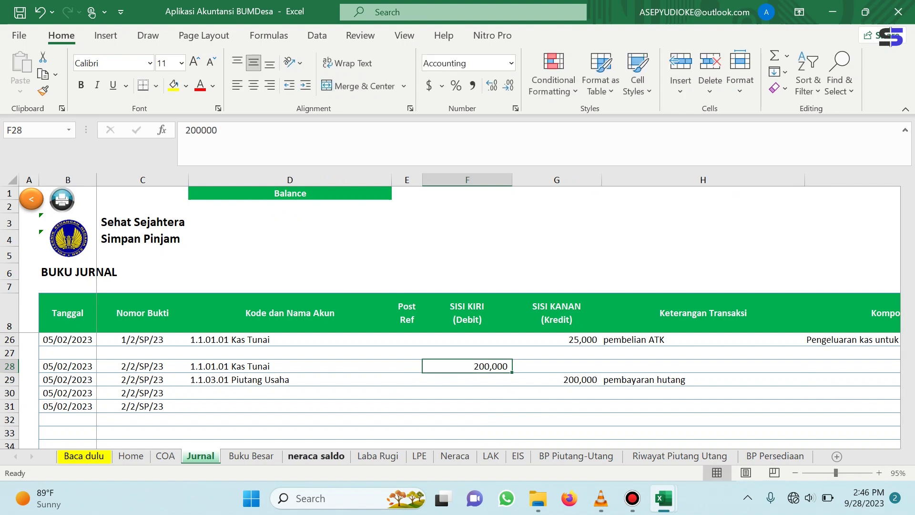
Check the adjusted trial balance and the ending cash balance with its difference in the LAK cash flow report.
click(316, 456)
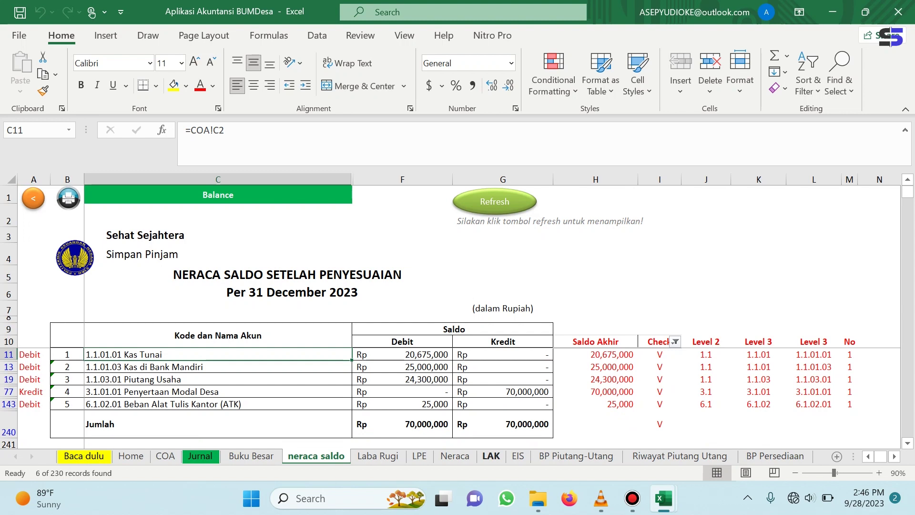
click(491, 456)
scroll(265, 381, down, 9)
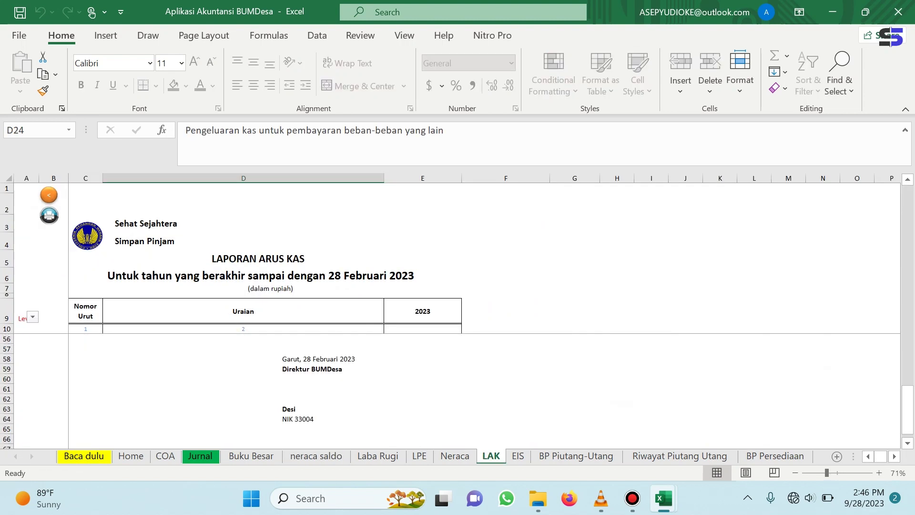
scroll(265, 381, up, 3)
scroll(265, 381, down, 1)
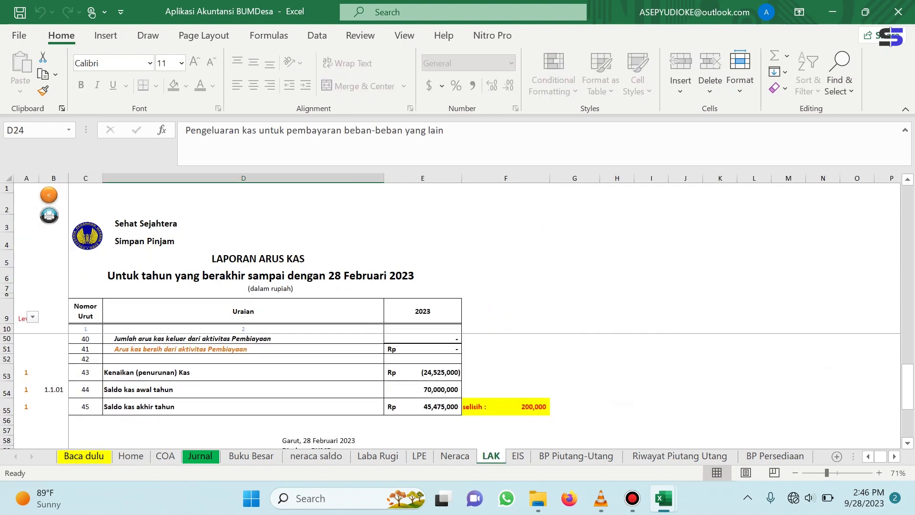
Copy the "Penerimaan kas dari penjualan jasa" component from the LAK report and paste it as values into journal cell I28.
scroll(265, 382, up, 13)
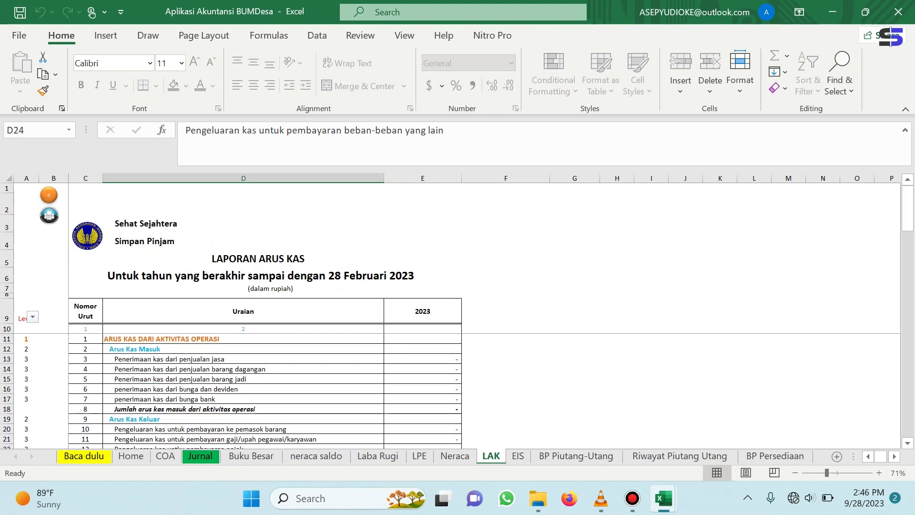
right_click(231, 358)
click(260, 120)
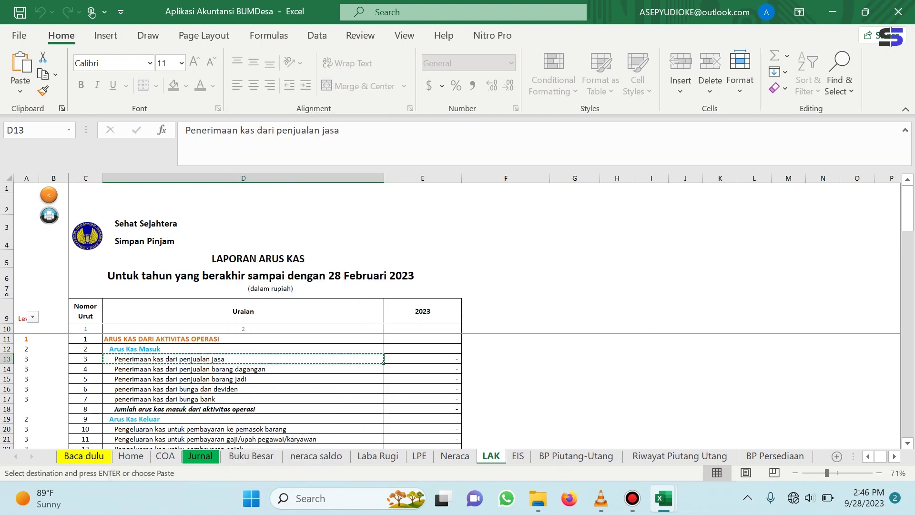
click(200, 456)
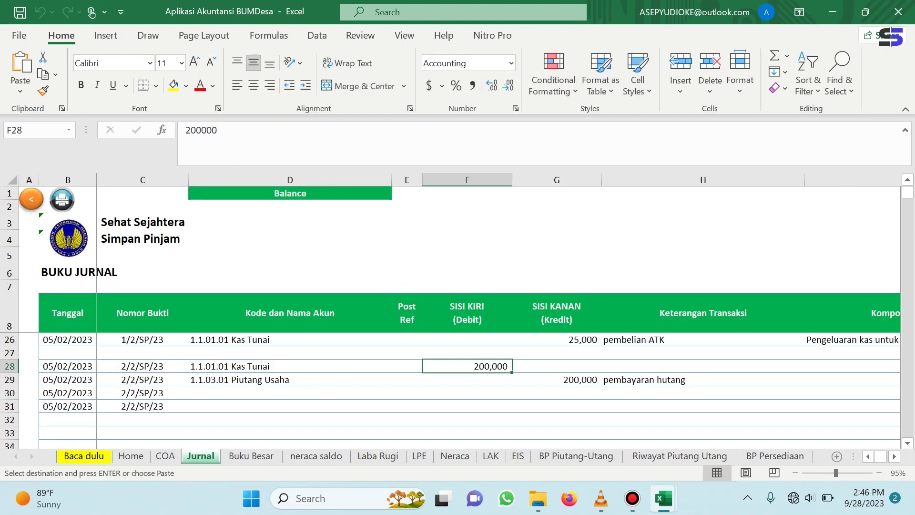
right_click(809, 366)
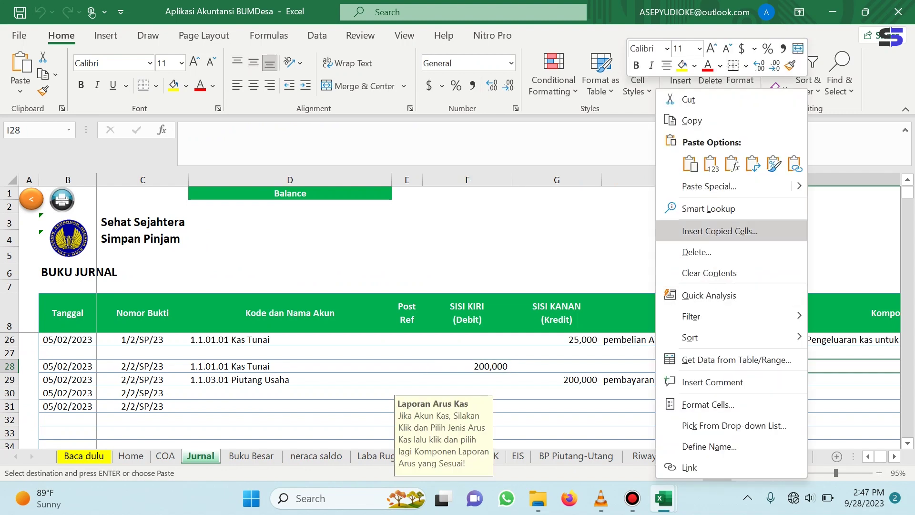
click(710, 163)
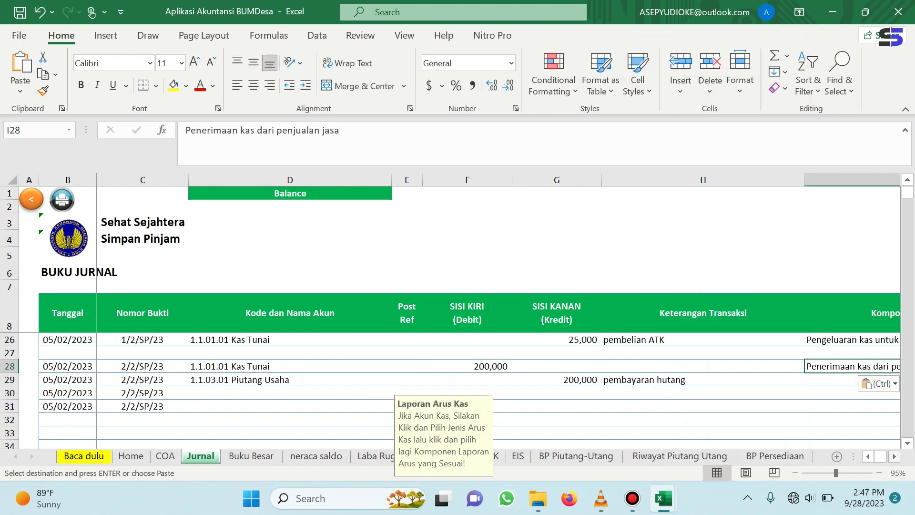
Set the Buku Pembantu entry in journal cell J29 to Piutang_Usaha and pick the first borrower listed under it.
scroll(498, 282, right, 3)
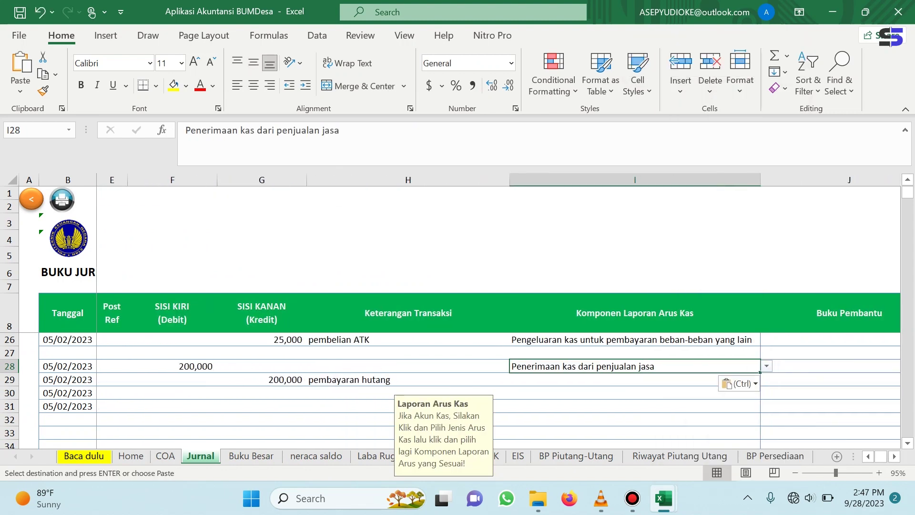
click(830, 380)
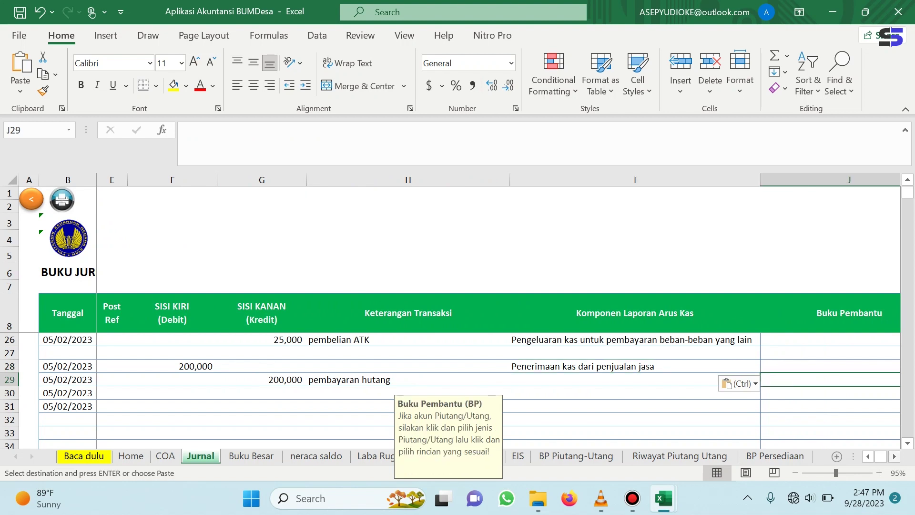
click(894, 456)
click(894, 456)
click(824, 379)
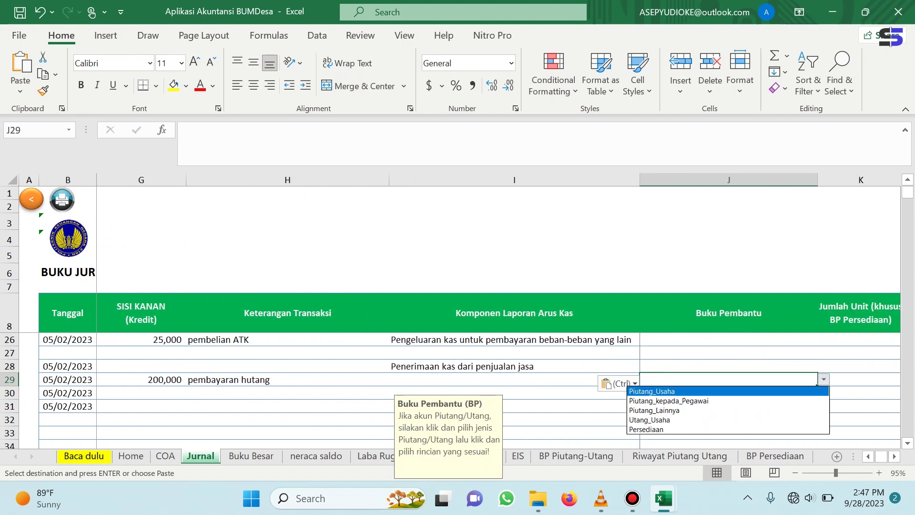
key(Return)
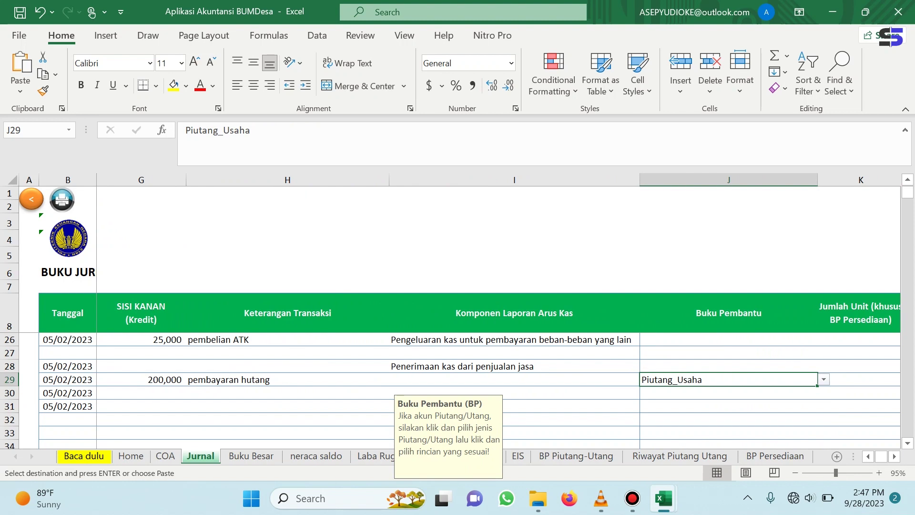
key(alt+Down)
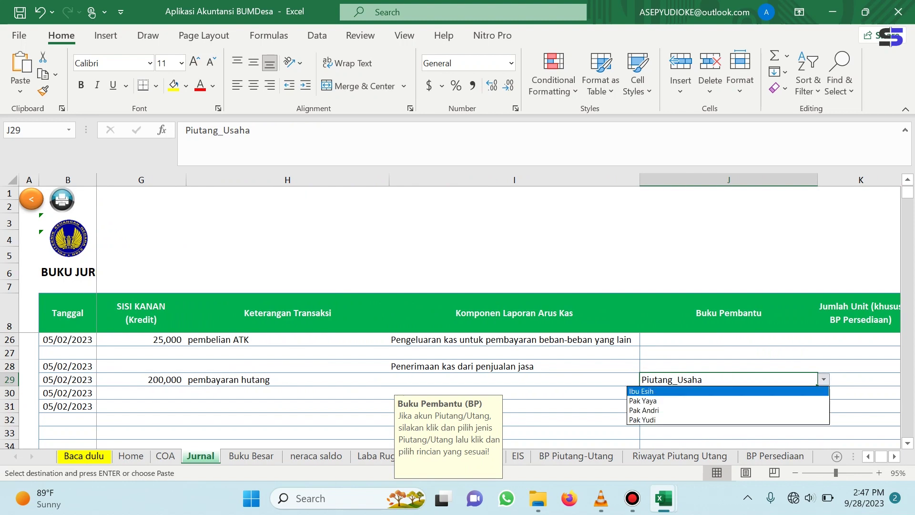
key(Return)
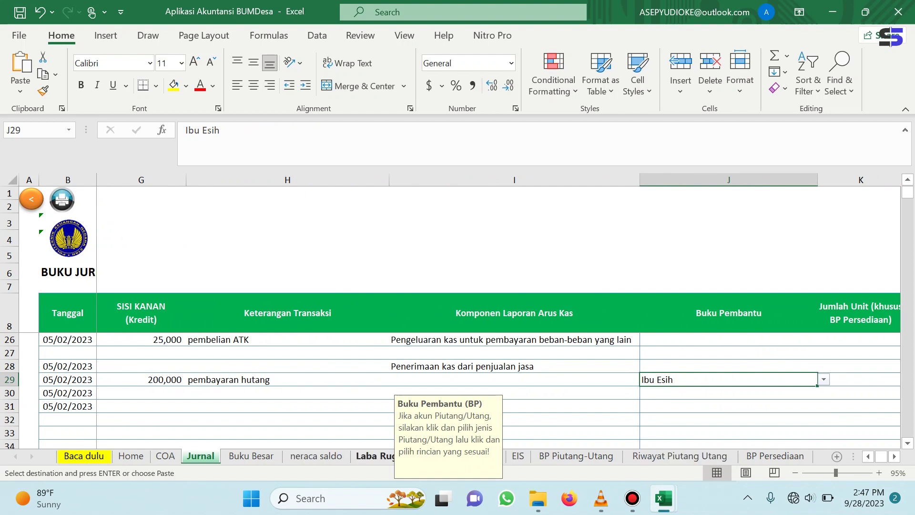
Check the trial balance and the ending cash rows of the LAK report against the completed receivable entry.
click(315, 455)
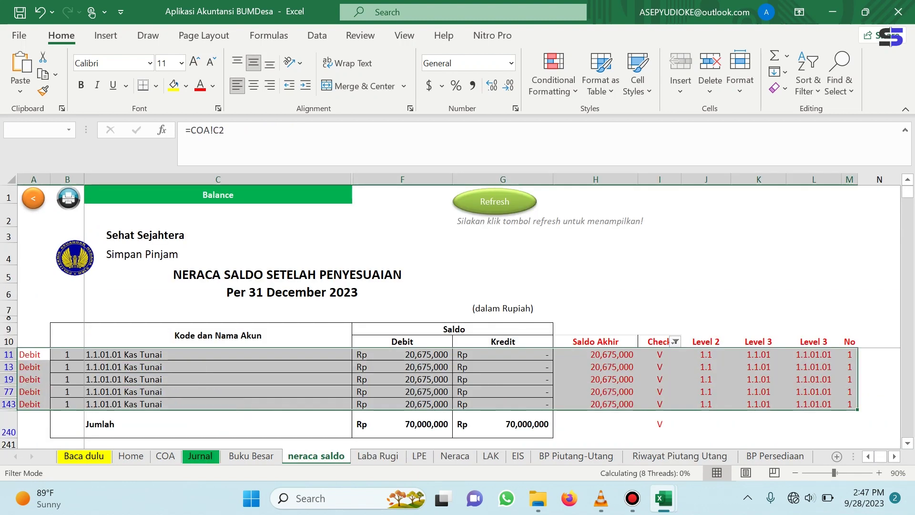
click(491, 456)
scroll(457, 391, down, 14)
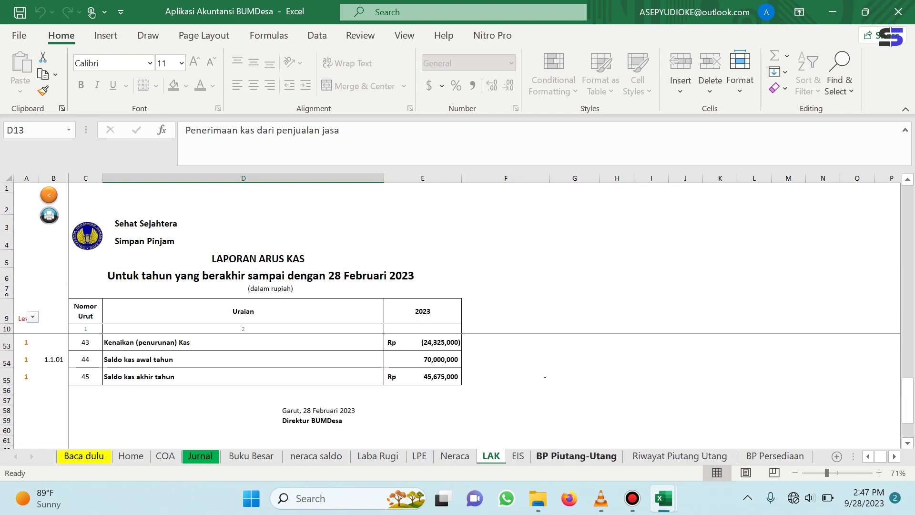
Refresh the pivot table of the borrower's receivable history on the Riwayat Piutang Utang sheet.
click(680, 456)
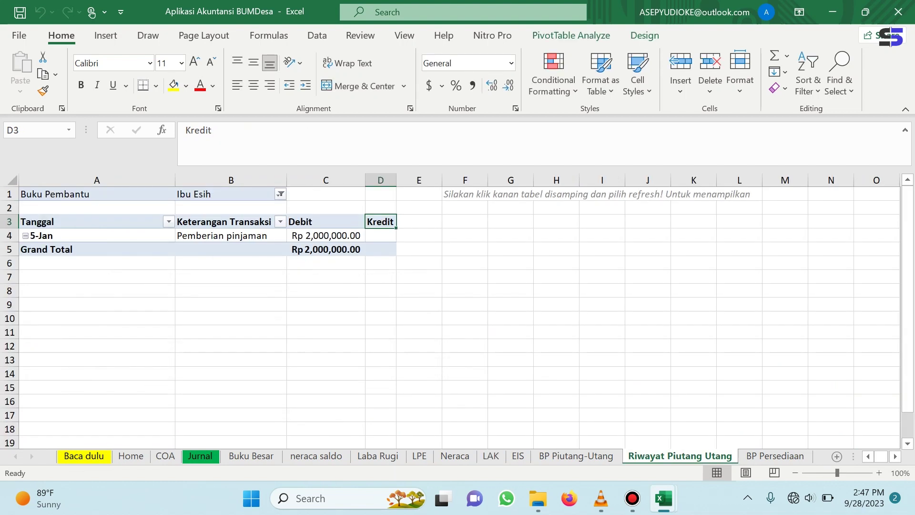
right_click(378, 220)
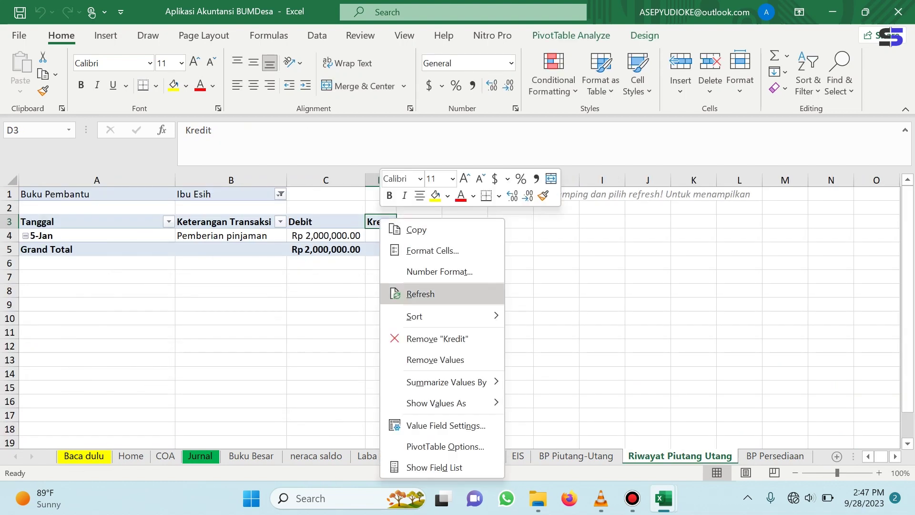
click(420, 294)
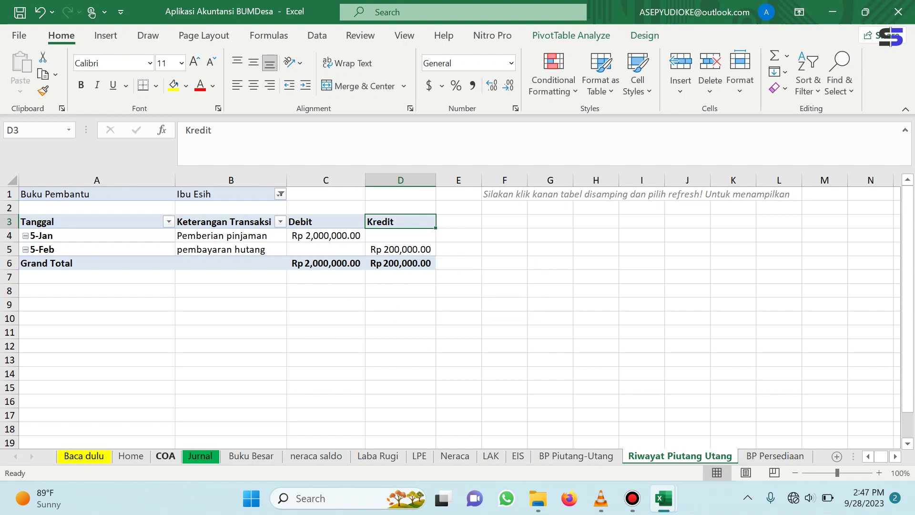
Check the loan service fee of the 5 February instalment in the soal simpan pinjam workbook and return to the journal.
click(201, 455)
click(663, 498)
click(580, 429)
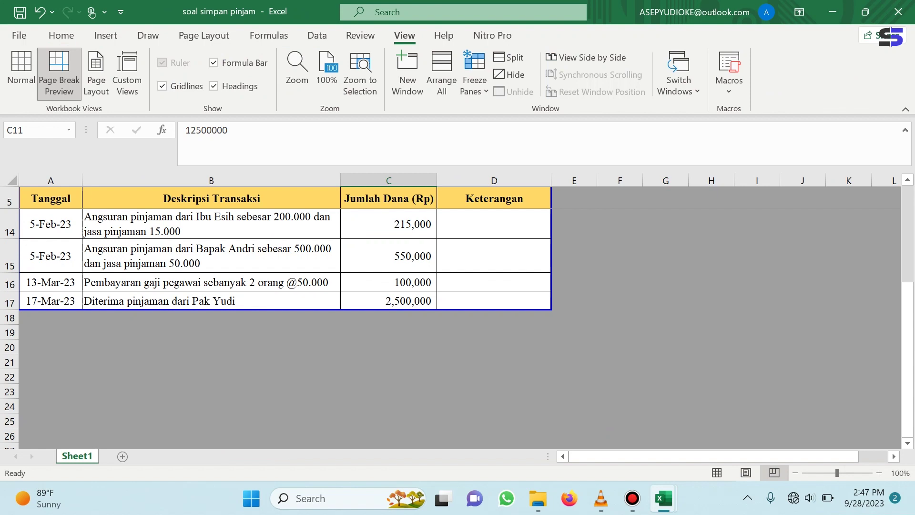
mouse_move(663, 498)
click(736, 427)
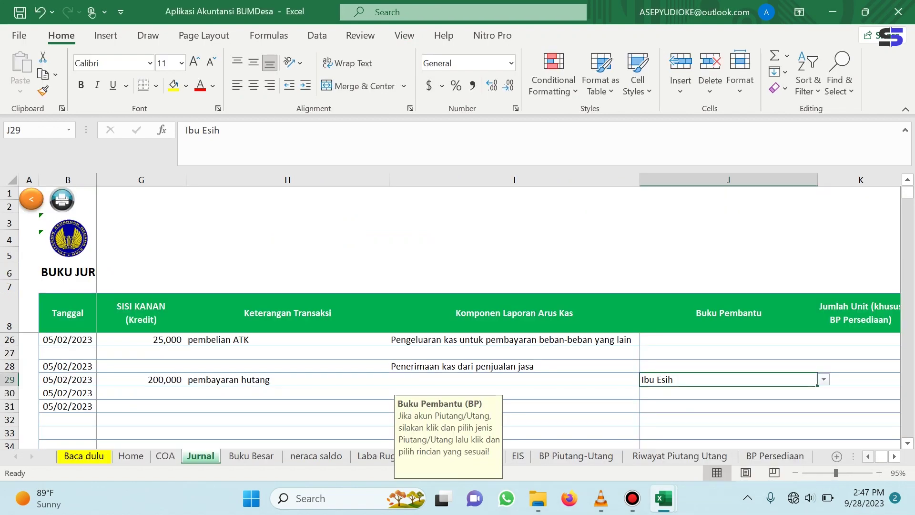
Set the account in journal cell D30 to 1.1.01.01 Kas Tunai using the keyword kas.
click(868, 456)
click(868, 456)
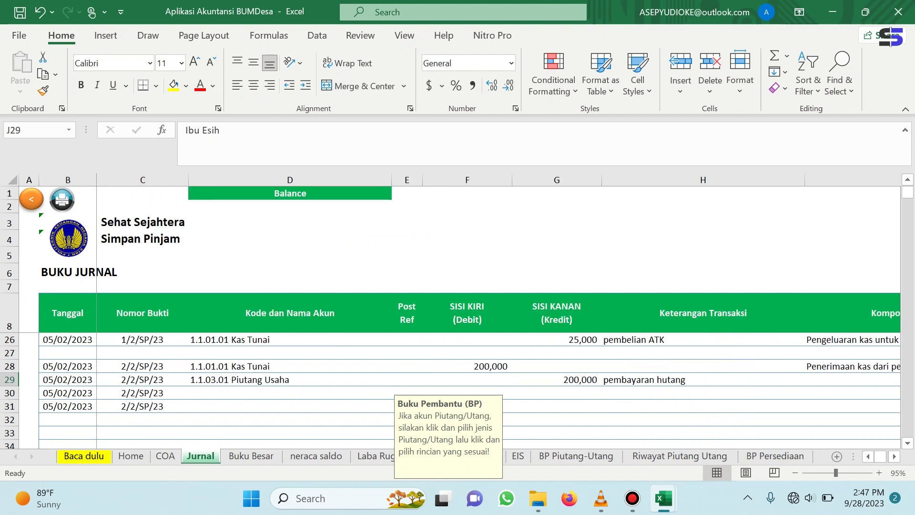
click(289, 392)
text(kas)
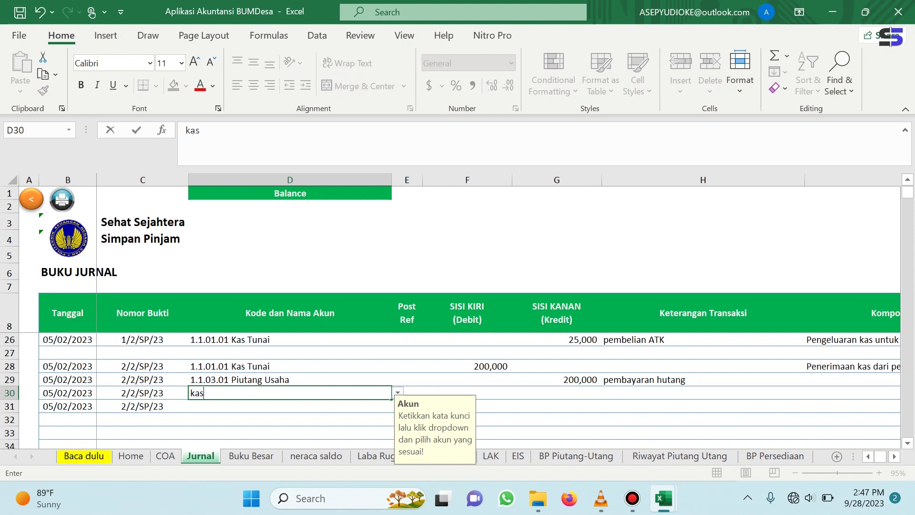
click(398, 392)
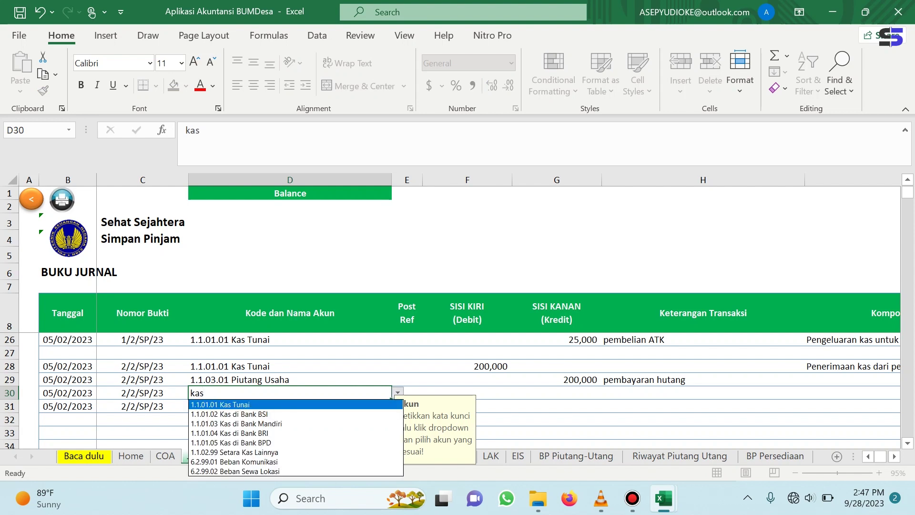
key(Return)
Set the account in journal cell D31 to 4.1.08.01 Pendapatan Simpan Pinjam using the keyword pendapatan.
key(Down)
text(pendapatan)
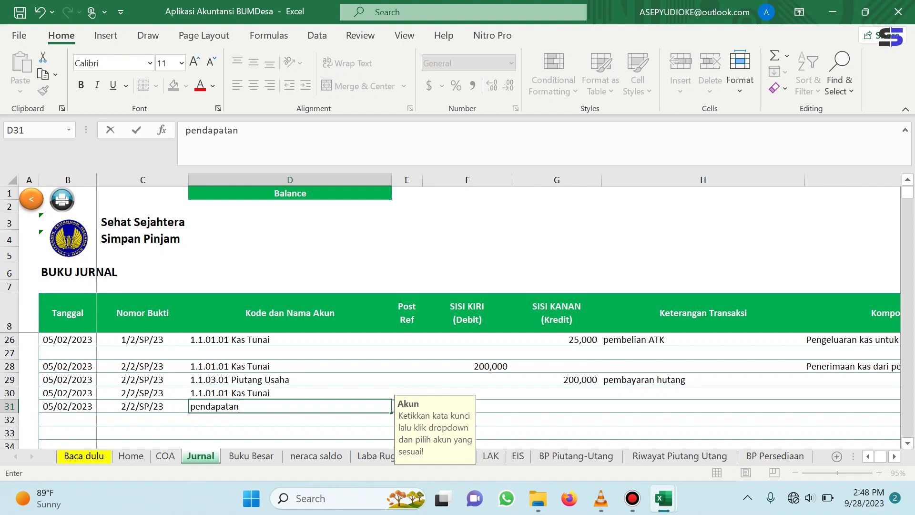
key(alt+Down)
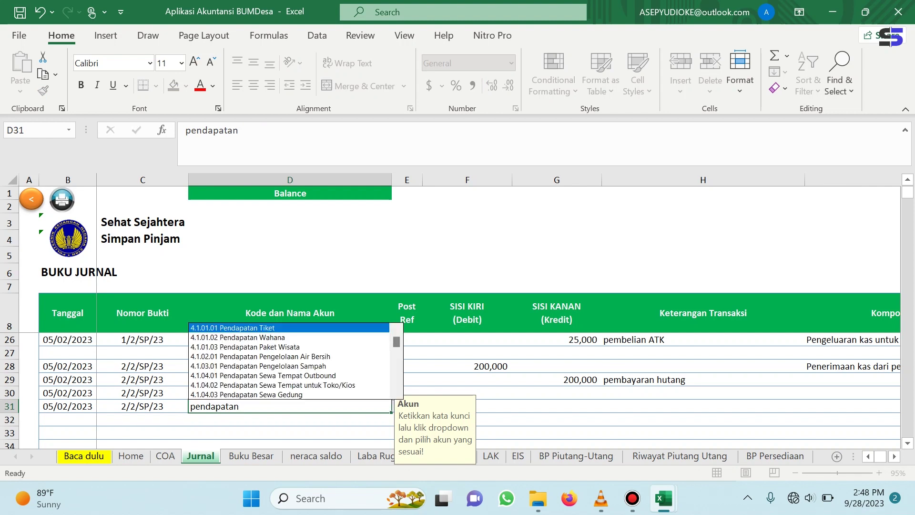
key(Down)
key(Down)
key(Down)
key(Down)
key(Down)
key(Down)
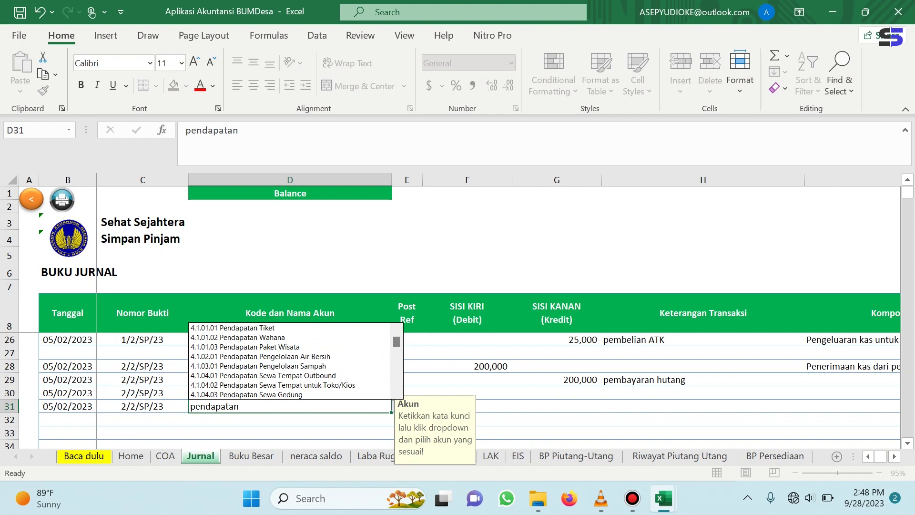
scroll(289, 361, down, 7)
scroll(289, 360, down, 5)
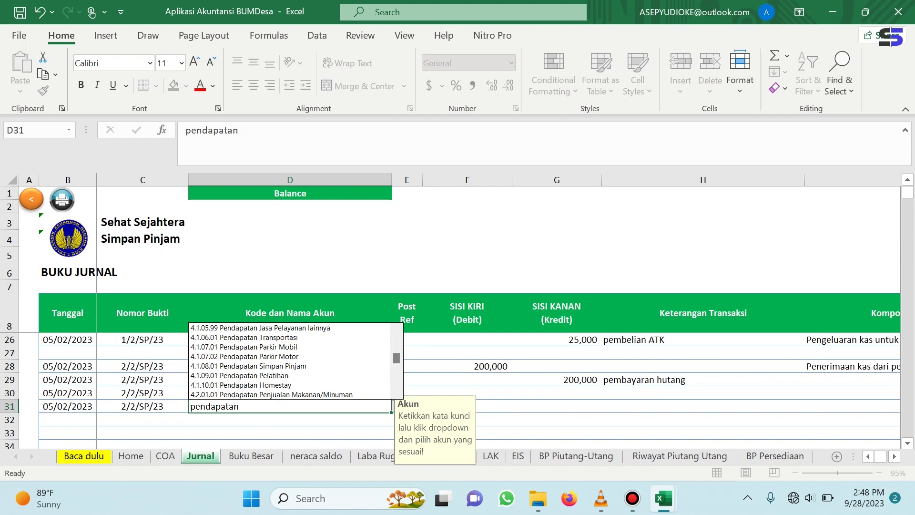
click(290, 365)
Enter a debit of 15000 for Kas Tunai in F30 and a credit of 15000 for Pendapatan Simpan Pinjam in G31.
click(466, 392)
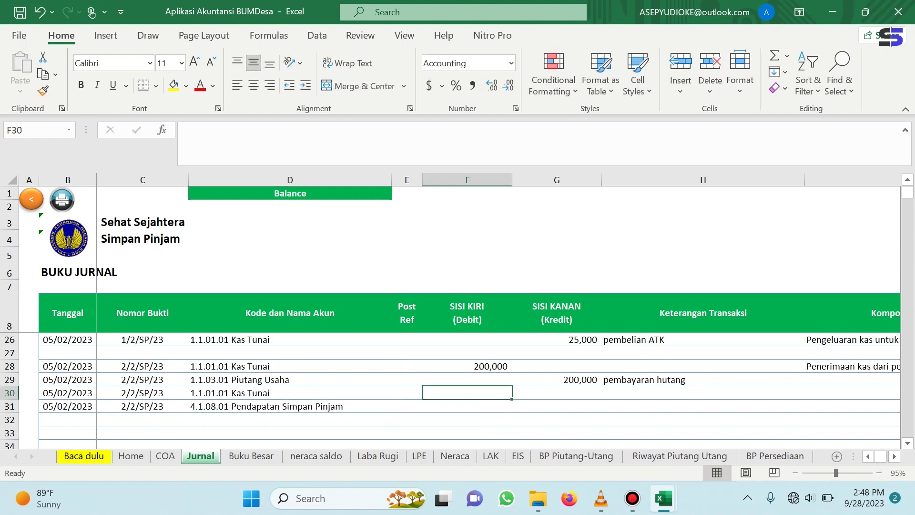
text(15000)
click(556, 406)
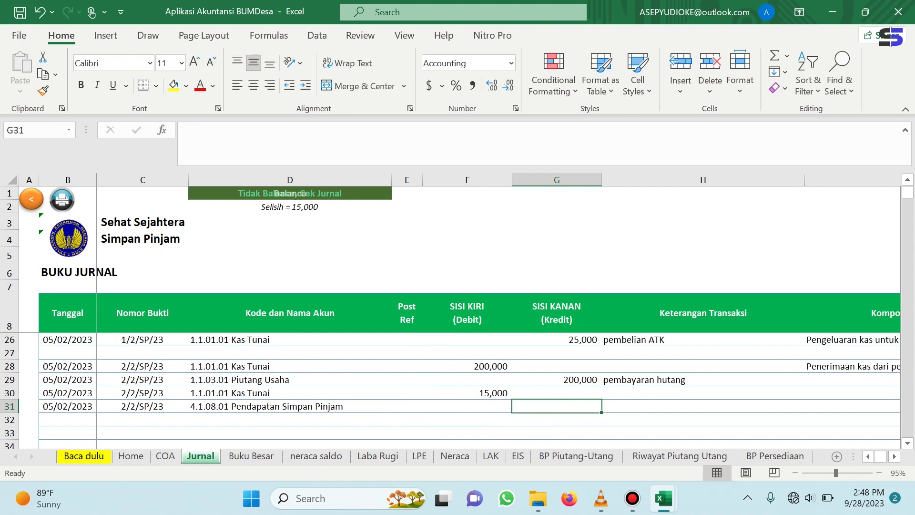
text(15,000)
key(Tab)
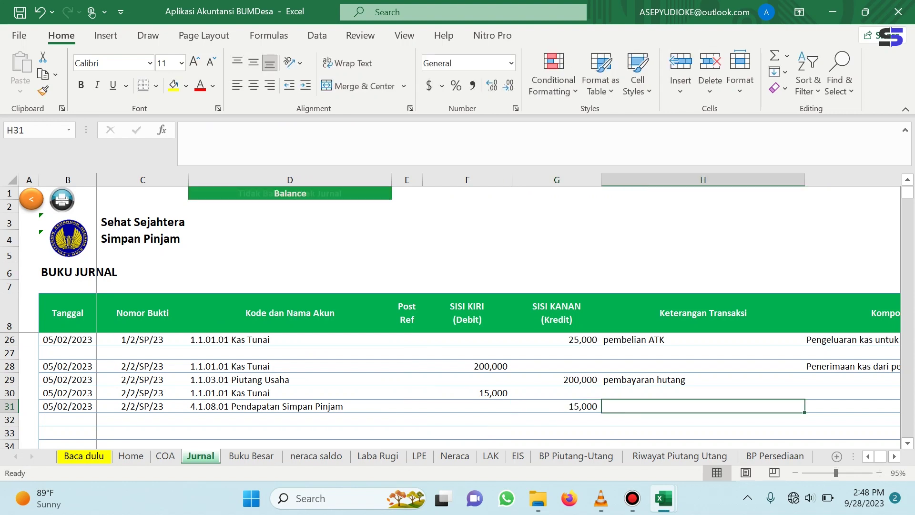
Copy the description "pembayaran hutang" from H29 to the Kas Tunai line in H28.
key(Up)
key(Up)
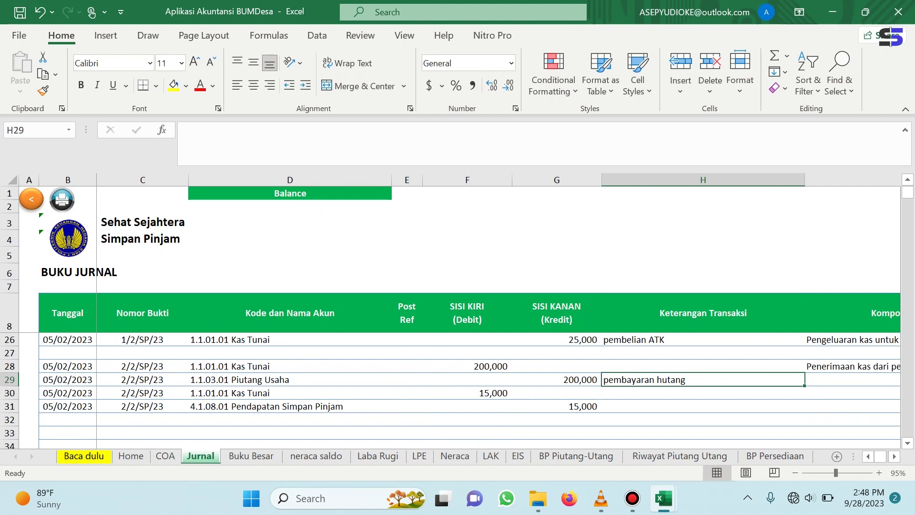
key(ctrl+c)
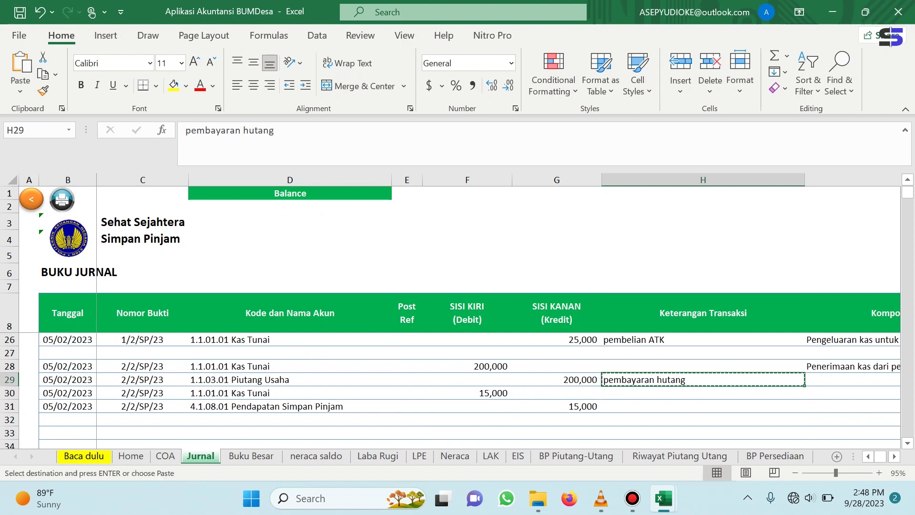
key(Up)
key(shift+F10)
key(Escape)
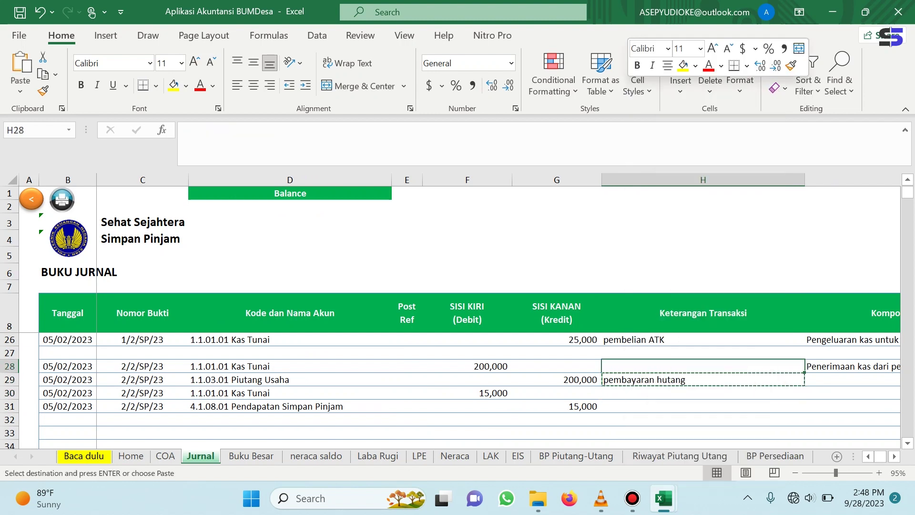
key(ctrl+v)
Enter the description "pendapatan jasa pinjaman" for the Kas Tunai line in H30 and fill it down to H31.
key(Down)
key(Down)
text(pe)
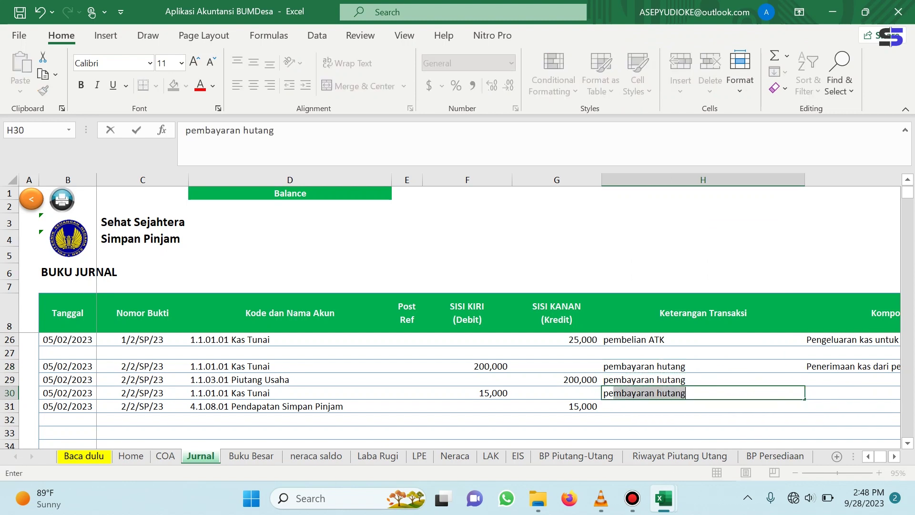
text(ndapatan j)
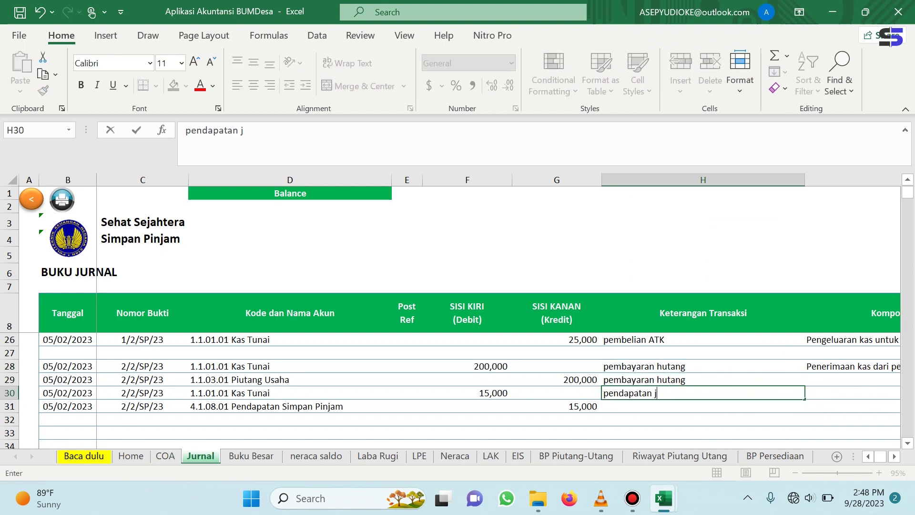
text(asa pinjaman)
key(ctrl+Return)
key(shift+Down)
key(ctrl+d)
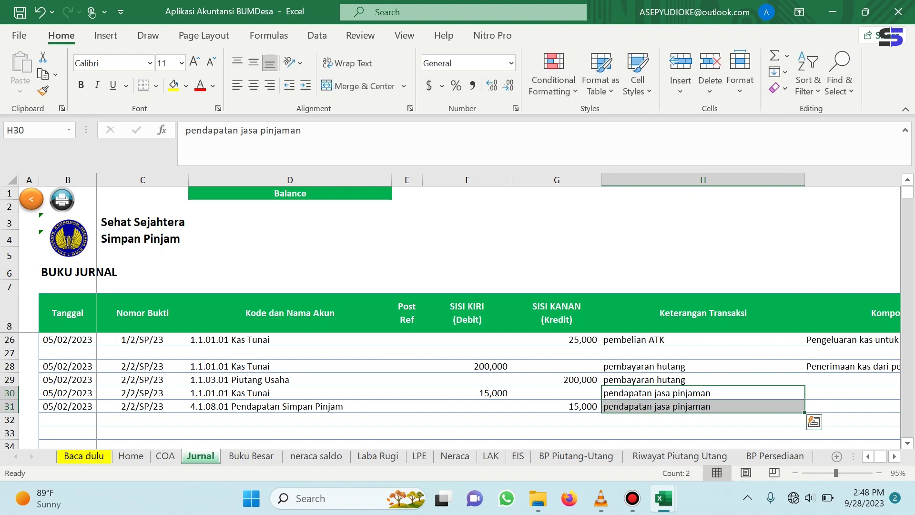
Copy the category "Penerimaan kas dari penjualan jasa" from LAK cell D13 and paste it as a value into Jurnal cell I30.
click(362, 393)
click(491, 455)
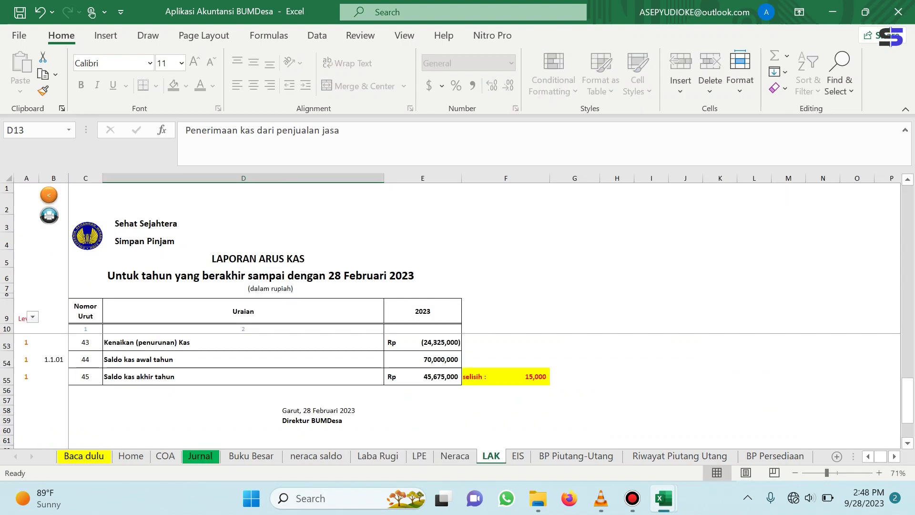
scroll(265, 391, up, 14)
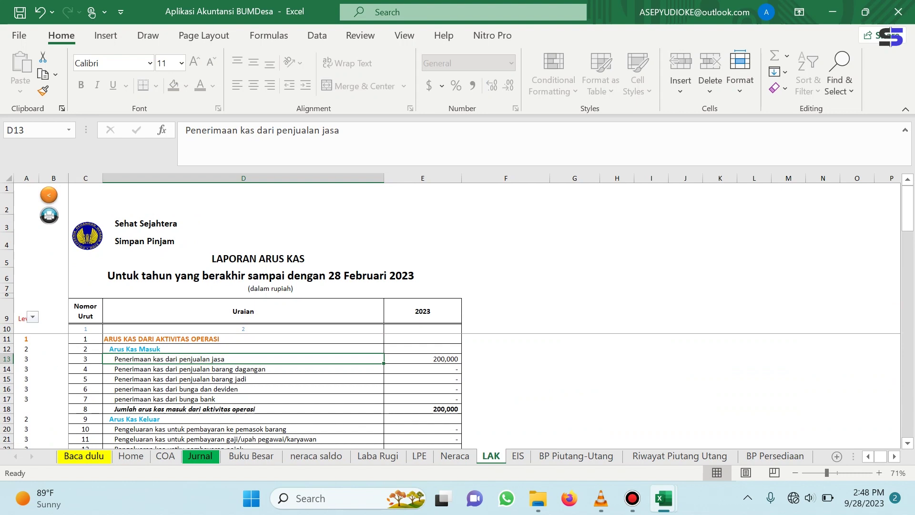
right_click(261, 359)
click(286, 121)
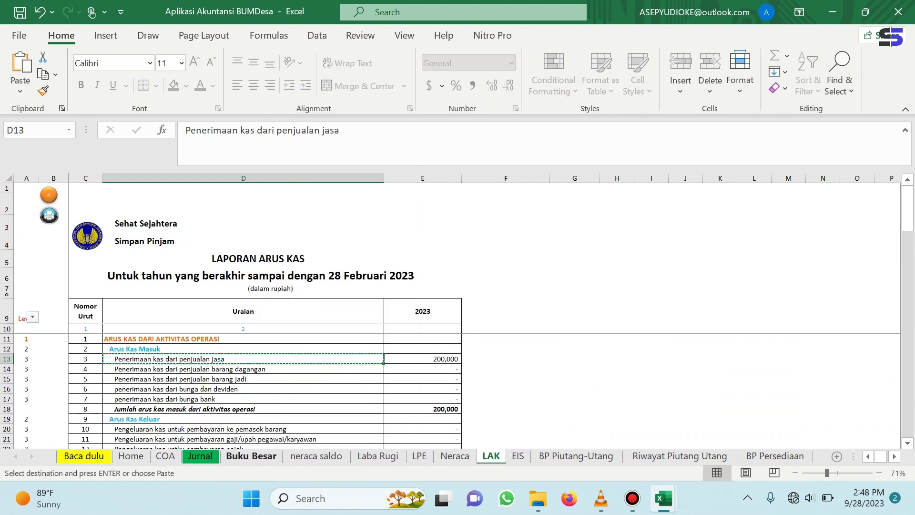
click(200, 456)
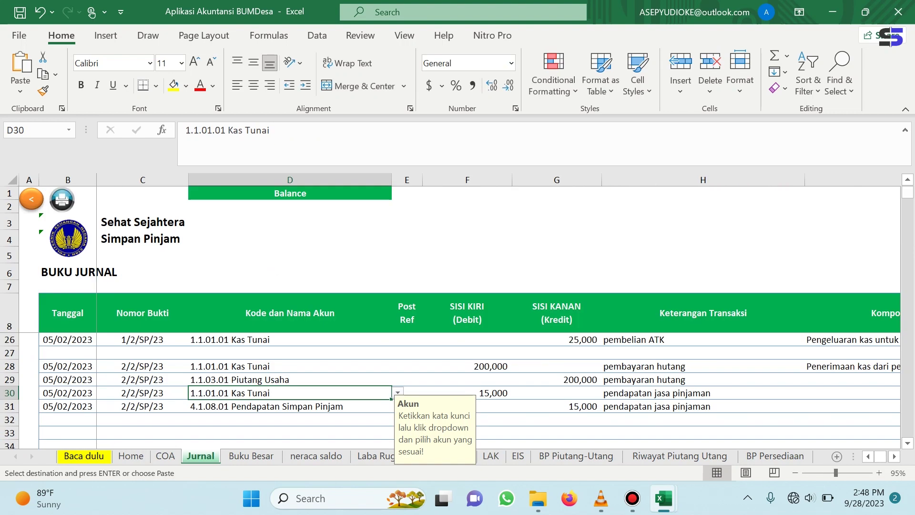
right_click(809, 393)
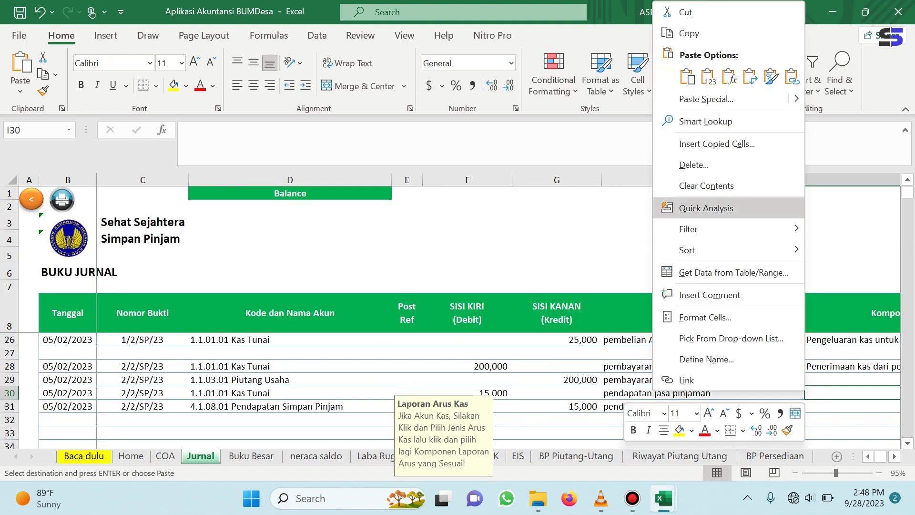
click(707, 76)
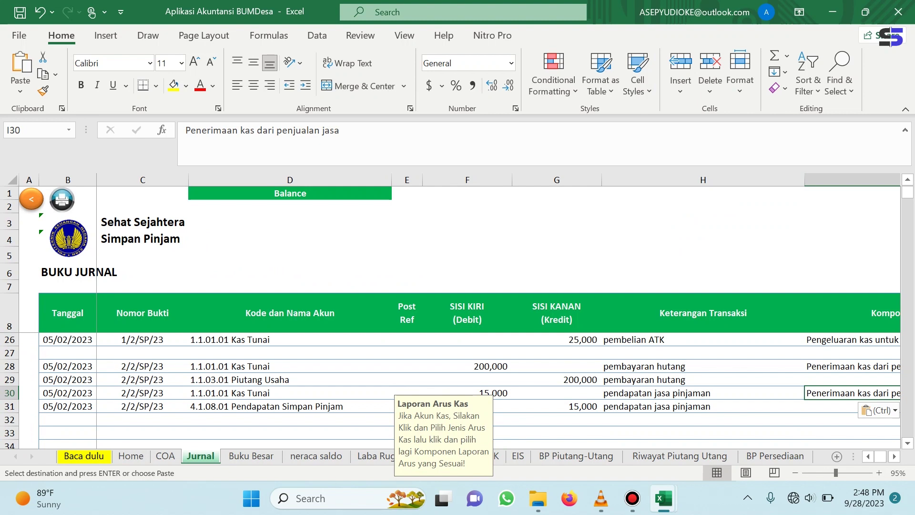
Check the closing cash lines in LAK and the balances in neraca saldo and Neraca, and save the workbook.
click(496, 455)
scroll(285, 382, down, 10)
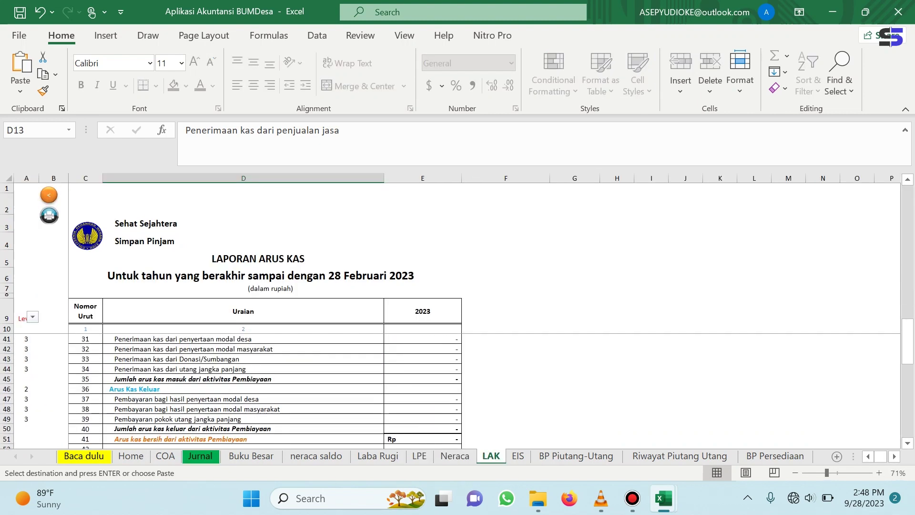
scroll(265, 391, down, 4)
click(251, 456)
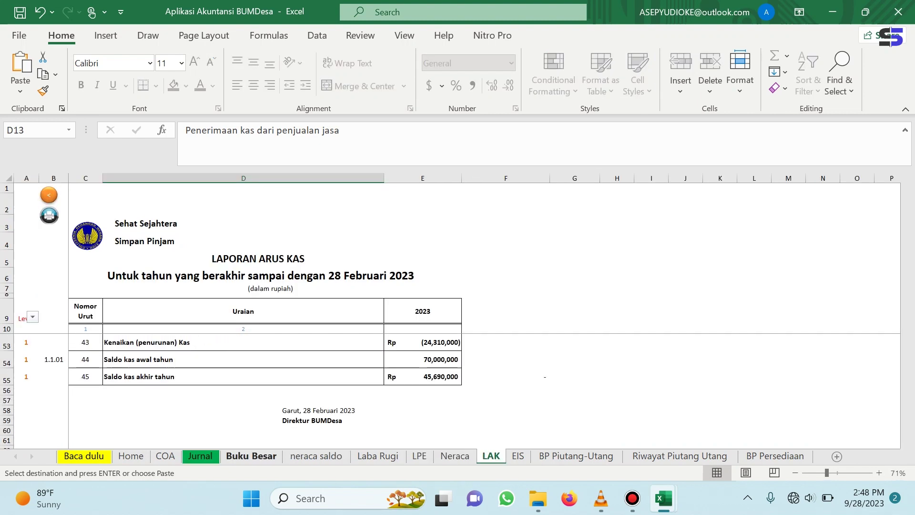
click(316, 456)
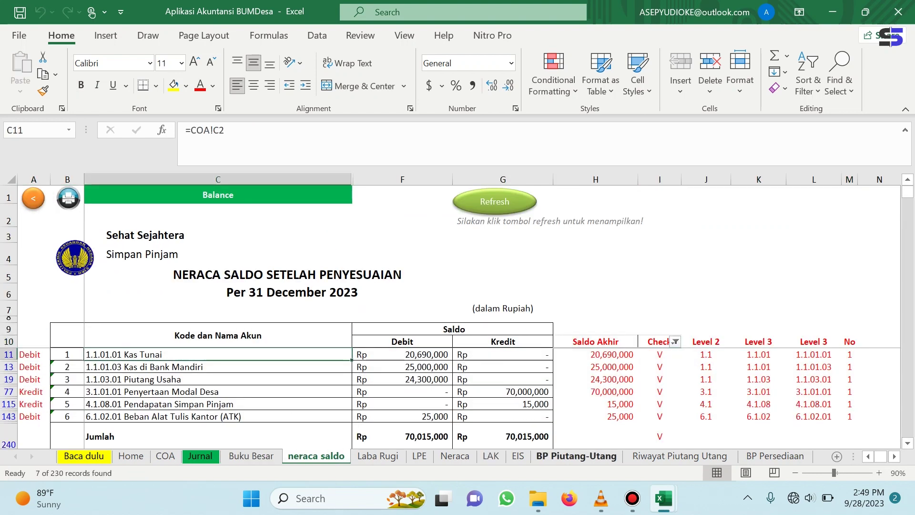
click(455, 456)
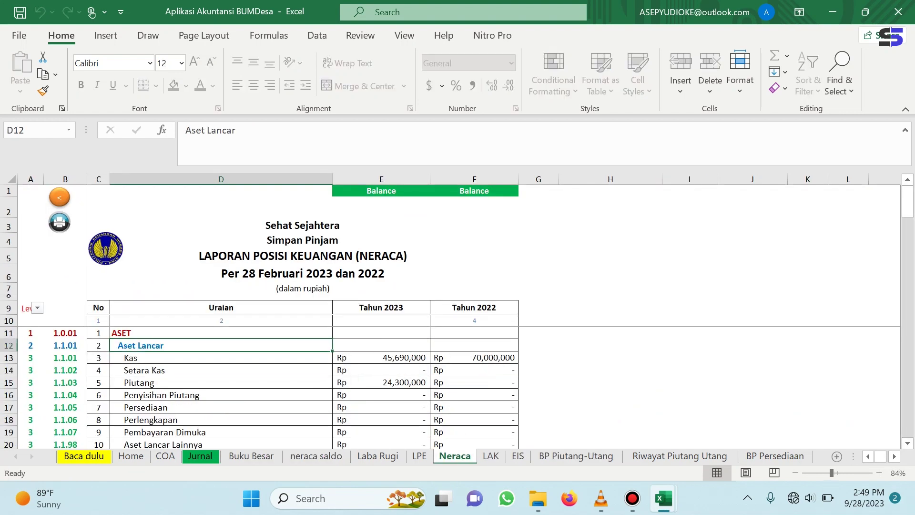
key(ctrl+s)
Read the next 5-Feb-23 loan instalment in the soal simpan pinjam workbook and return to Aplikasi Akuntansi BUMDesa.
mouse_move(664, 498)
click(585, 428)
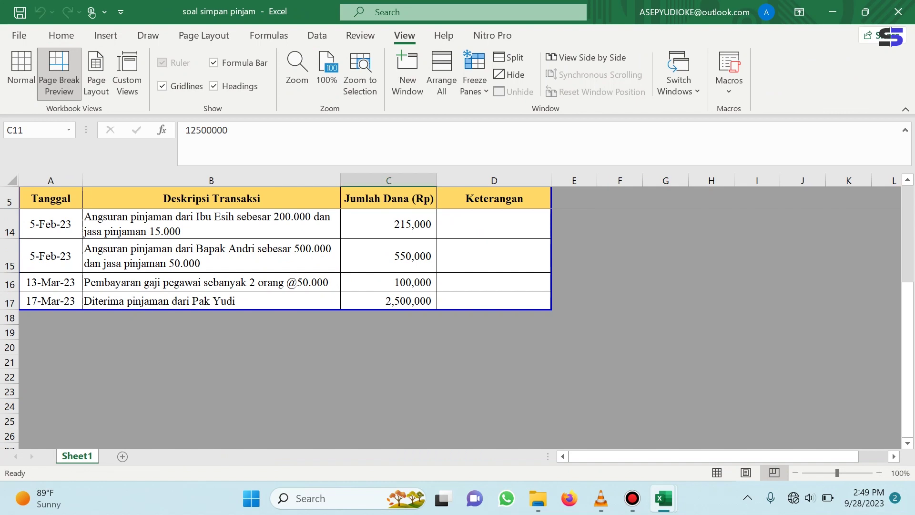
click(907, 442)
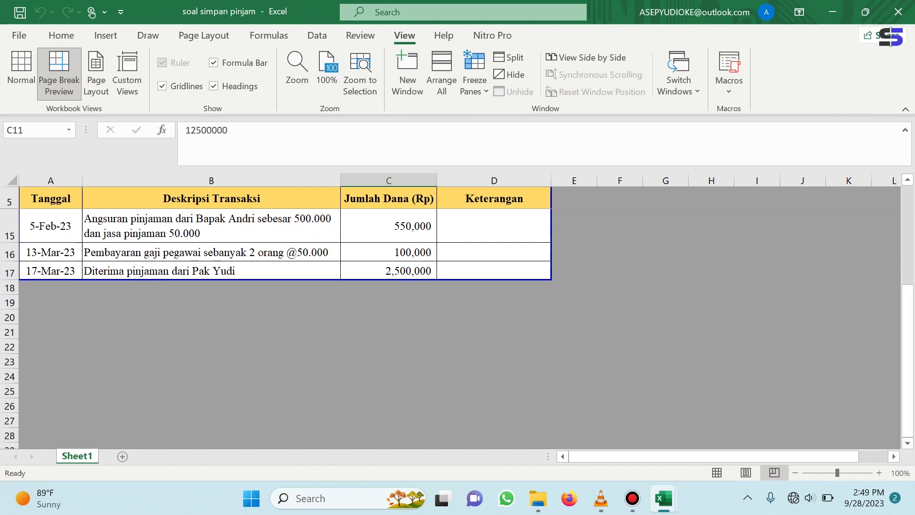
mouse_move(664, 498)
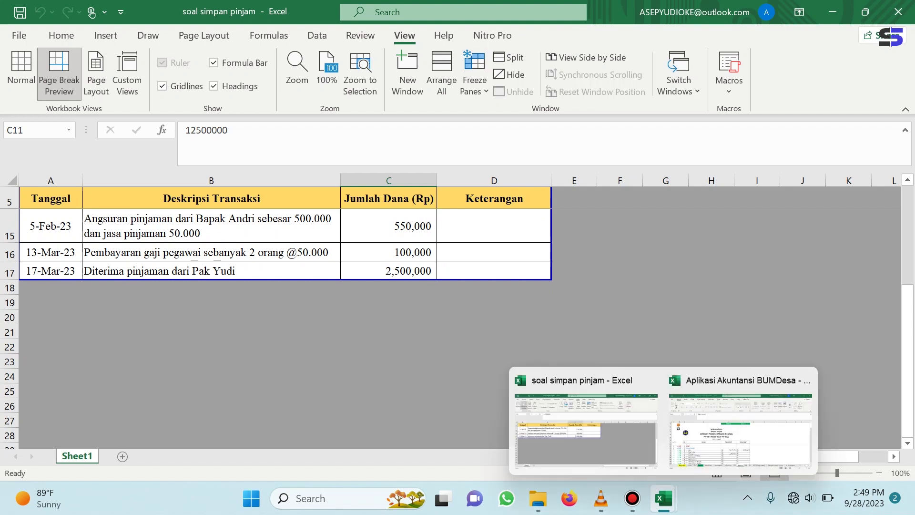
click(740, 429)
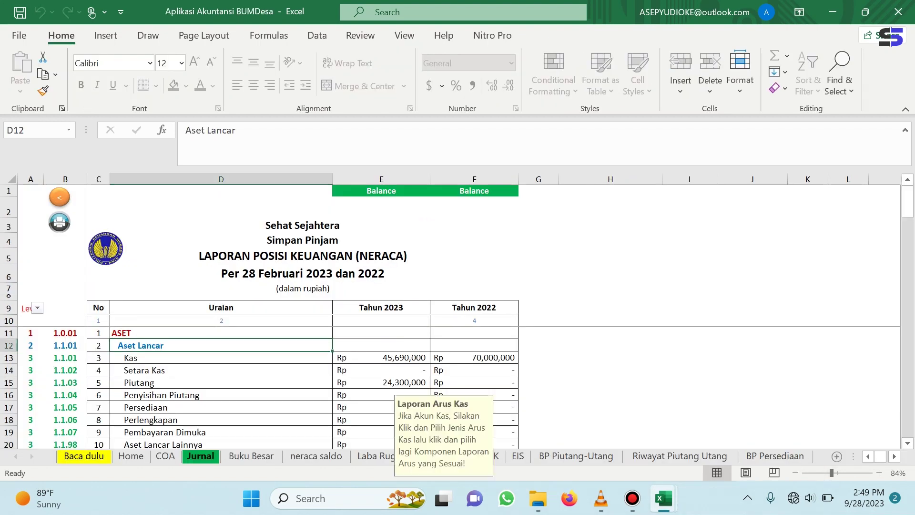
Copy the date 05/02/2023 from Jurnal cell B31 to B33:B36.
click(200, 456)
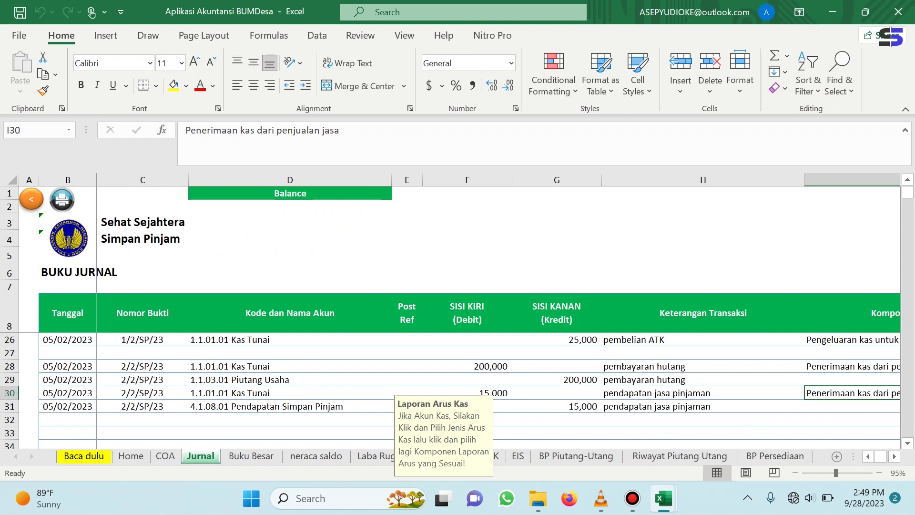
scroll(460, 391, down, 1)
scroll(459, 391, up, 1)
click(67, 432)
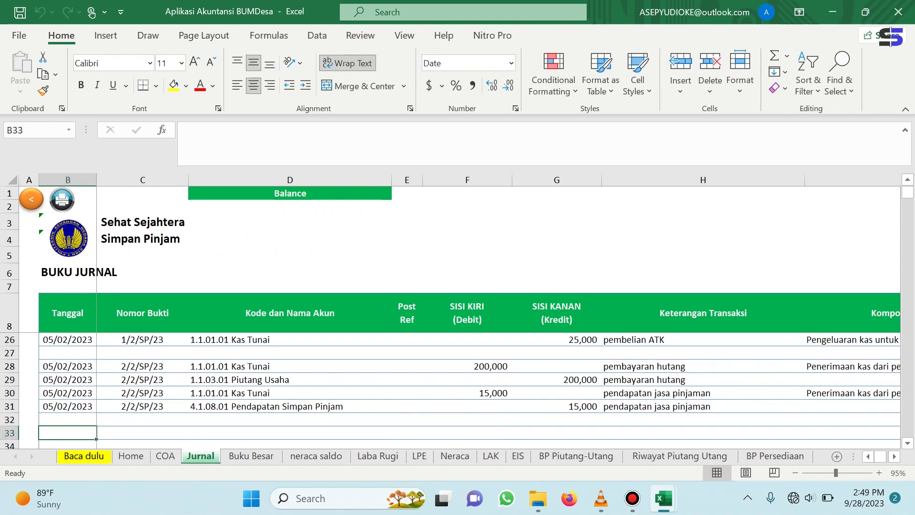
right_click(67, 406)
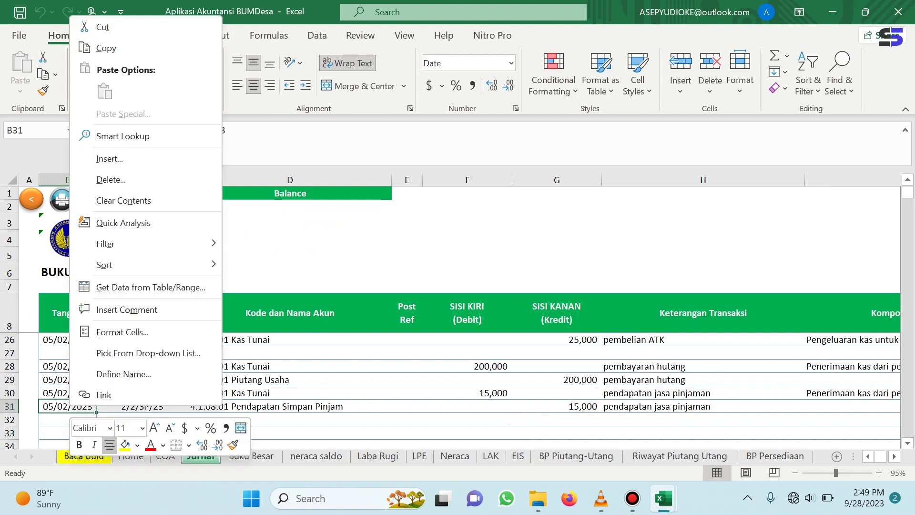
click(106, 45)
scroll(450, 391, down, 1)
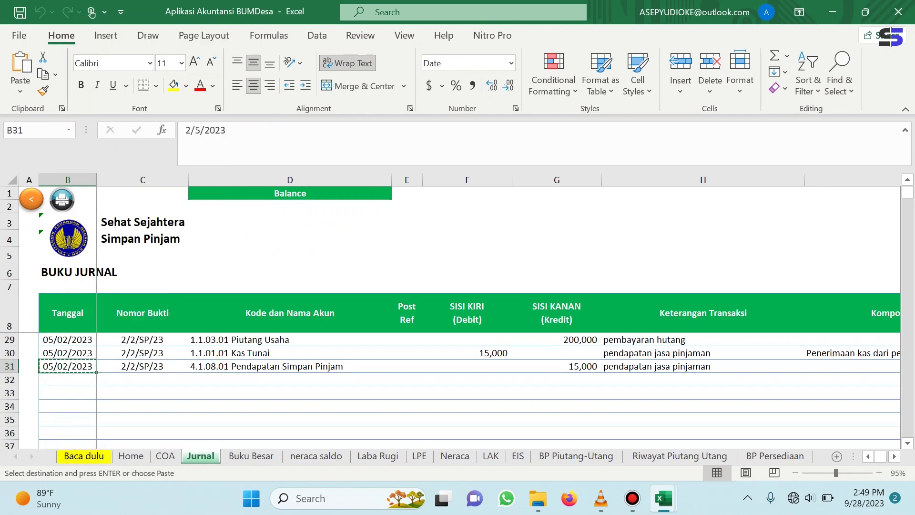
drag(67, 392, 67, 433)
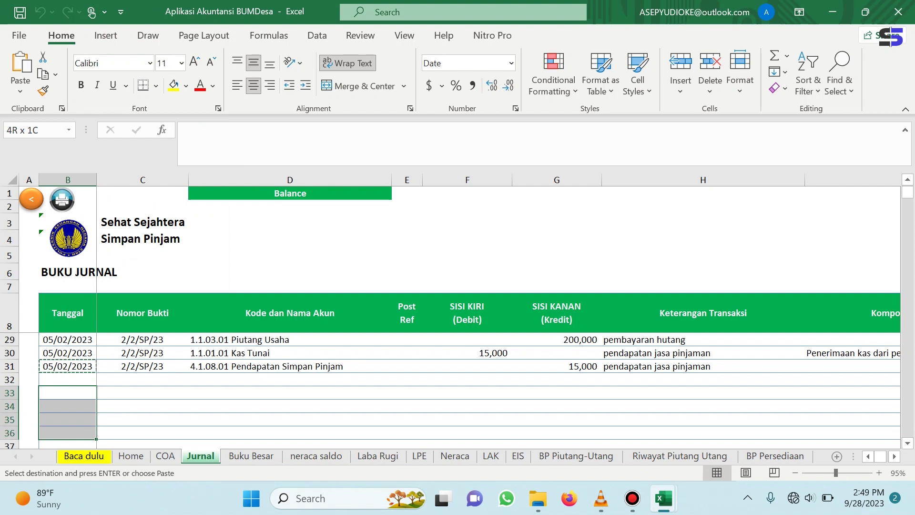
right_click(78, 432)
click(135, 112)
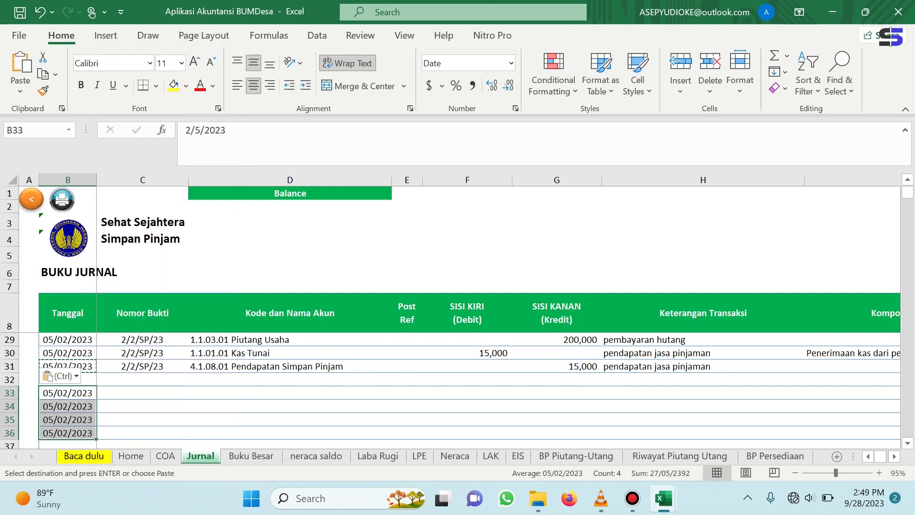
Enter the voucher number 3/2/SP/23 in C33 and fill it down to C36.
click(142, 393)
text(3/)
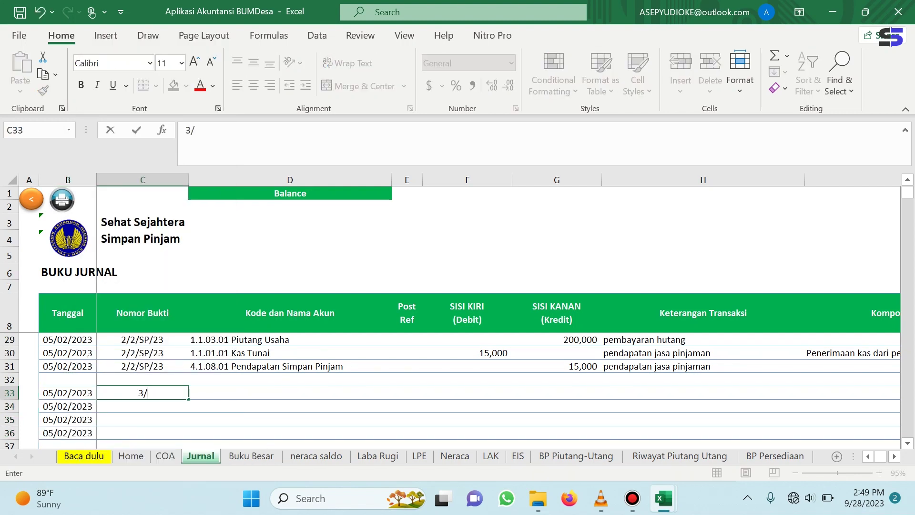
text(2/SP/23)
drag(188, 399, 189, 435)
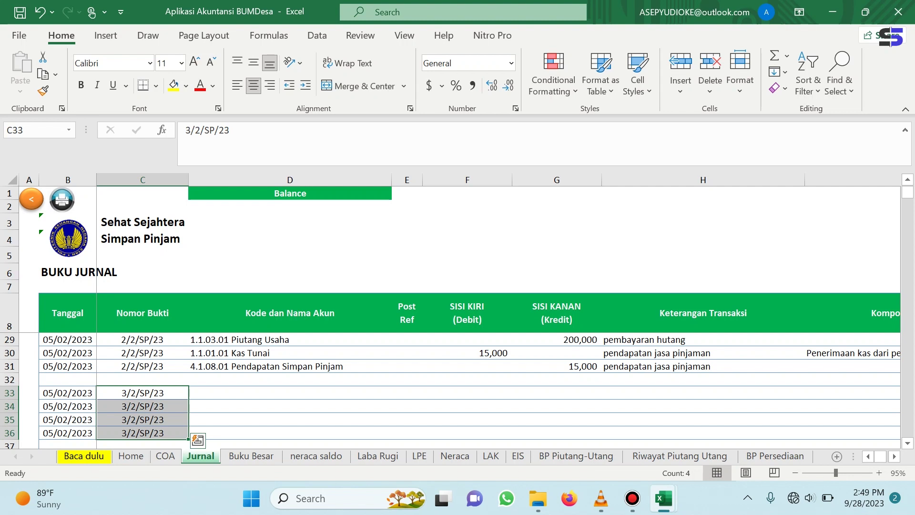
Set D33 to 1.1.01.01 Kas Tunai using the keyword kas and D34 to 1.1.03.01 Piutang Usaha using the keyword piutang.
click(290, 393)
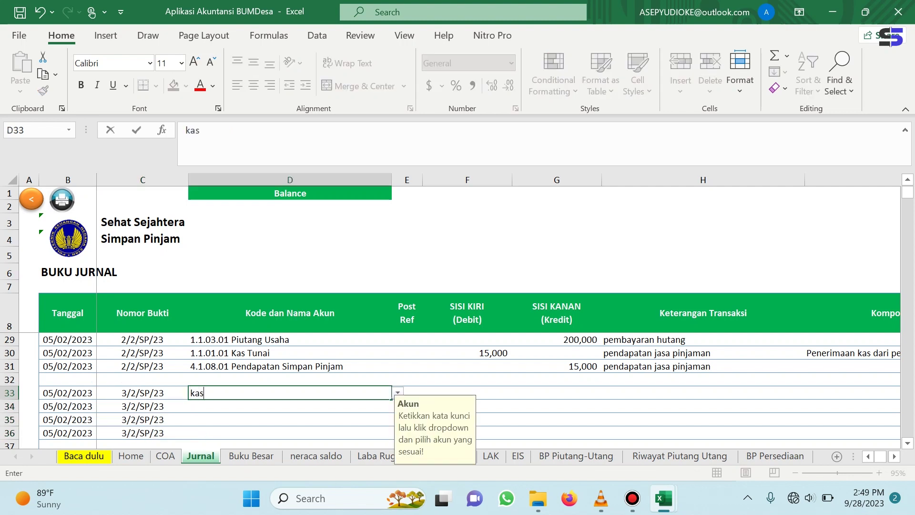
key(alt+Down)
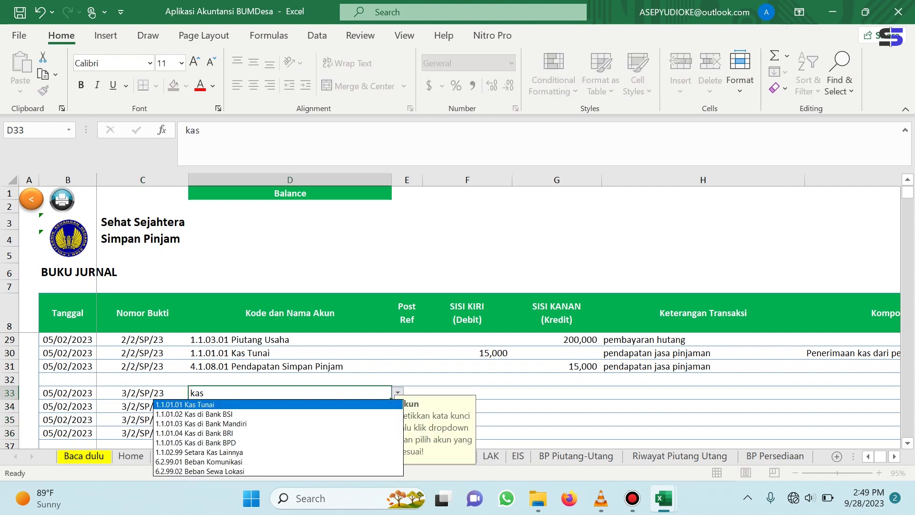
key(Return)
key(Return)
text(piutang)
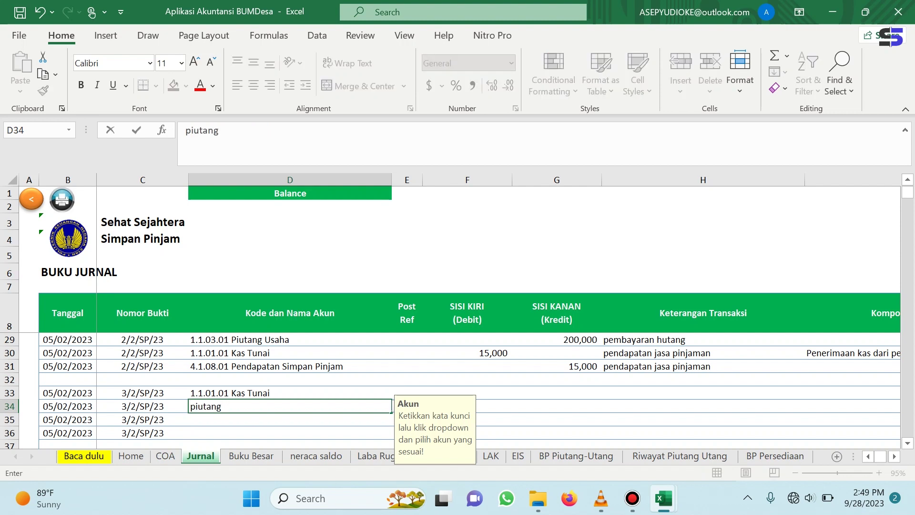
key(alt+Down)
key(Return)
Check the instalment amount in soal simpan pinjam and enter 500000 as debit in F33 and as credit in G34 of the journal.
mouse_move(663, 498)
click(586, 424)
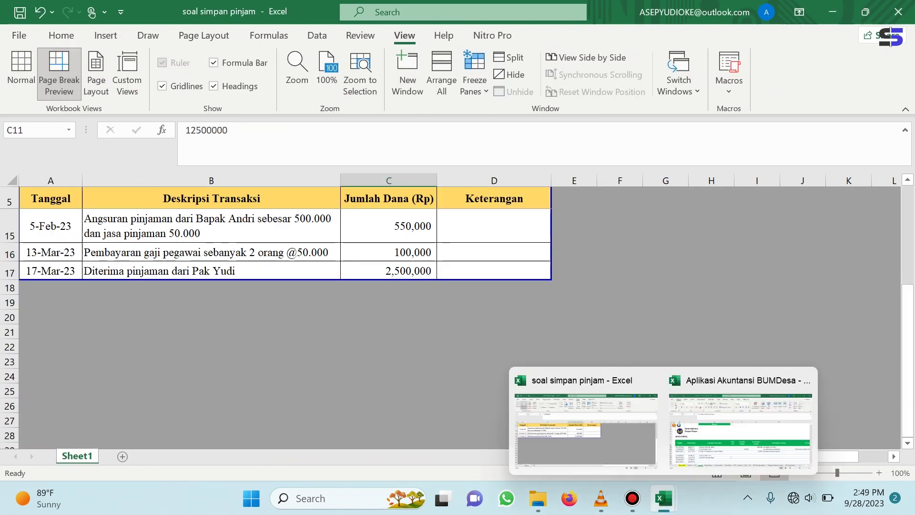
click(743, 429)
click(466, 392)
text(500,00)
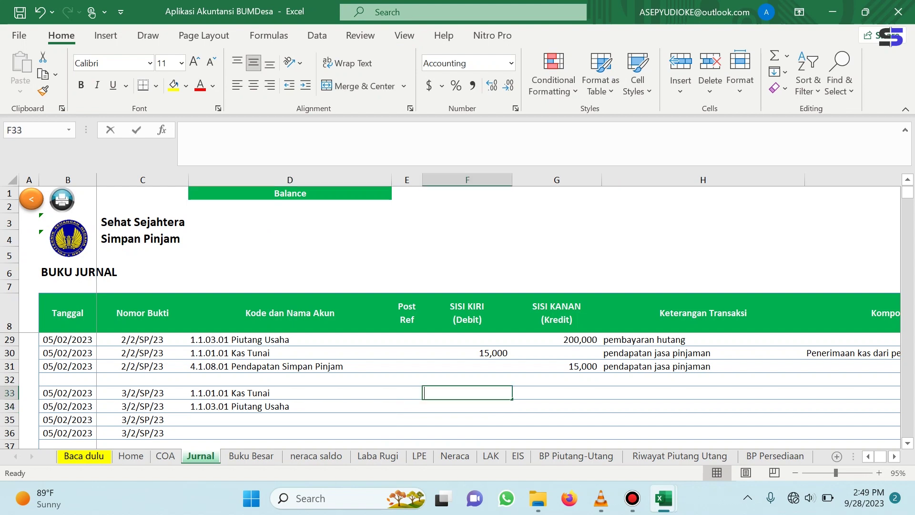
text(0)
click(556, 406)
text(5000)
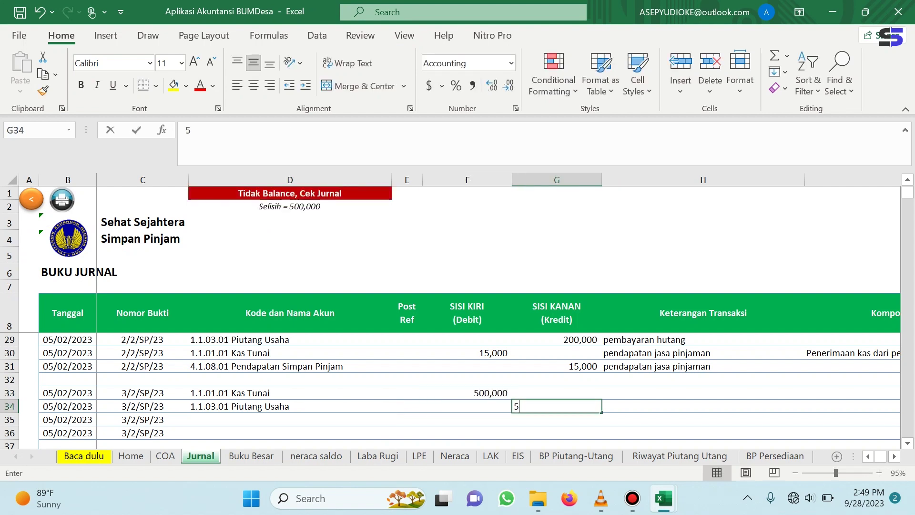
Enter the description "pembayaran pinjaman" in H33 and fill it down to H34.
key(Right)
key(Up)
text(pembayar)
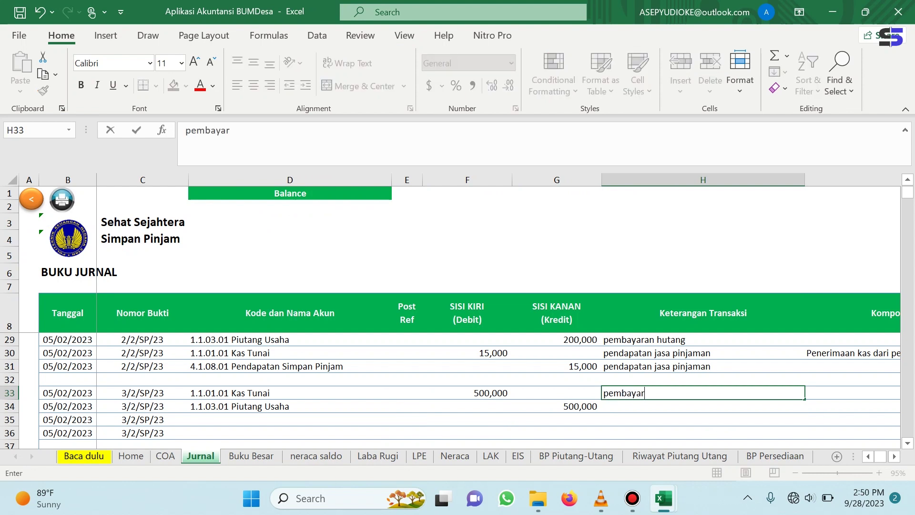
text(an pinjaman)
key(shift+Down)
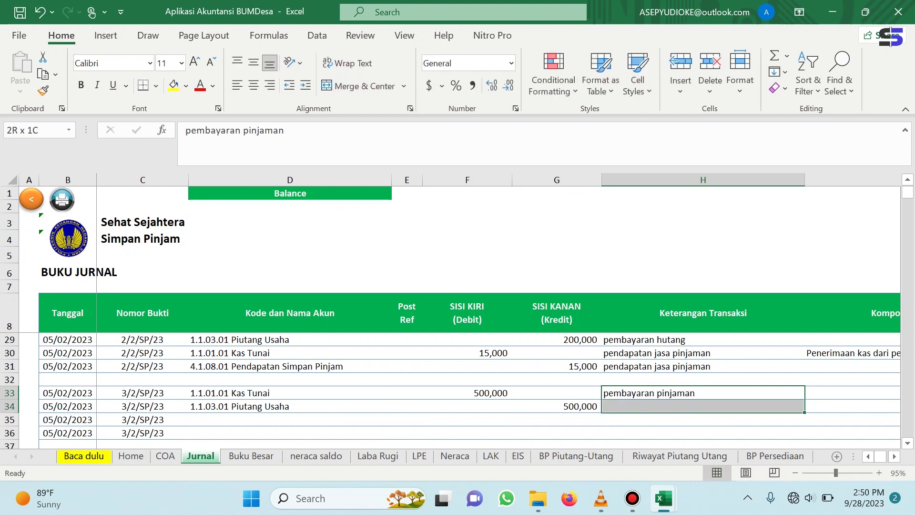
key(ctrl+d)
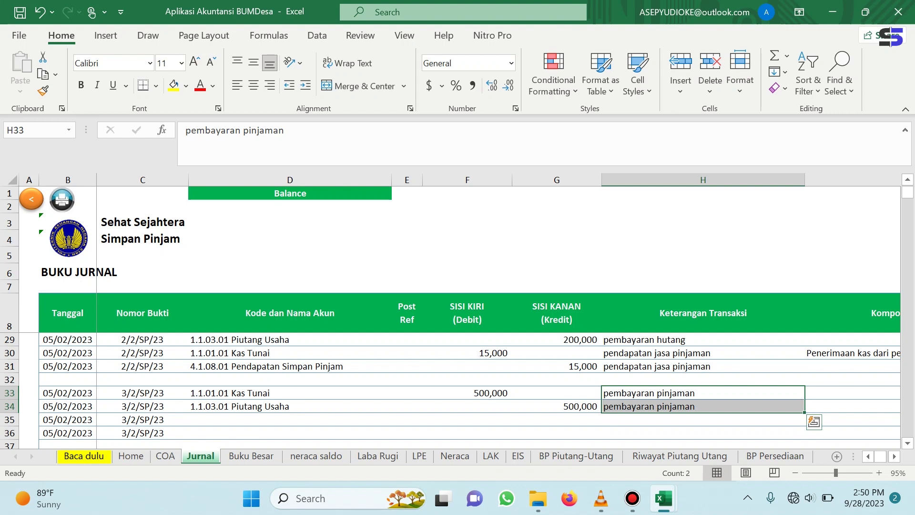
click(907, 180)
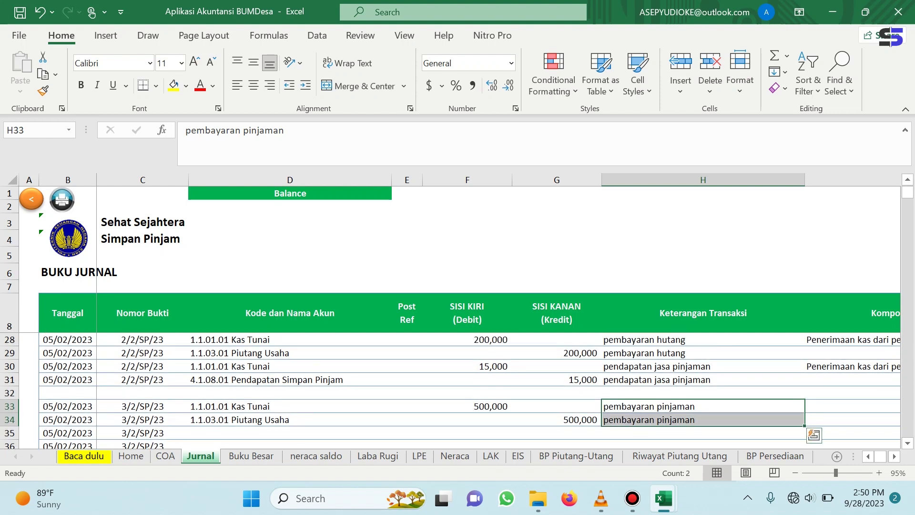
Copy the cash flow component "Penerimaan kas dari penjualan jasa" from I28 into I34 of the journal.
right_click(836, 339)
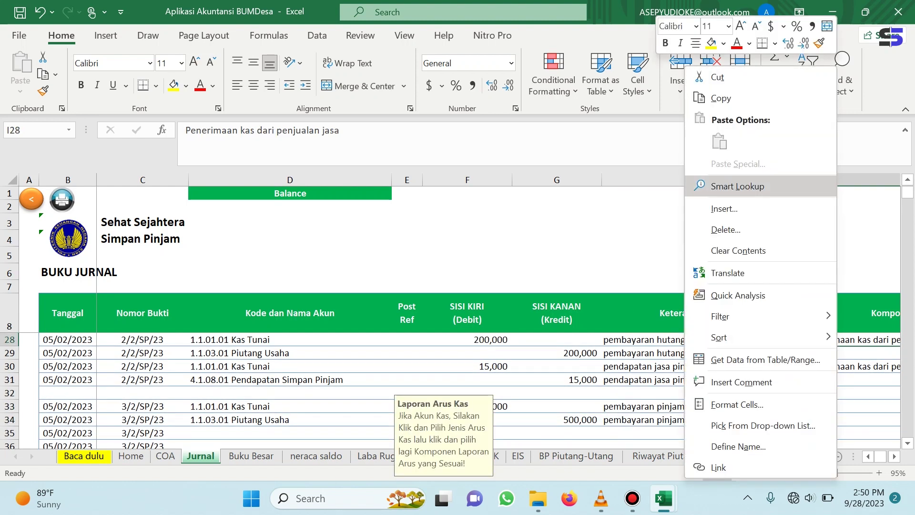
click(721, 97)
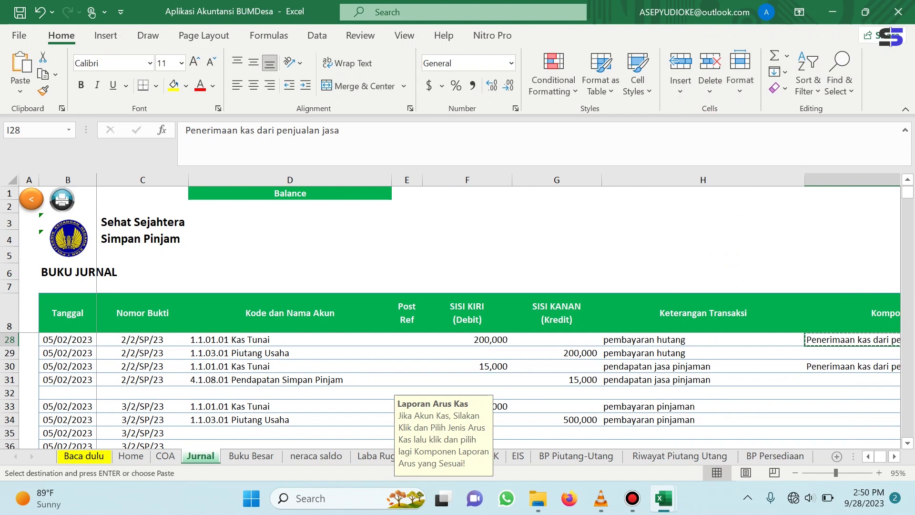
right_click(837, 420)
click(694, 97)
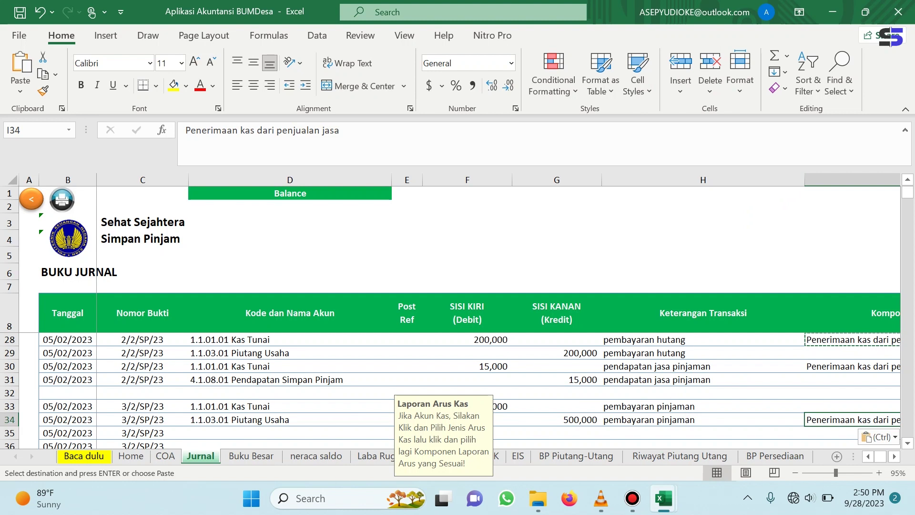
scroll(476, 314, right, 1)
scroll(497, 310, right, 2)
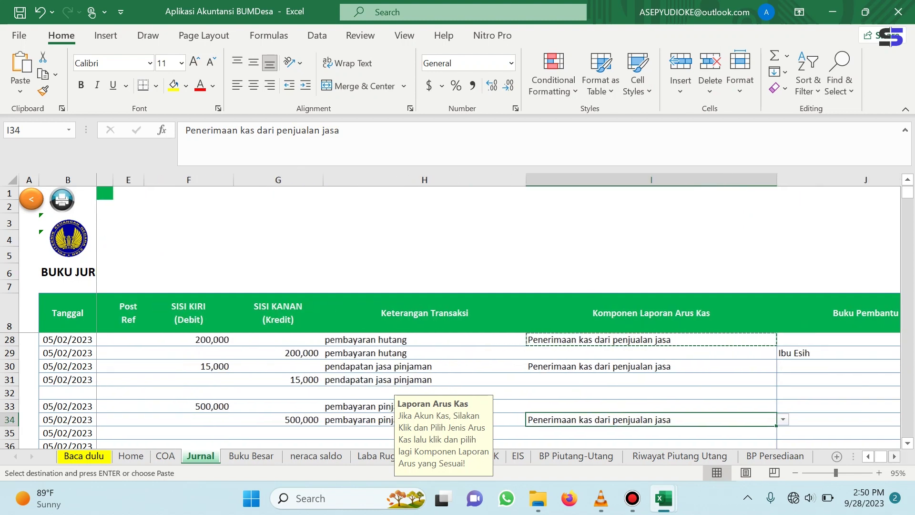
Check the borrower in soal simpan pinjam and set the Buku Pembantu cell J34 to that borrower through the Piutang_Usaha category.
key(Right)
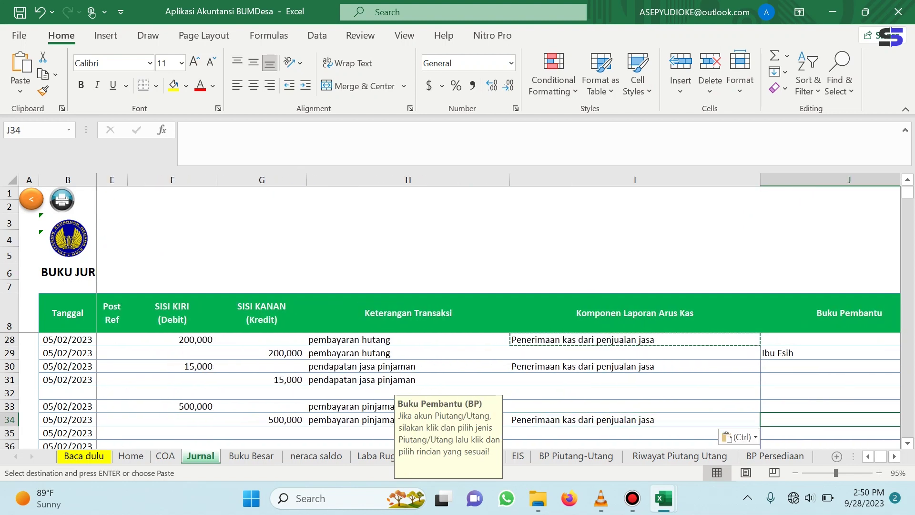
mouse_move(664, 498)
click(592, 417)
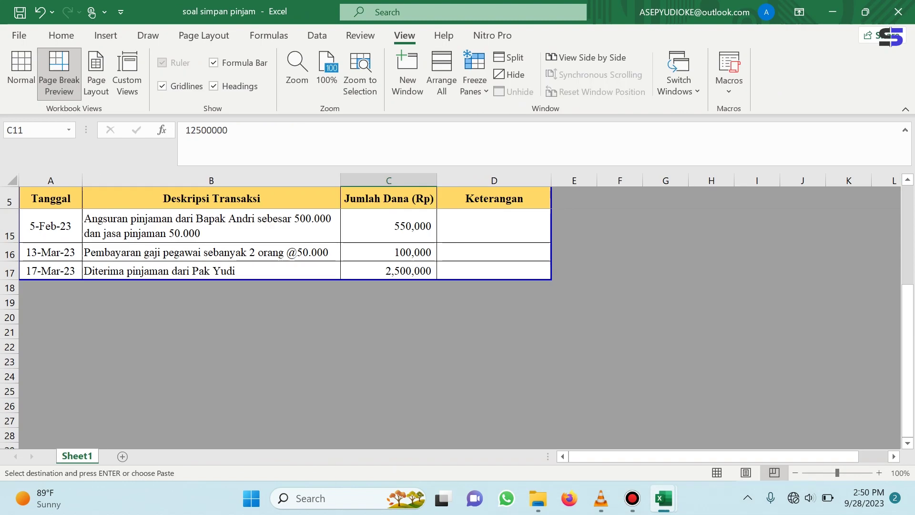
click(741, 419)
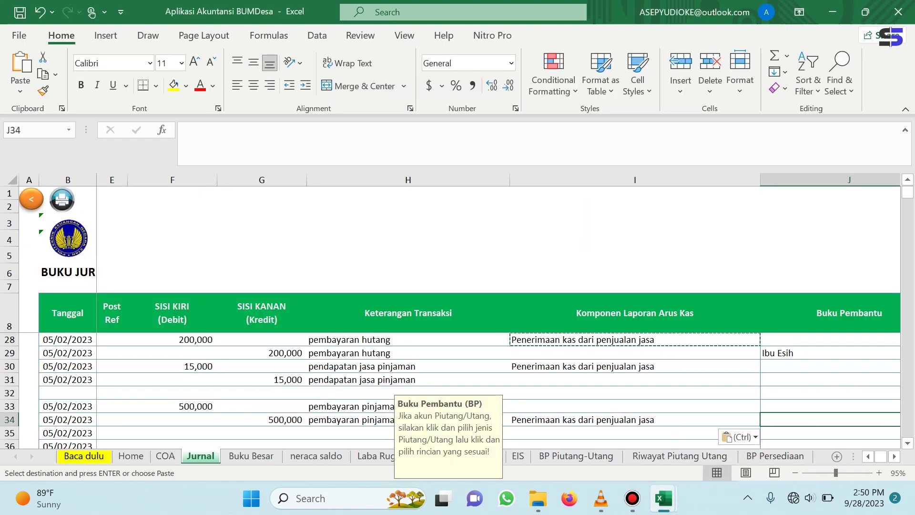
scroll(497, 310, right, 2)
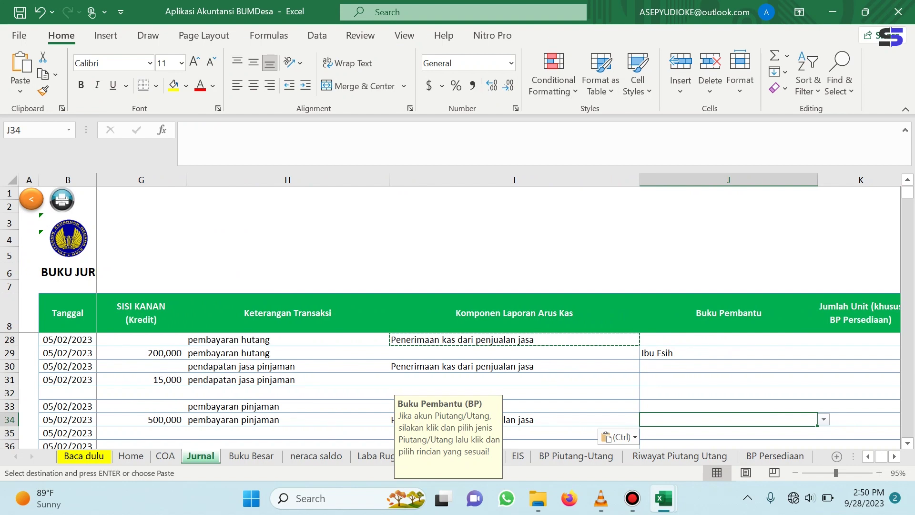
key(alt+Down)
key(Down)
key(Return)
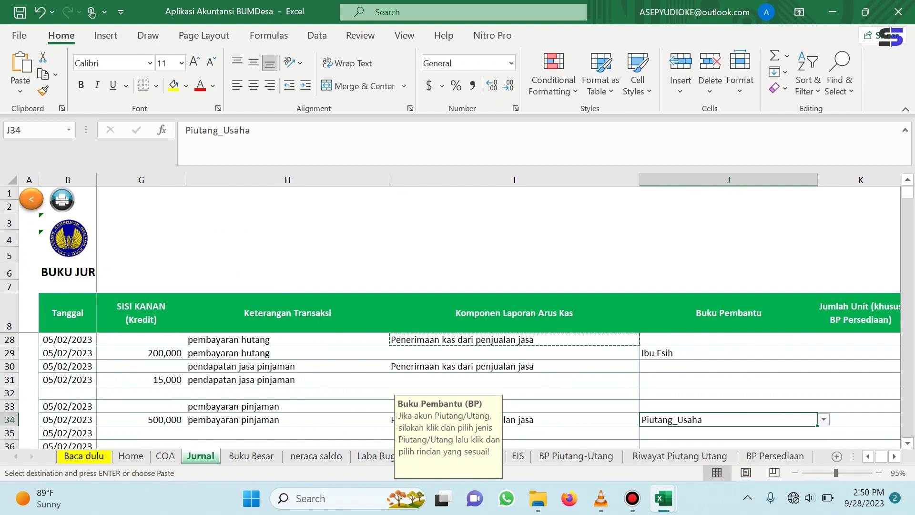
key(alt+Down)
key(Down)
key(Down)
key(Return)
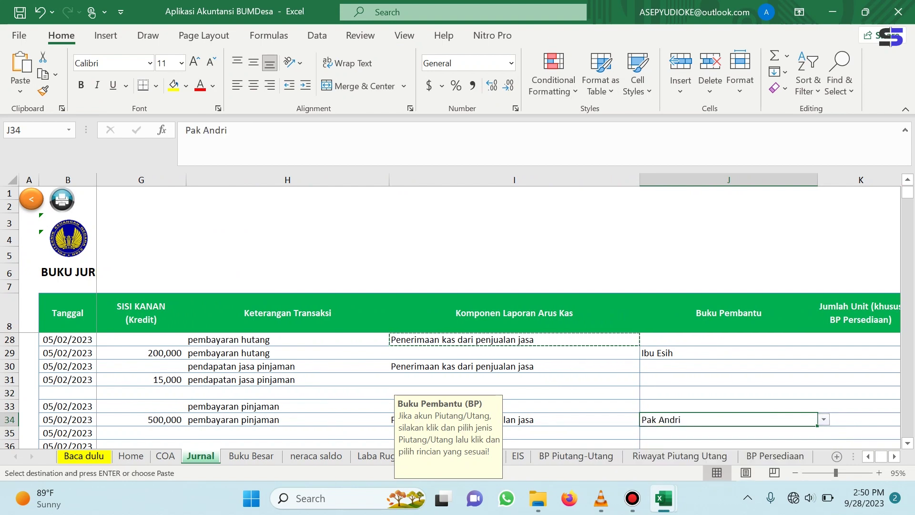
Set D35 to 1.1.01.01 Kas Tunai using the keyword ka and D36 to 4.1.08.01 Pendapatan Simpan Pinjam using the keyword simpan pinjam.
scroll(498, 311, left, 4)
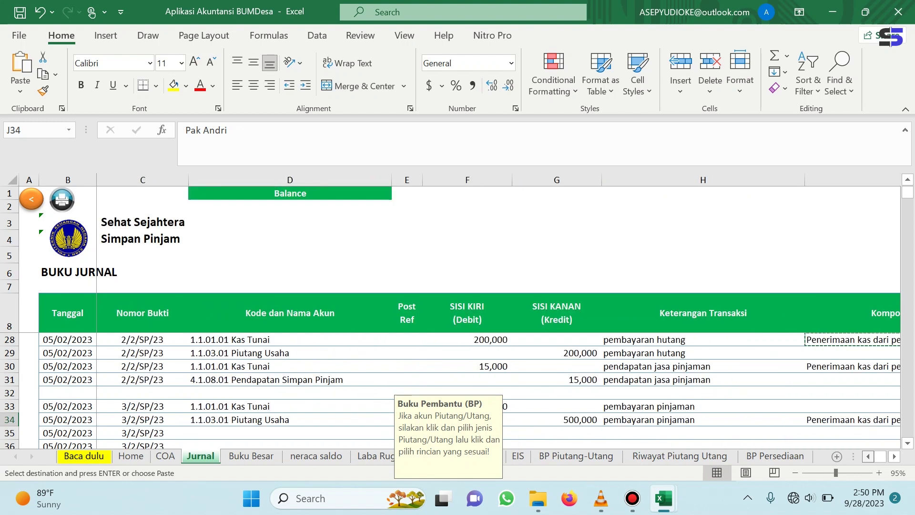
scroll(459, 391, down, 1)
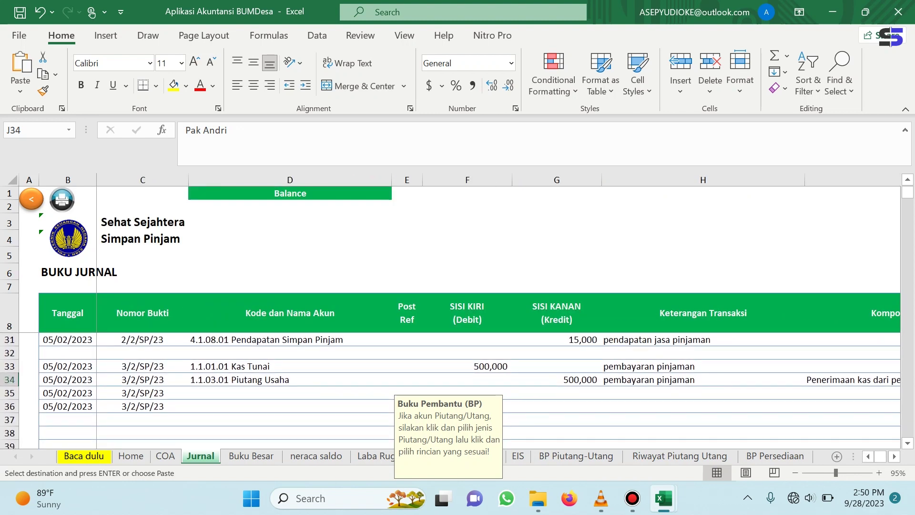
click(289, 393)
text(ka)
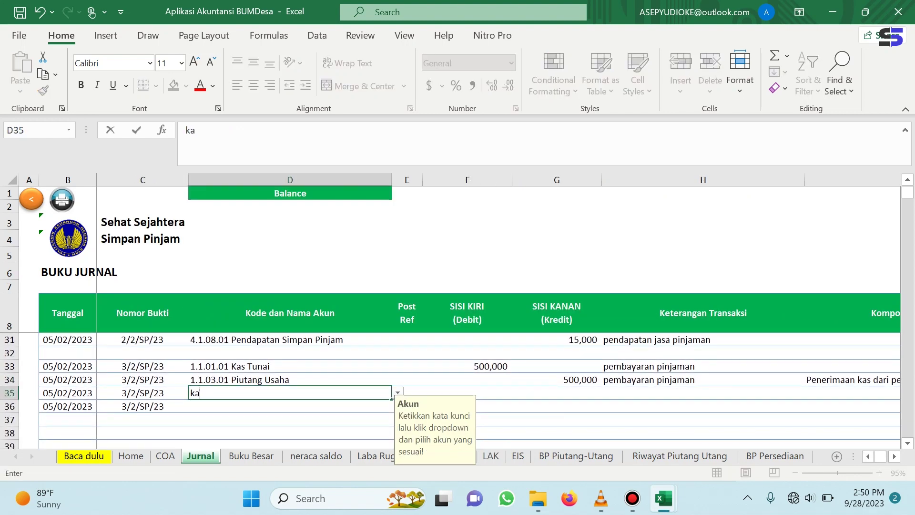
key(alt+Down)
key(Return)
key(Return)
text(simpan pinjam)
key(alt+Down)
key(Down)
key(Return)
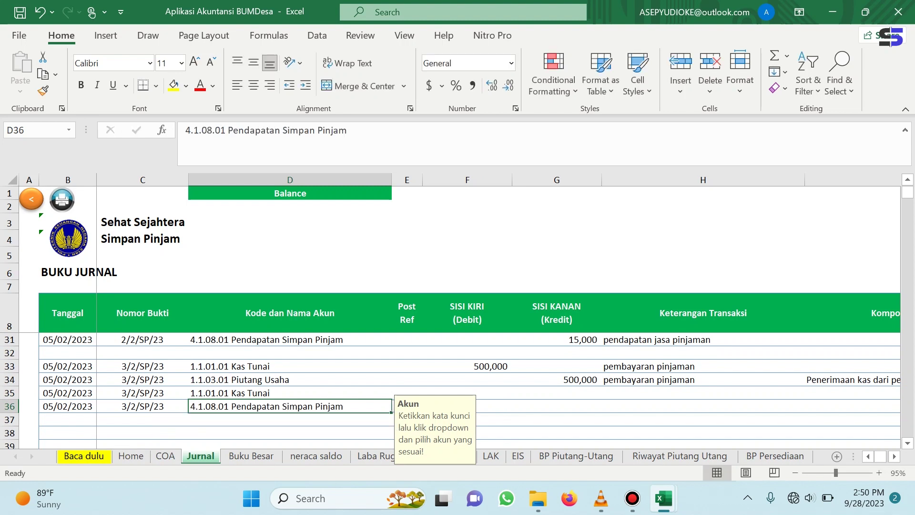
Check the loan service amount in soal simpan pinjam and enter 50000 as debit in F35 and as credit in G36 of the journal.
mouse_move(664, 498)
click(582, 419)
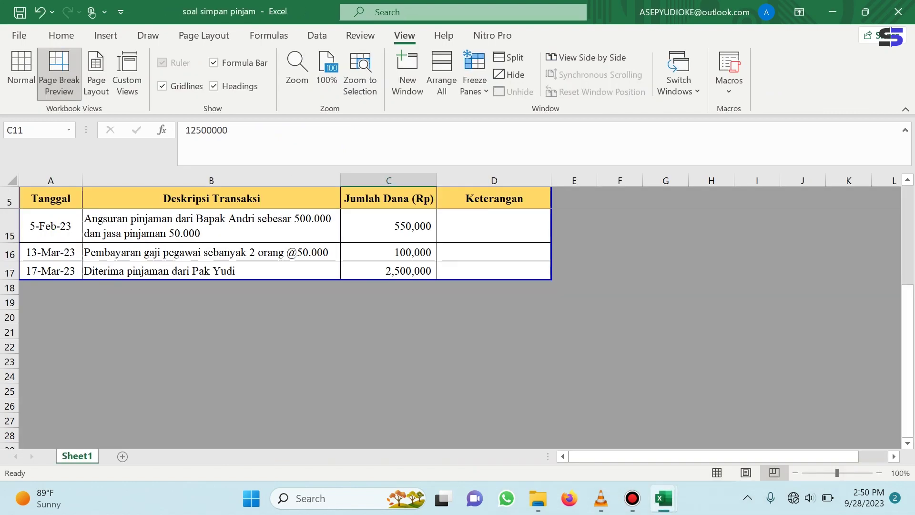
mouse_move(664, 498)
click(741, 422)
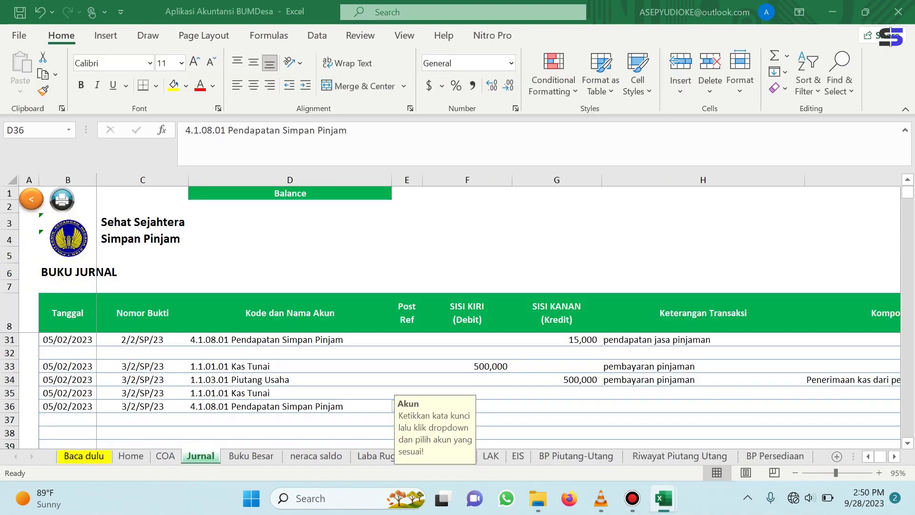
click(467, 393)
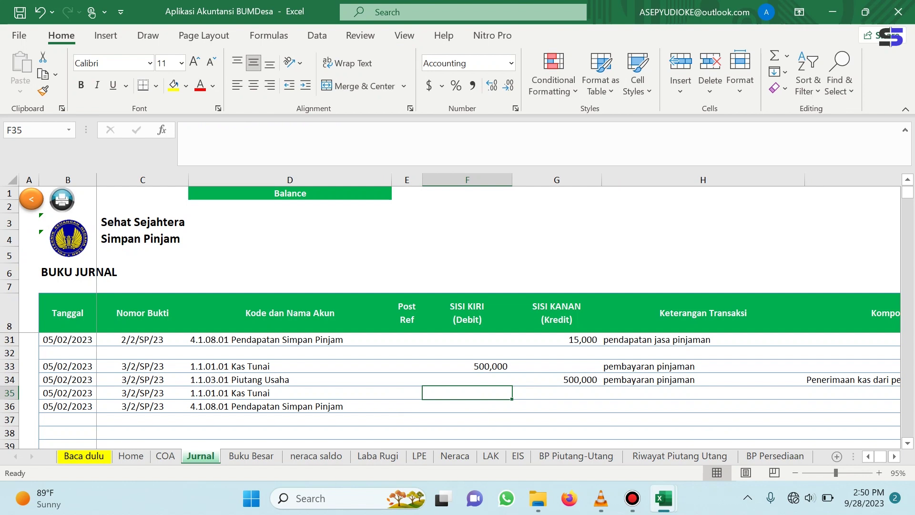
text(500)
key(Down)
key(Right)
text(50000)
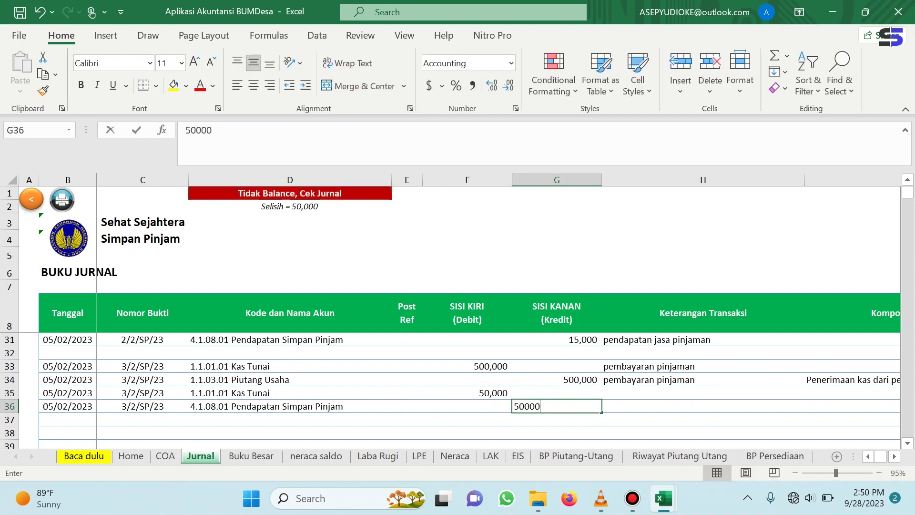
Enter the description "pendapatan pinjaman" in H36 and copy it to H35.
key(Right)
text(pend)
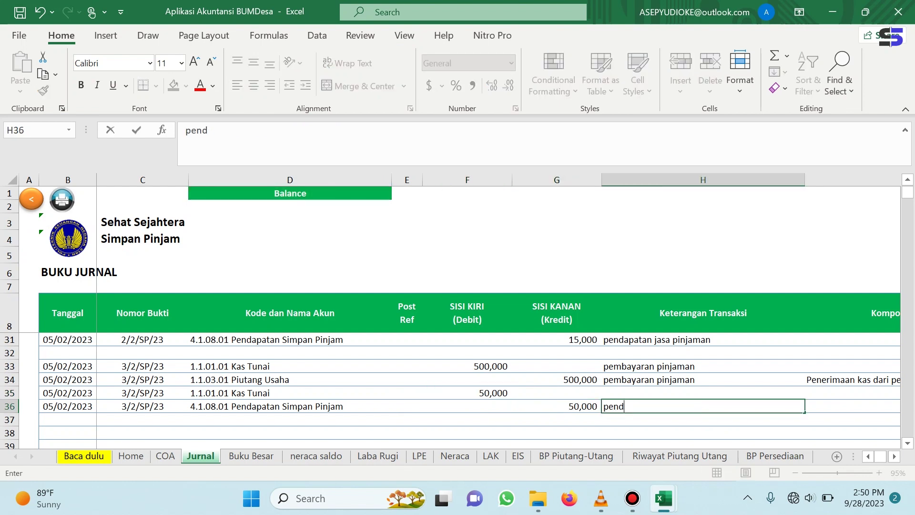
text(apatan pinjaman)
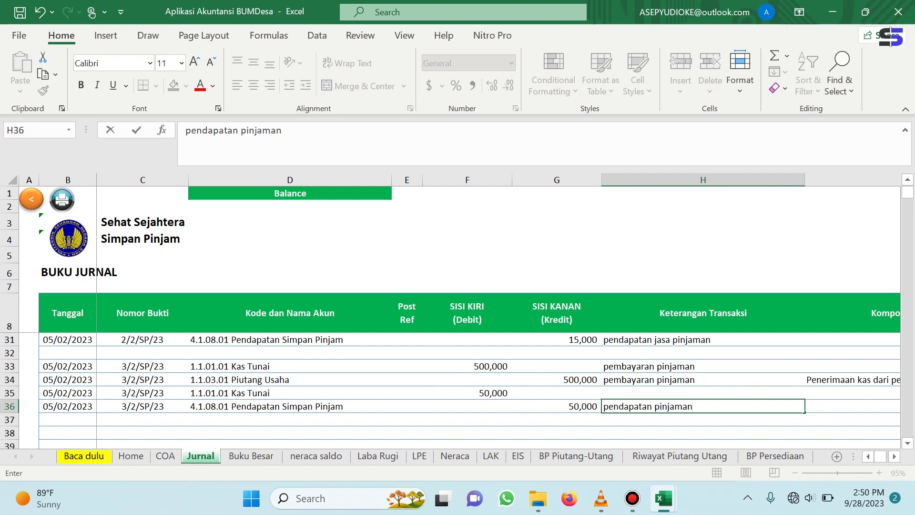
key(Up)
key(Down)
right_click(604, 393)
click(681, 79)
Copy the cash flow component "Penerimaan kas dari penjualan jasa" from I30 into I35.
scroll(469, 391, up, 1)
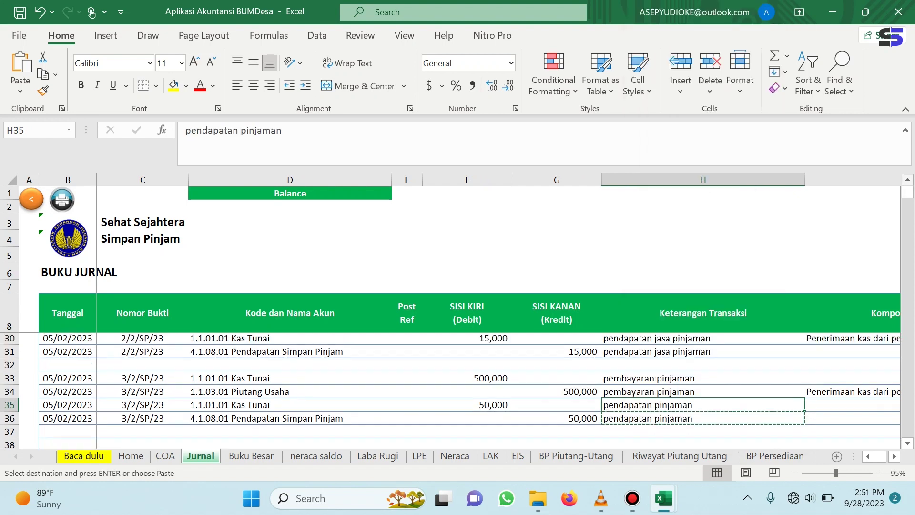
right_click(837, 340)
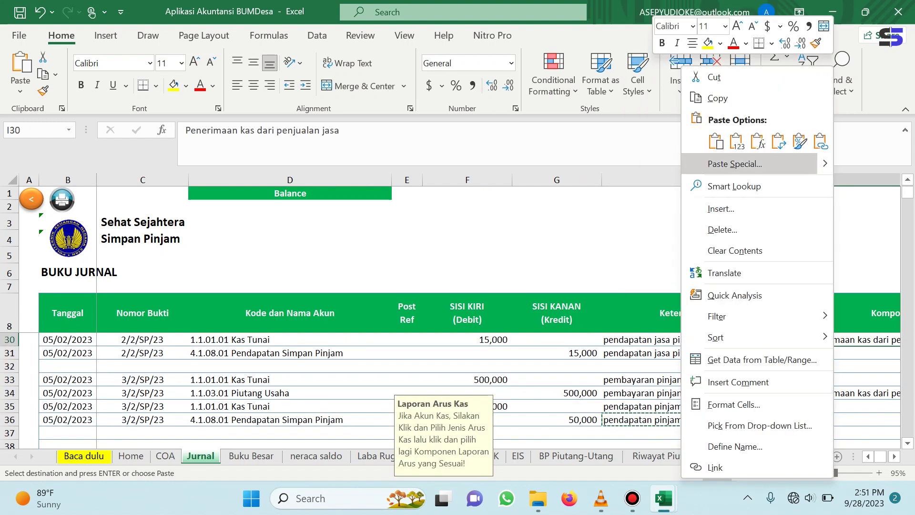
click(705, 97)
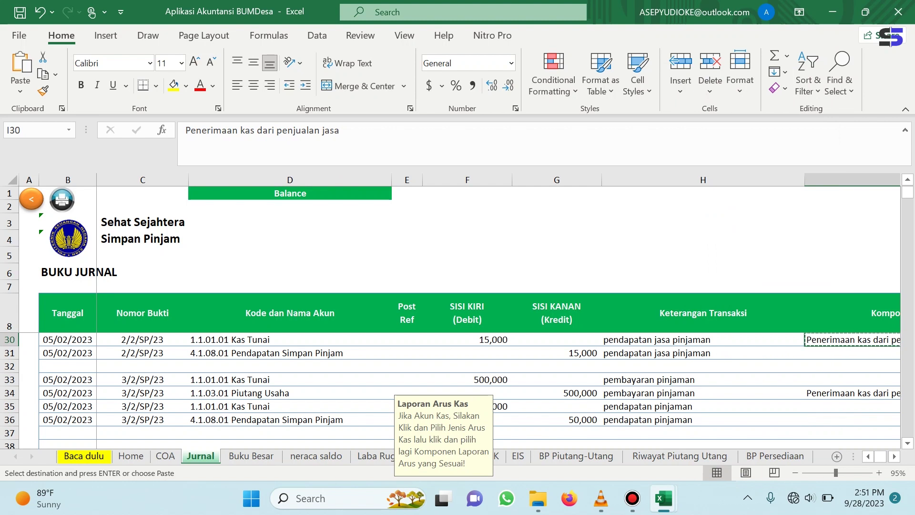
scroll(470, 391, up, 1)
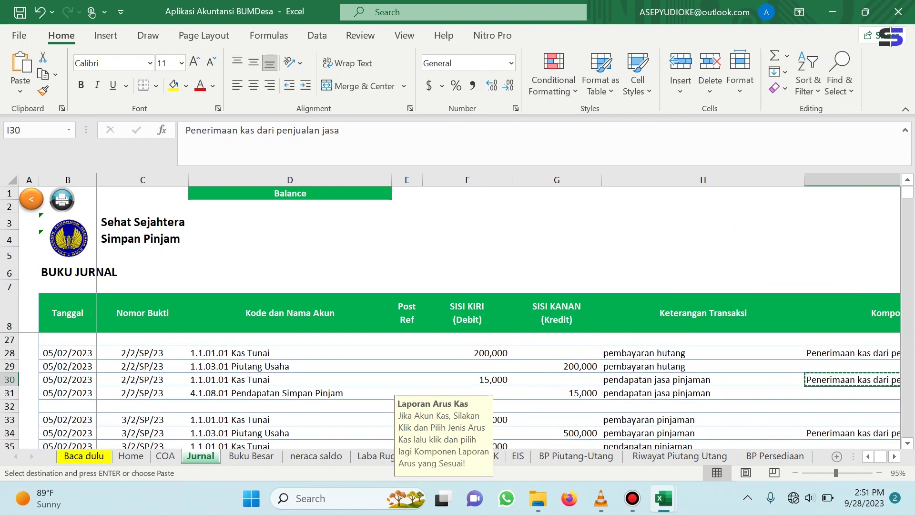
scroll(469, 391, down, 1)
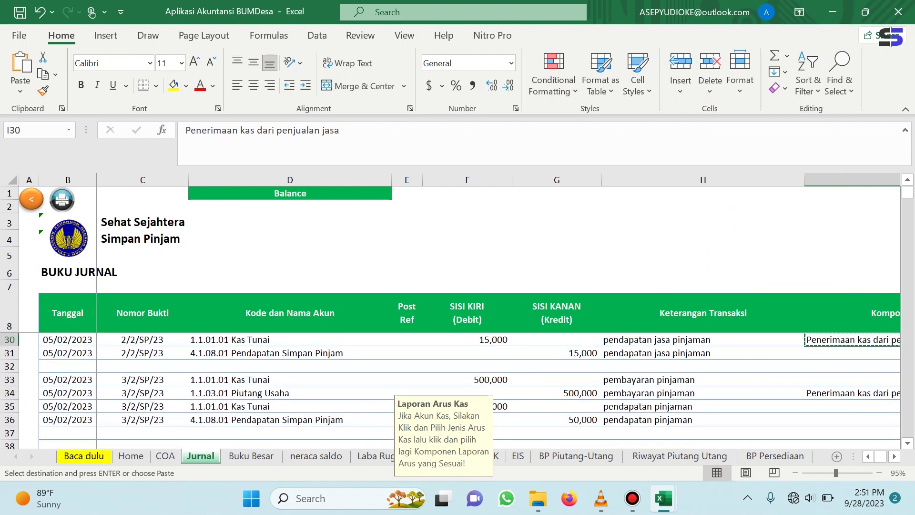
right_click(835, 407)
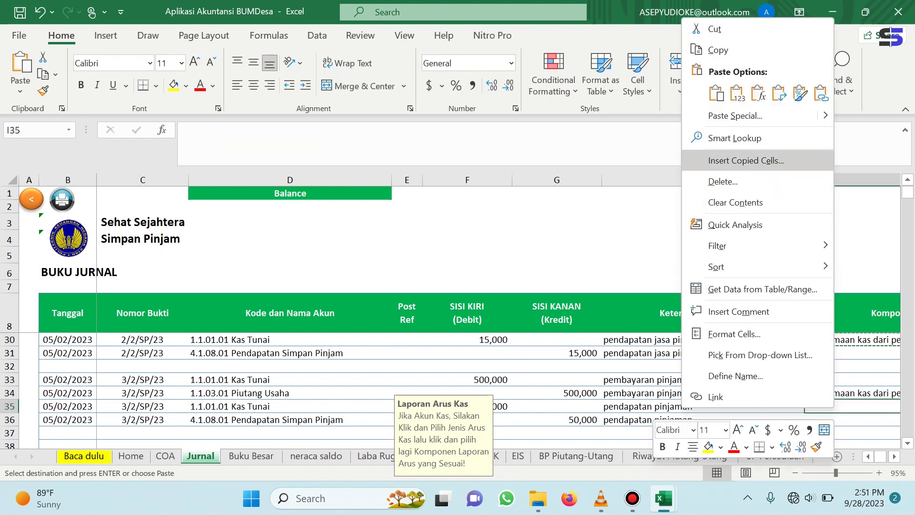
click(716, 94)
scroll(469, 391, up, 1)
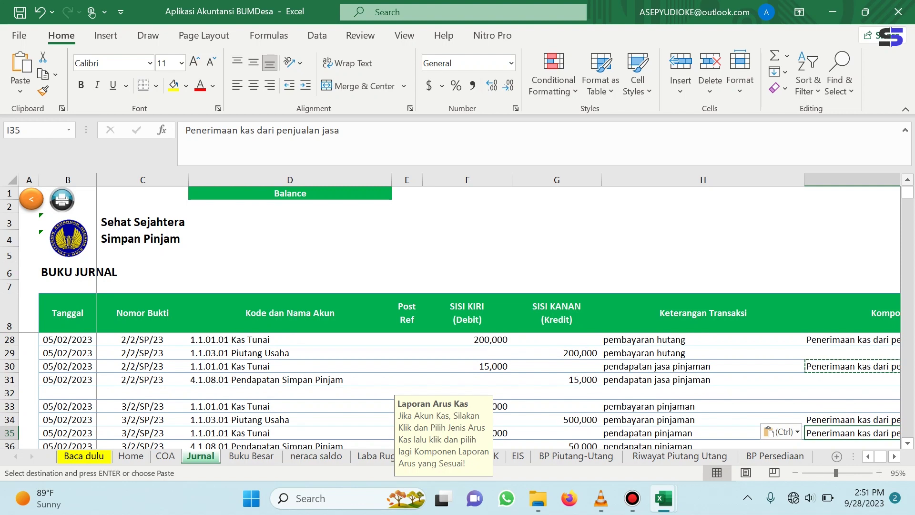
Copy the cash flow component from I34 to the Kas Tunai row in I33 and clear I34.
scroll(469, 391, down, 1)
click(852, 380)
right_click(834, 380)
click(704, 98)
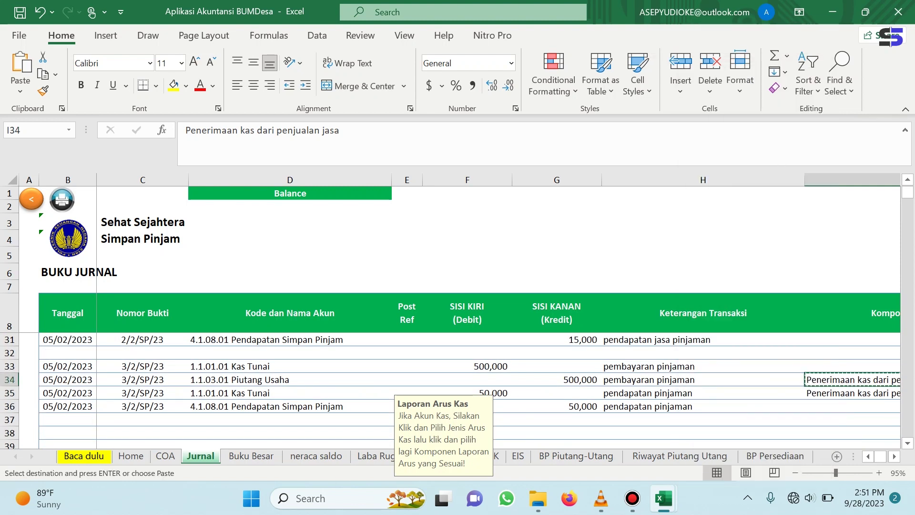
right_click(849, 366)
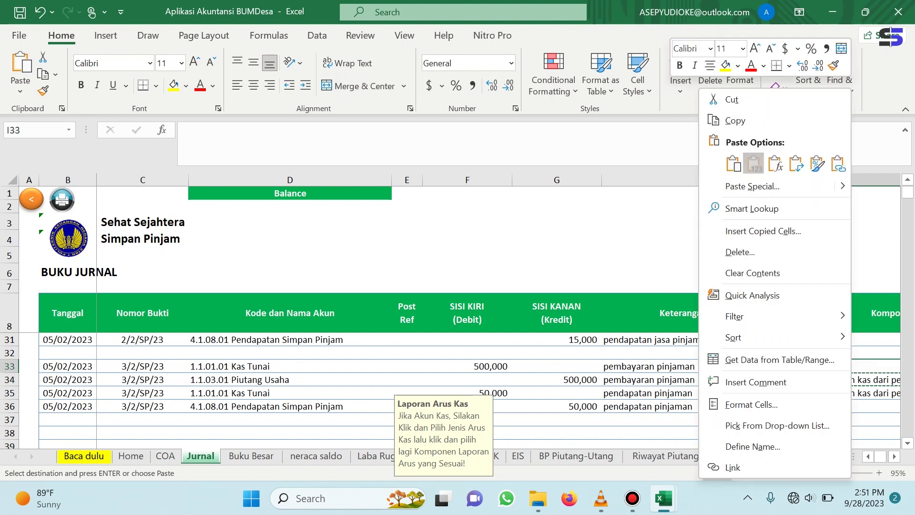
click(752, 163)
click(831, 379)
key(BackSpace)
click(634, 406)
Check the trial balance, the LAK cash flow report and the Neraca balance sheet for matching cash balances.
click(868, 456)
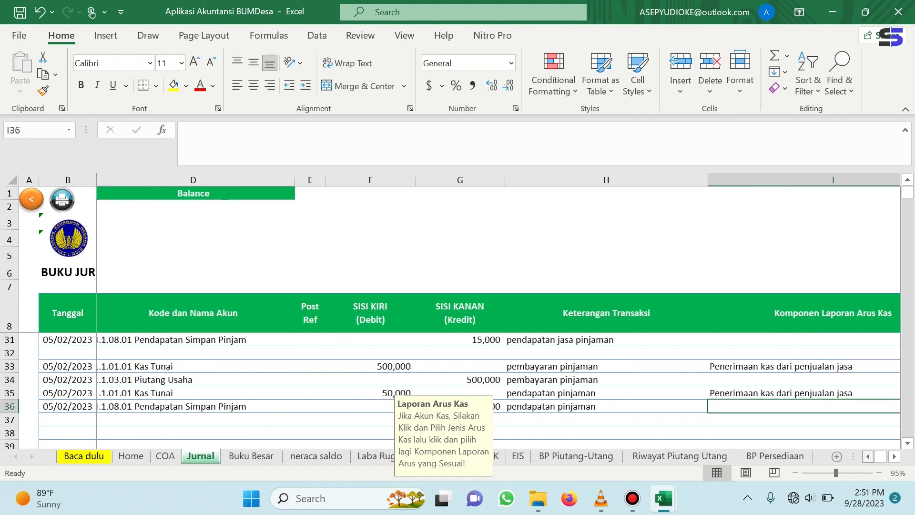
click(868, 456)
key(ctrl+Page_Down)
key(ctrl+Page_Down)
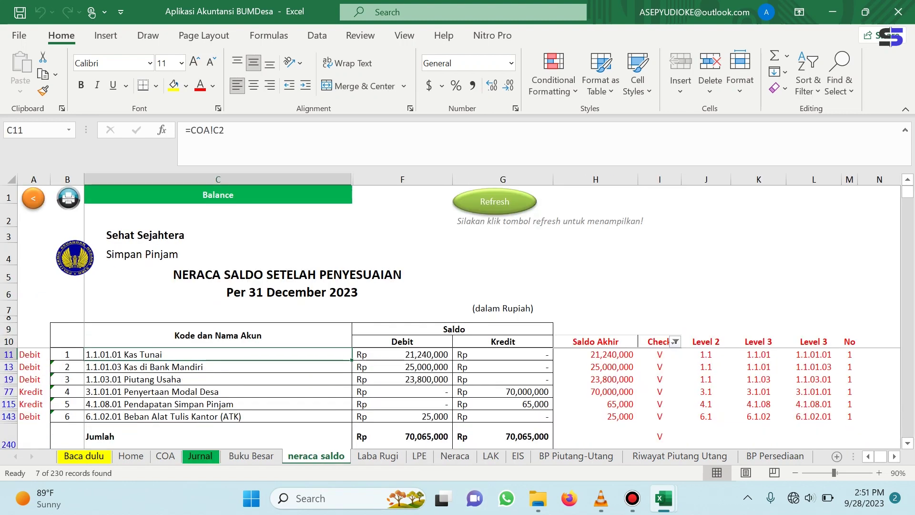
key(ctrl+Page_Down)
key(ctrl+Page_Down)
key(ctrl+Page_Down)
key(ctrl+Page_Down)
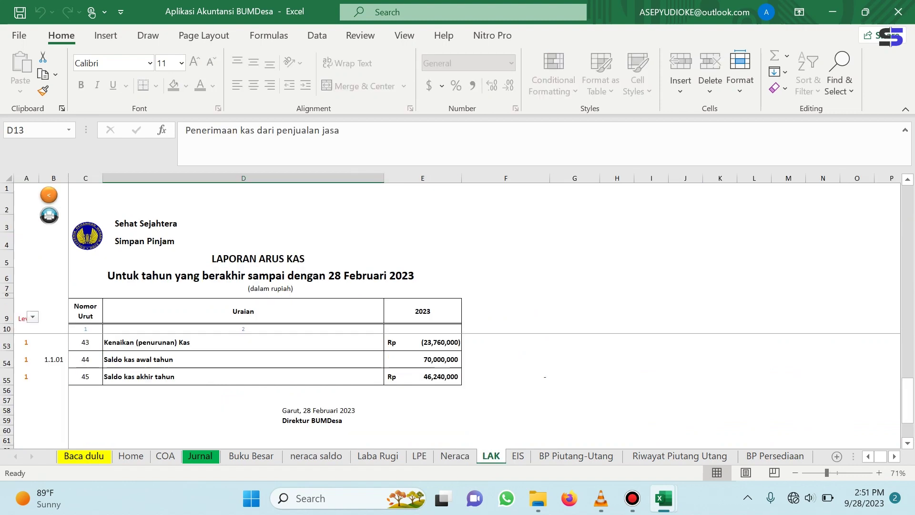
key(ctrl+Page_Up)
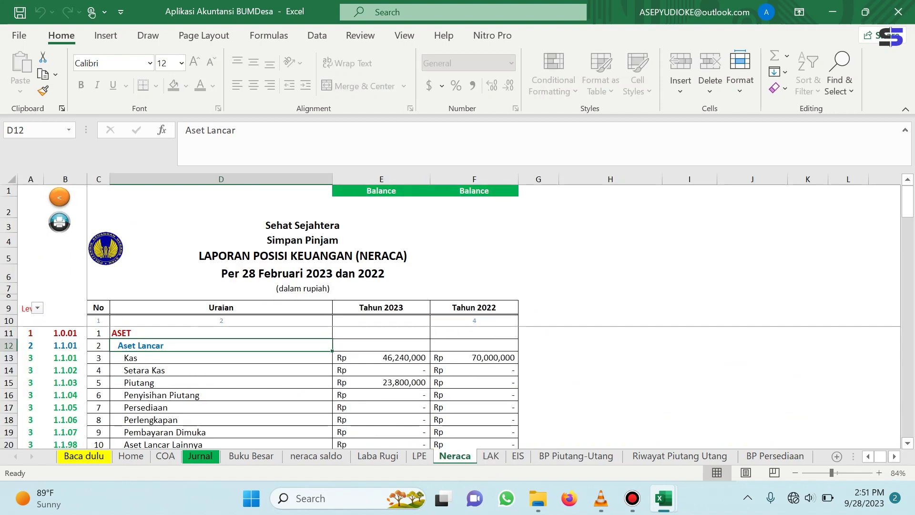
Save the Aplikasi Akuntansi BUMDesa workbook and switch to soal simpan pinjam to read the next transaction.
key(ctrl+s)
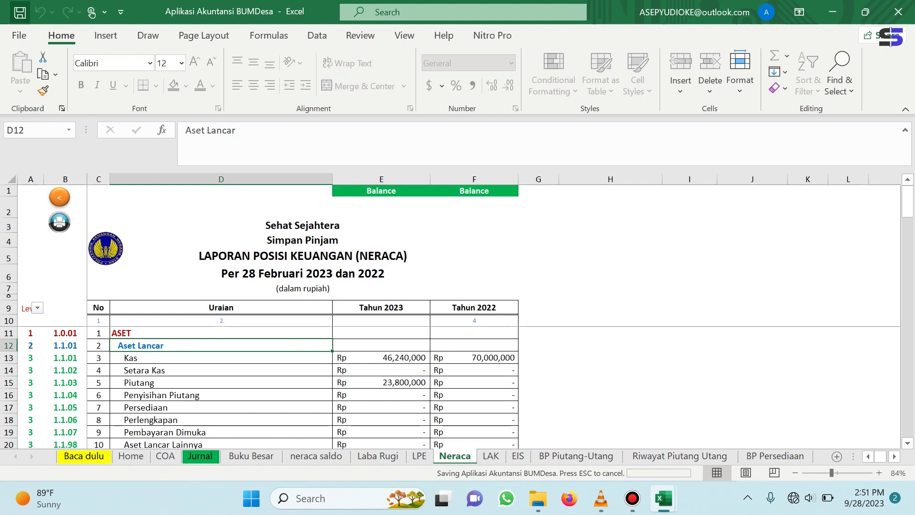
mouse_move(663, 498)
click(579, 429)
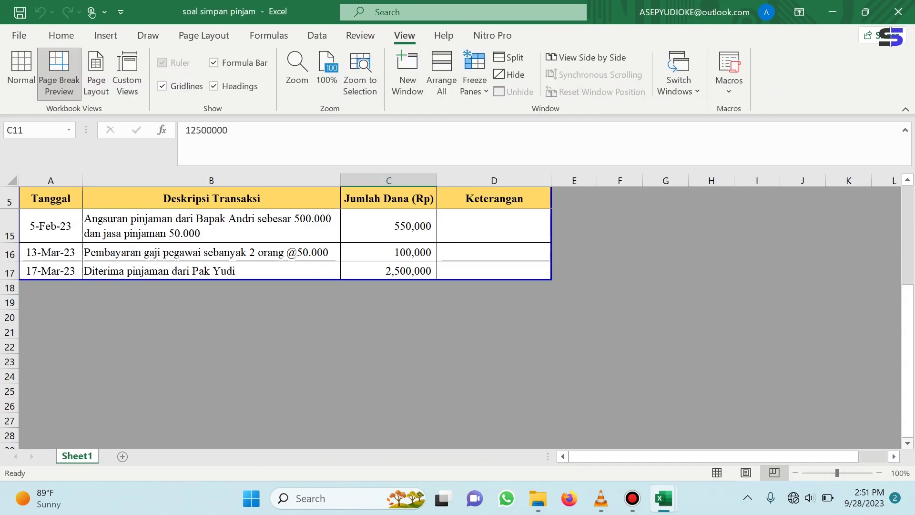
Switch to the Aplikasi Akuntansi BUMDesa workbook's Jurnal sheet and enter the date 3/13/2023 in B38 and B39.
scroll(458, 329, down, 1)
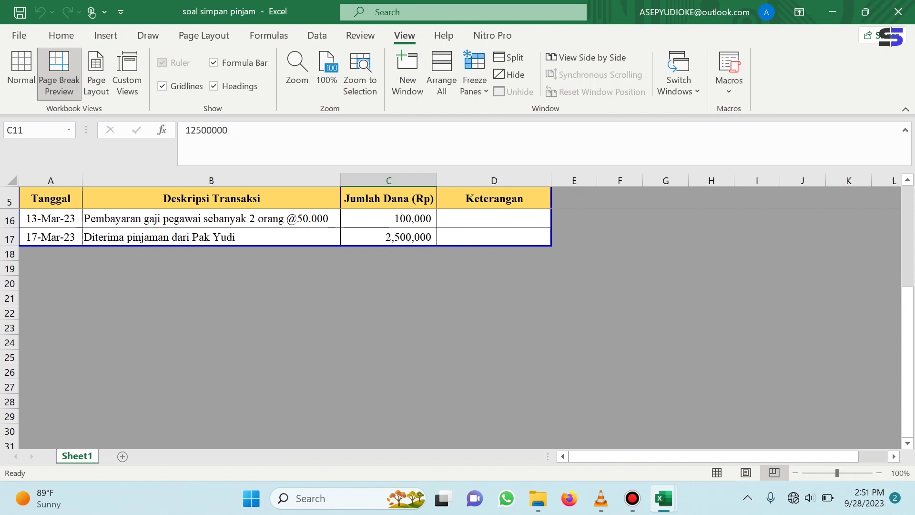
mouse_move(663, 498)
click(740, 431)
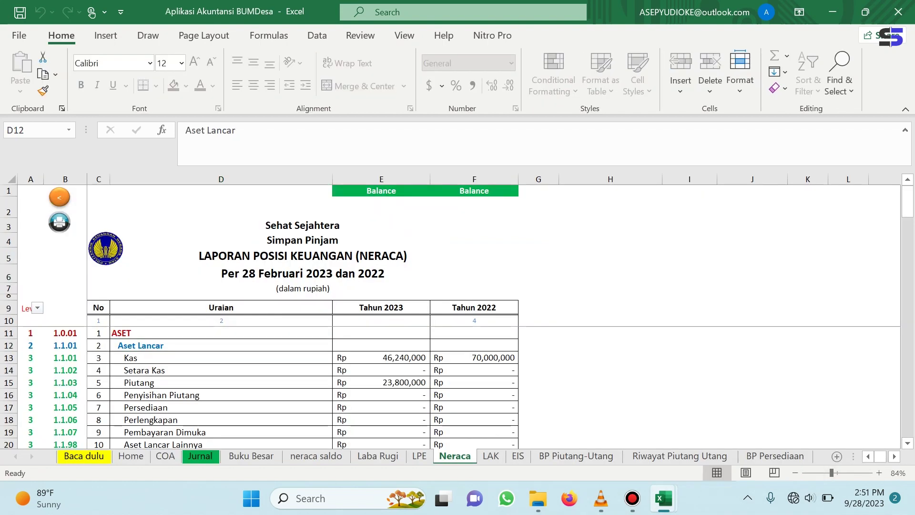
click(200, 456)
scroll(450, 391, down, 3)
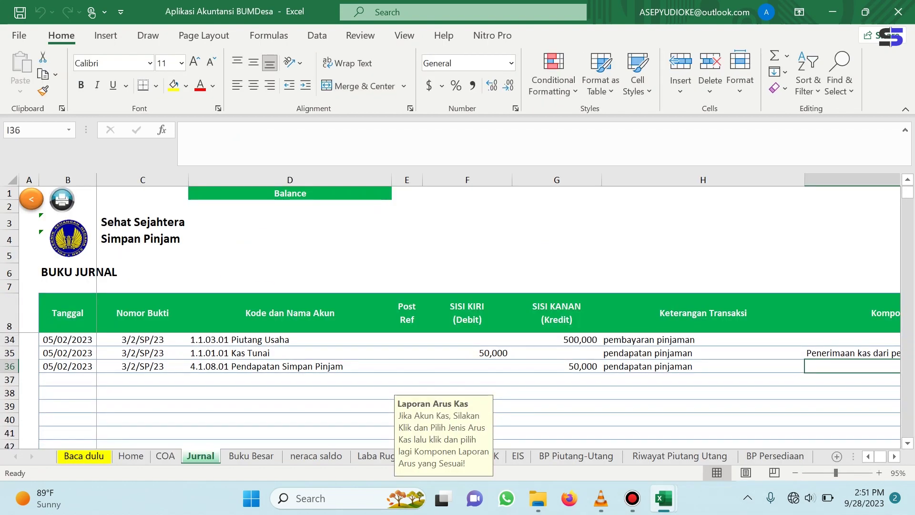
click(67, 393)
text(3/13/2023)
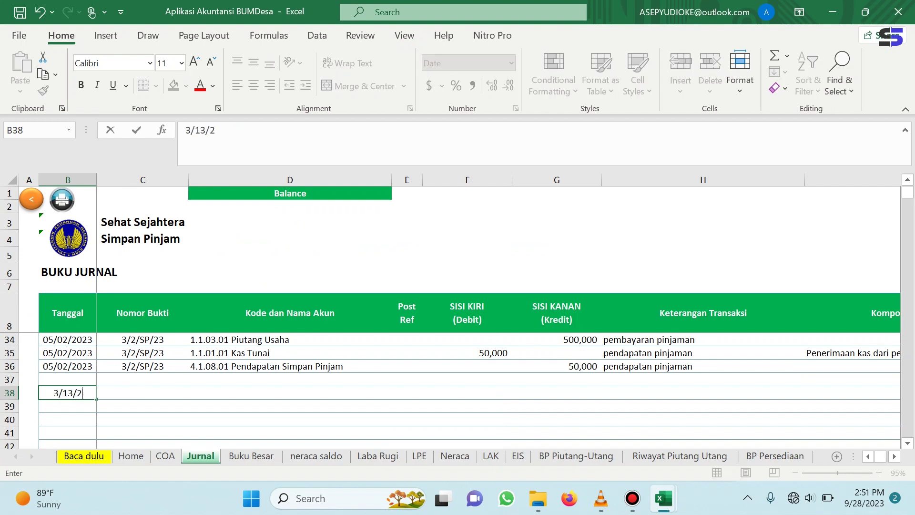
key(Return)
key(ctrl+d)
key(Up)
key(ctrl+Right)
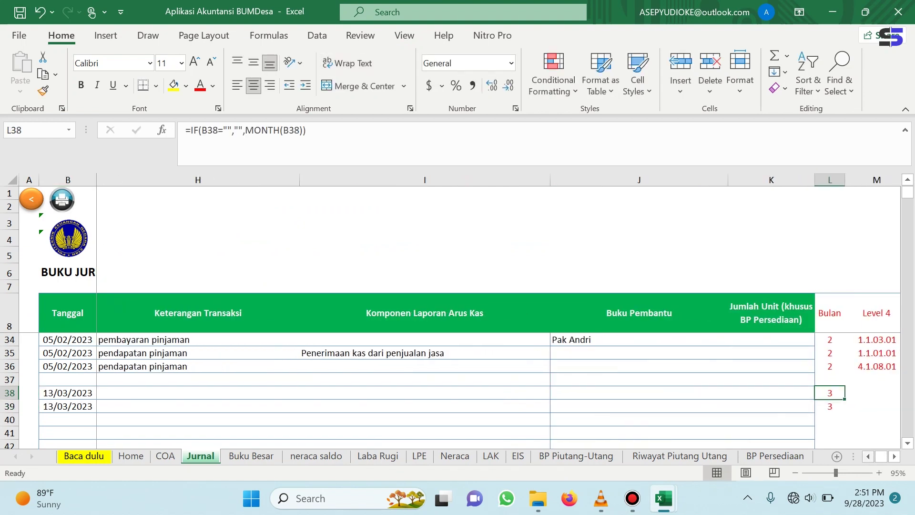
Enter the voucher number 1/3/SP/23 in C38 and fill it down to C39.
scroll(498, 309, left, 5)
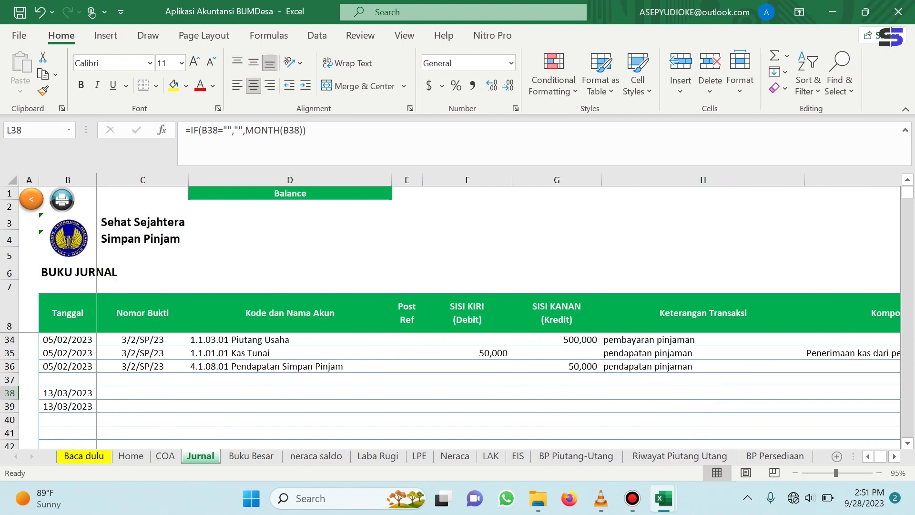
click(142, 392)
text(1/3/SP)
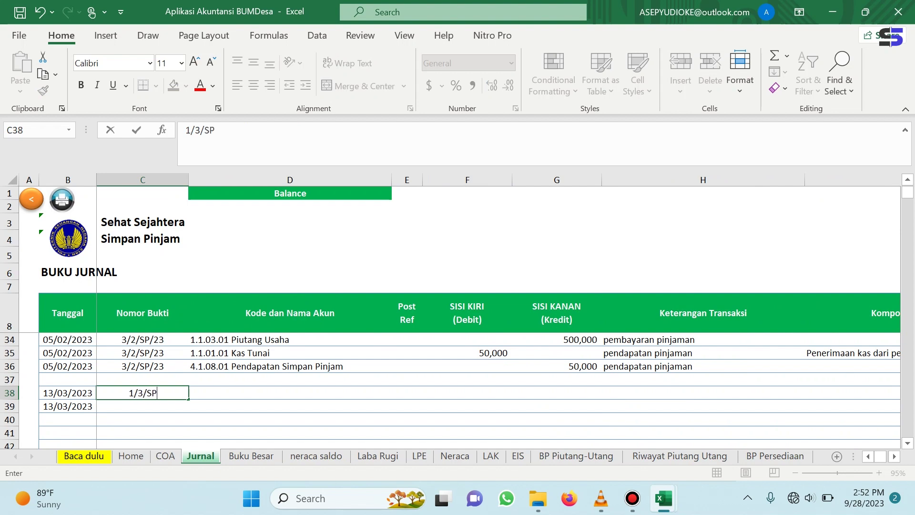
text(/23)
key(shift+Down)
key(ctrl+d)
Look up "gaji" in D38 and choose the account 6.1.01.01 Beban Gaji dan Tunjangan Bag. Adum.
click(289, 392)
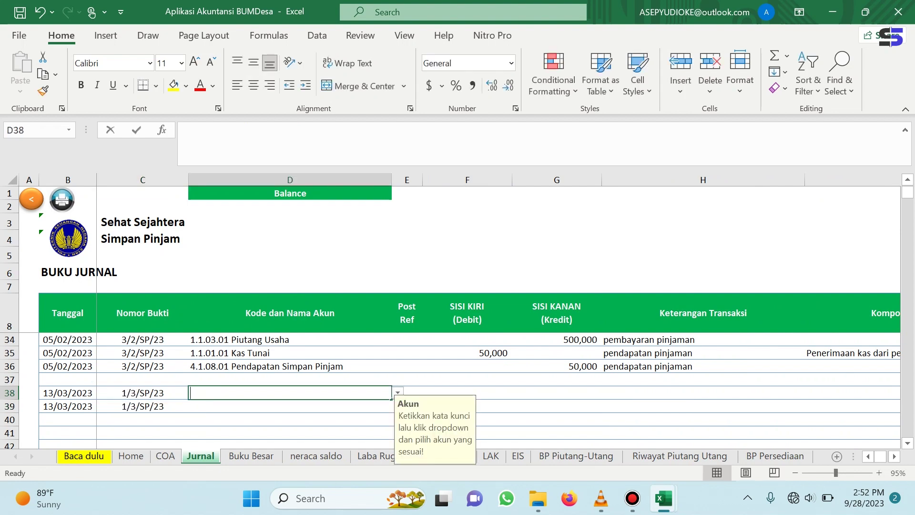
text(gaji)
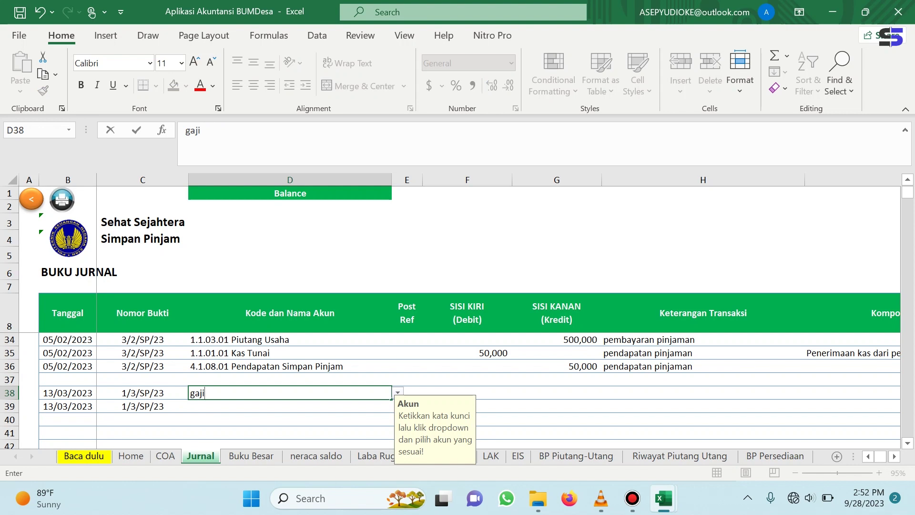
key(alt+Down)
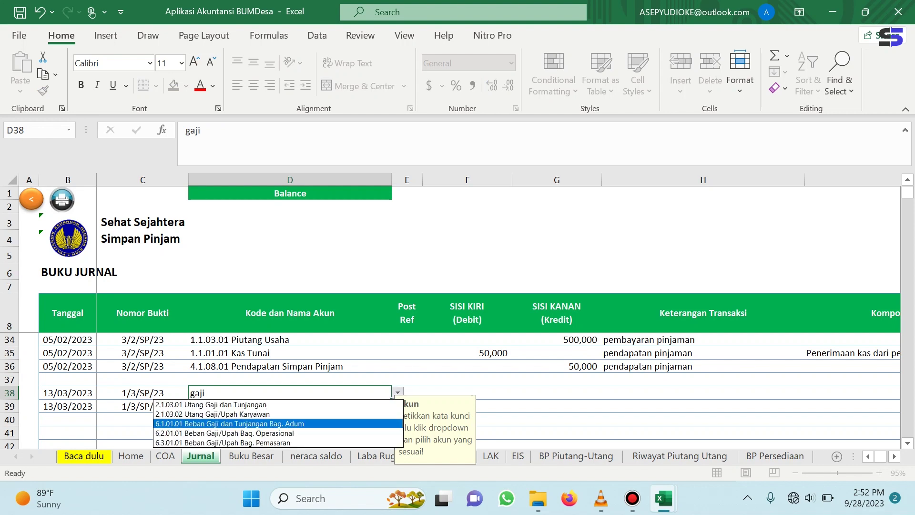
key(Down)
key(Down)
key(Up)
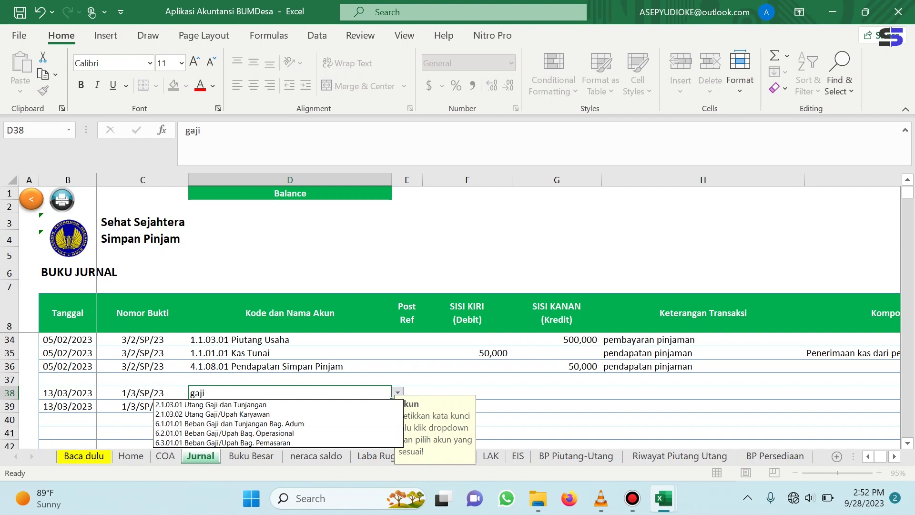
key(Down)
key(Up)
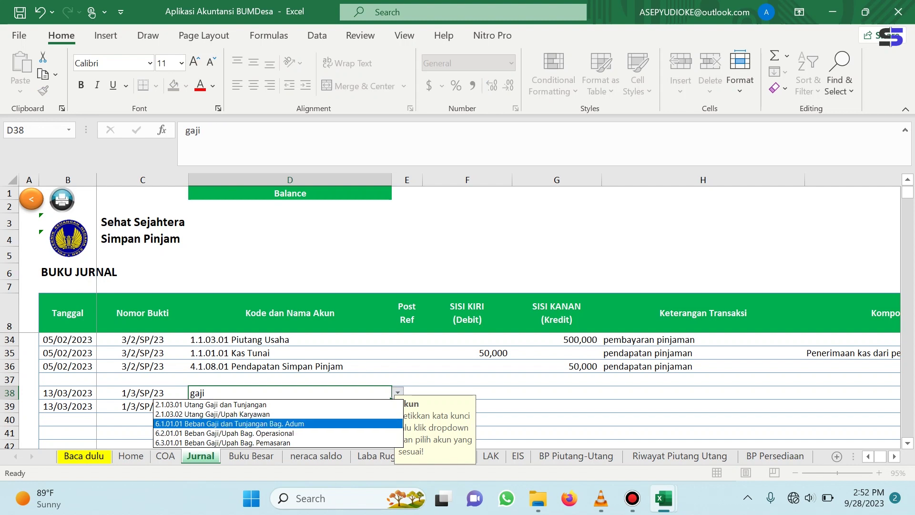
key(Return)
Look up "kas" in D39 and choose the account 1.1.01.01 Kas Tunai.
click(289, 406)
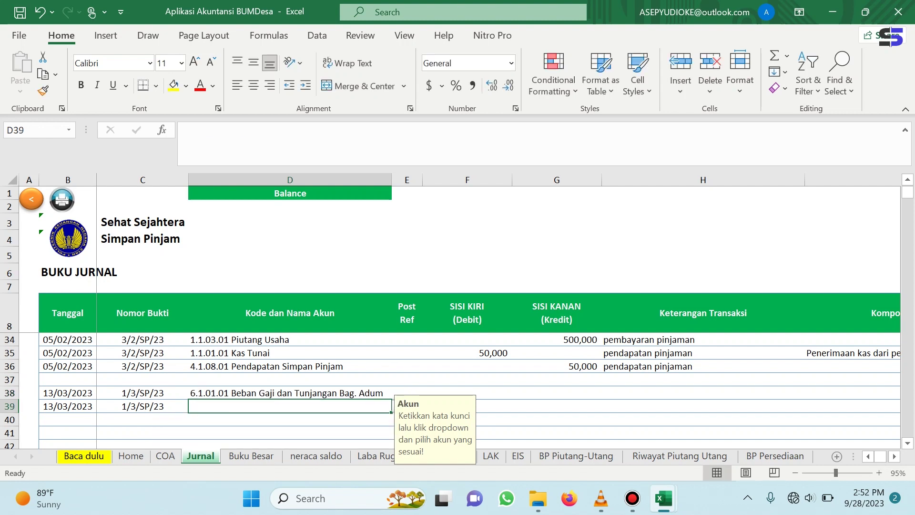
text(kas)
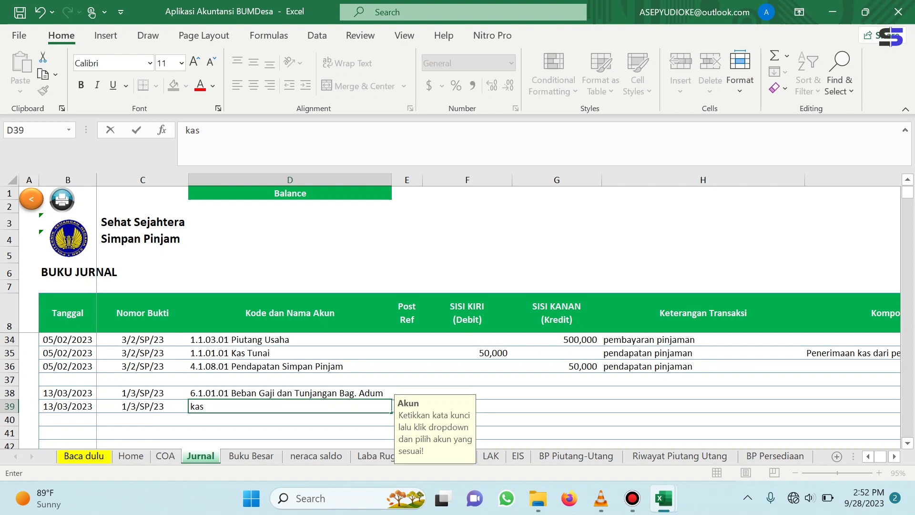
key(Down)
key(Down)
key(Up)
key(Up)
key(Return)
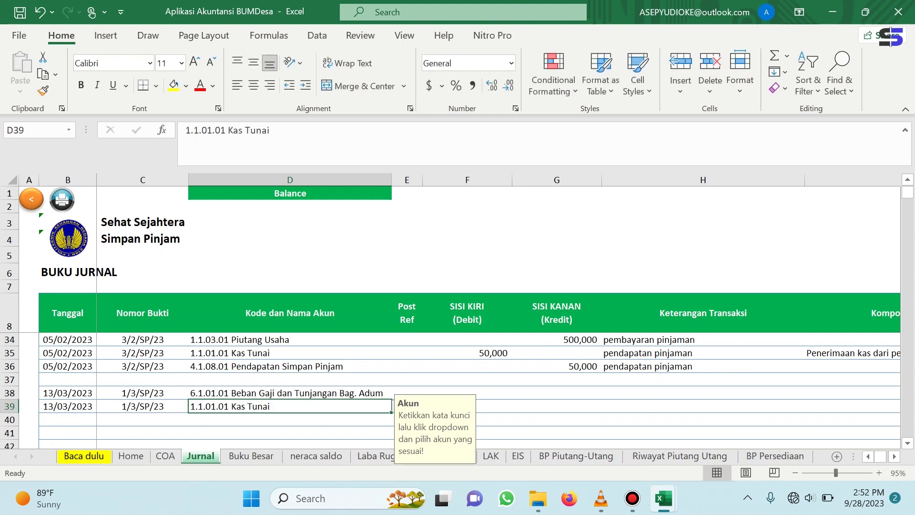
Enter 100,000 as the salary expense debit in F38 and as the Kas Tunai credit in G39.
click(466, 393)
text(1)
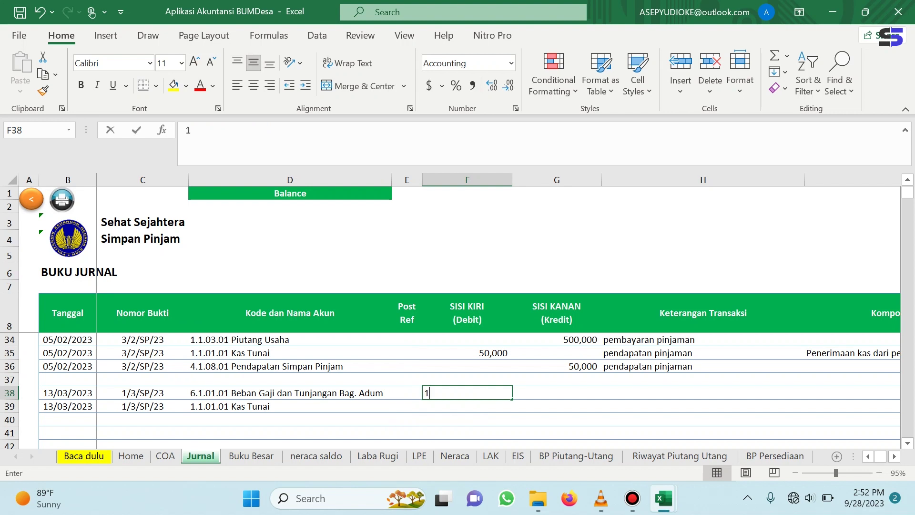
text(00000)
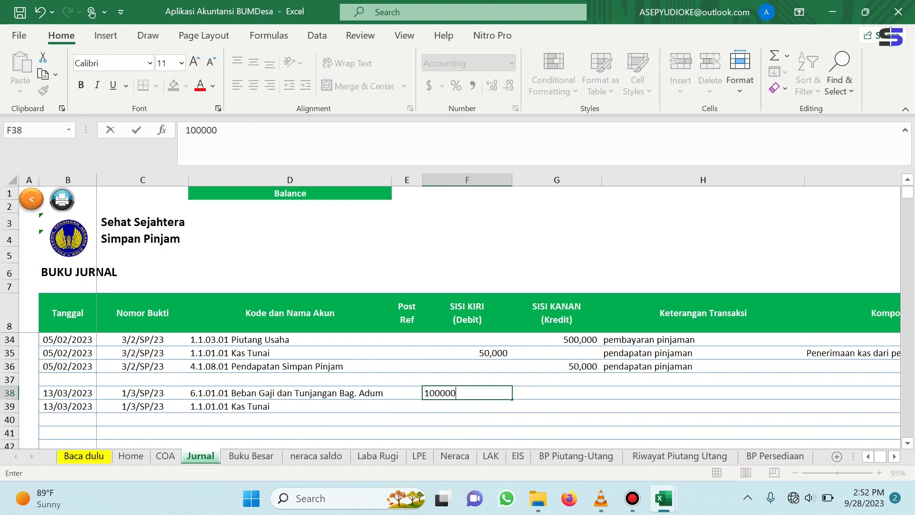
key(Return)
key(Right)
text(100,000)
key(Tab)
Enter the transaction description "pembayaran gaji" in H38 and fill it down to H39.
key(Up)
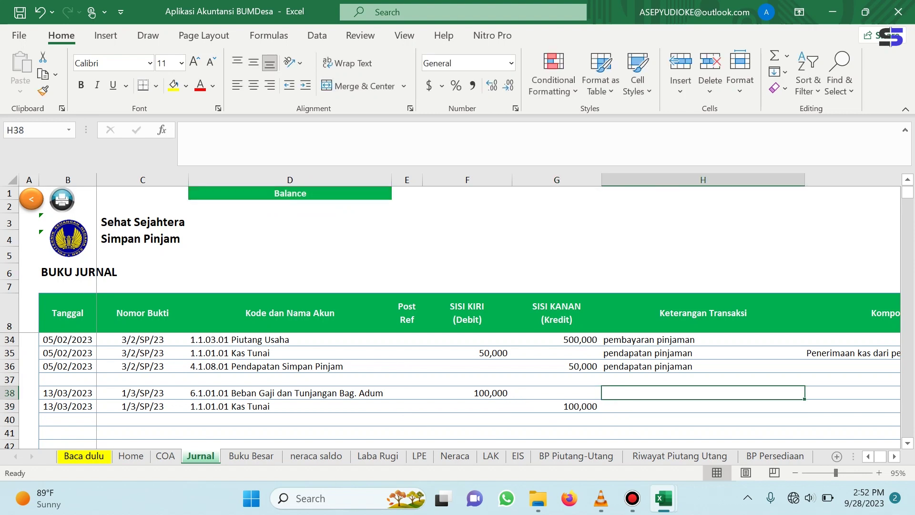
text(pembayaran ga)
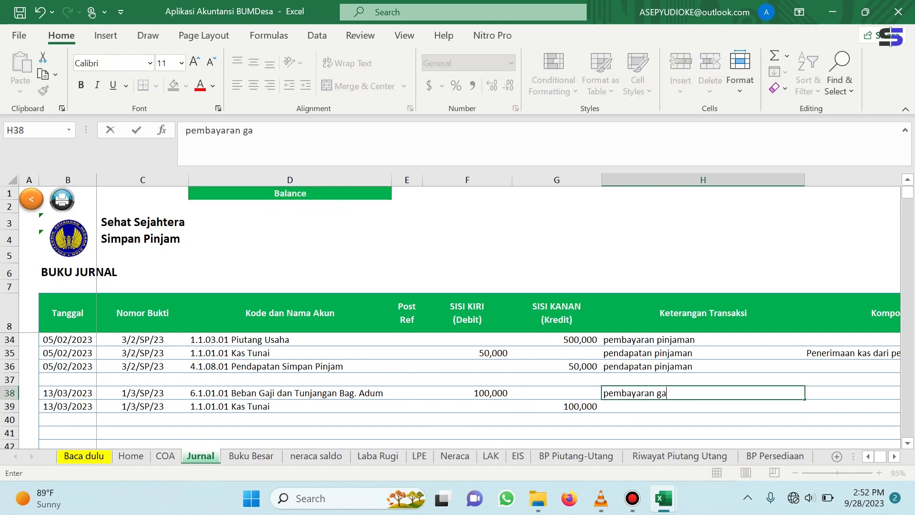
text(ji)
drag(805, 399, 805, 413)
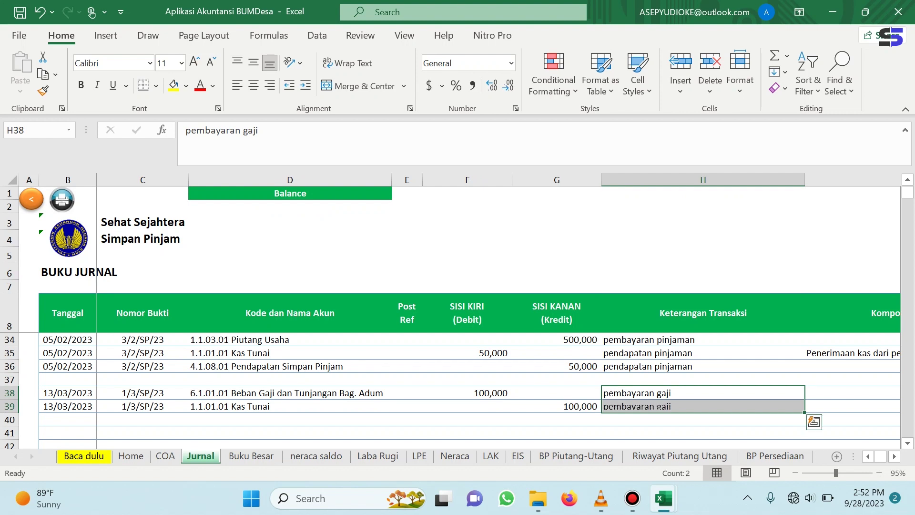
Copy "Pengeluaran kas untuk pembayaran gaji/upah pegawai/karyawan" from the LAK sheet and paste it as values into Jurnal cell I39.
click(852, 392)
click(517, 456)
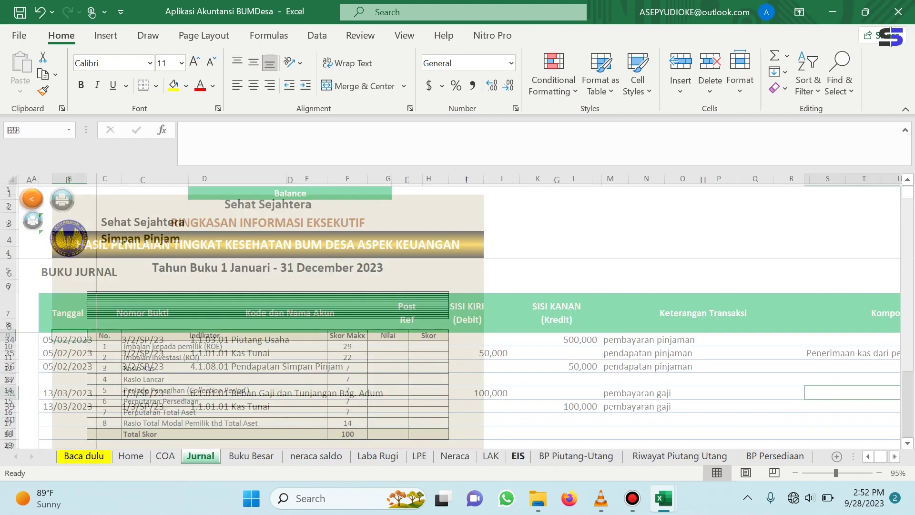
click(495, 456)
scroll(545, 376, up, 10)
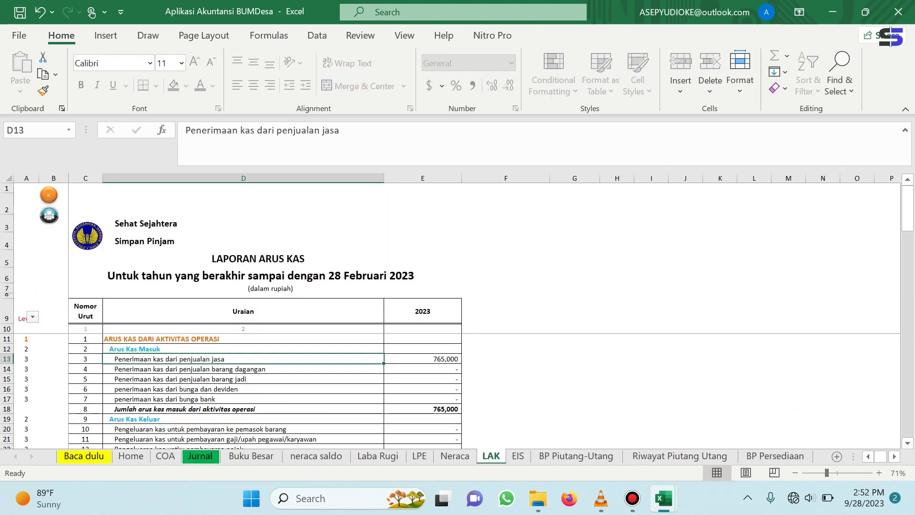
scroll(265, 391, down, 2)
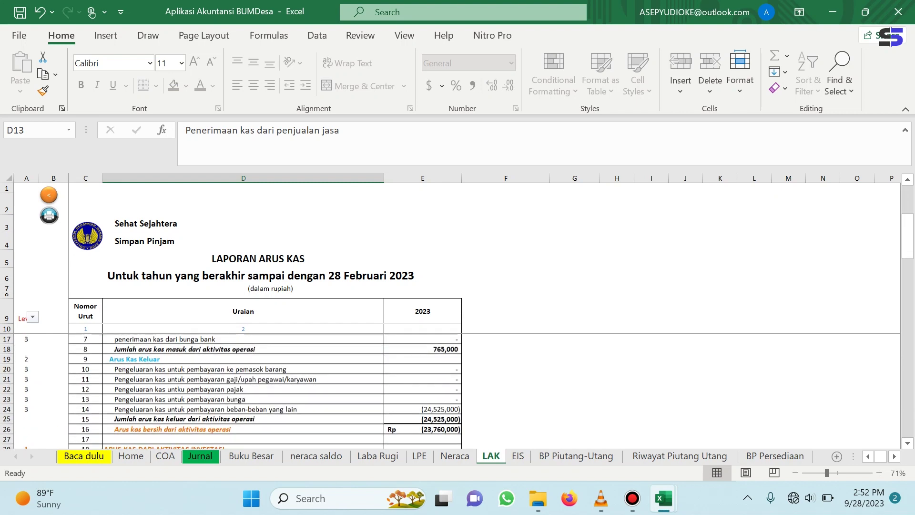
right_click(234, 379)
click(270, 120)
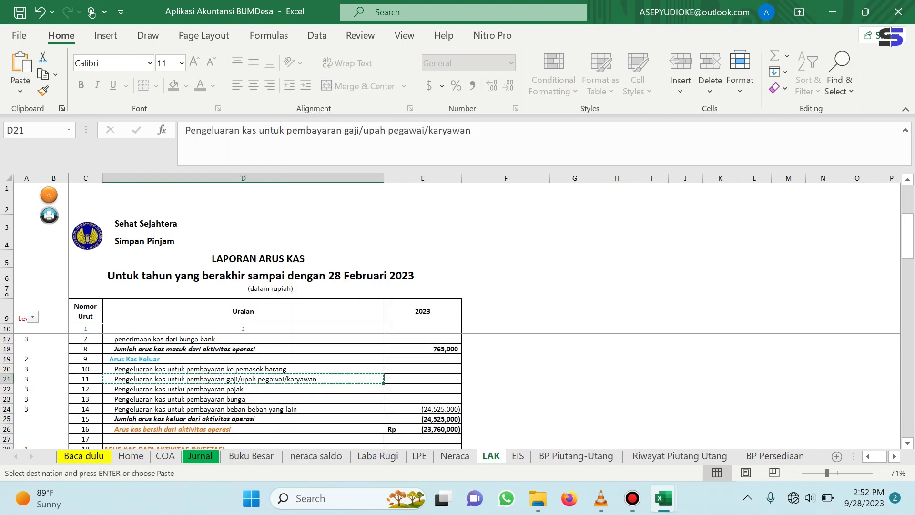
click(200, 455)
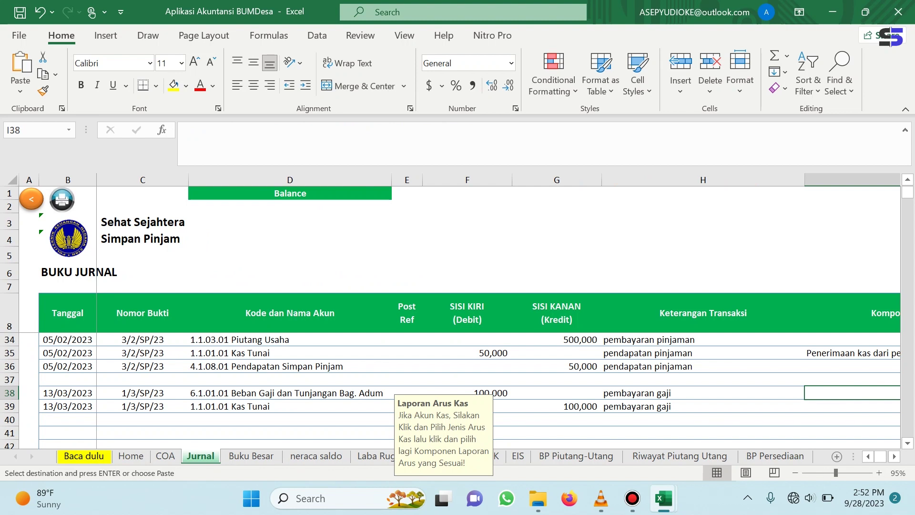
right_click(814, 409)
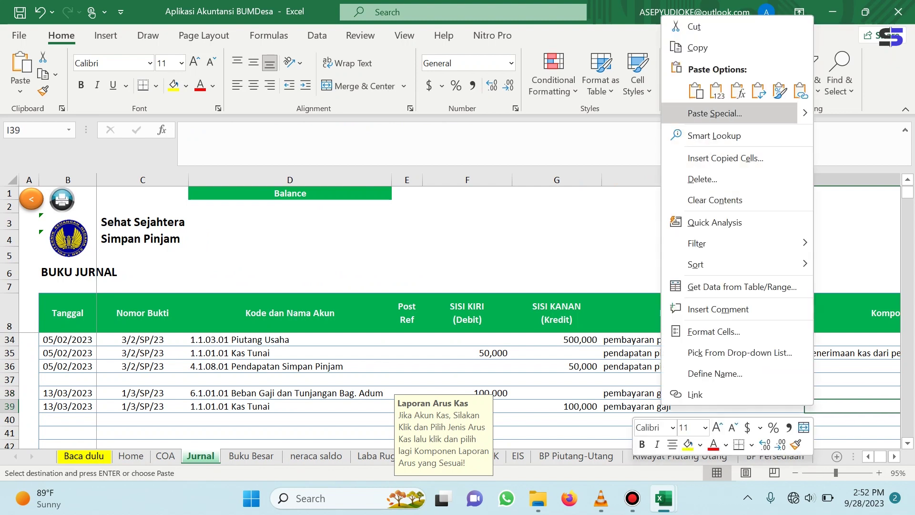
click(721, 92)
Switch to the soal simpan pinjam workbook and read the 17 March transaction.
mouse_move(663, 498)
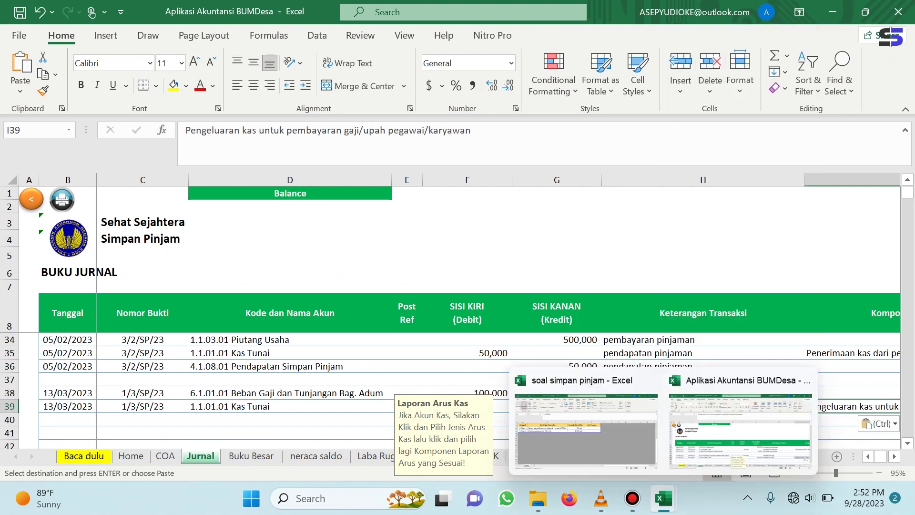
click(586, 419)
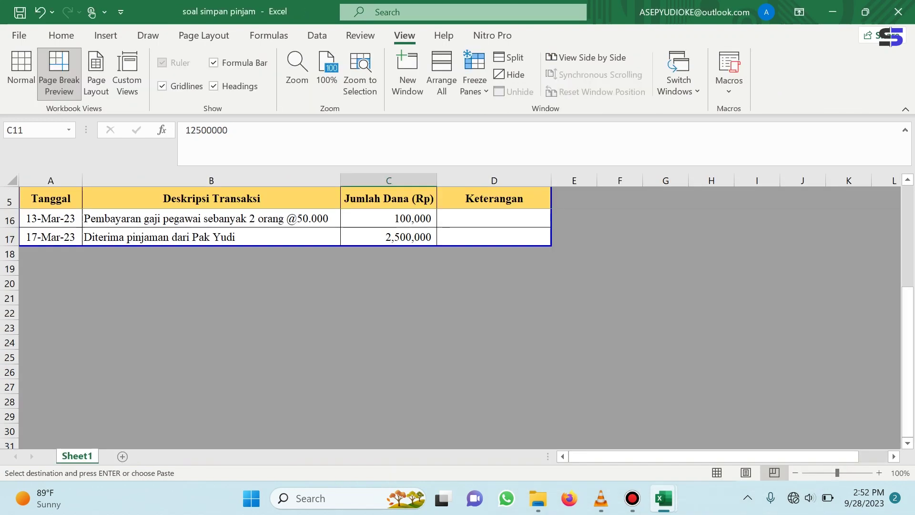
scroll(457, 328, down, 1)
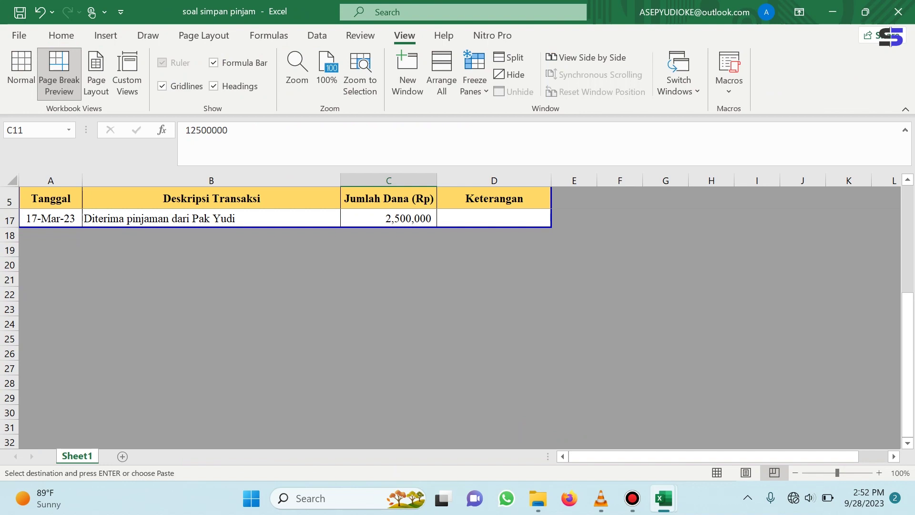
Return to the Jurnal sheet of Aplikasi Akuntansi BUMDesa and enter the date 3/17/2023 in B41 and B42.
mouse_move(664, 498)
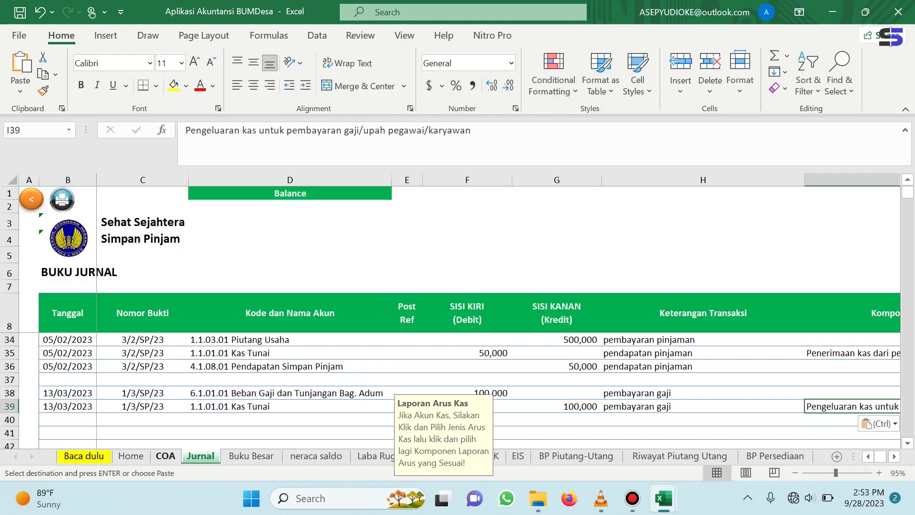
click(68, 433)
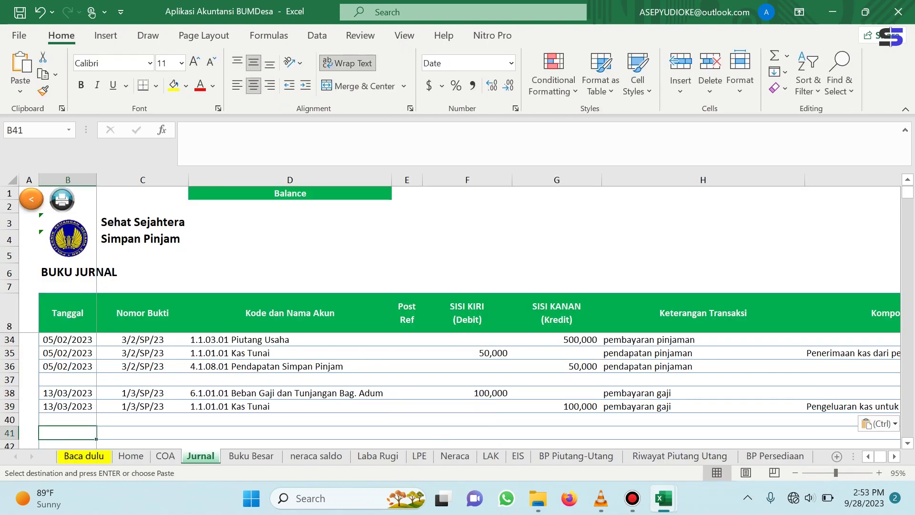
text(3/17/2023)
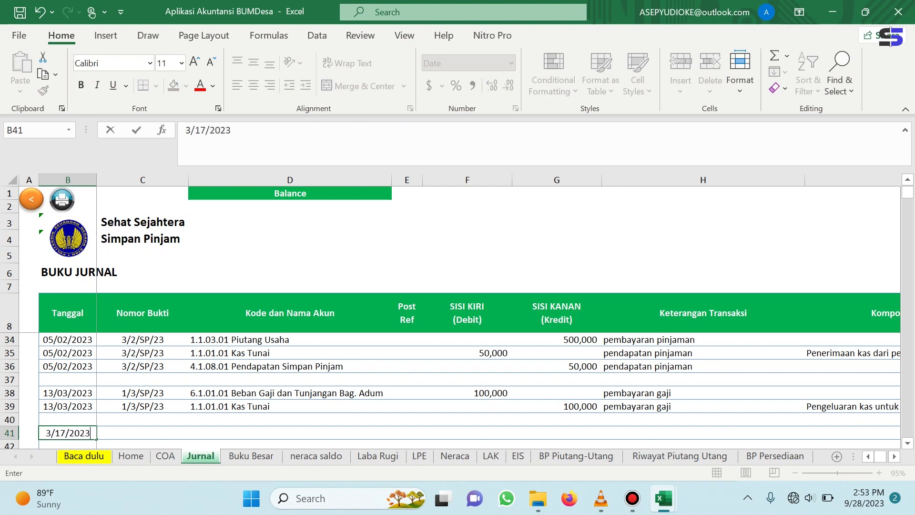
key(Return)
key(Up)
key(shift+Down)
key(ctrl+d)
Enter the voucher number 2/3/SP/23 in C41 and fill it down to C44.
key(Right)
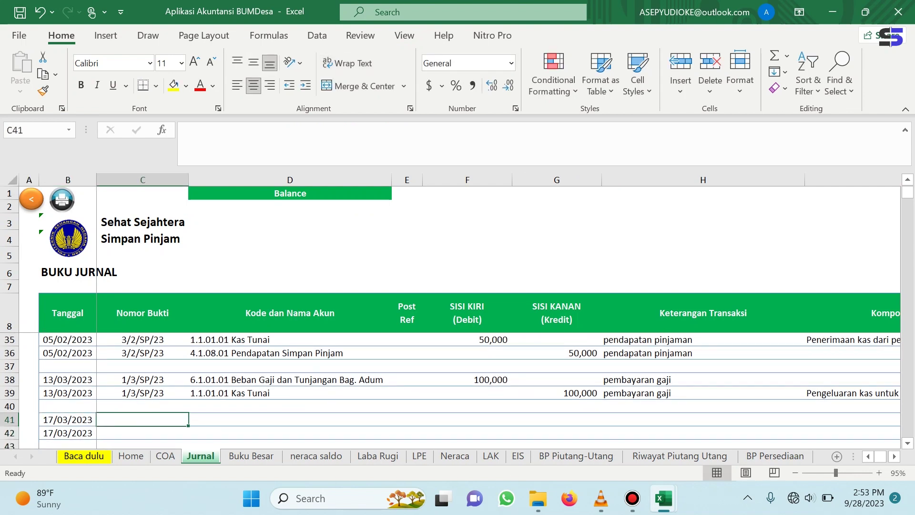
text(2/)
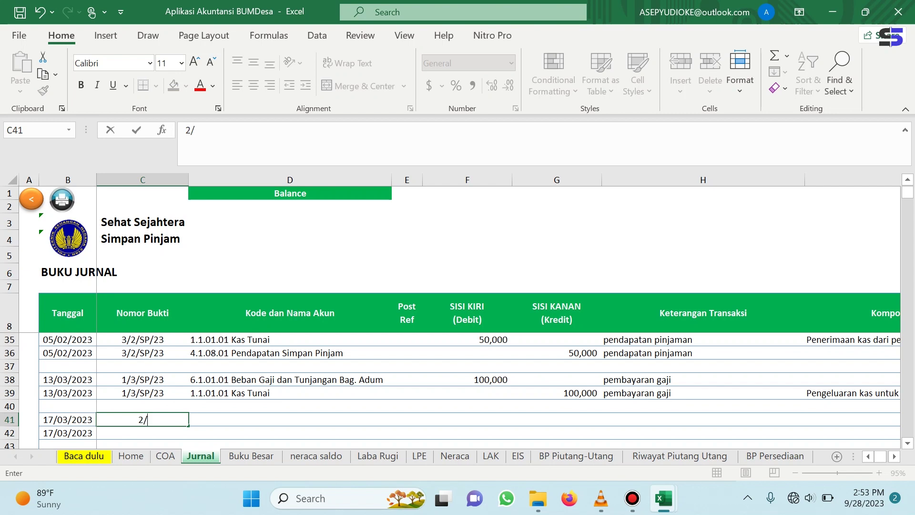
text(3/SP/23)
key(shift+Down)
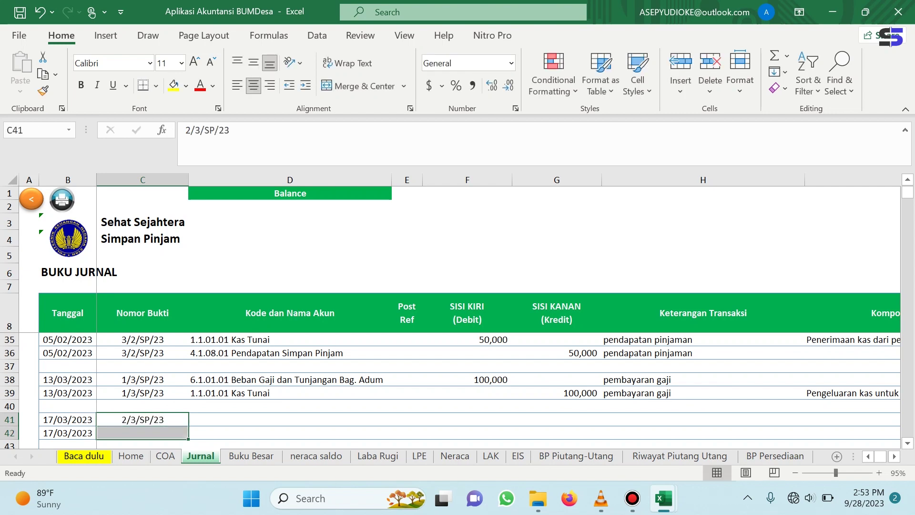
key(shift+Down)
key(shift+Down)
key(ctrl+d)
Copy the date in B42 and paste it as values into B43 and B44.
click(67, 406)
right_click(68, 406)
click(109, 46)
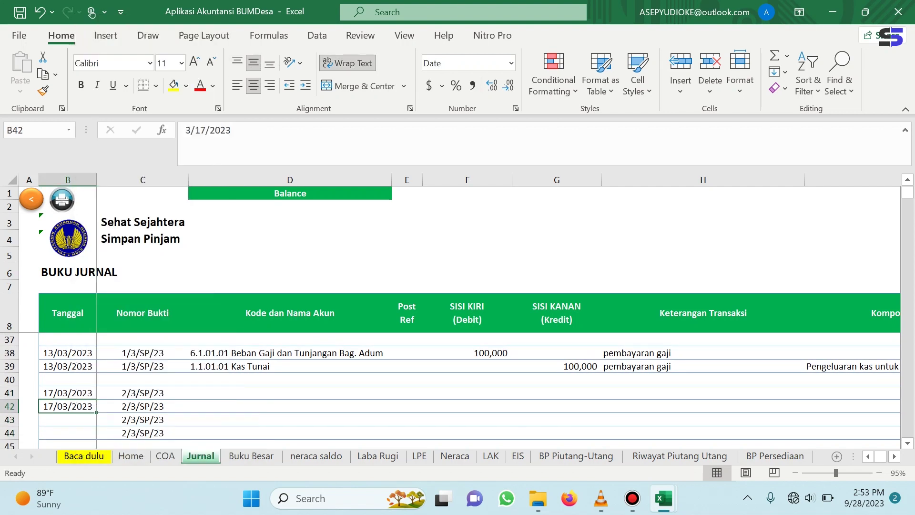
drag(68, 419, 68, 433)
right_click(72, 433)
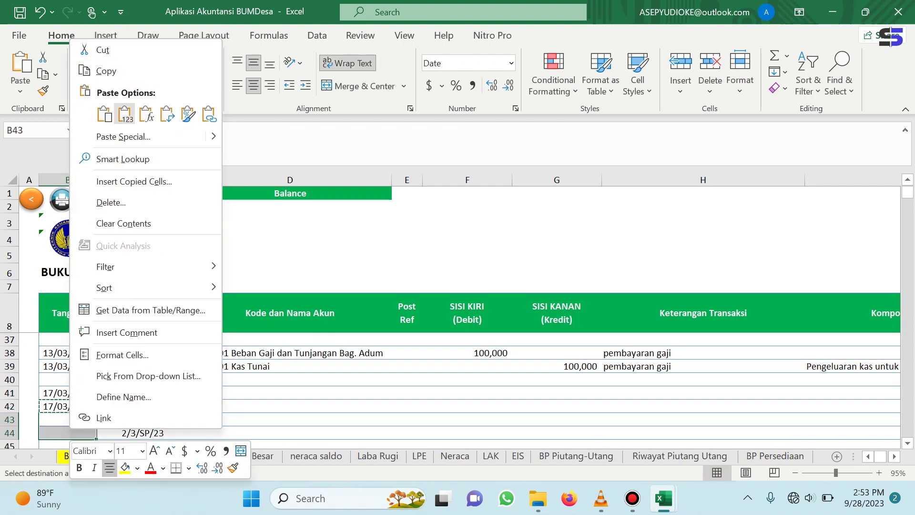
click(124, 114)
Enter the account 1.1.01.01 Kas Tunai in D41 by looking up the keyword "kas".
click(290, 393)
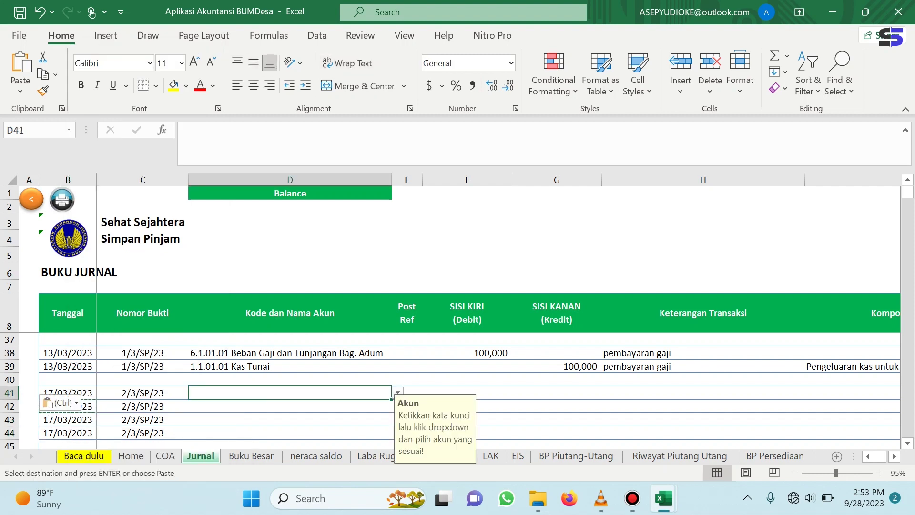
text(kas)
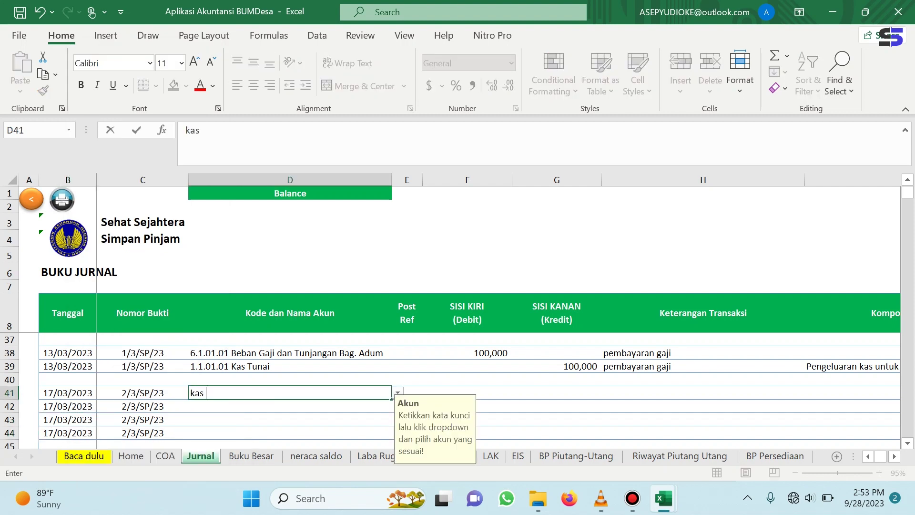
key(alt+Down)
key(Down)
key(Return)
key(Return)
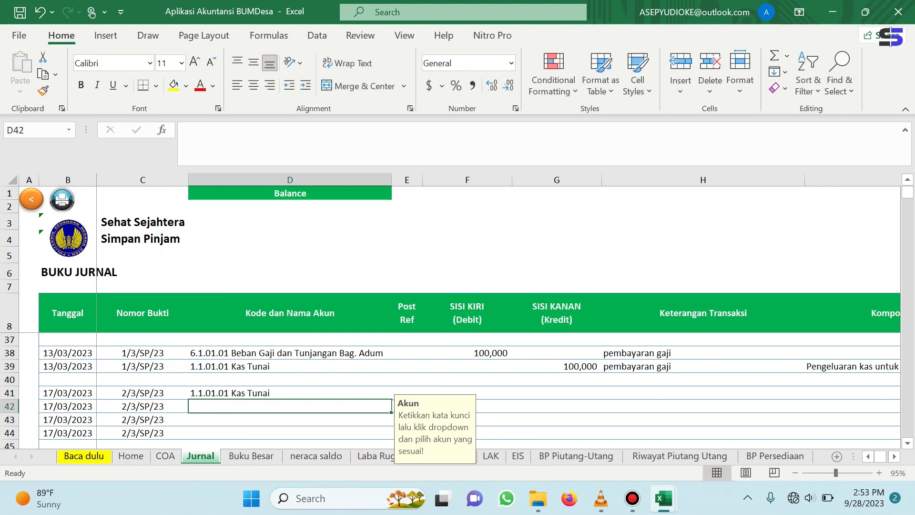
Enter the account 1.1.03.01 Piutang Usaha in D42 by looking up the keyword "piutang".
text(piutang)
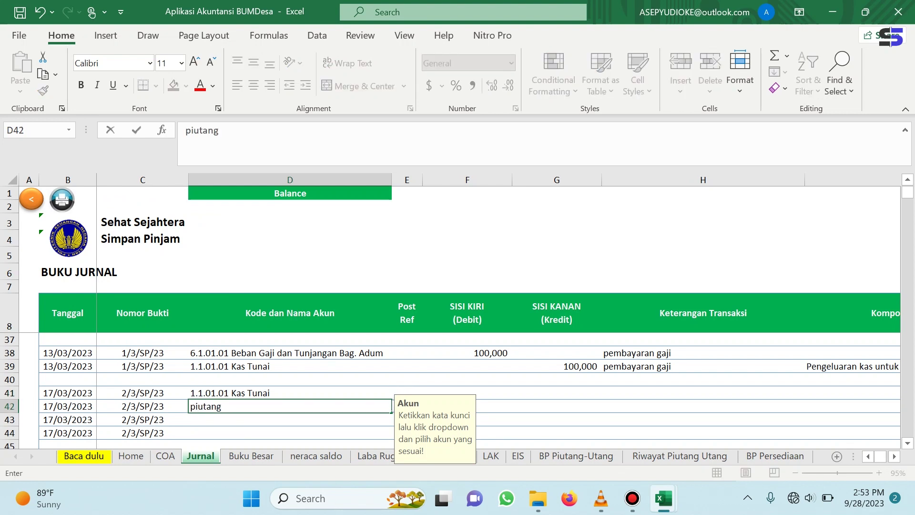
key(alt+Down)
key(Down)
key(Down)
key(Up)
key(Up)
key(Return)
Check the description and amount of the 17 March transaction in the soal simpan pinjam workbook, and return to the Jurnal sheet.
click(664, 498)
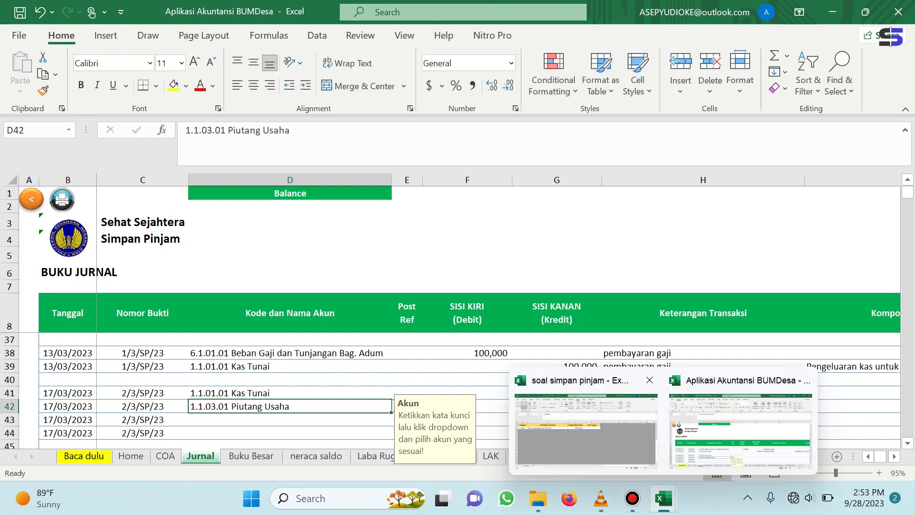
click(593, 415)
scroll(458, 329, up, 1)
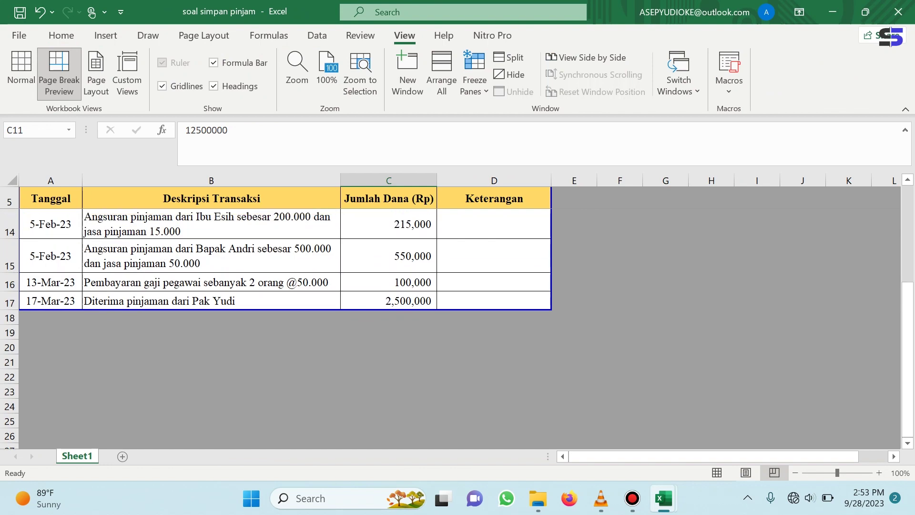
click(388, 300)
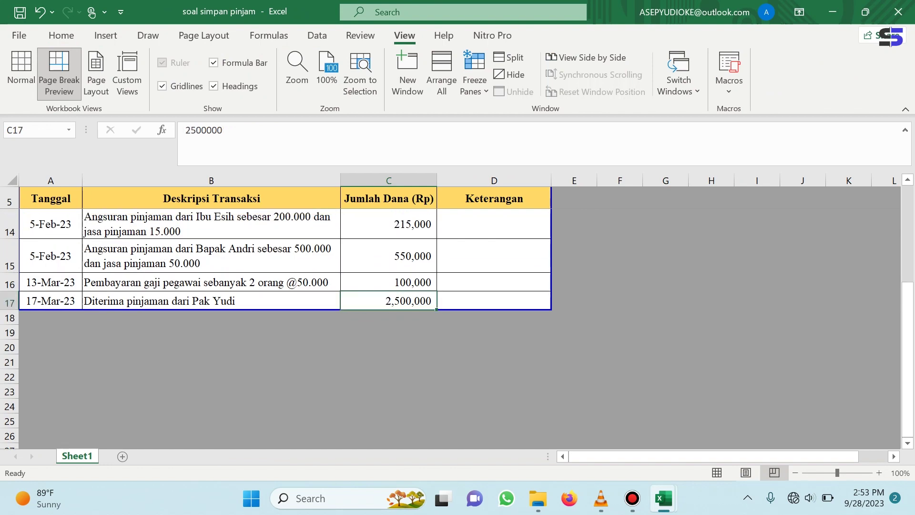
click(211, 301)
click(664, 498)
click(739, 417)
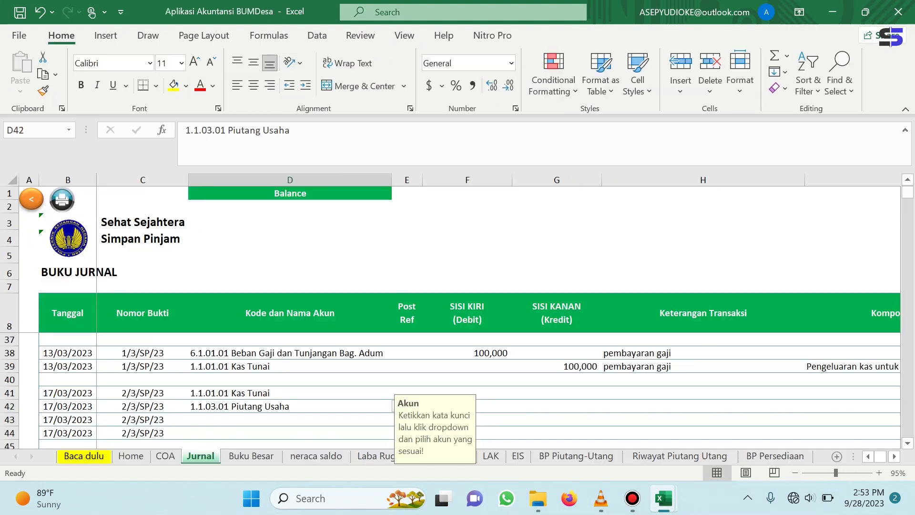
Clear the surplus dates and voucher numbers from rows 43 and 44 of the journal.
drag(9, 419, 9, 433)
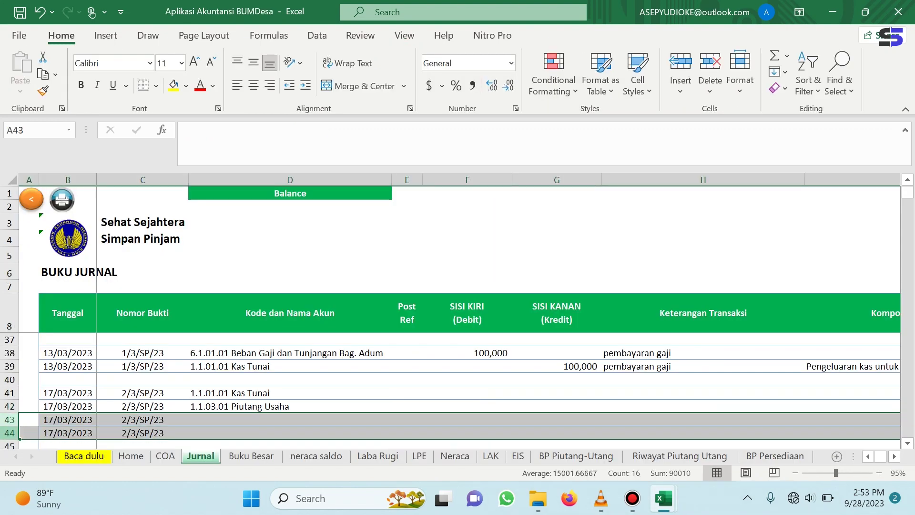
right_click(10, 432)
click(45, 314)
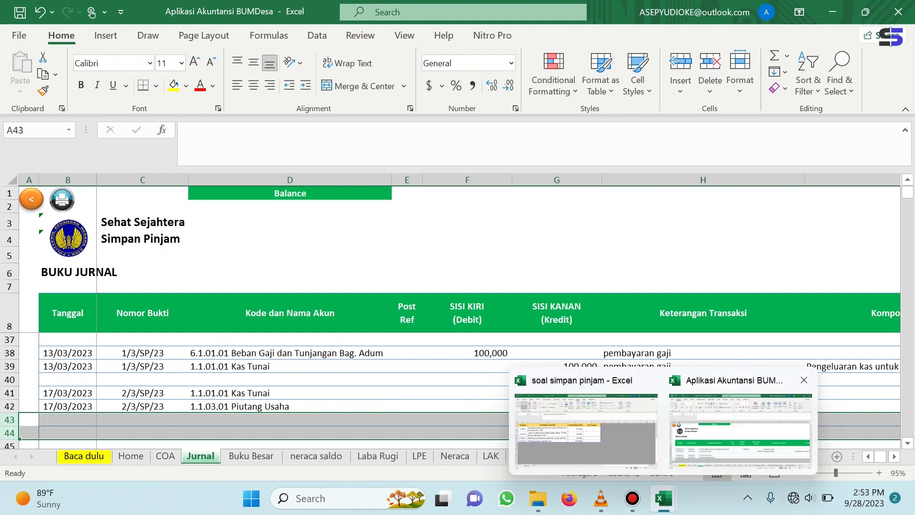
Enter 2,500,000 as the Kas Tunai debit in F41 and as the Piutang Usaha credit in G42.
click(467, 393)
text(2500000)
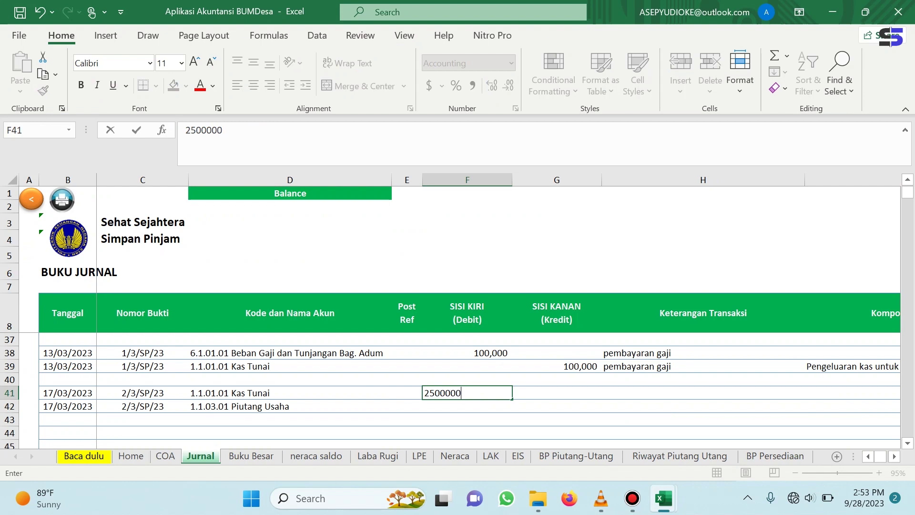
click(556, 406)
text(2,500,00)
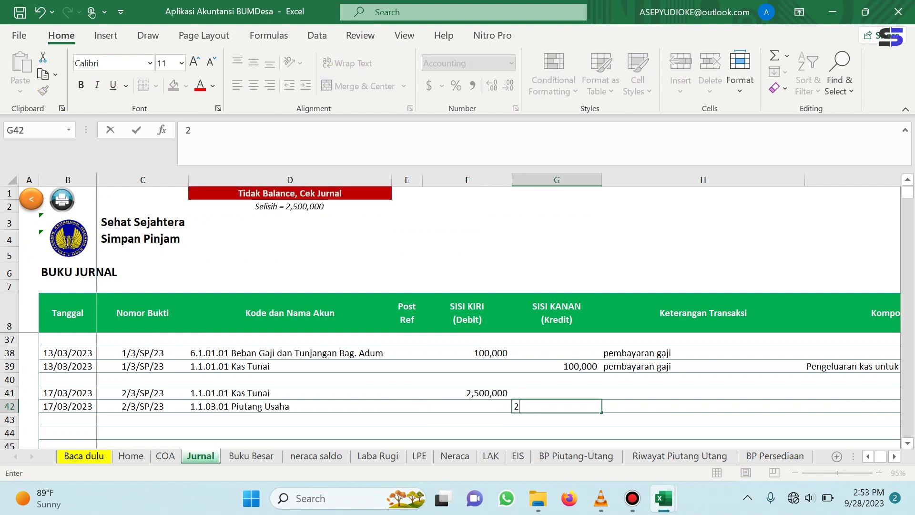
text(0)
key(Tab)
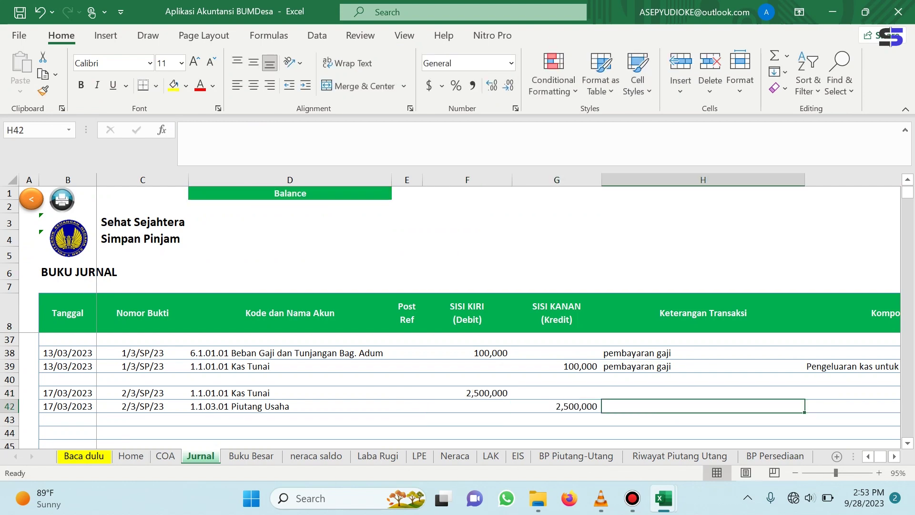
Enter the transaction description "pembayaran pinjaman" in H41 and fill it down to H42.
click(702, 393)
text(p)
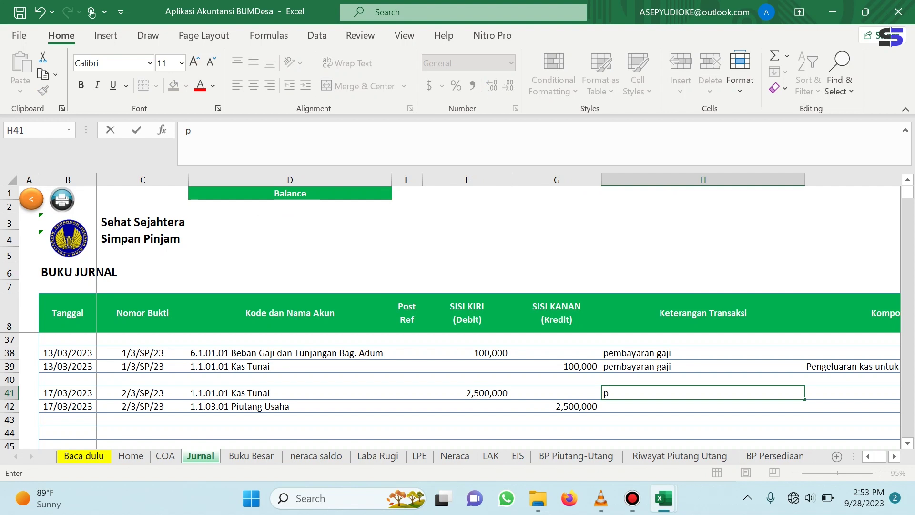
text(embayaran pinjaman)
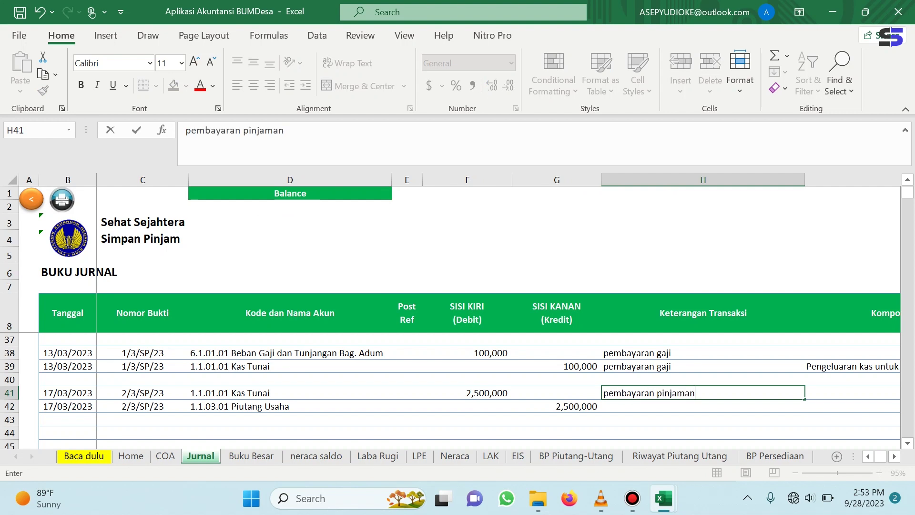
key(Return)
key(Left)
key(Left)
key(Right)
key(Up)
key(Right)
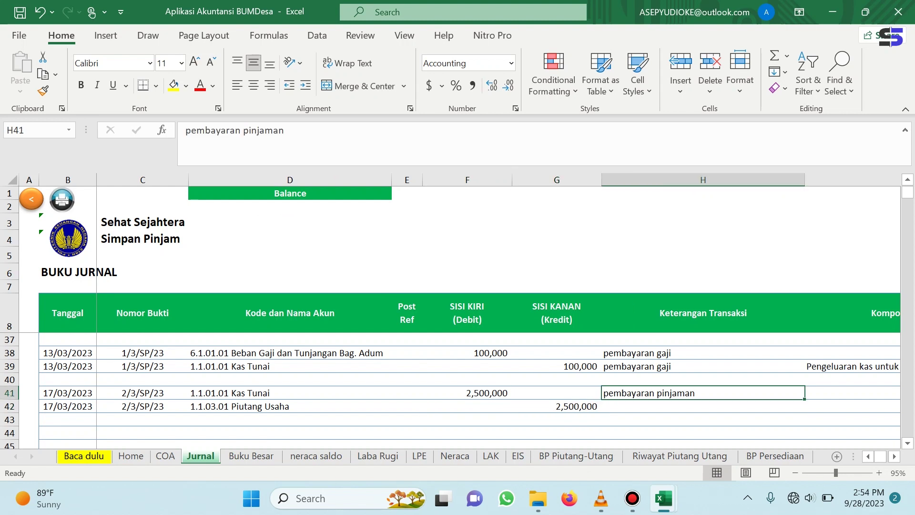
key(shift+Down)
key(ctrl+d)
Copy "Penerimaan kas dari penjualan jasa" from I28 and paste it as values into H41.
scroll(469, 391, up, 3)
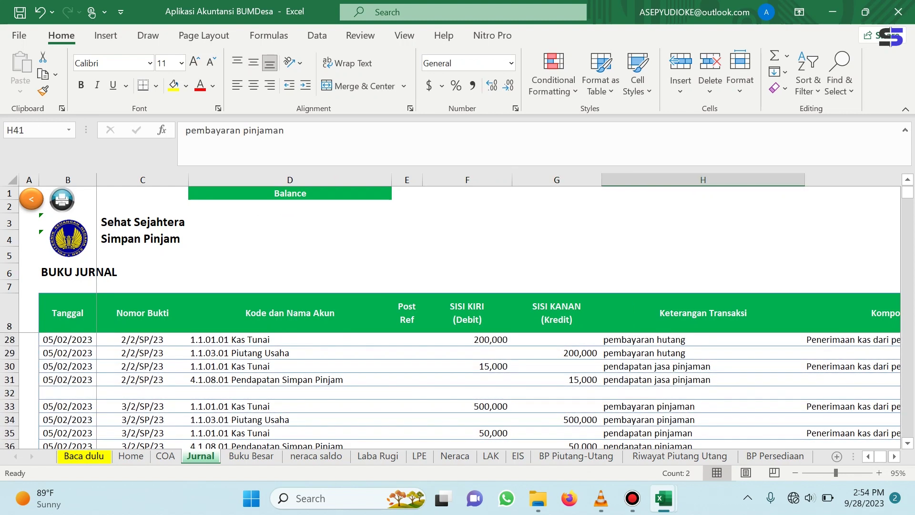
right_click(831, 339)
click(705, 96)
scroll(470, 391, down, 2)
scroll(470, 391, down, 1)
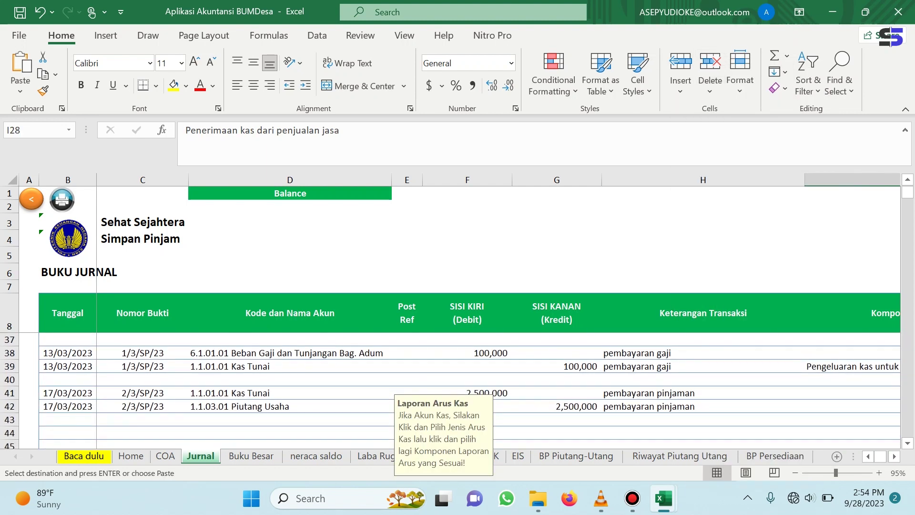
right_click(625, 393)
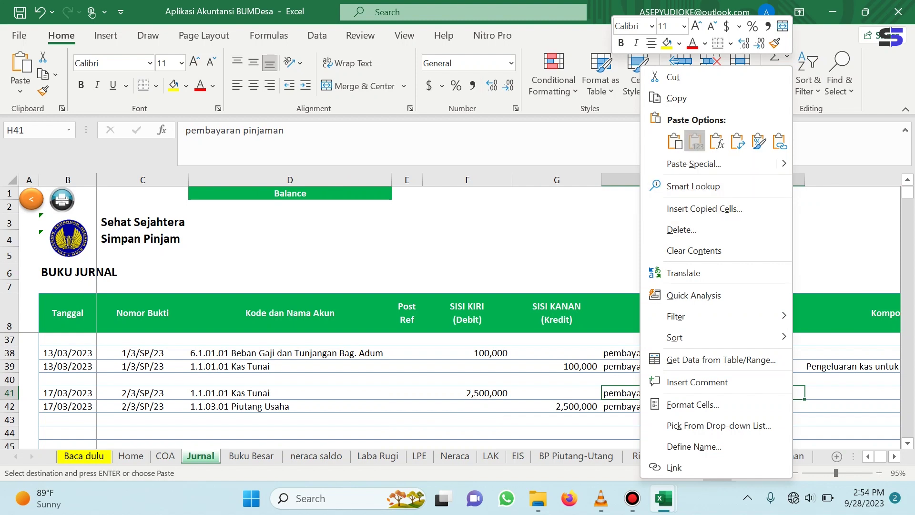
click(695, 141)
Set the Buku Pembantu in J42 to Piutang_Usaha and pick the borrower's name for the 17 March transaction.
click(702, 406)
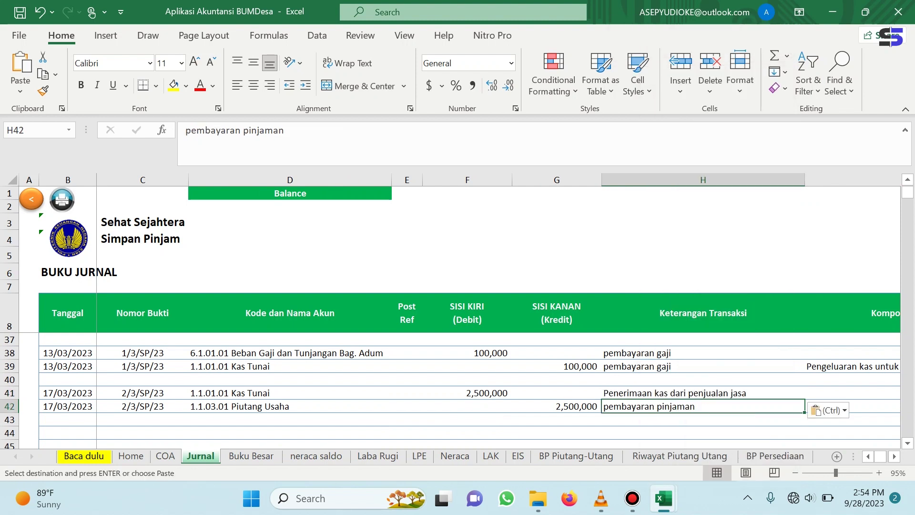
key(Right)
key(Right)
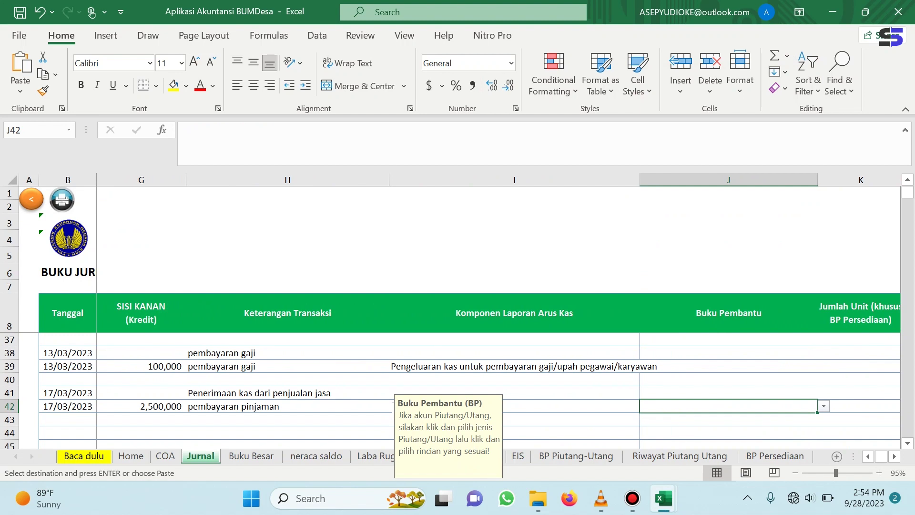
key(alt+Down)
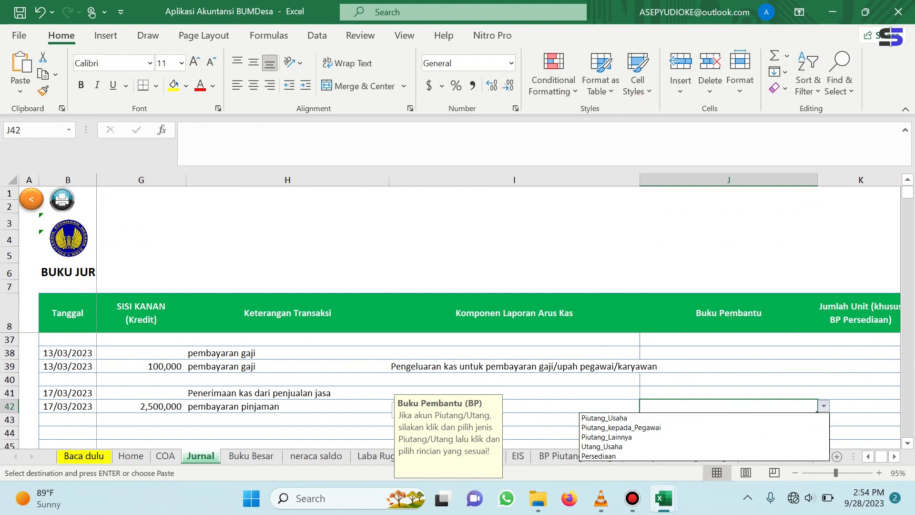
key(Down)
key(Return)
key(alt+Down)
key(Down)
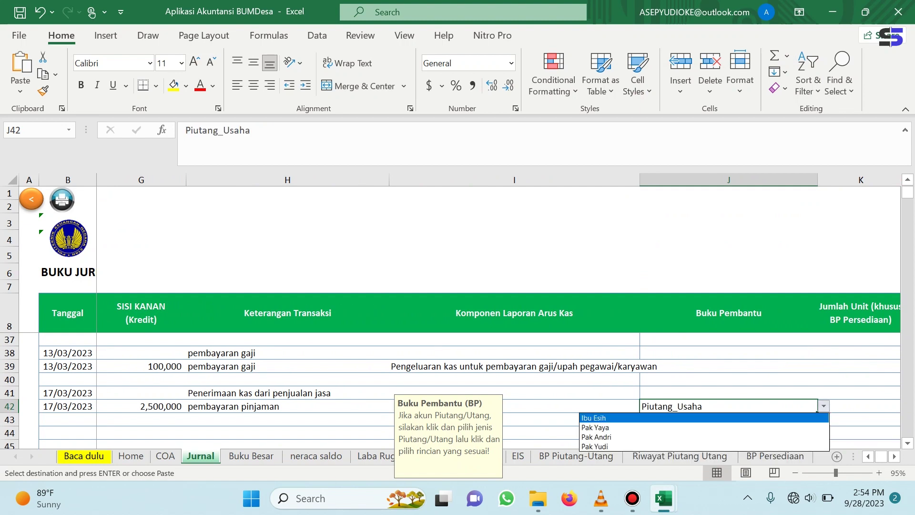
key(Down)
key(Down)
key(Down)
key(Return)
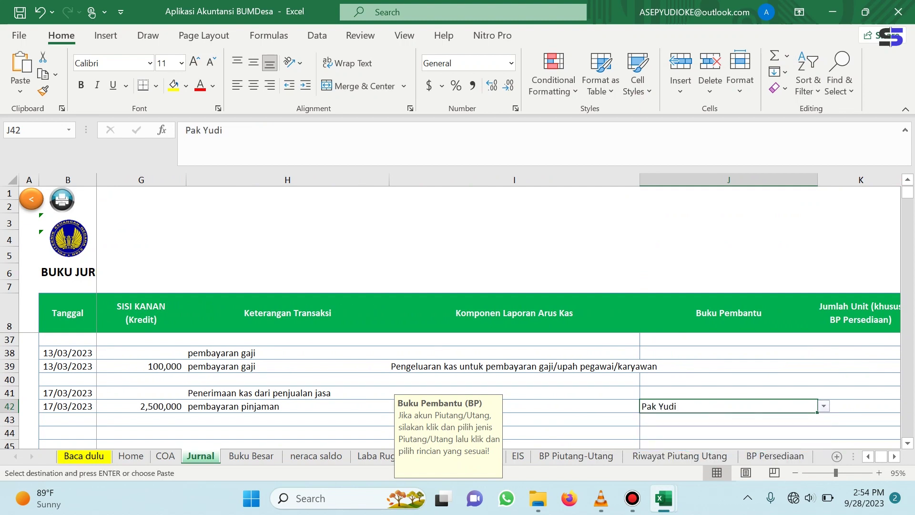
Set the reporting month on the Laba Rugi sheet to Maret and open the neraca saldo sheet.
click(287, 420)
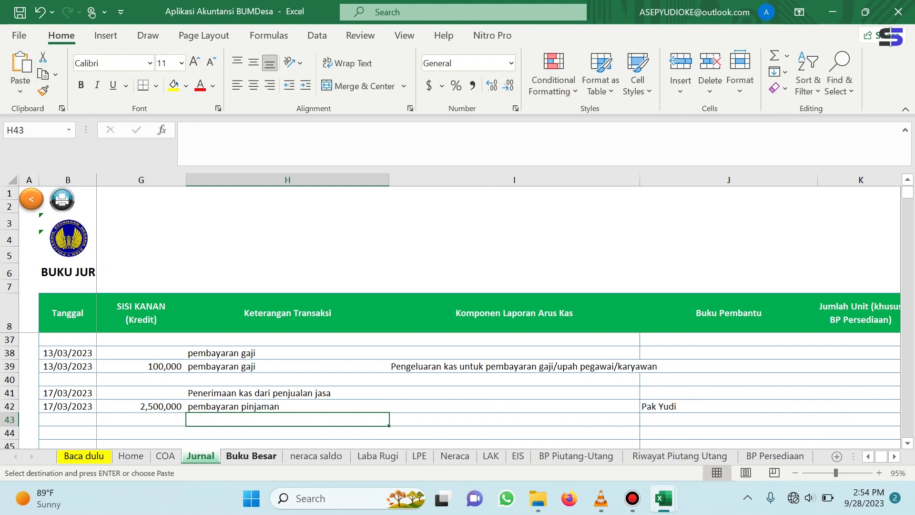
click(378, 456)
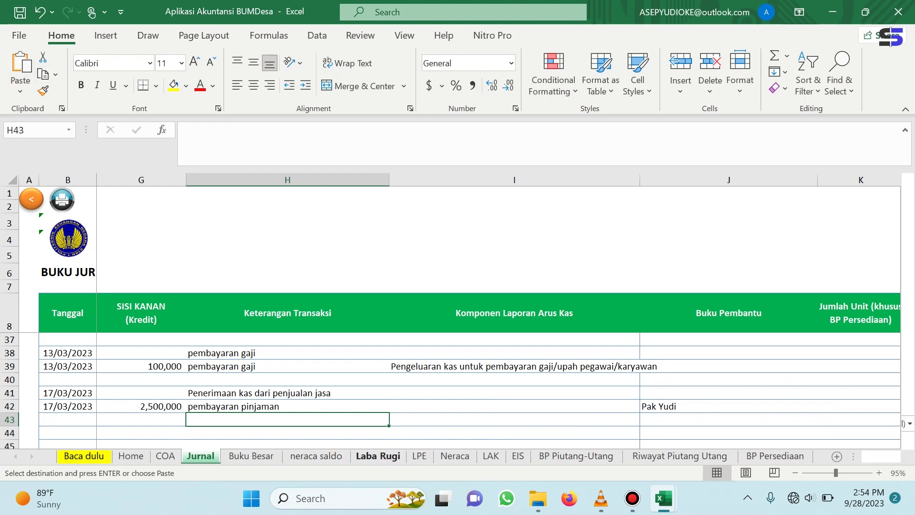
click(524, 198)
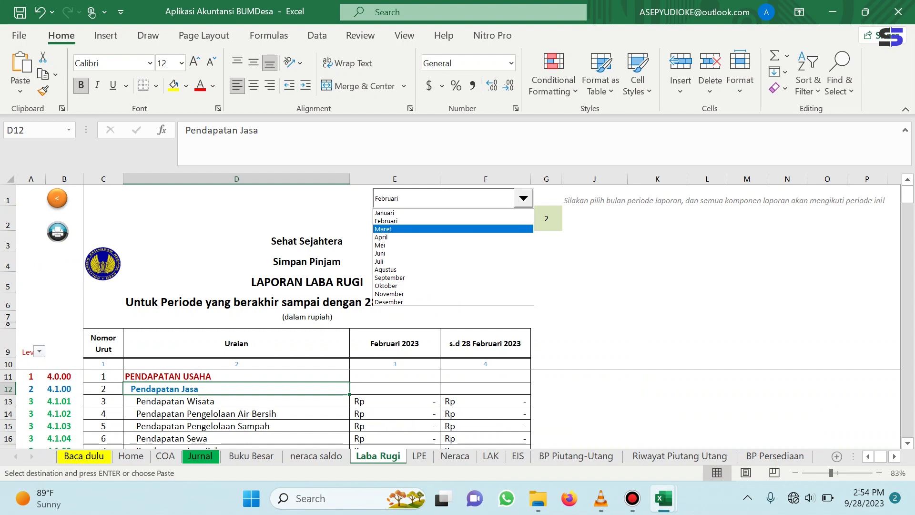
click(495, 228)
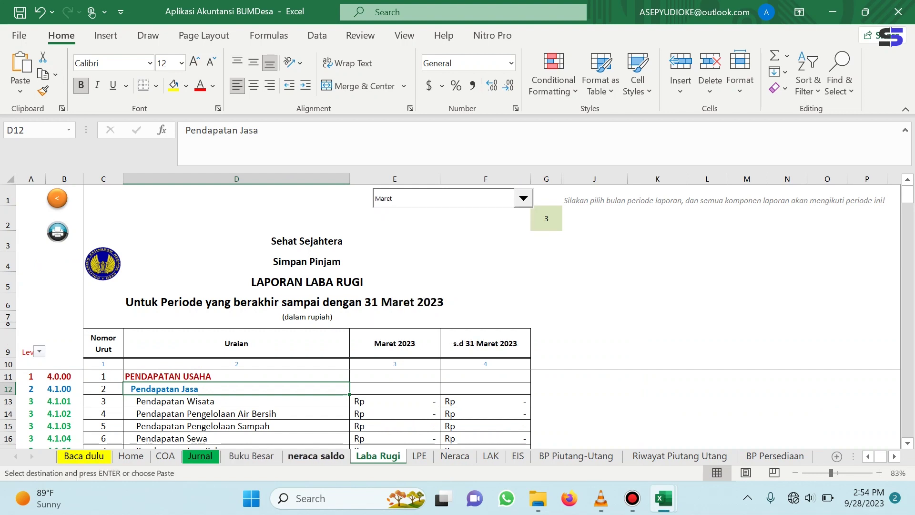
click(316, 455)
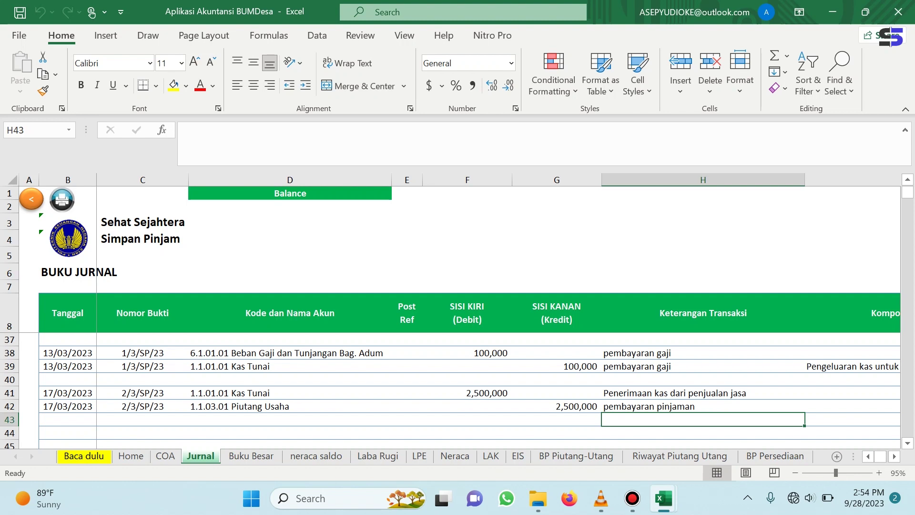
Copy the cash flow component "Pengeluaran kas untuk pembayaran gaji/upah pegawai/karyawan" from I39 and paste it as values into I41.
click(839, 366)
right_click(838, 366)
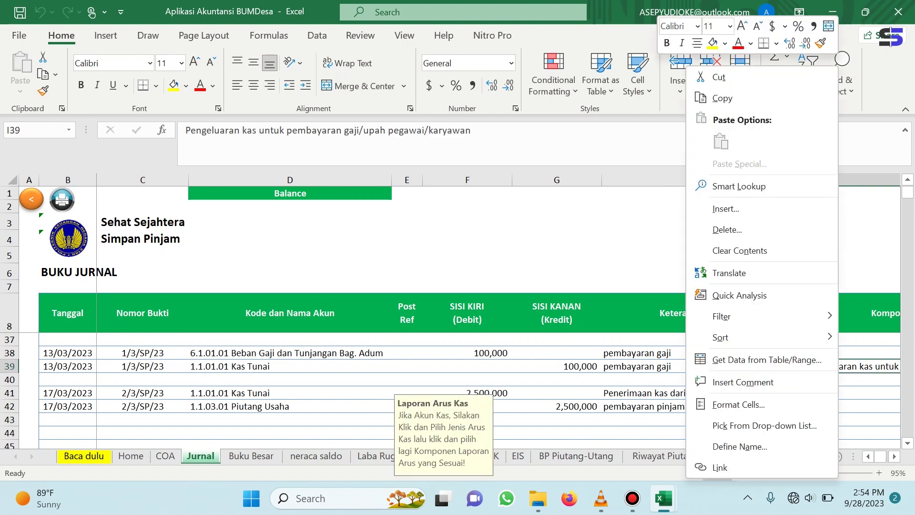
click(722, 98)
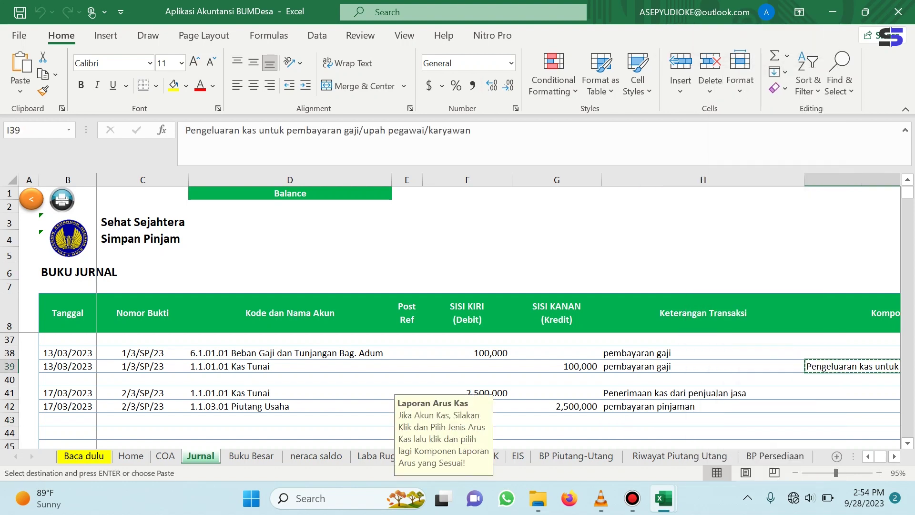
right_click(833, 392)
click(736, 78)
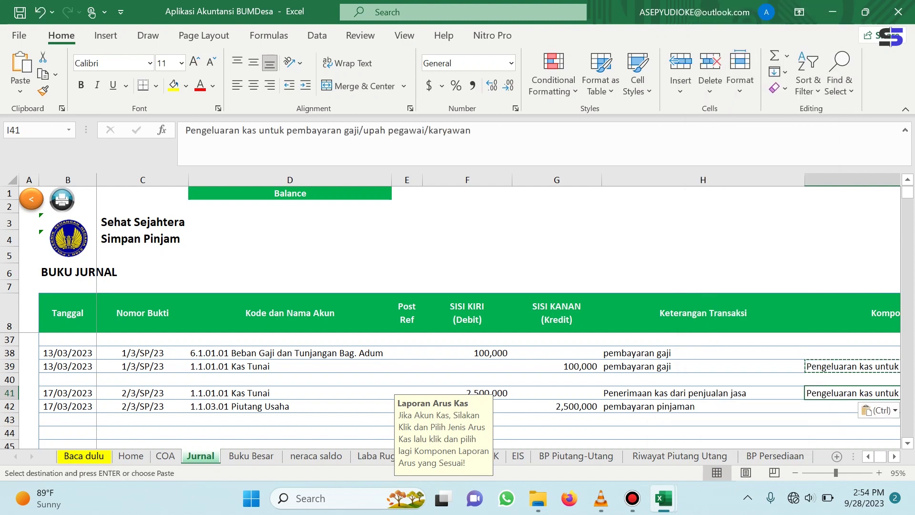
Undo the deletion in I39 and clear the salary cash flow component from I41.
key(BackSpace)
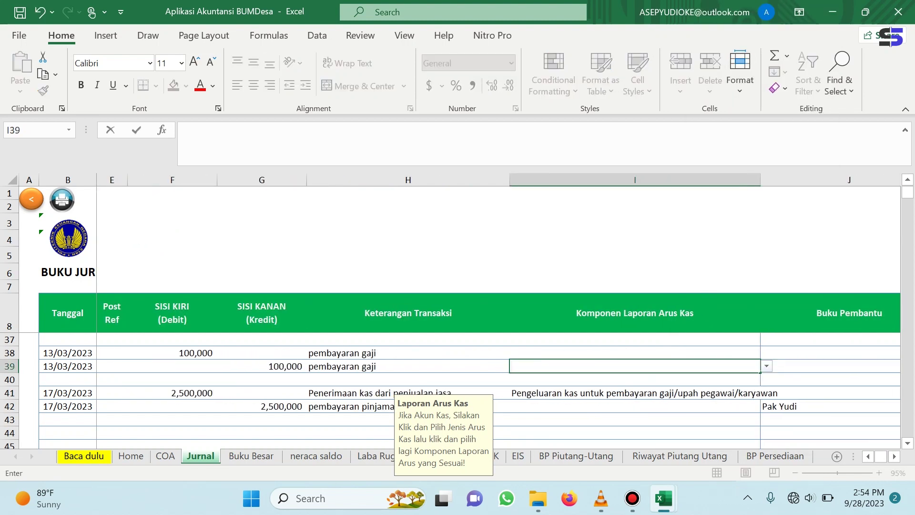
click(572, 420)
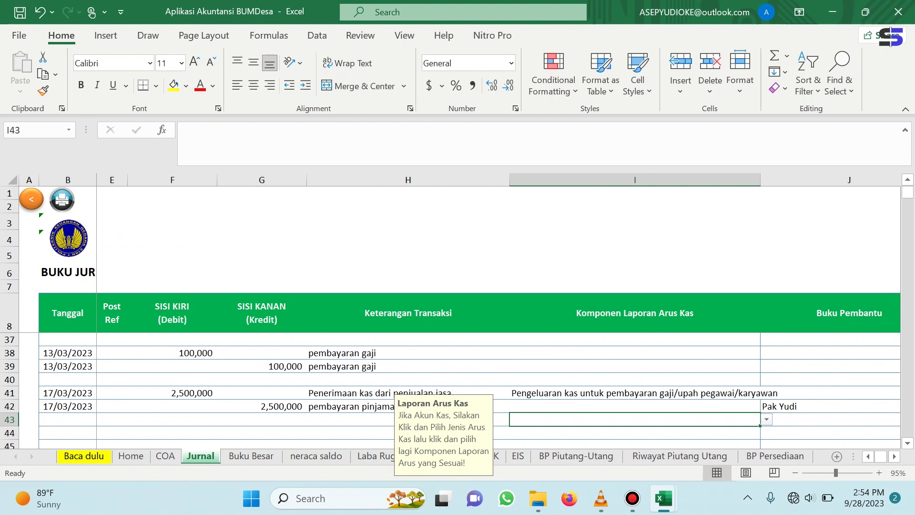
click(40, 12)
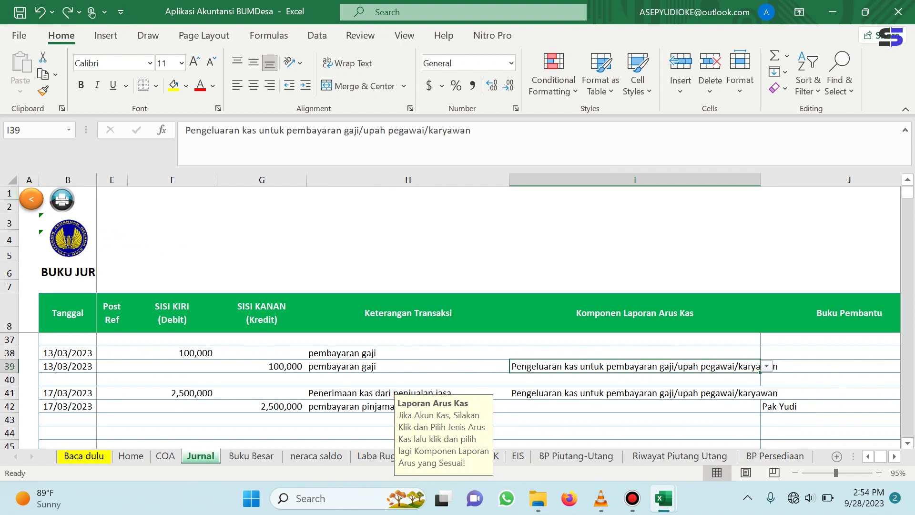
click(634, 393)
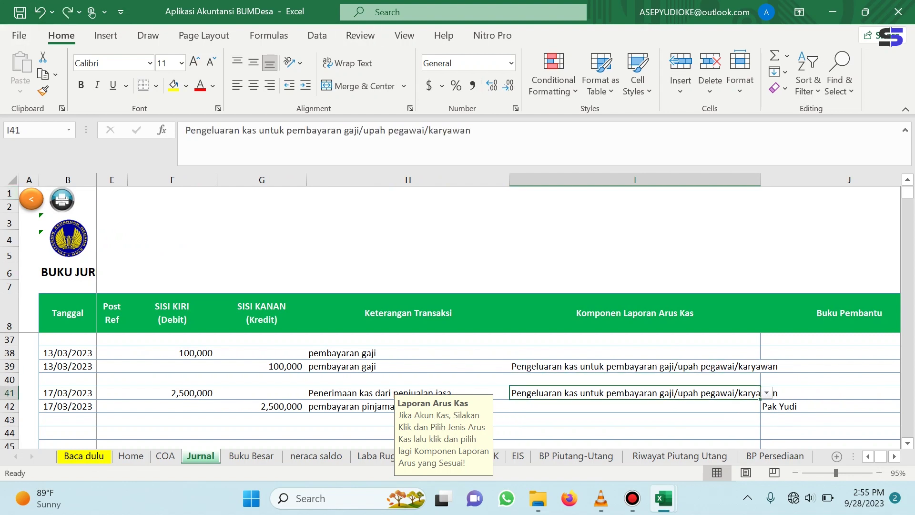
key(BackSpace)
key(Return)
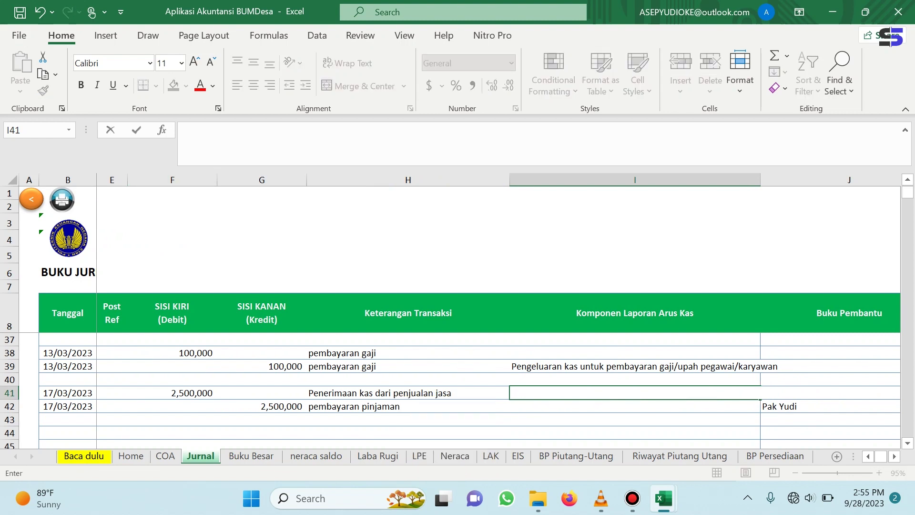
click(408, 378)
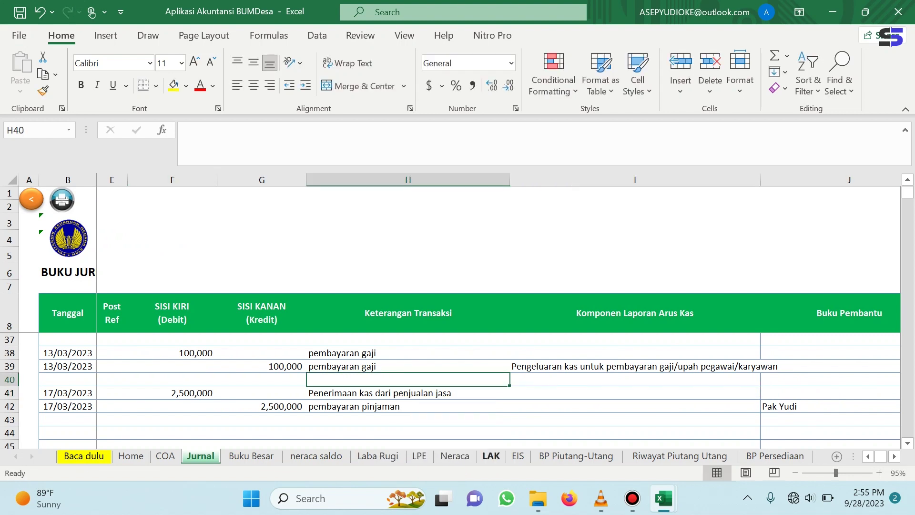
Copy the cash inflow item "Penerimaan kas dari penjualan jasa" from D13 on the LAK sheet.
click(491, 456)
scroll(484, 389, up, 7)
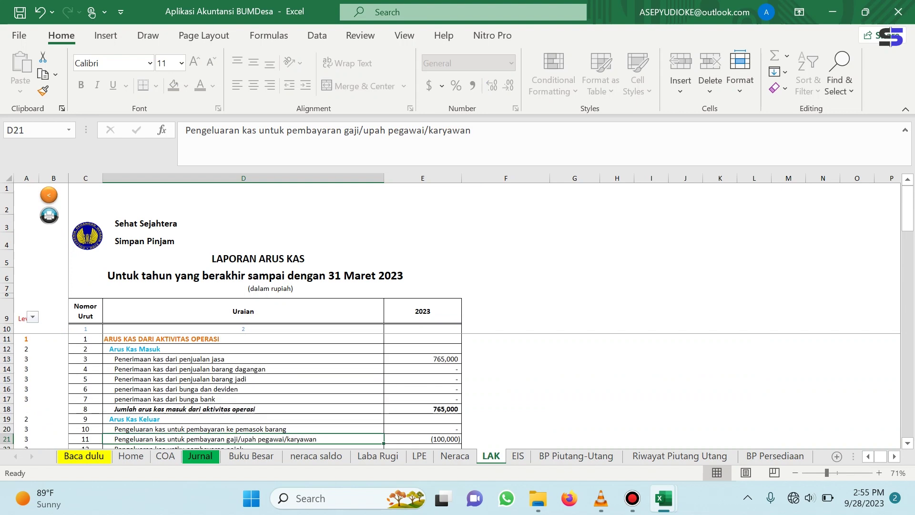
scroll(265, 391, down, 4)
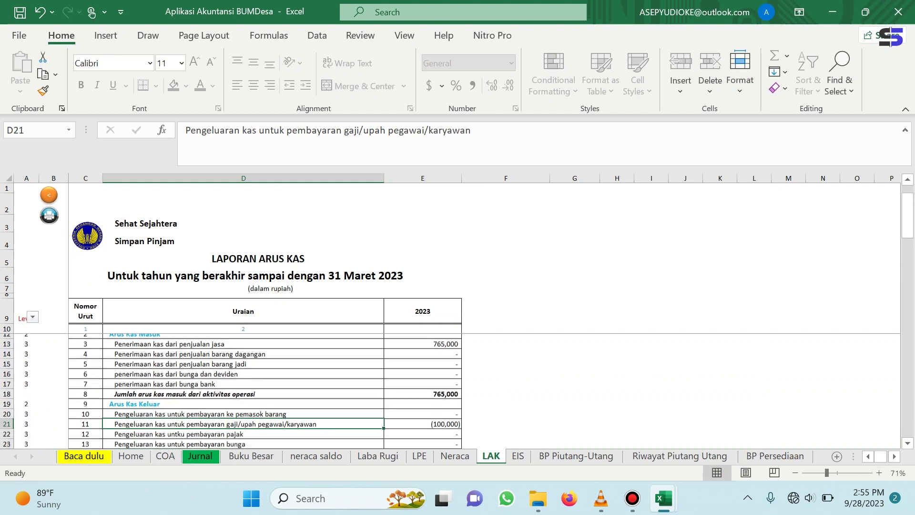
scroll(265, 391, up, 4)
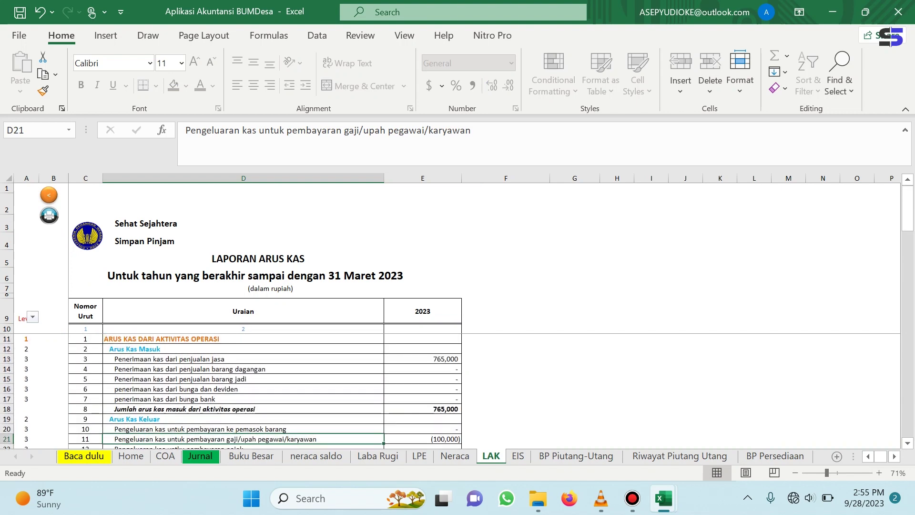
right_click(229, 359)
click(257, 121)
Paste the copied cash flow component as values into I41 on the Jurnal sheet.
click(200, 456)
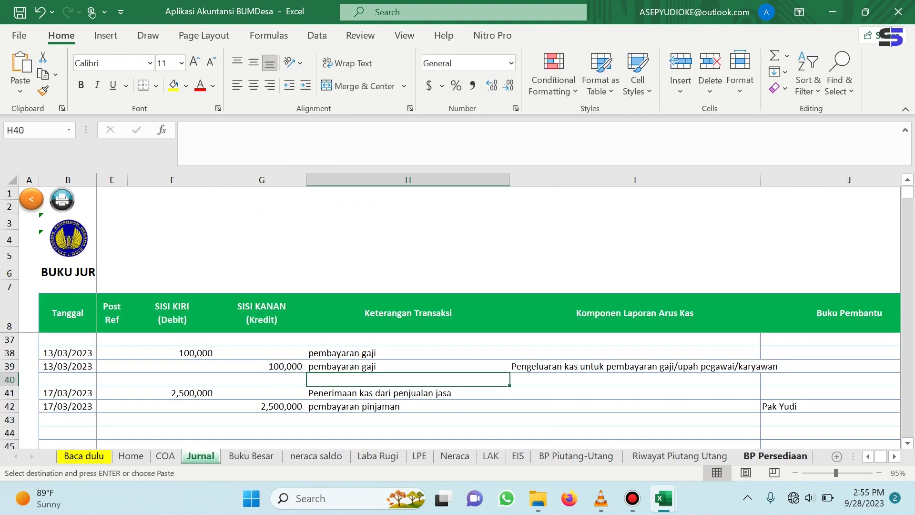
click(867, 457)
click(868, 456)
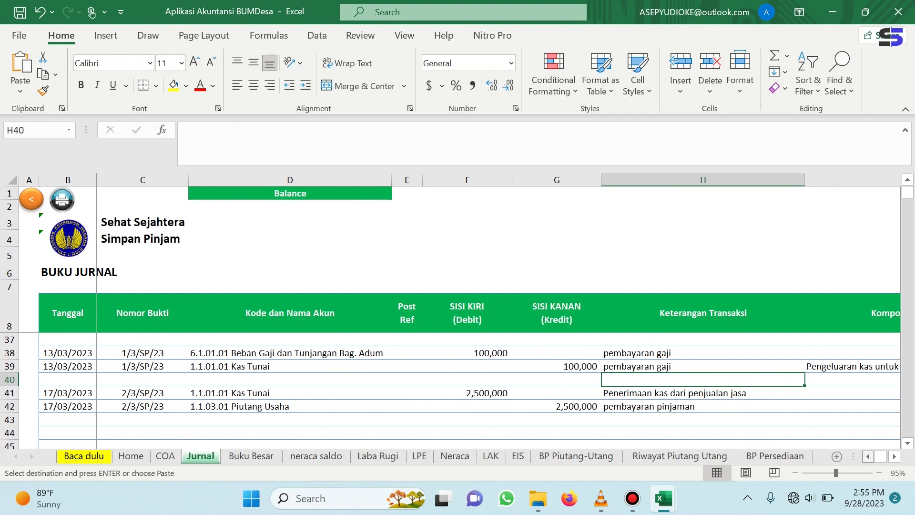
scroll(498, 292, right, 1)
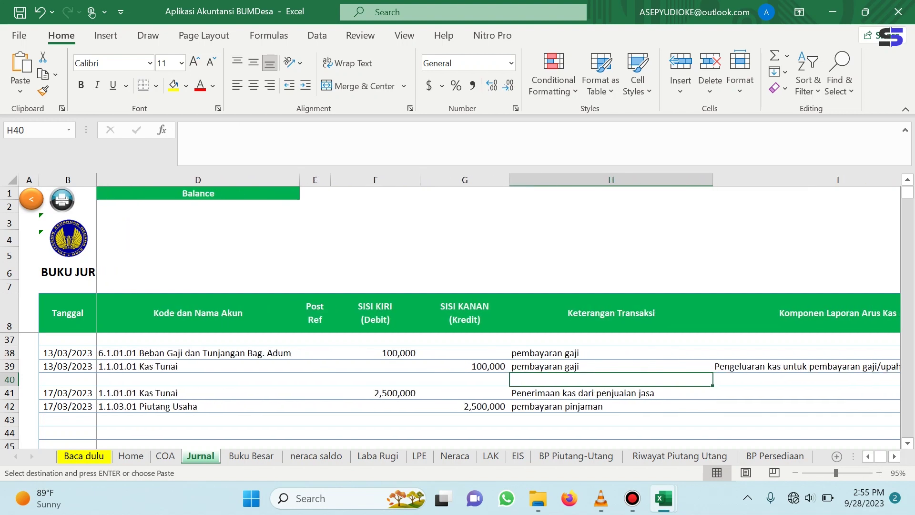
click(770, 393)
right_click(770, 392)
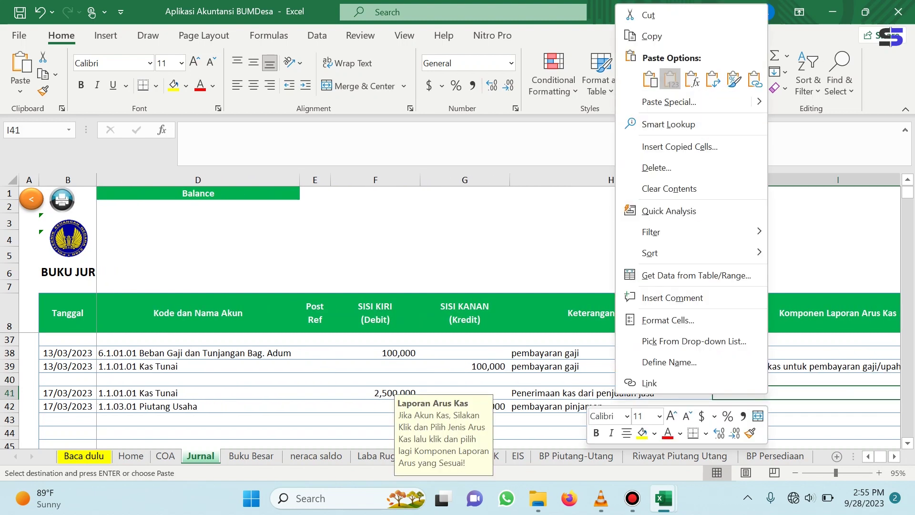
click(670, 79)
Compare the closing cash balance on the LAK sheet with the cash accounts on neraca saldo and Neraca.
click(518, 455)
click(491, 455)
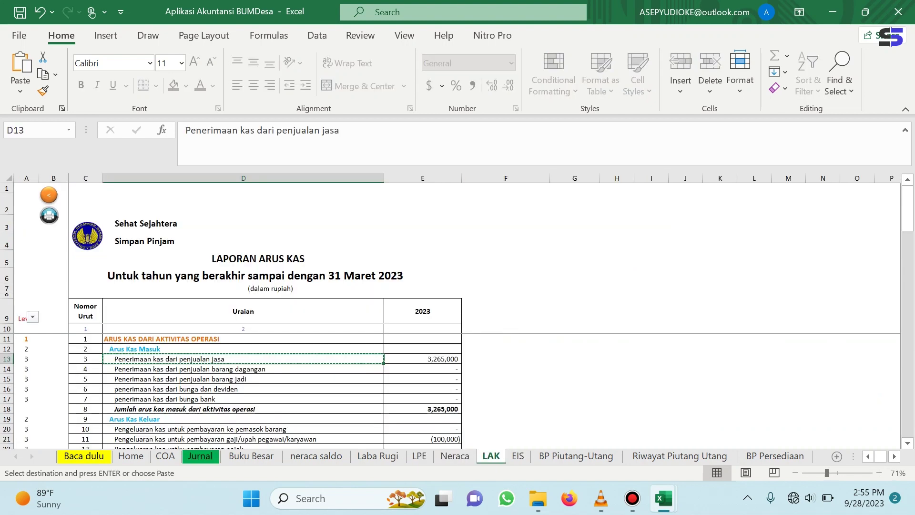
scroll(265, 382, down, 15)
scroll(265, 381, up, 3)
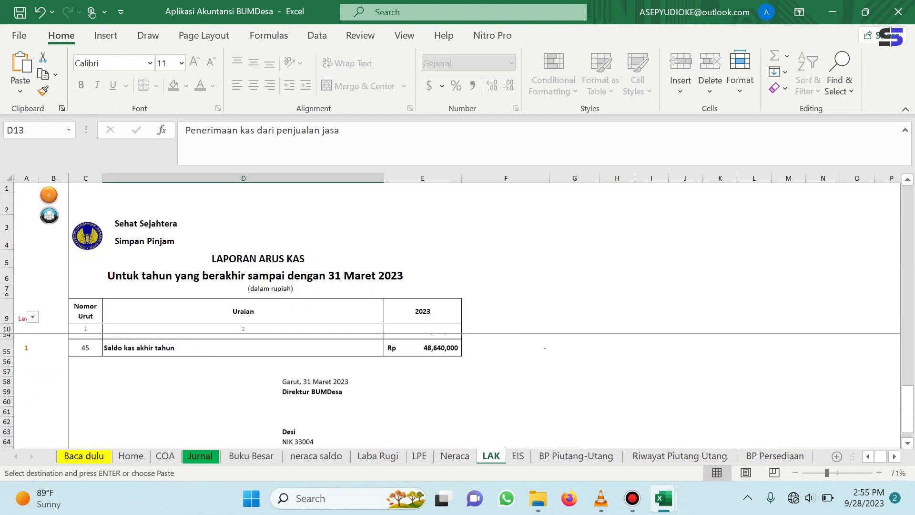
click(316, 456)
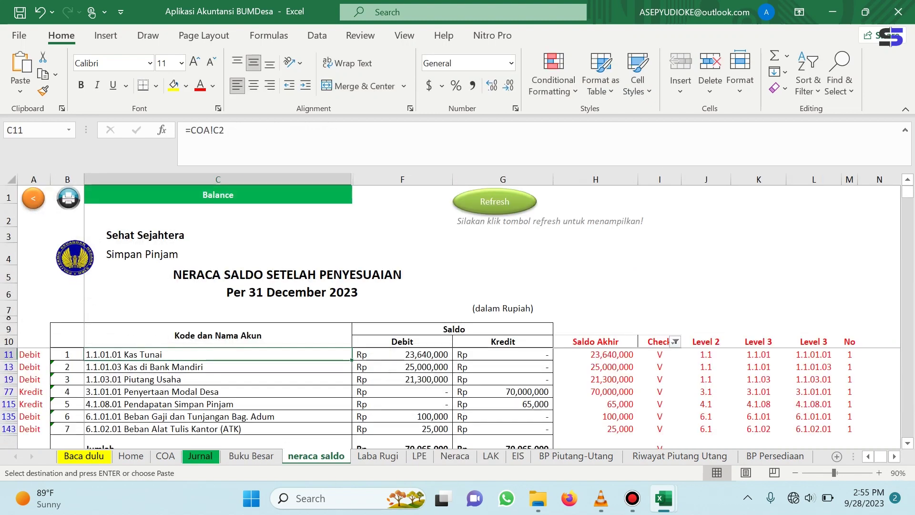
click(491, 455)
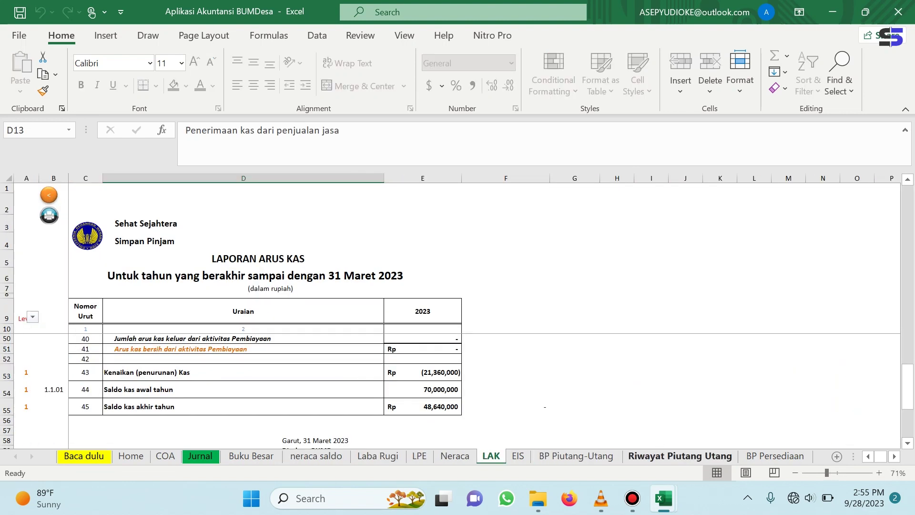
click(454, 456)
Save the workbook.
click(19, 12)
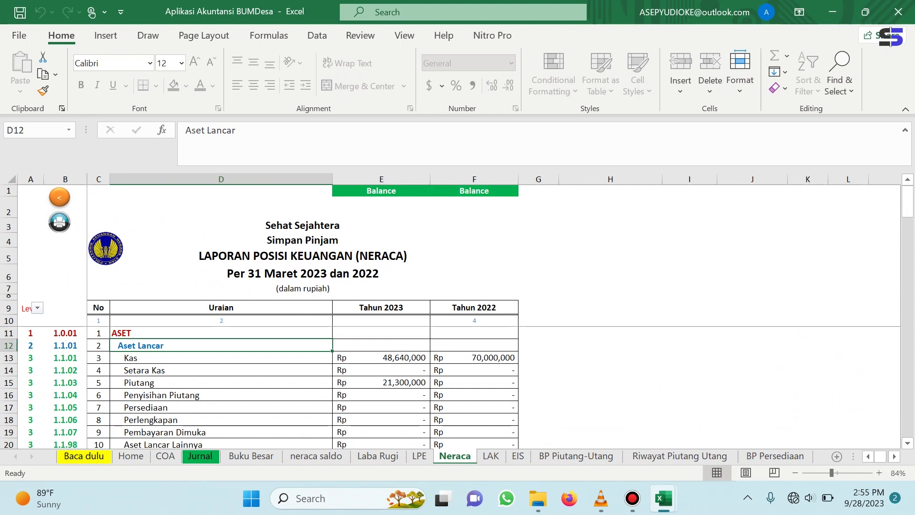
key(ctrl+Page_Up)
key(ctrl+Page_Up)
key(ctrl+Page_Up)
key(ctrl+Page_Up)
key(ctrl+Page_Up)
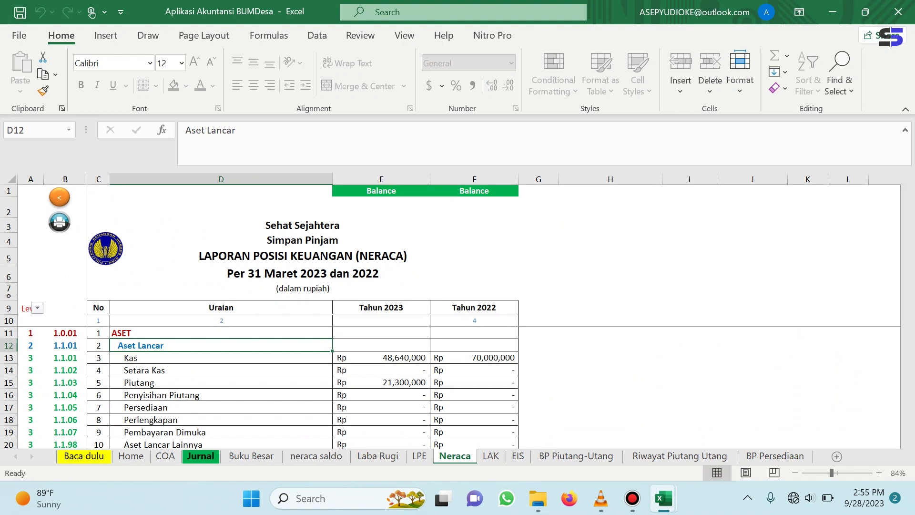
Refresh the PivotTable on the Riwayat Piutang Utang sheet.
click(576, 456)
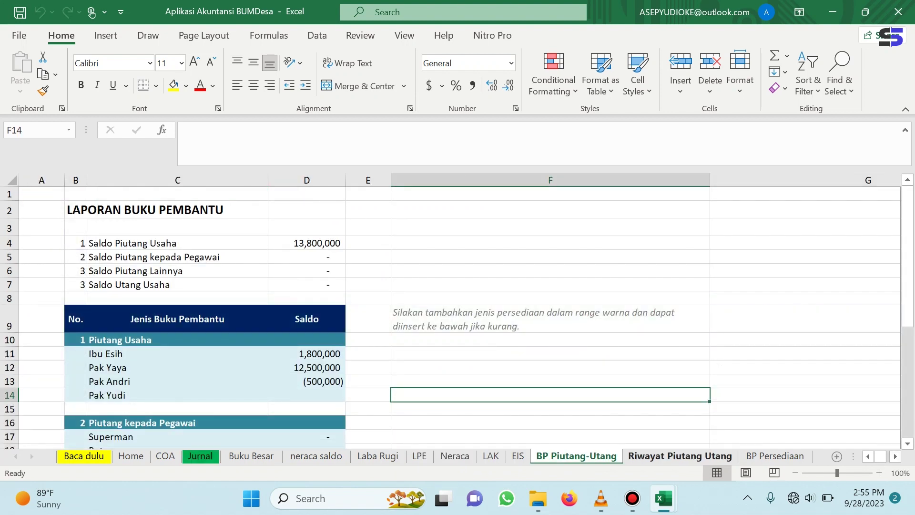
click(680, 455)
right_click(406, 218)
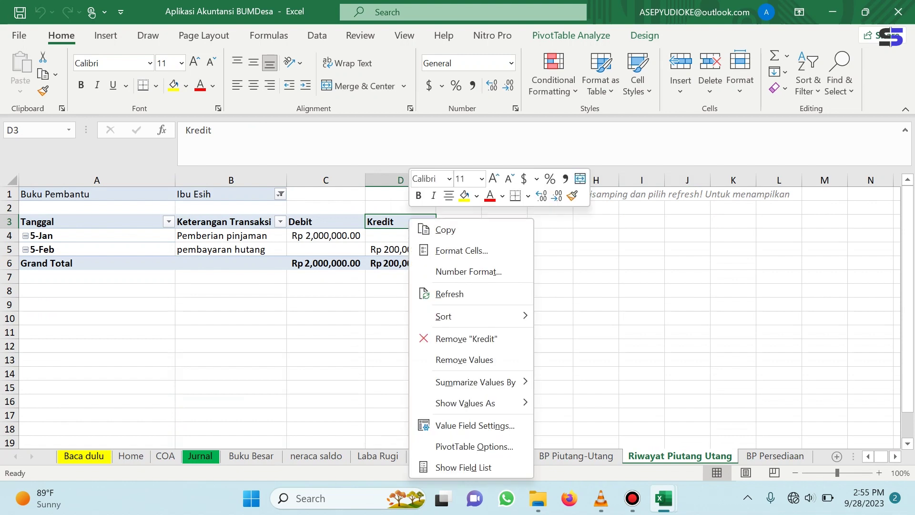
click(448, 294)
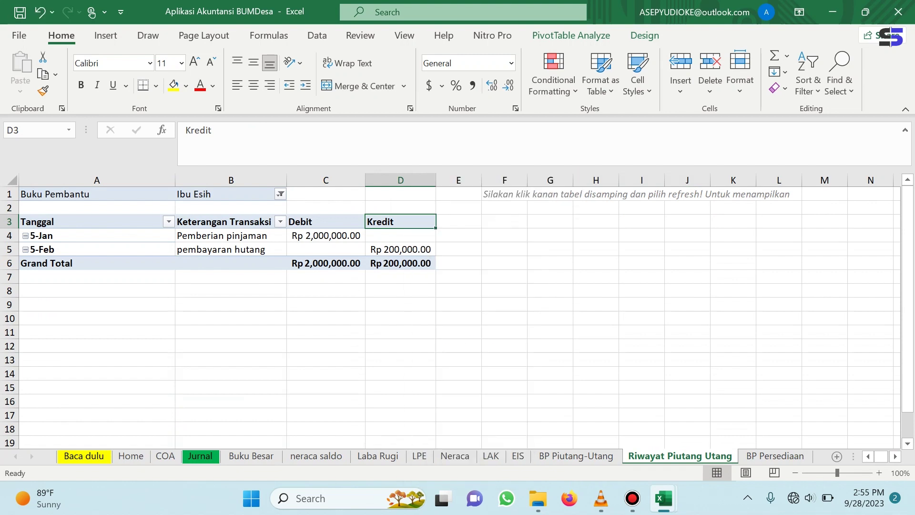
Review the receivable balances on BP Piutang-Utang and open the Laba Rugi report for March.
click(575, 455)
scroll(457, 316, down, 2)
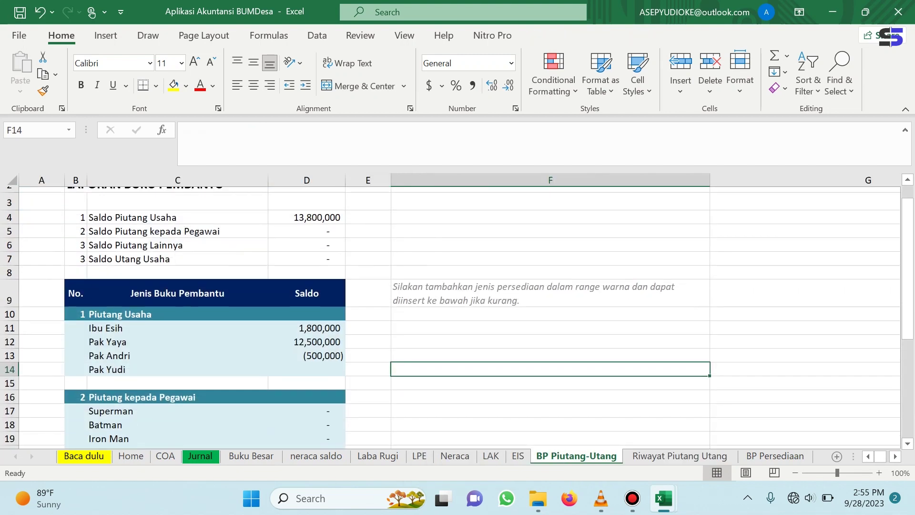
scroll(457, 314, down, 1)
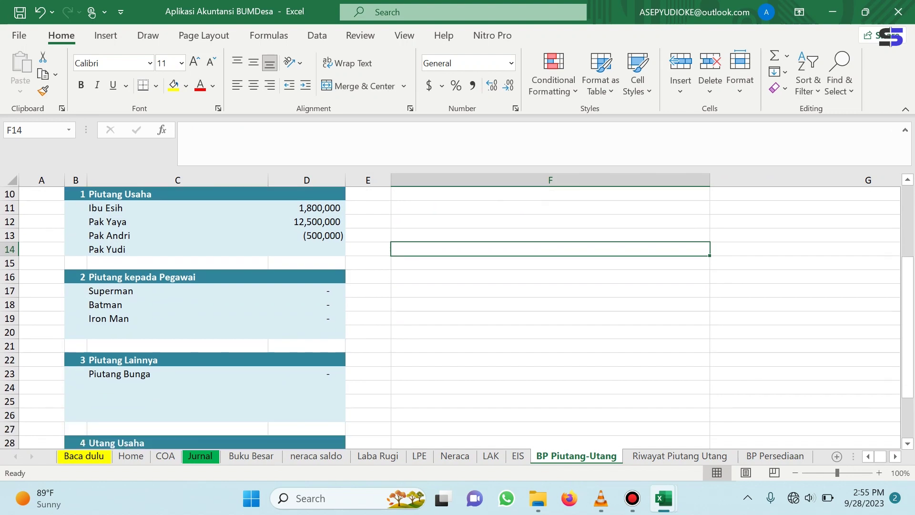
click(378, 456)
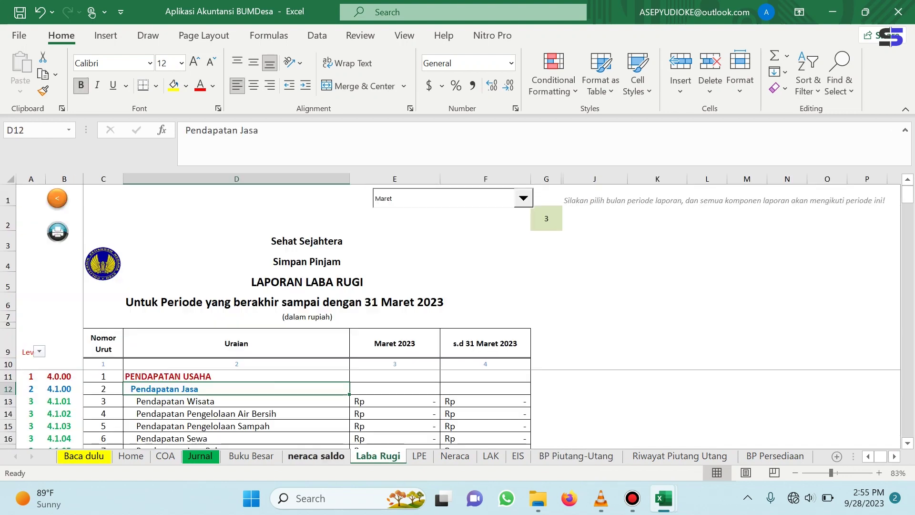
Display the ledger of account 1.1.01.03 Kas di Bank Mandiri on the Buku Besar sheet.
click(251, 456)
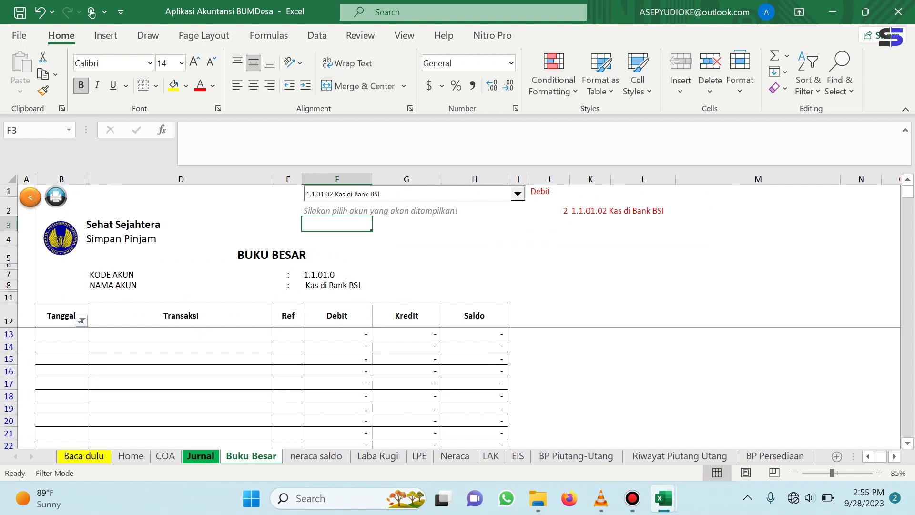
click(200, 456)
click(316, 456)
click(251, 456)
click(517, 193)
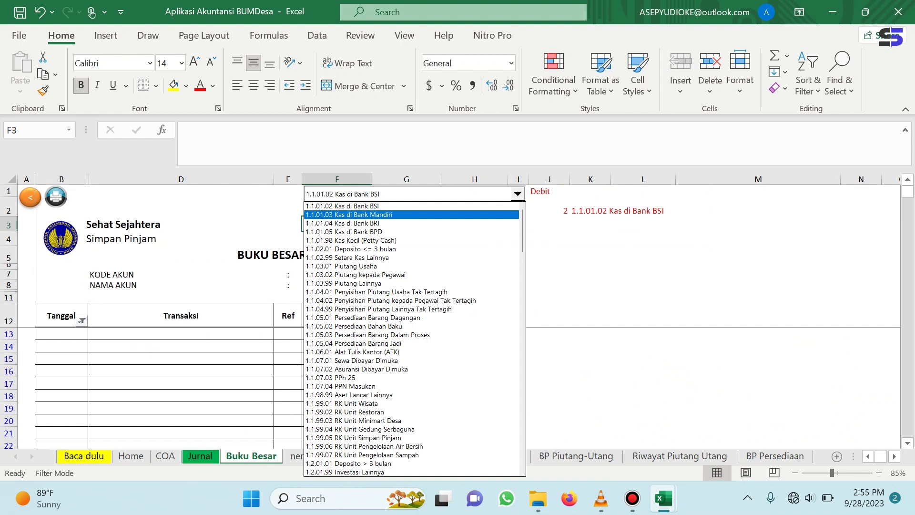
key(Return)
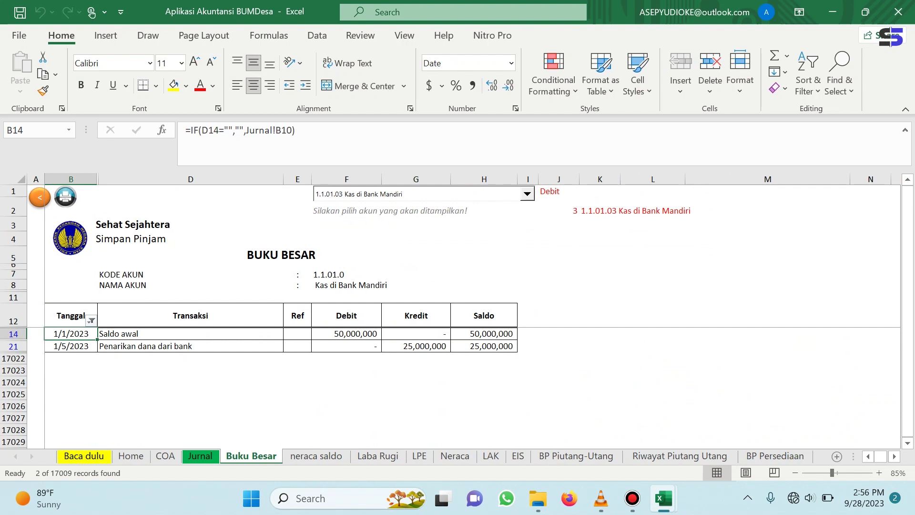
Switch the Buku Besar ledger to account 1.1.01.01 Kas Tunai, check its entries and open the Neraca sheet.
click(526, 194)
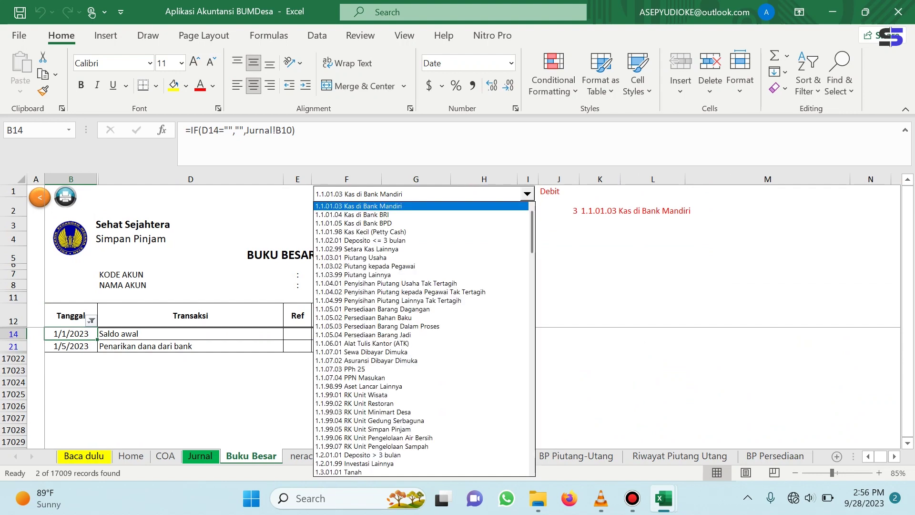
scroll(423, 334, up, 1)
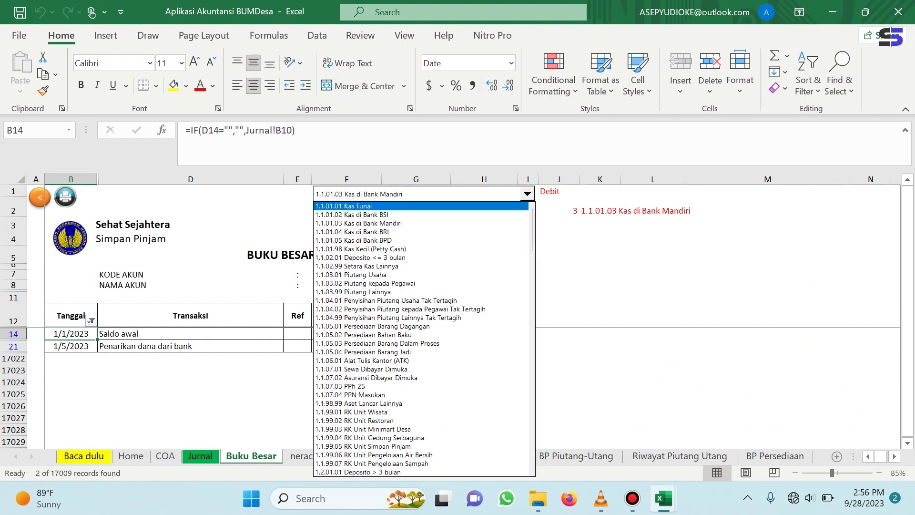
click(362, 206)
scroll(276, 381, down, 2)
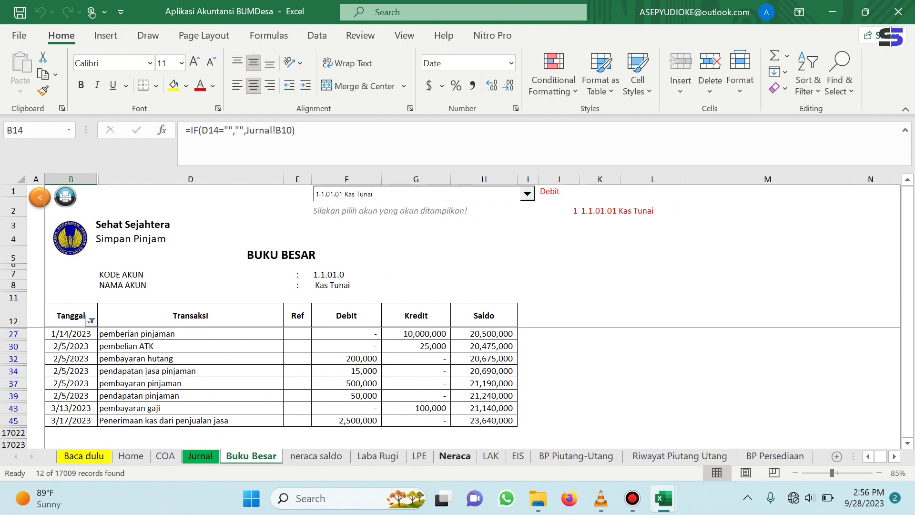
click(454, 455)
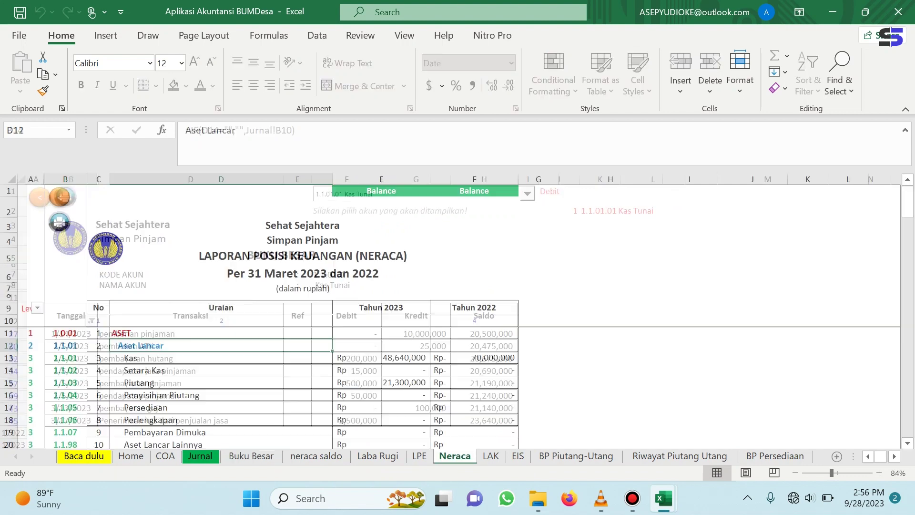